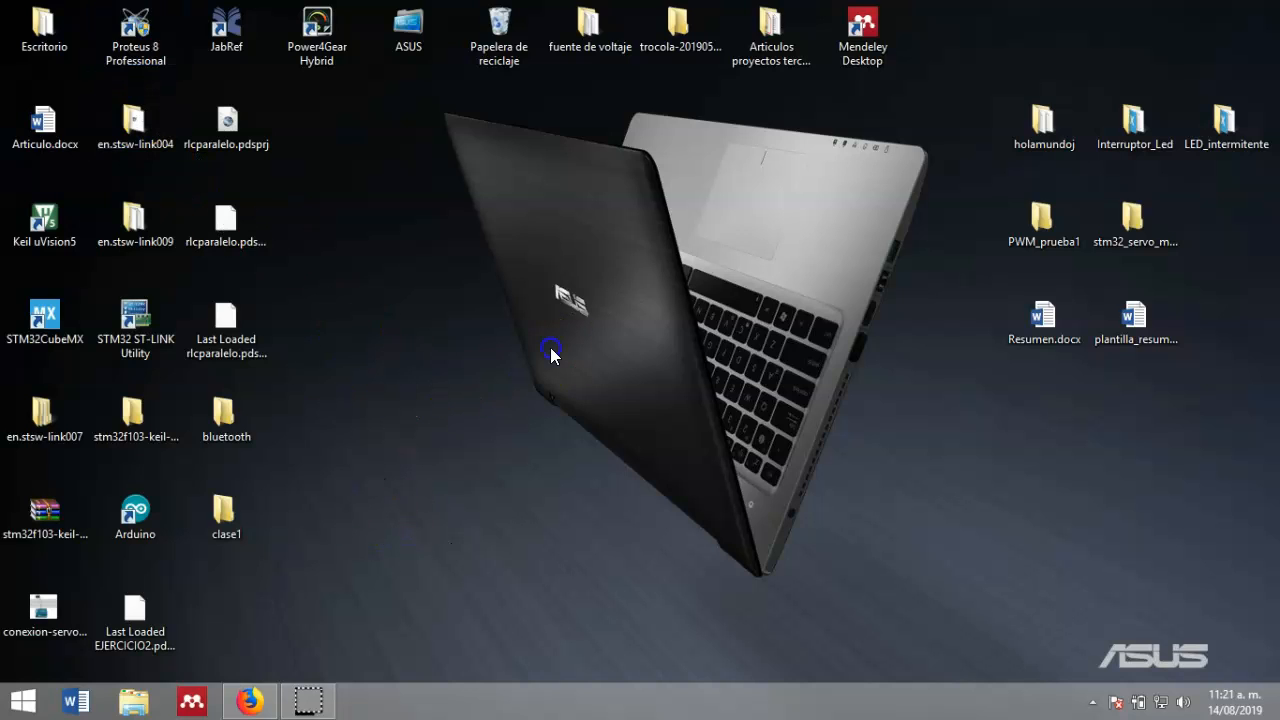
- Move the Proteus 8 Professional shortcut to an empty area of the desktop and launch Proteus
{"action": "left_click_drag", "start_coordinate": [130, 30], "coordinate": [424, 318]}
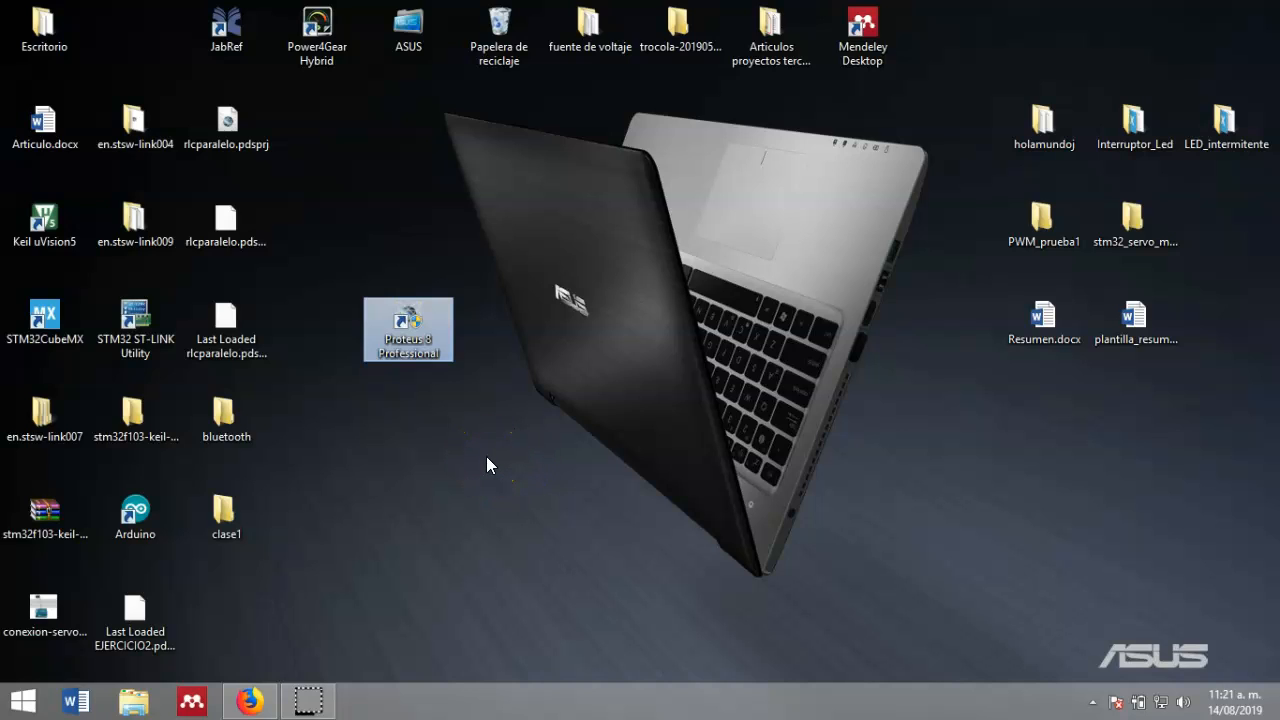
{"action": "left_click", "coordinate": [486, 458]}
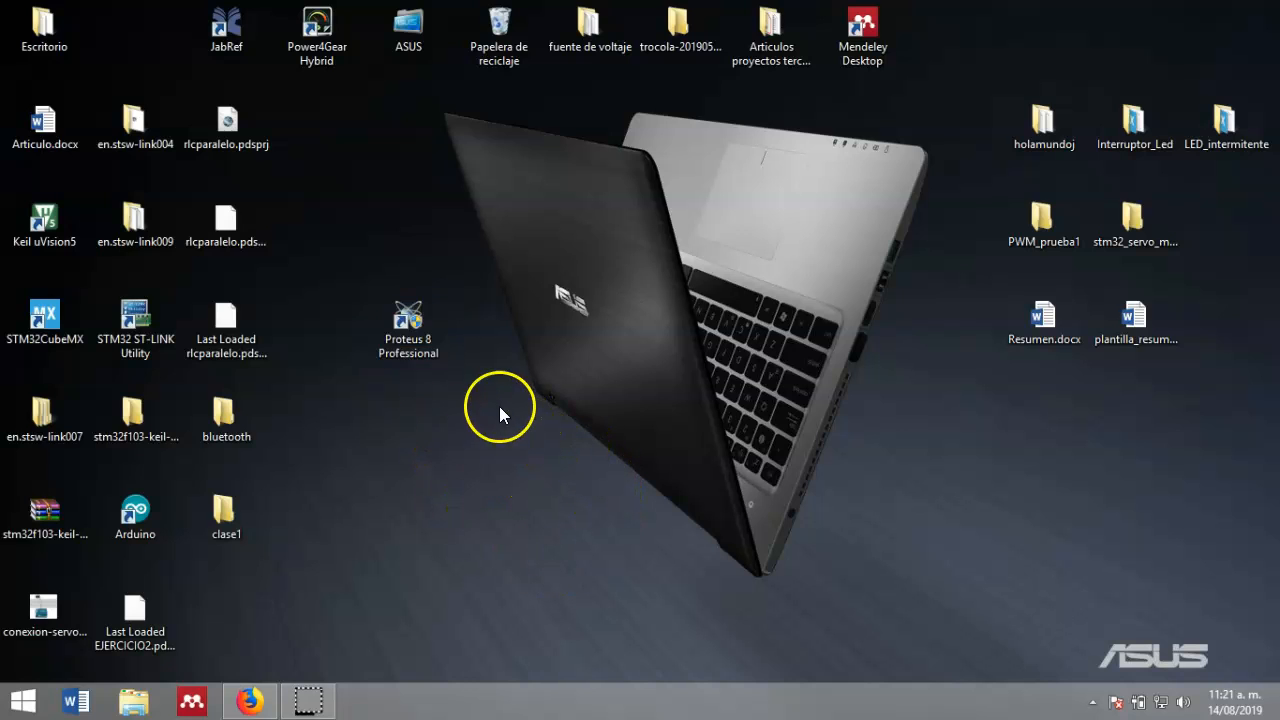
{"action": "left_click_drag", "start_coordinate": [456, 376], "coordinate": [420, 334]}
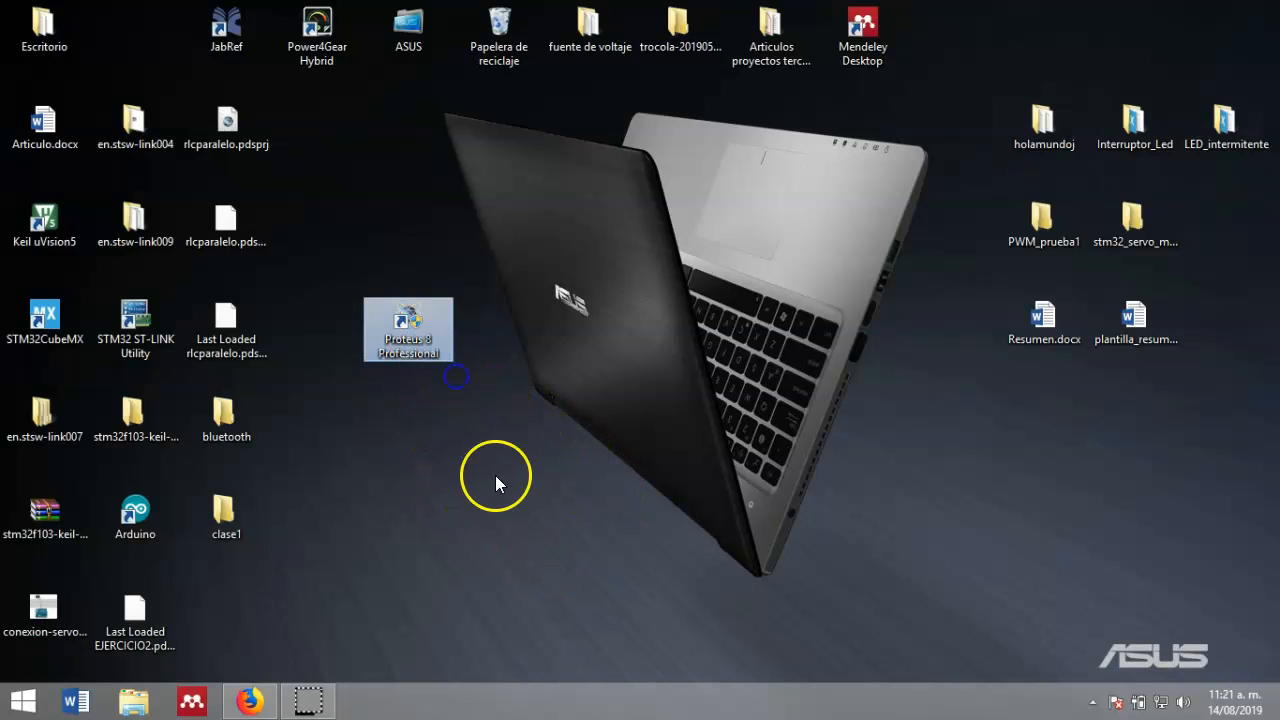
{"action": "double_click", "coordinate": [414, 325]}
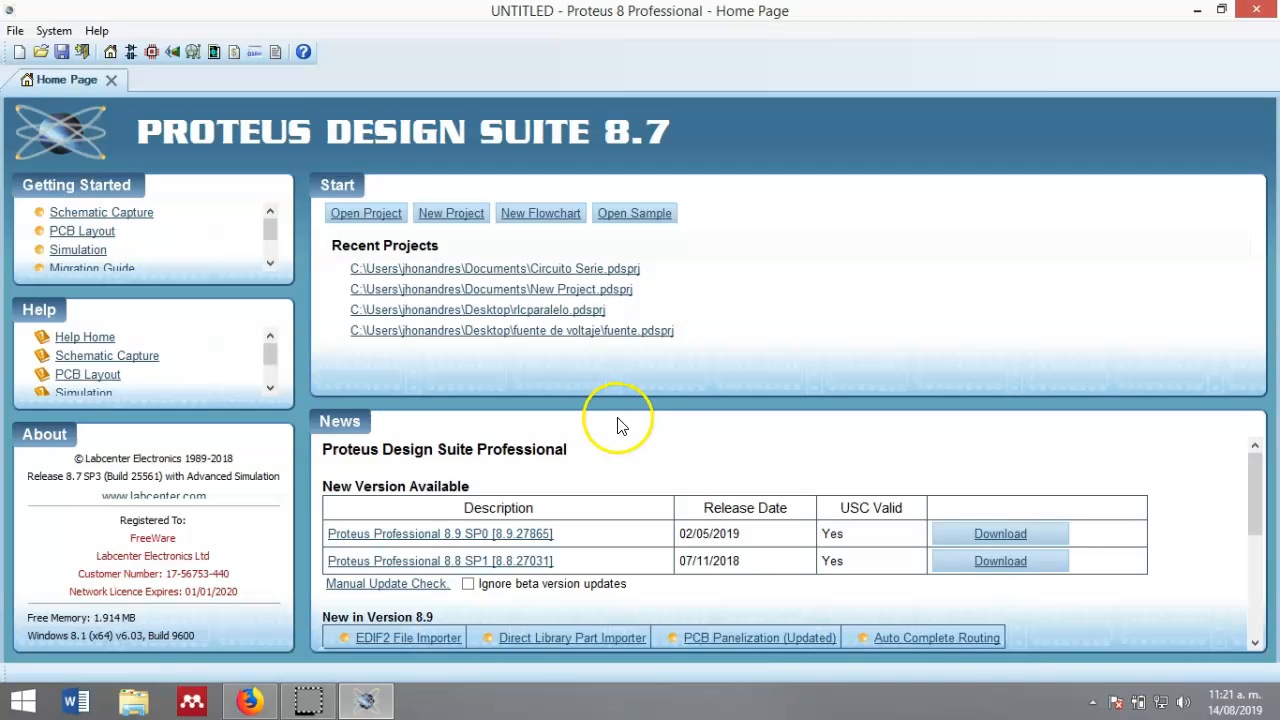
- Create New Project.pdsprj, replacing the existing file, with the DEFAULT schematic template and no PCB layout or firmware
{"action": "left_click", "coordinate": [20, 53]}
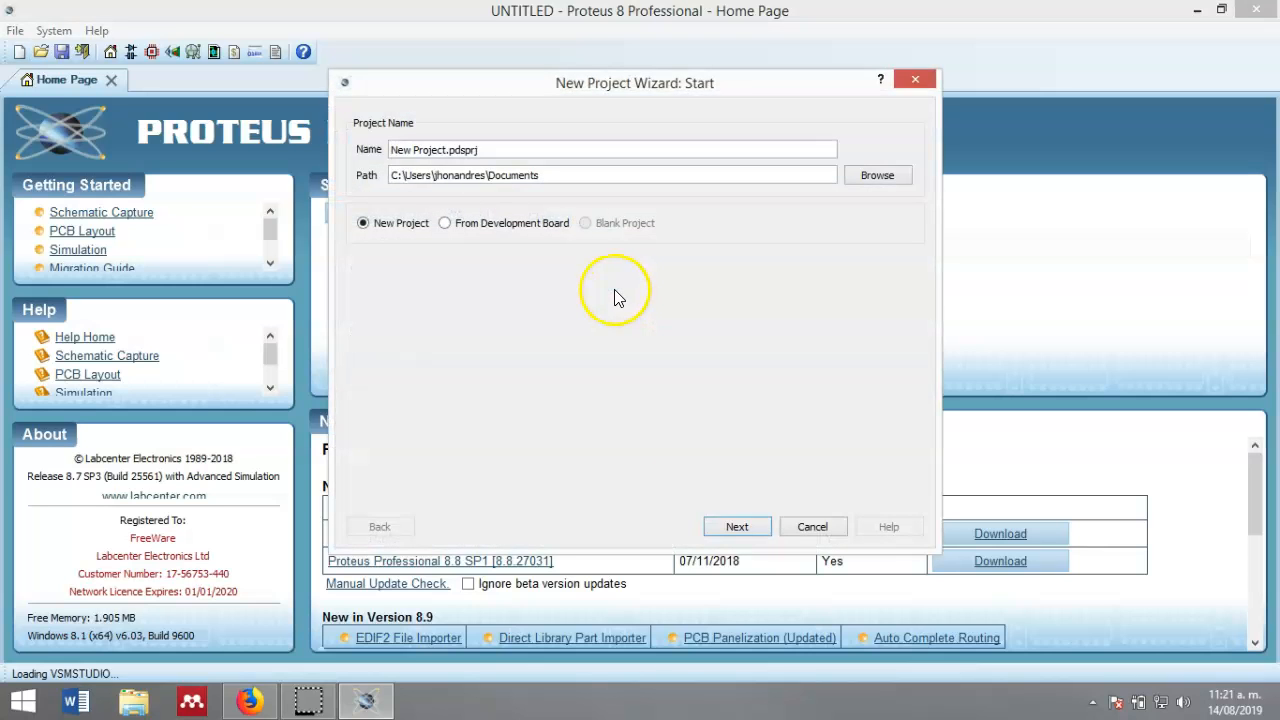
{"action": "left_click", "coordinate": [740, 527]}
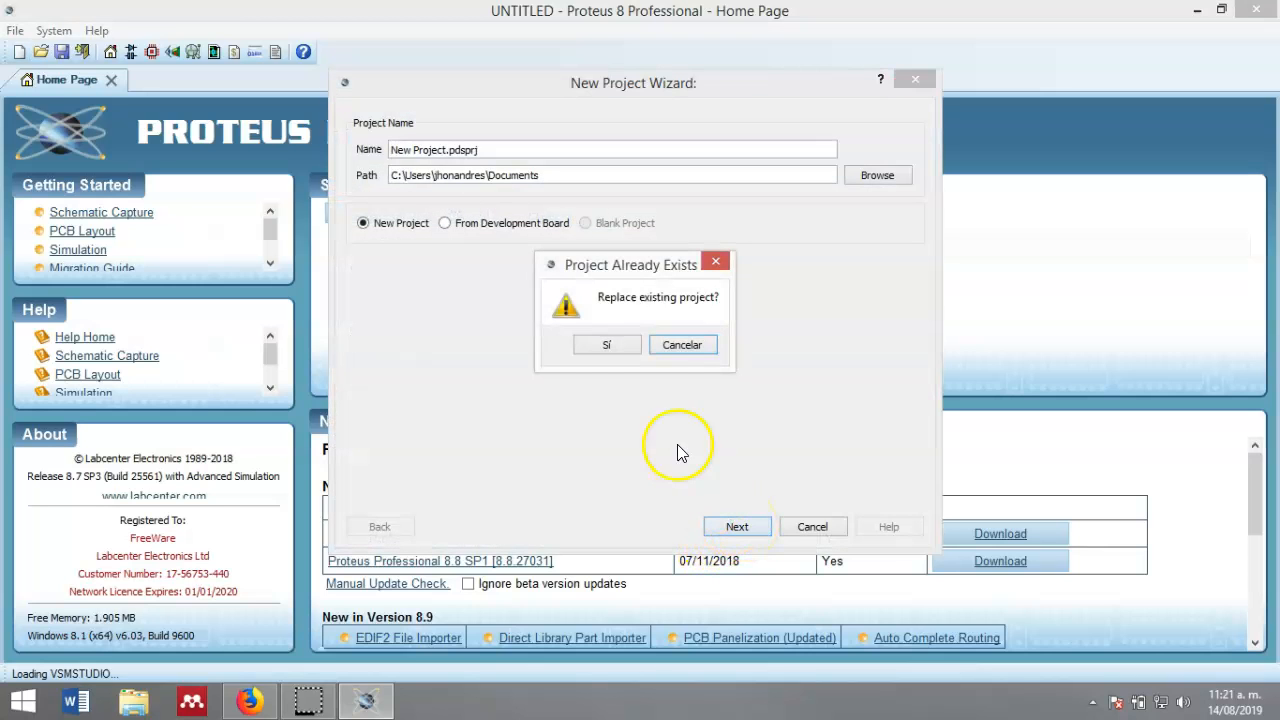
{"action": "left_click", "coordinate": [609, 346]}
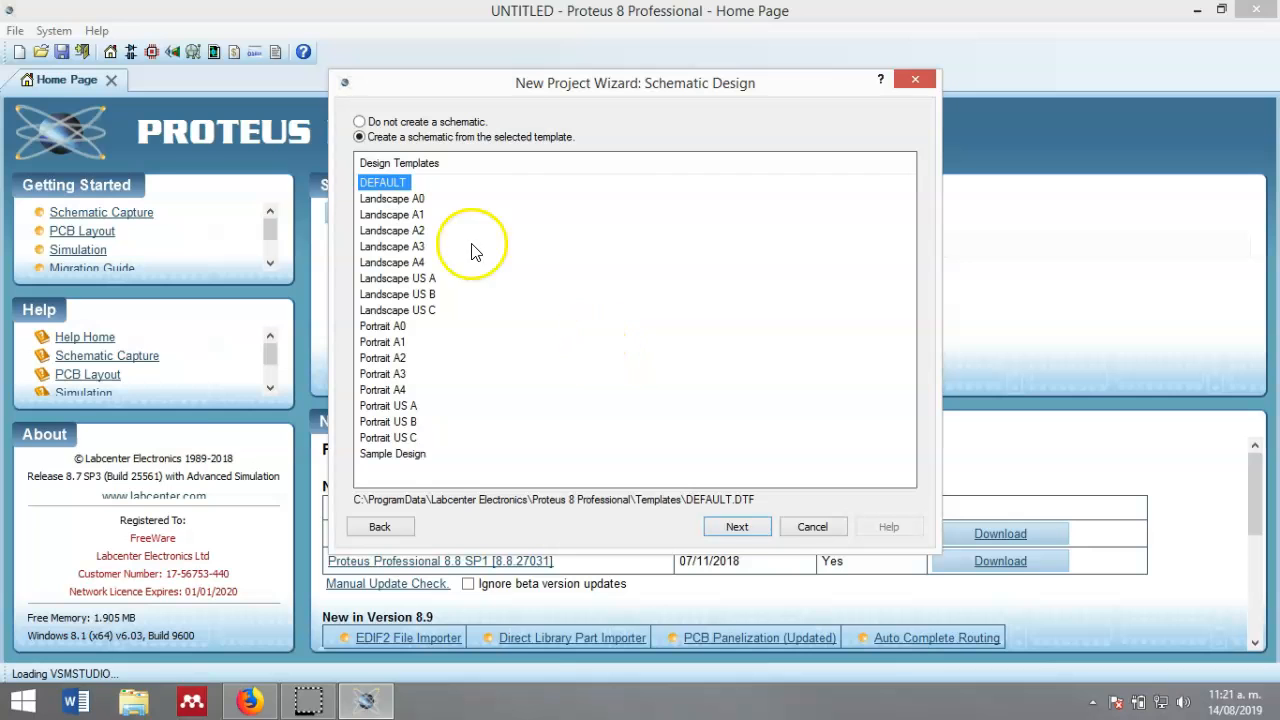
{"action": "left_click", "coordinate": [739, 528]}
{"action": "left_click", "coordinate": [740, 527]}
{"action": "left_click", "coordinate": [740, 527]}
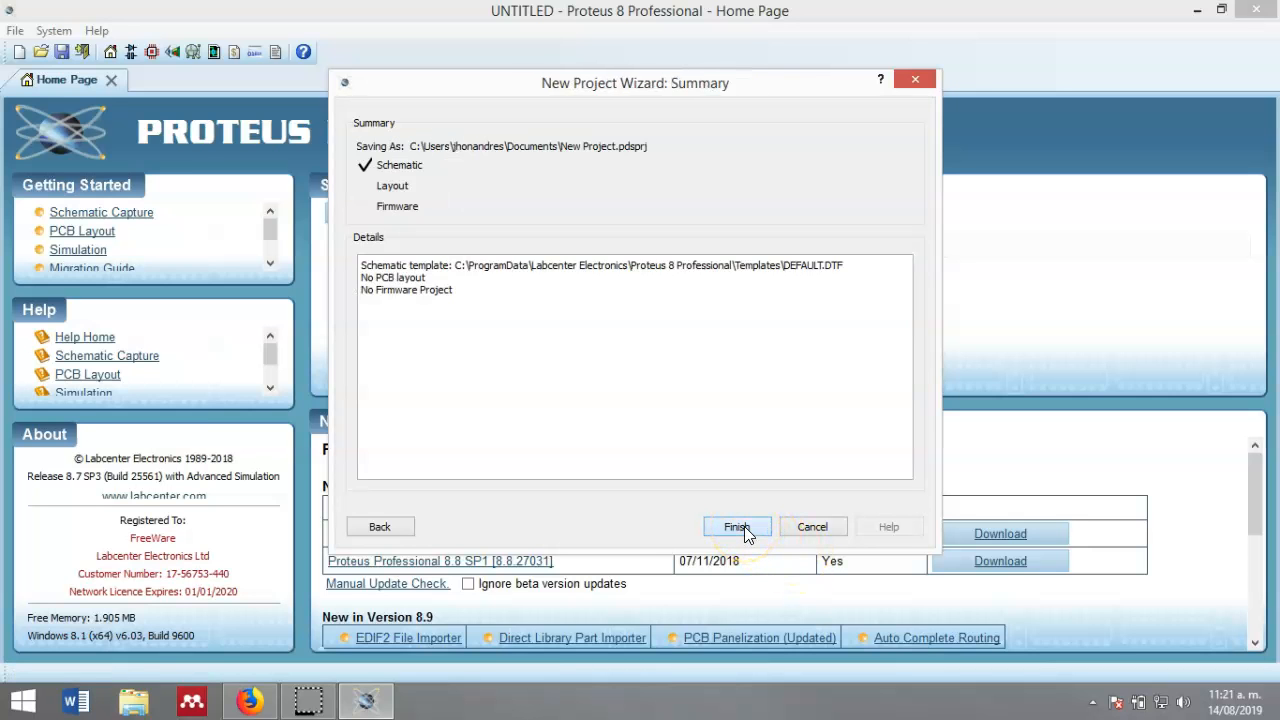
{"action": "left_click", "coordinate": [738, 527]}
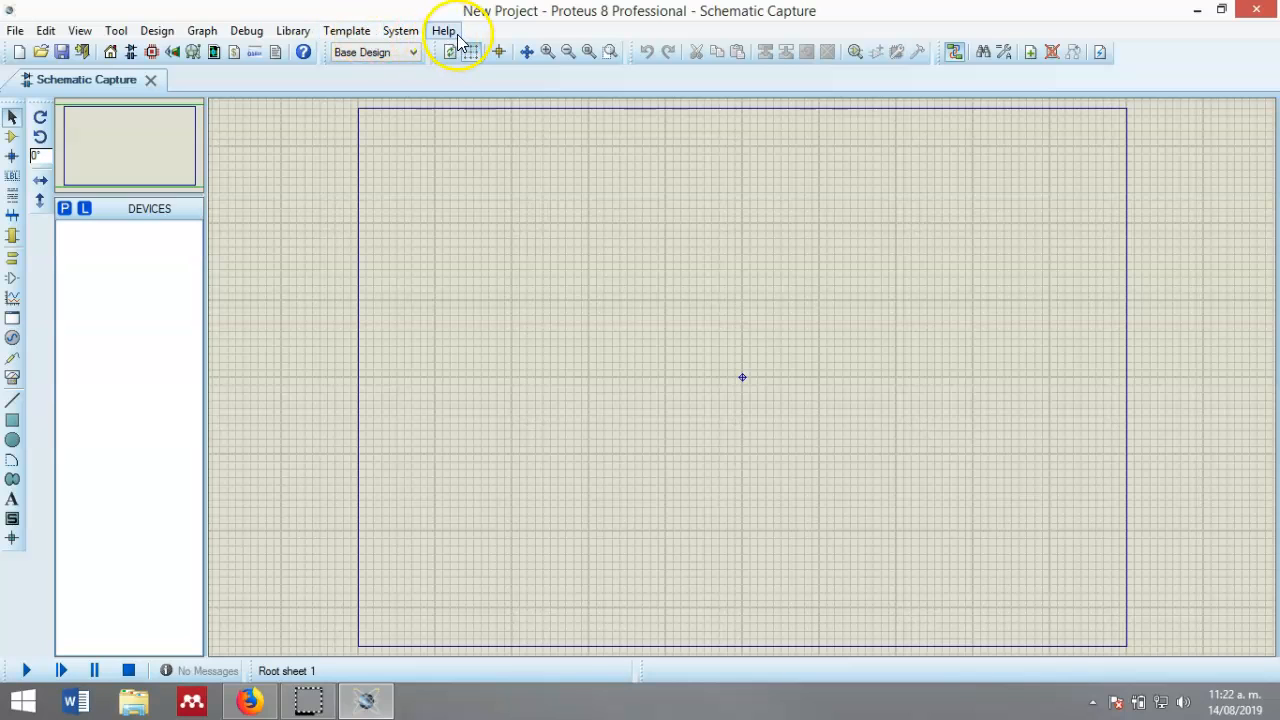
{"action": "left_click", "coordinate": [15, 31]}
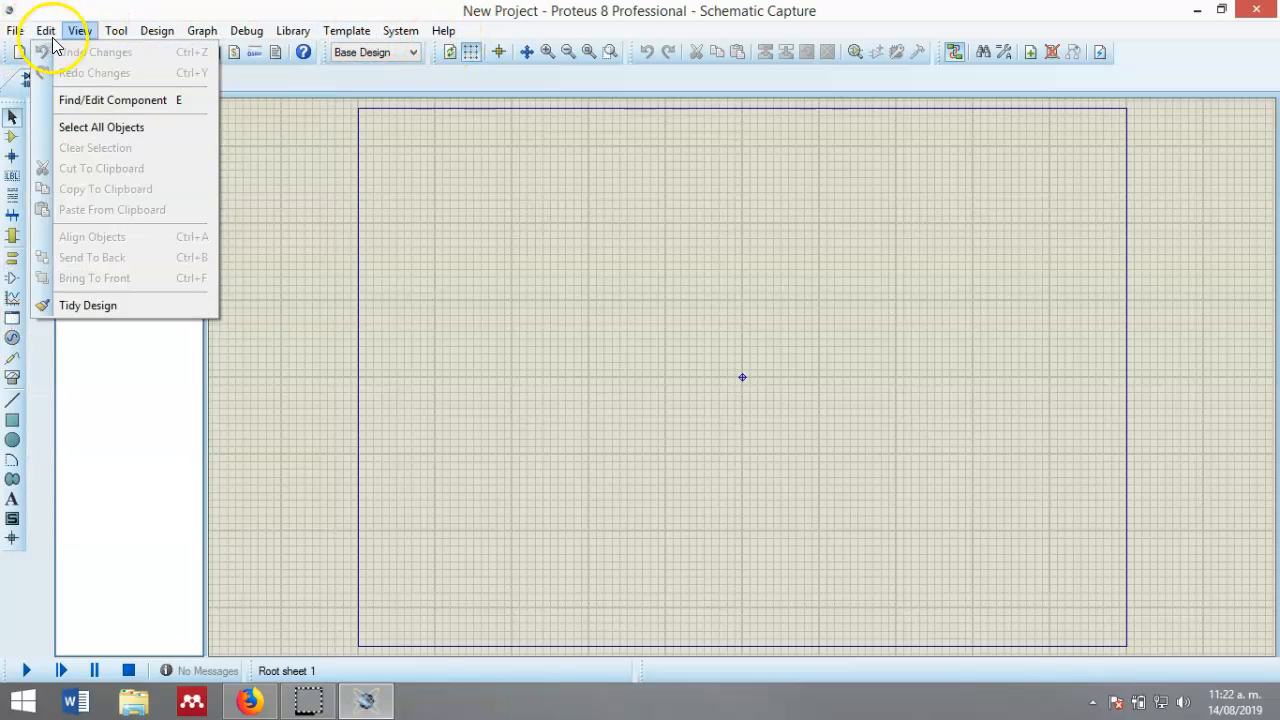
{"action": "left_click", "coordinate": [663, 284]}
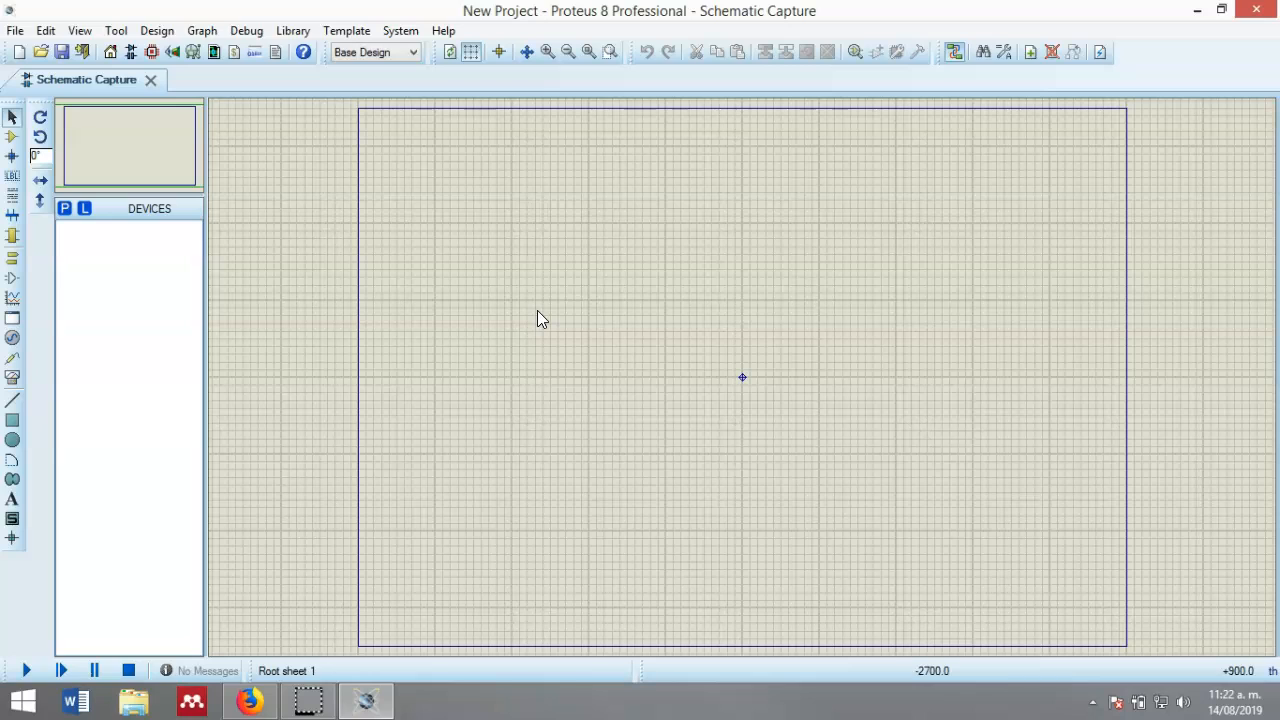
- Open the component mode's device library picker and look through the available part categories
{"action": "left_click", "coordinate": [13, 143]}
{"action": "left_click", "coordinate": [65, 212]}
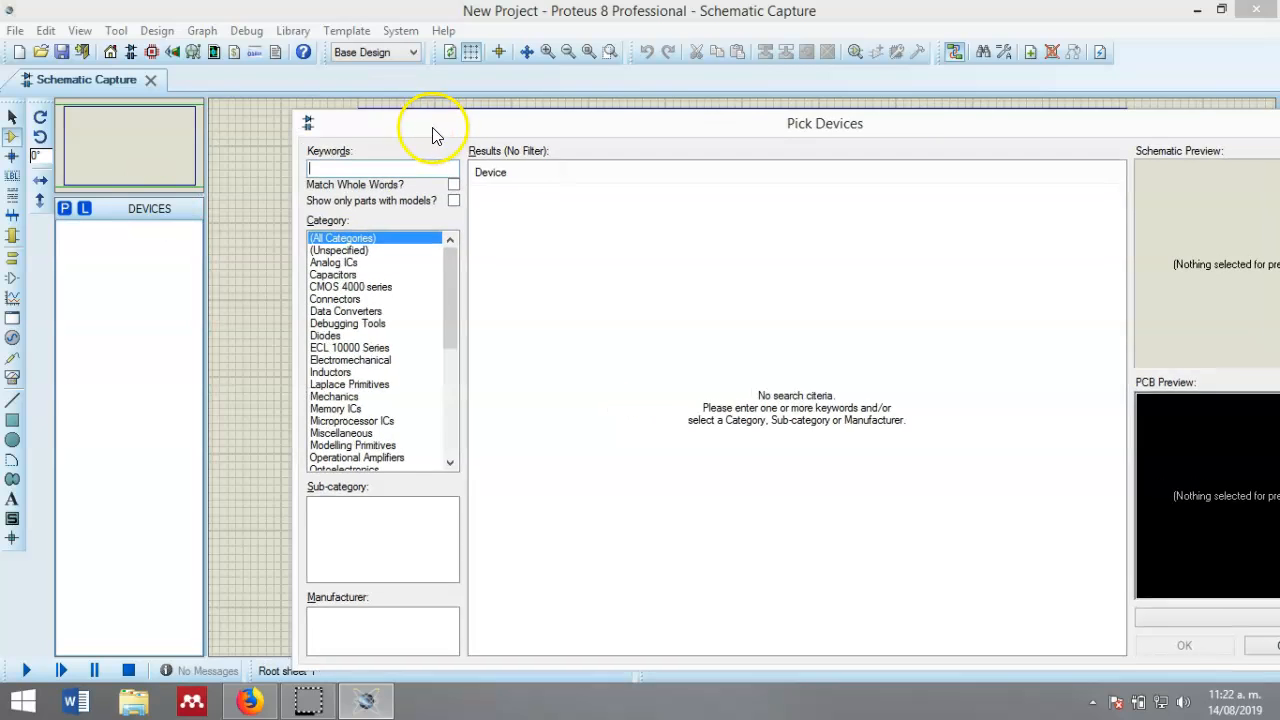
{"action": "left_click_drag", "start_coordinate": [433, 135], "coordinate": [358, 115]}
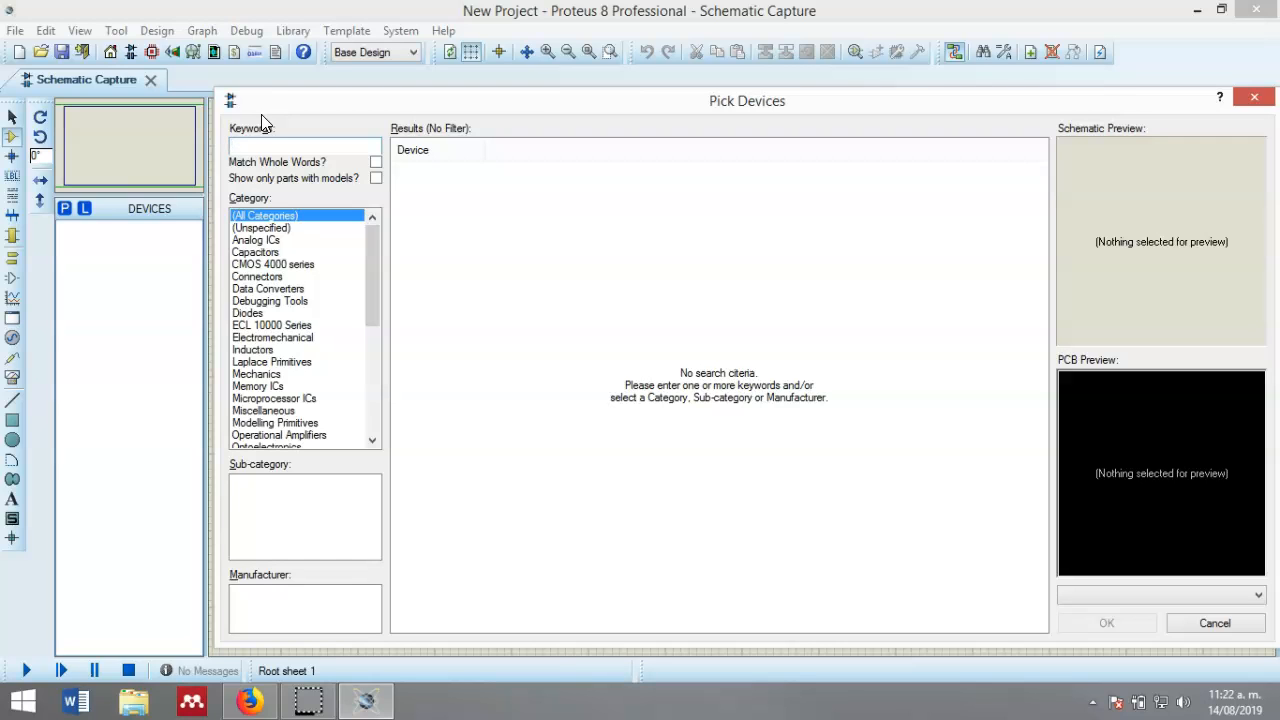
{"action": "mouse_move", "coordinate": [376, 258]}
{"action": "left_mouse_down"}
{"action": "mouse_move", "coordinate": [376, 378]}
{"action": "mouse_move", "coordinate": [376, 248]}
{"action": "left_mouse_up"}
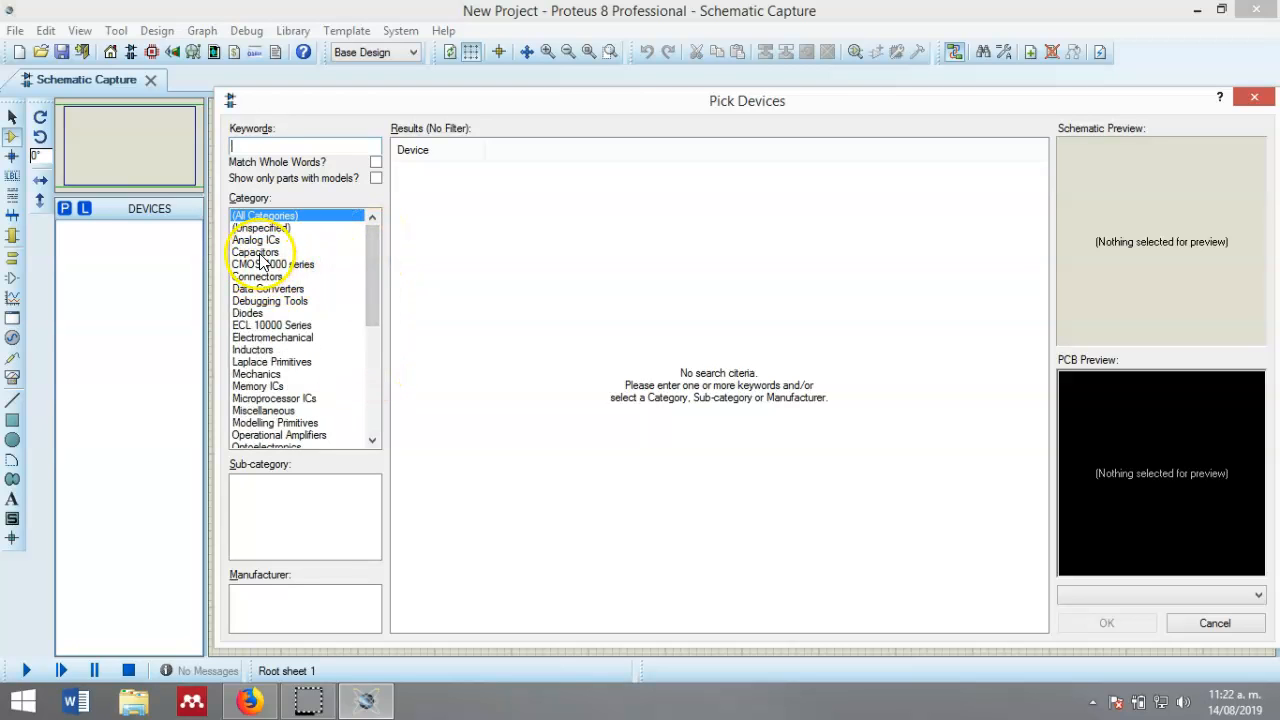
{"action": "mouse_move", "coordinate": [363, 296]}
{"action": "left_mouse_down"}
{"action": "mouse_move", "coordinate": [366, 281]}
{"action": "mouse_move", "coordinate": [369, 320]}
{"action": "left_mouse_up"}
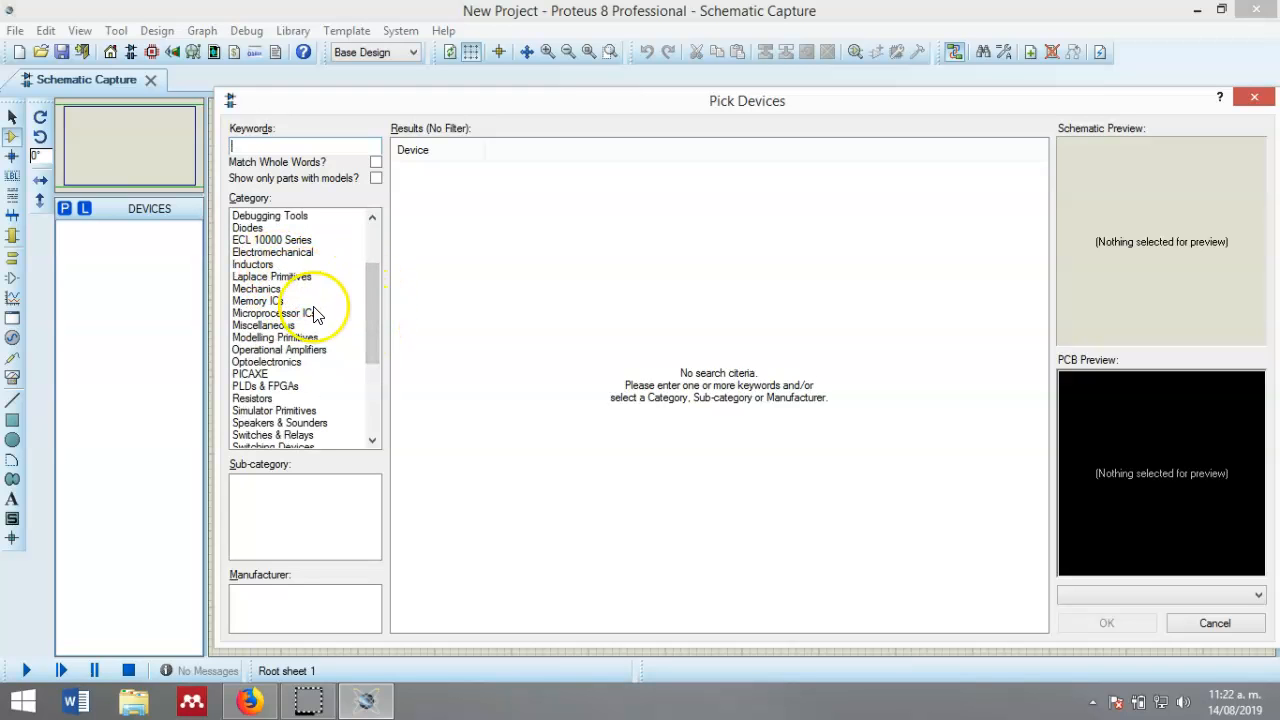
{"action": "scroll", "coordinate": [375, 370], "scroll_direction": "down", "scroll_amount": 4}
{"action": "scroll", "coordinate": [375, 380], "scroll_direction": "up", "scroll_amount": 6}
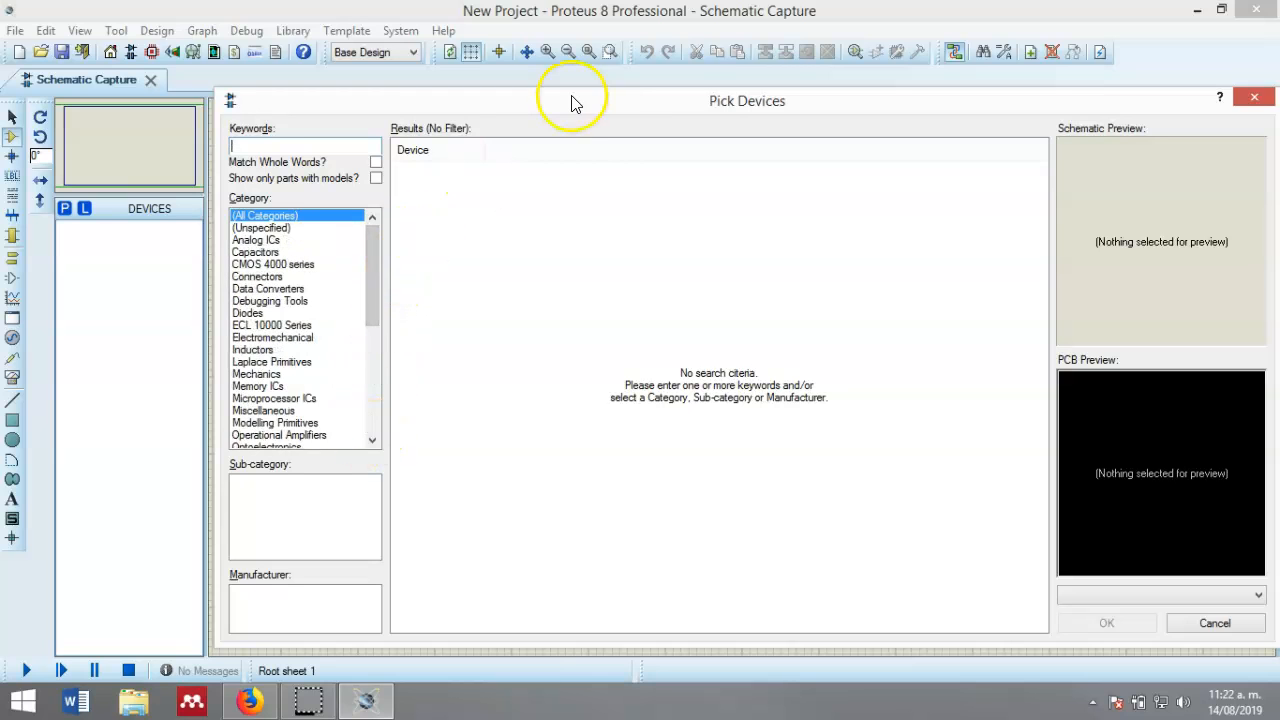
- Search the device library for "source" and add the VSOURCE DC voltage source to the device list
{"action": "left_click_drag", "start_coordinate": [572, 108], "coordinate": [497, 112]}
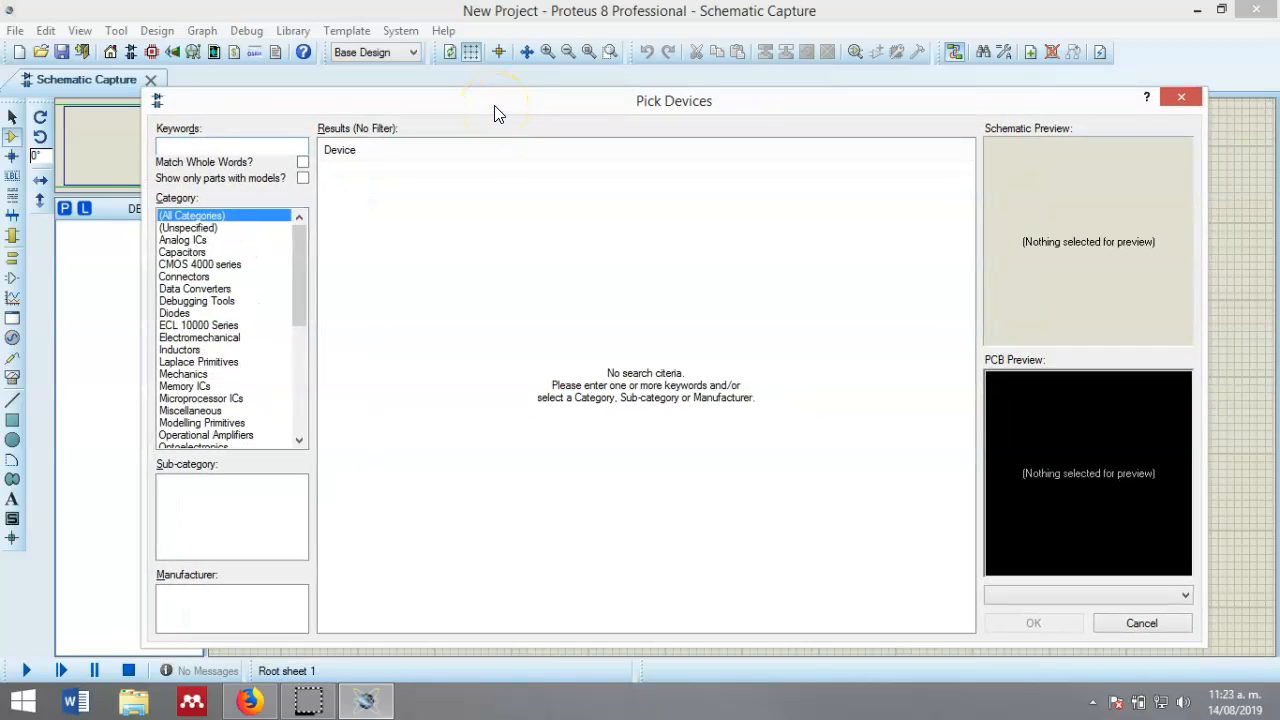
{"action": "left_click_drag", "start_coordinate": [494, 110], "coordinate": [520, 106]}
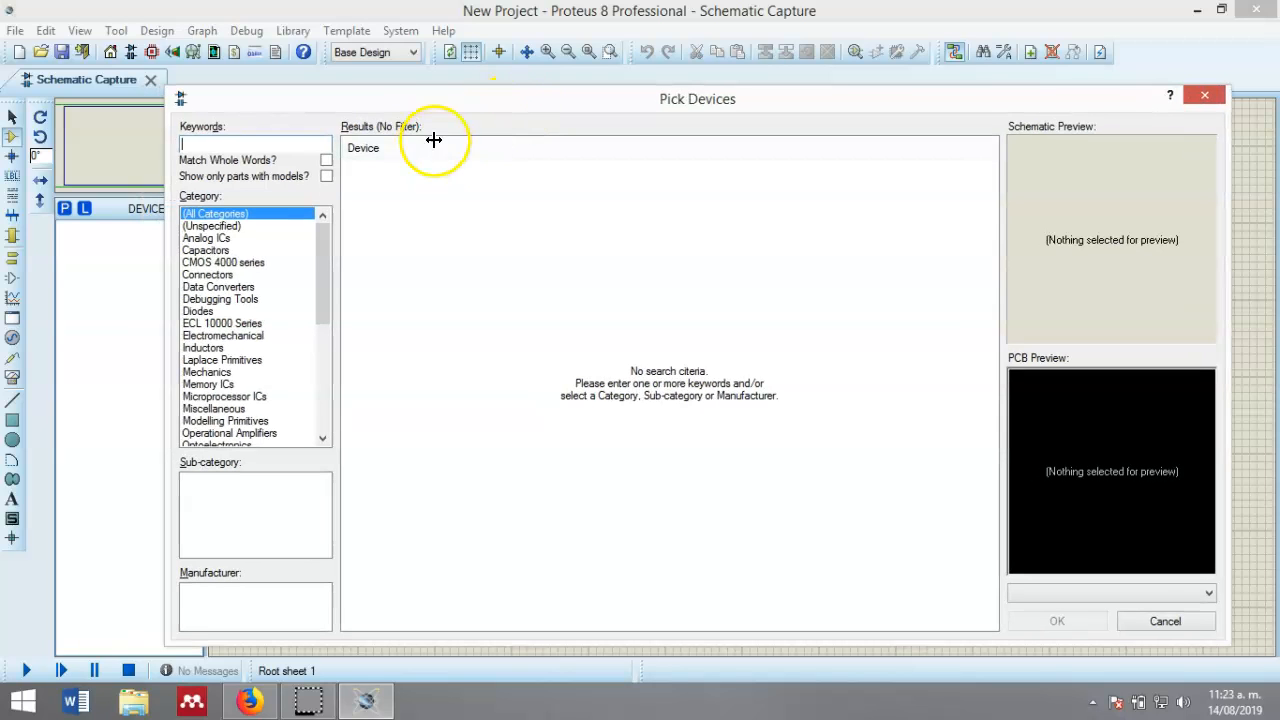
{"action": "left_click_drag", "start_coordinate": [432, 107], "coordinate": [446, 110]}
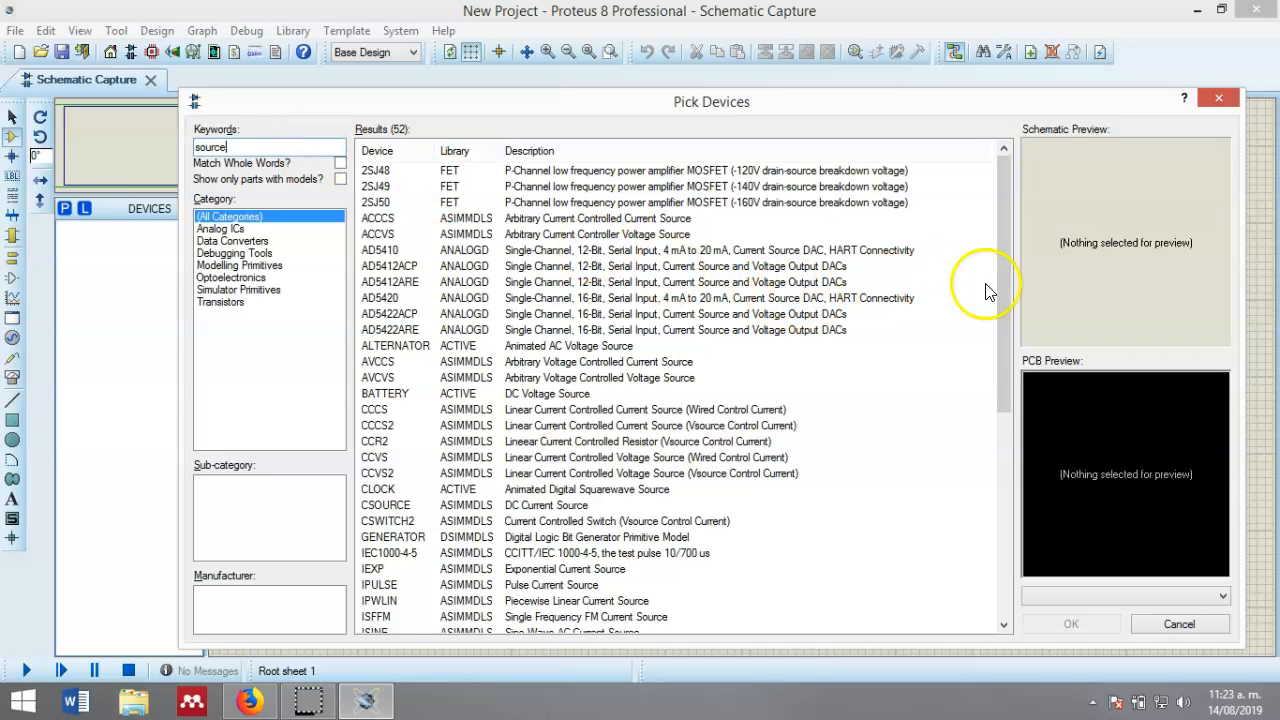
{"action": "left_click_drag", "start_coordinate": [1003, 238], "coordinate": [971, 223]}
{"action": "left_click_drag", "start_coordinate": [1005, 236], "coordinate": [1005, 471]}
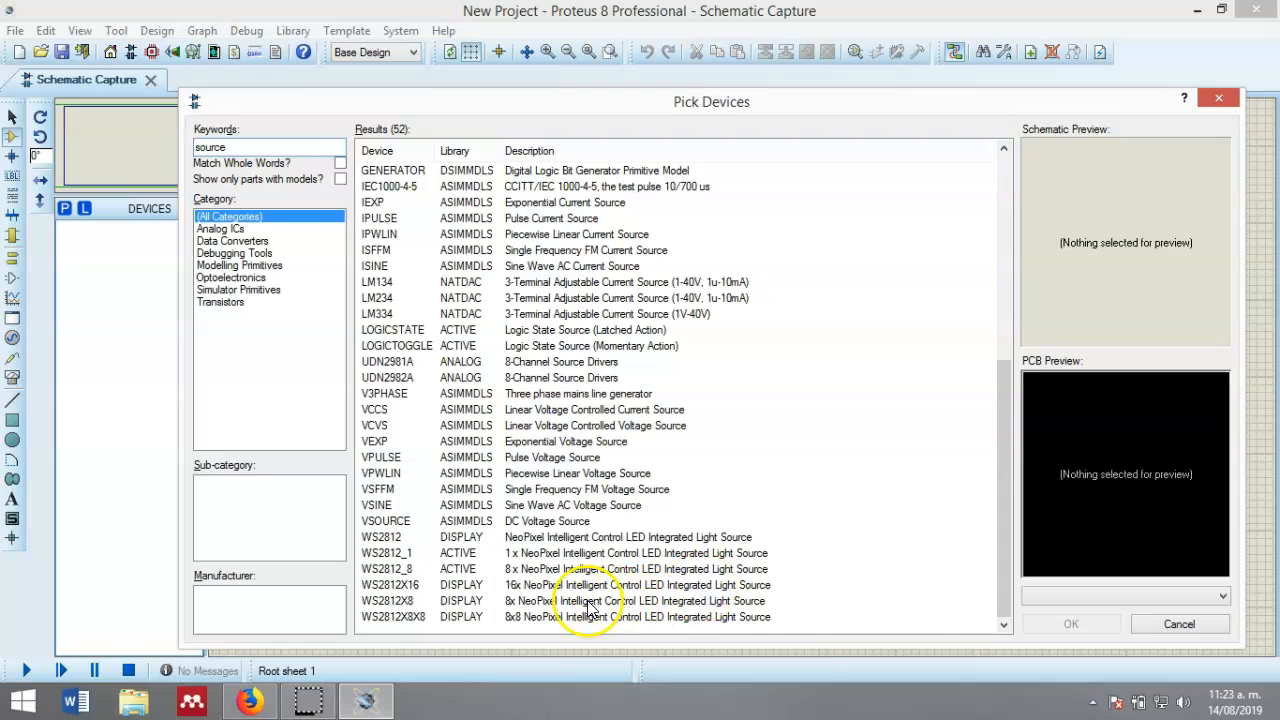
{"action": "left_click", "coordinate": [533, 524]}
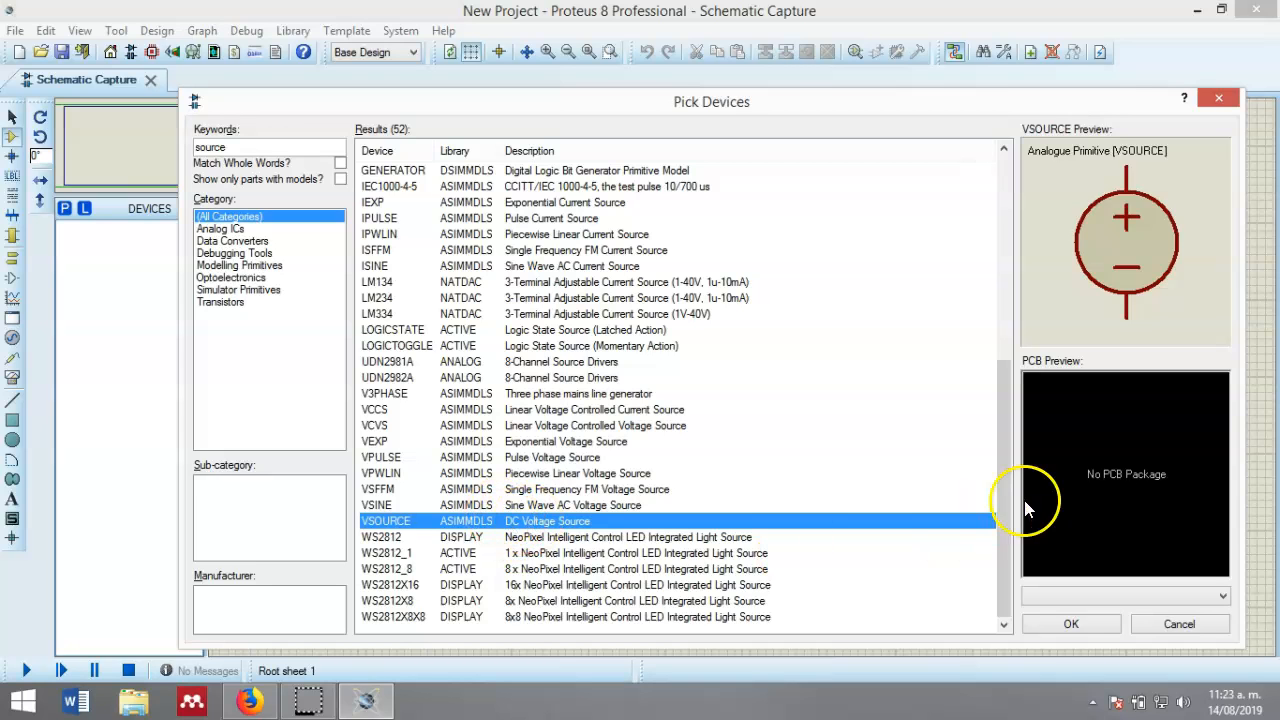
{"action": "left_click", "coordinate": [1065, 624]}
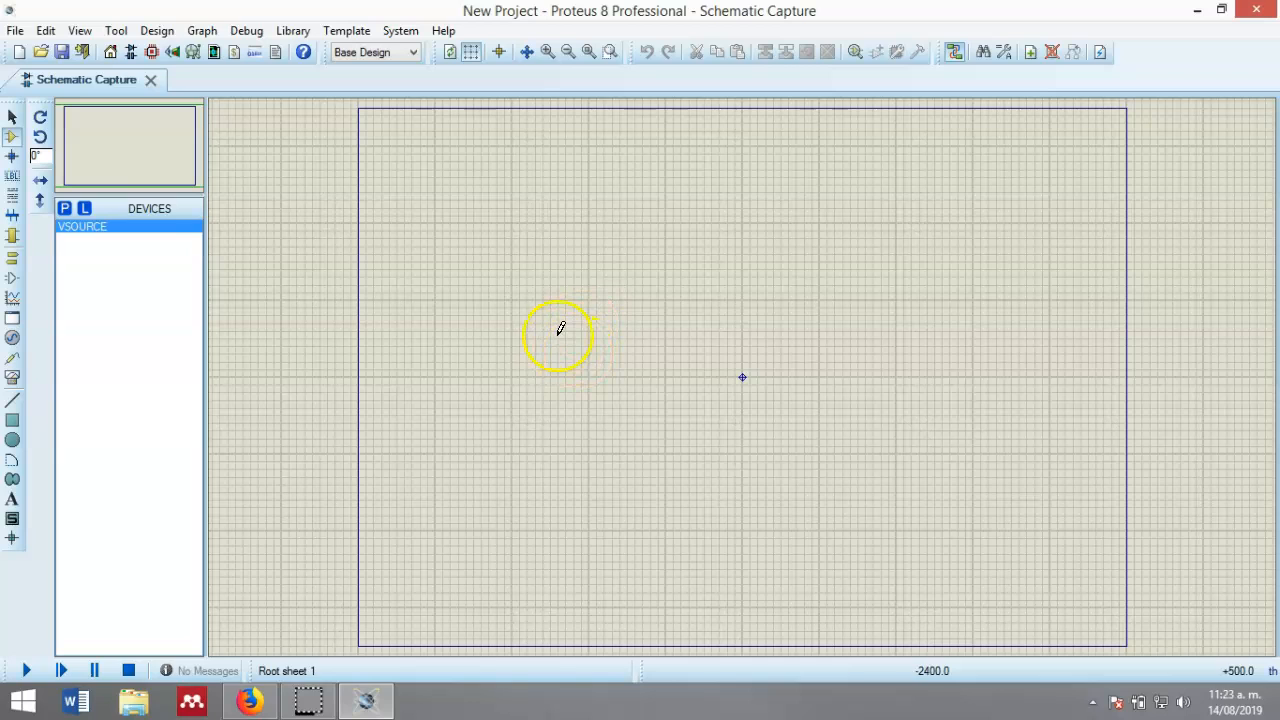
- Place one VSOURCE DC voltage source on the schematic, in the left half of the sheet above mid-height
{"action": "left_click", "coordinate": [537, 290]}
{"action": "left_click", "coordinate": [492, 318]}
{"action": "scroll", "coordinate": [743, 371], "scroll_direction": "up", "scroll_amount": 2}
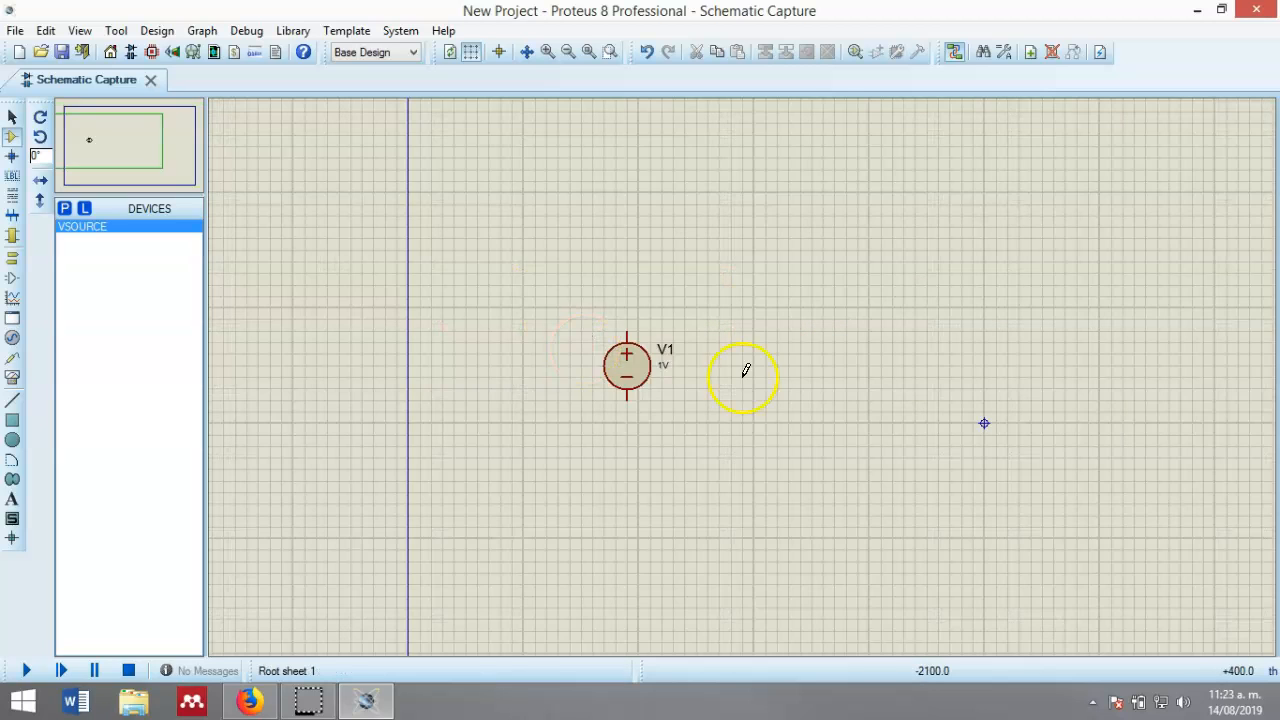
{"action": "scroll", "coordinate": [749, 371], "scroll_direction": "down", "scroll_amount": 1}
{"action": "scroll", "coordinate": [582, 335], "scroll_direction": "up", "scroll_amount": 1}
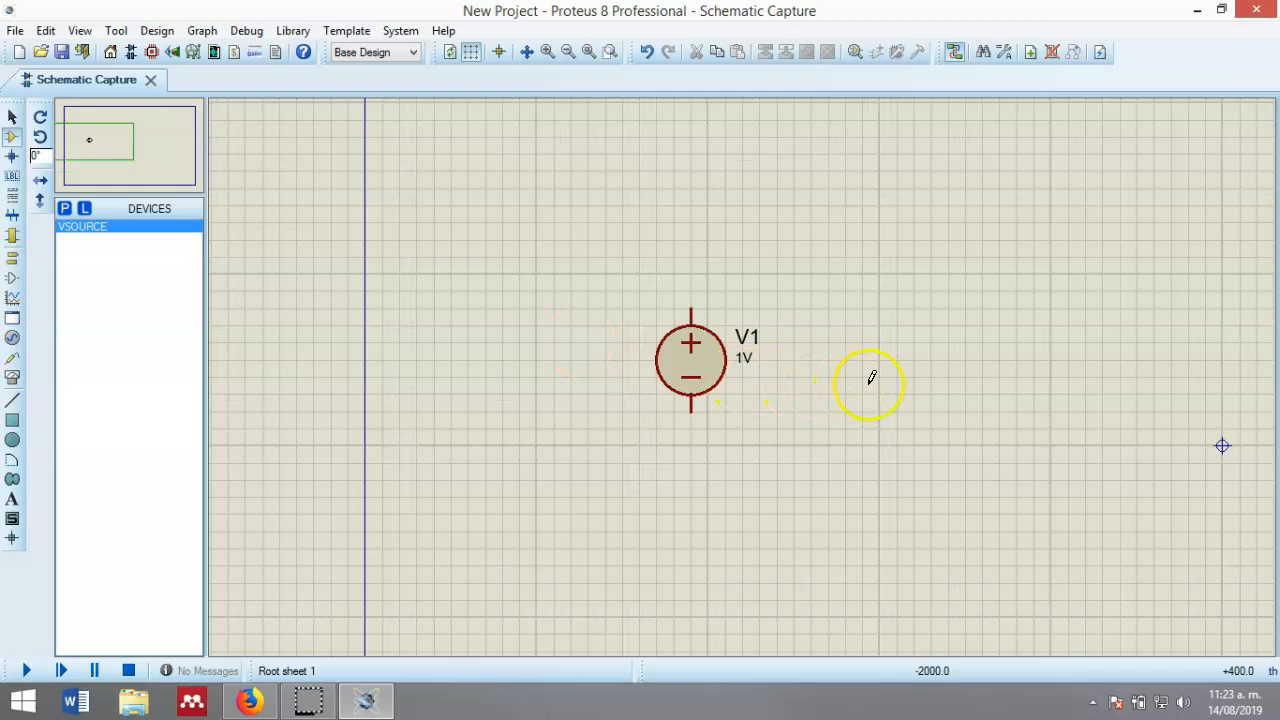
{"action": "scroll", "coordinate": [985, 372], "scroll_direction": "up", "scroll_amount": 1}
{"action": "scroll", "coordinate": [654, 337], "scroll_direction": "down", "scroll_amount": 1}
{"action": "scroll", "coordinate": [470, 388], "scroll_direction": "up", "scroll_amount": 1}
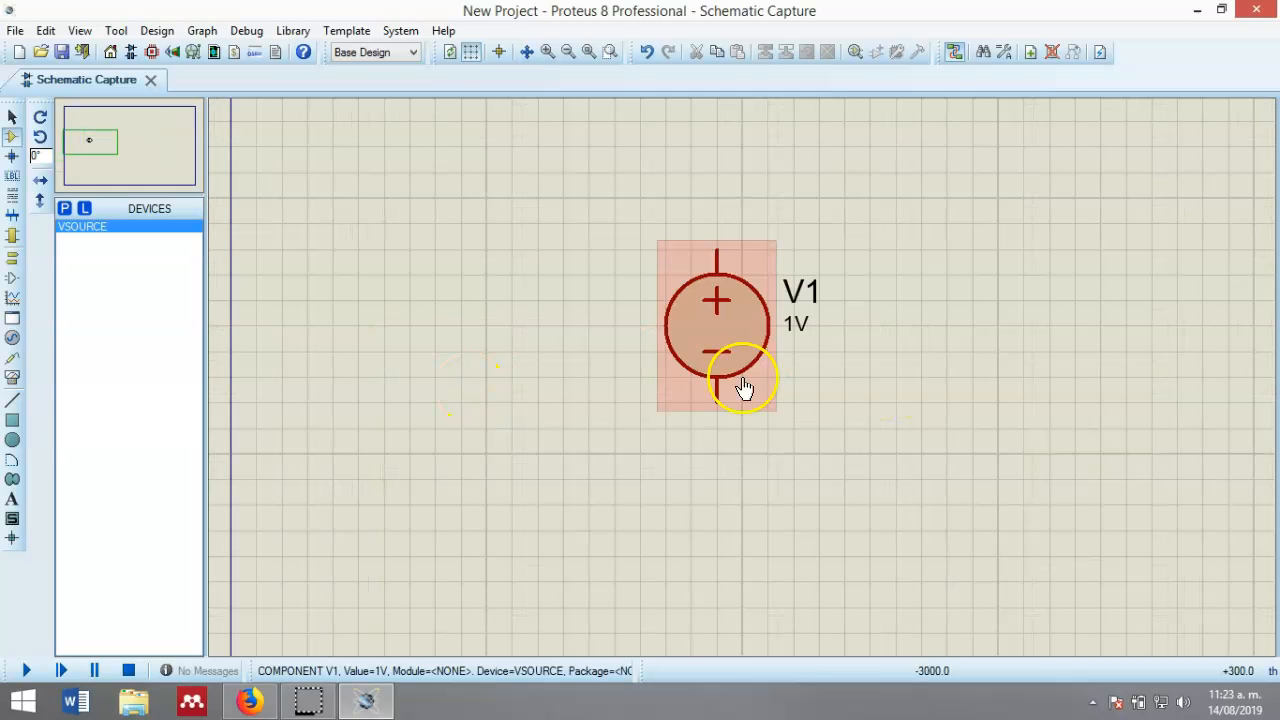
{"action": "middle_click", "coordinate": [992, 366]}
{"action": "scroll", "coordinate": [970, 368], "scroll_direction": "down", "scroll_amount": 1}
{"action": "left_click", "coordinate": [678, 398]}
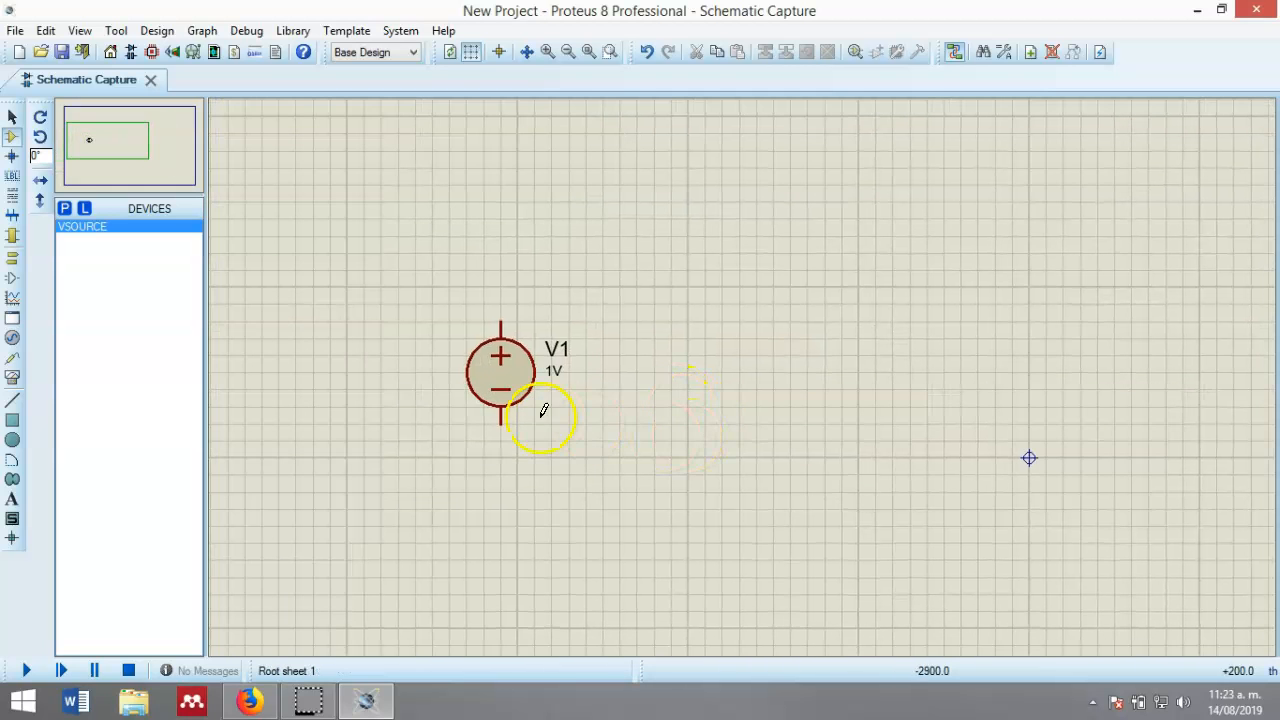
- Set the DC source's voltage to 5V and its part reference to E1
{"action": "double_click", "coordinate": [500, 378]}
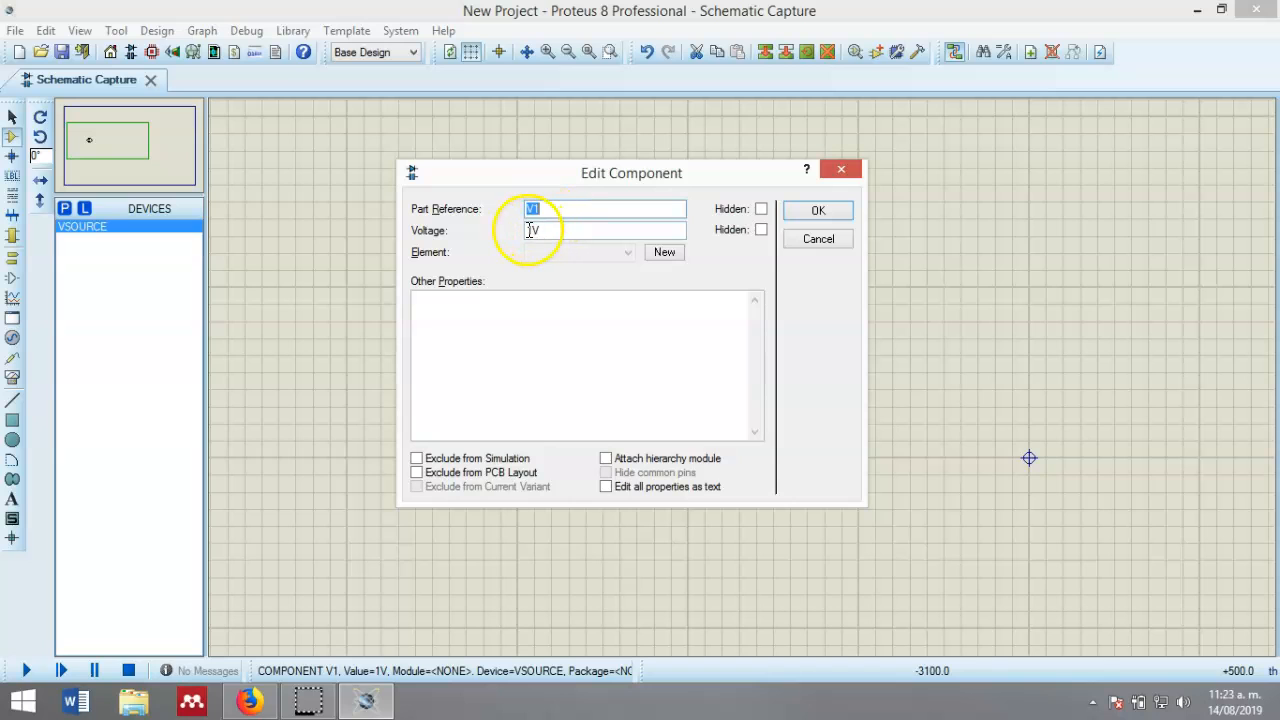
{"action": "left_click_drag", "start_coordinate": [619, 181], "coordinate": [664, 157]}
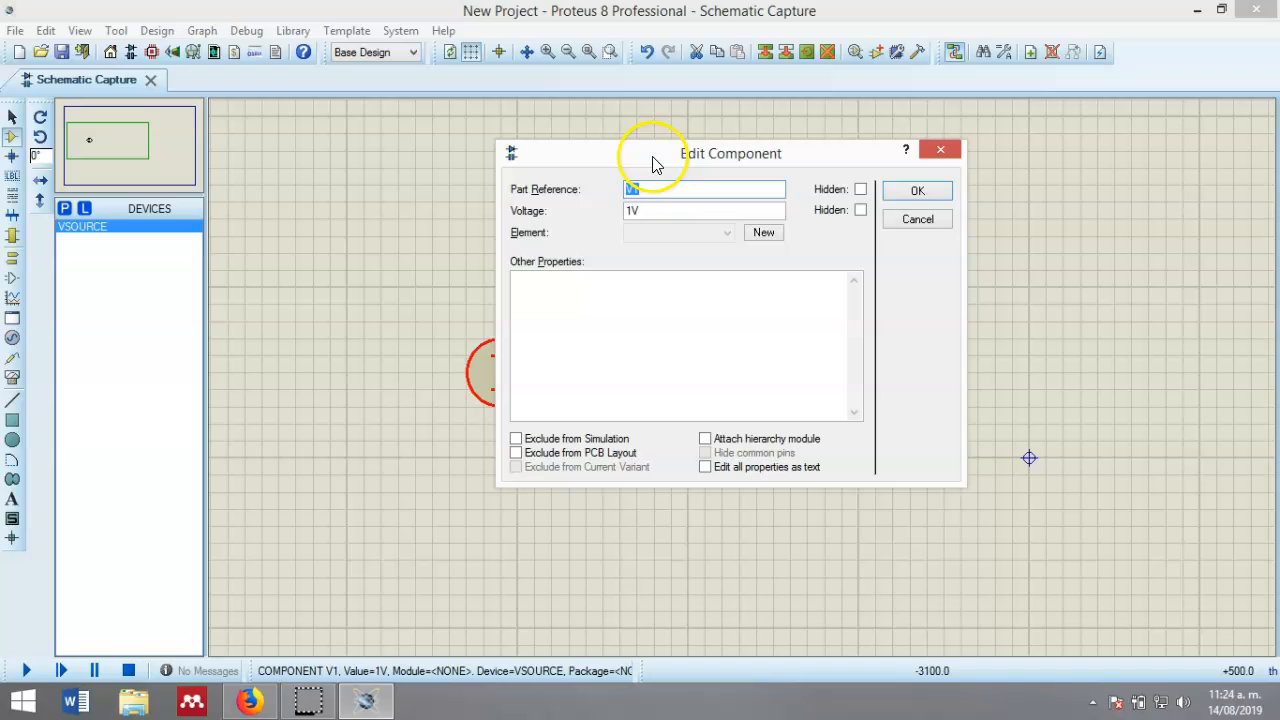
{"action": "left_click", "coordinate": [631, 210]}
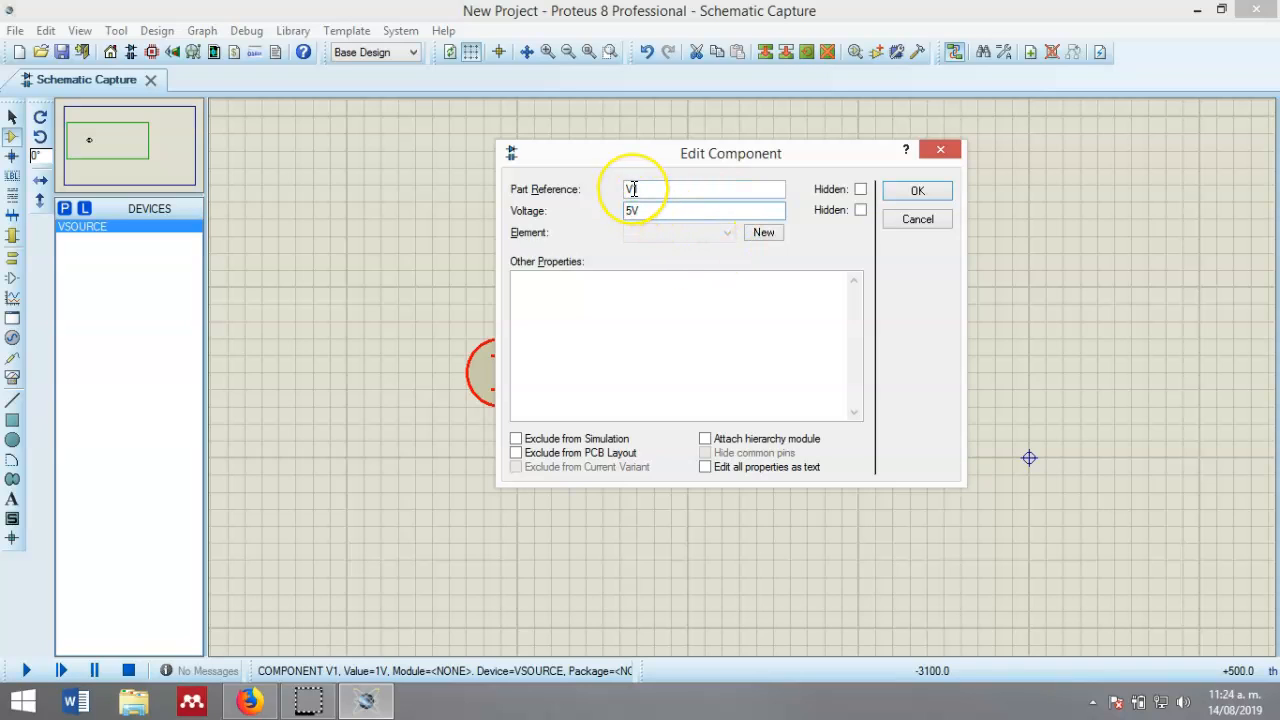
{"action": "left_click_drag", "start_coordinate": [632, 189], "coordinate": [597, 193]}
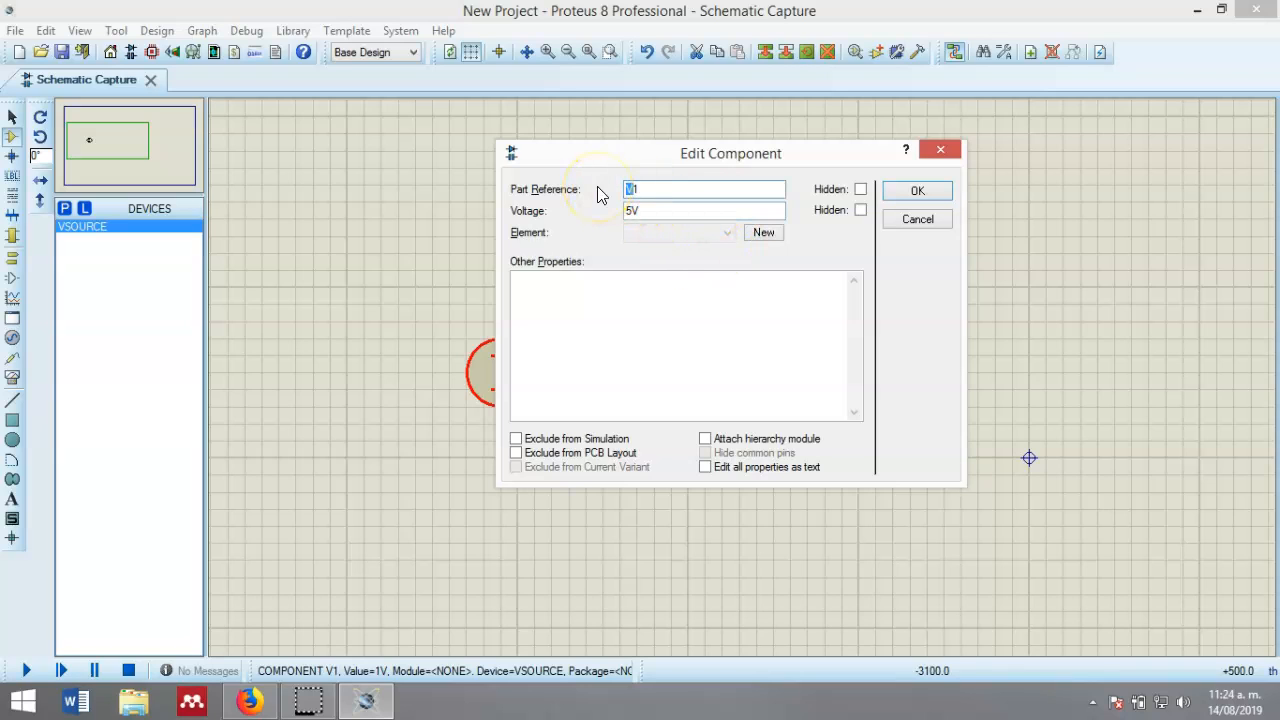
{"action": "type", "text": "E"}
{"action": "key", "text": "Return"}
{"action": "left_click", "coordinate": [638, 225]}
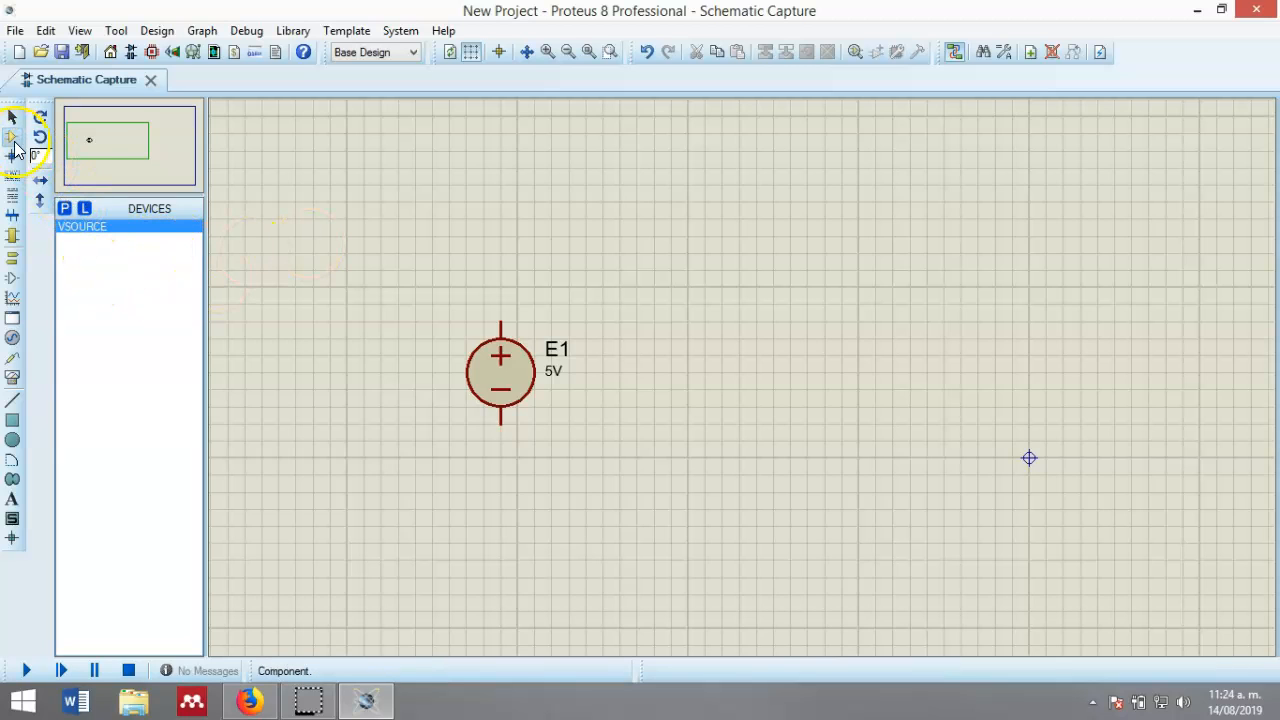
- Find the RESISTOR analogue primitive in the device library and place one above and to the right of source E1
{"action": "left_click", "coordinate": [65, 208]}
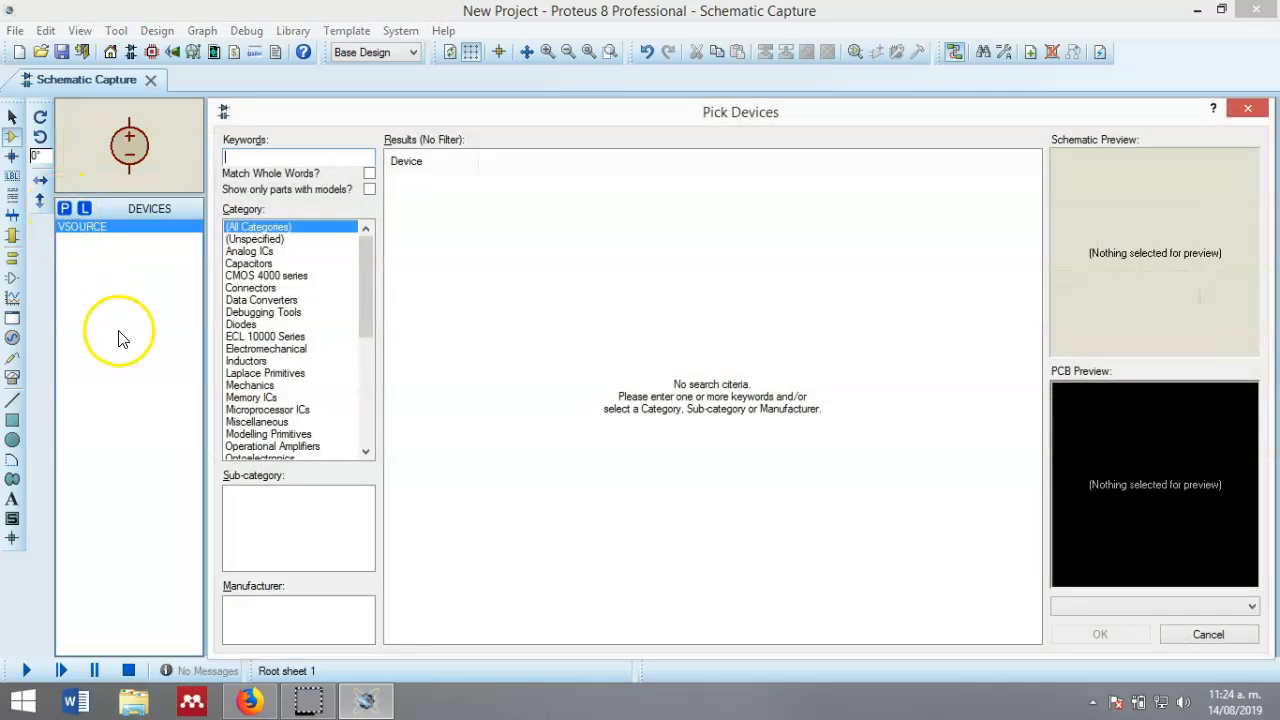
{"action": "type", "text": "RESISTOR"}
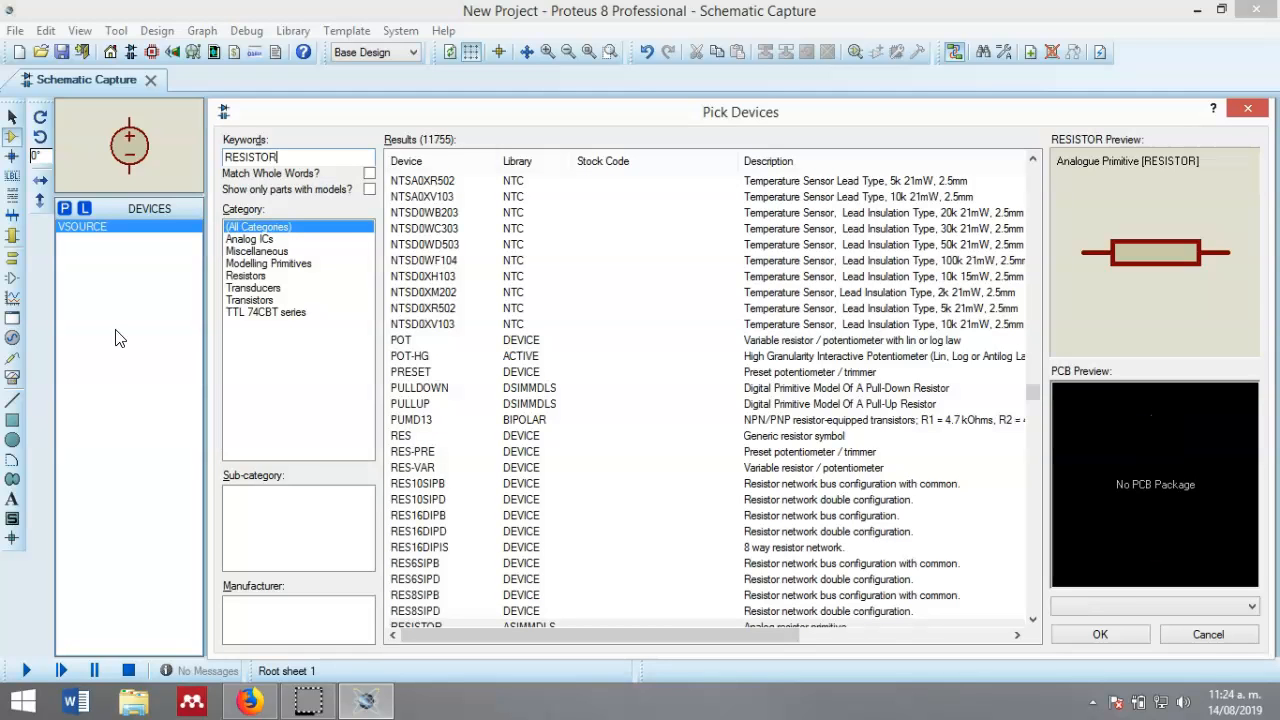
{"action": "left_click", "coordinate": [740, 630]}
{"action": "left_click", "coordinate": [1100, 634]}
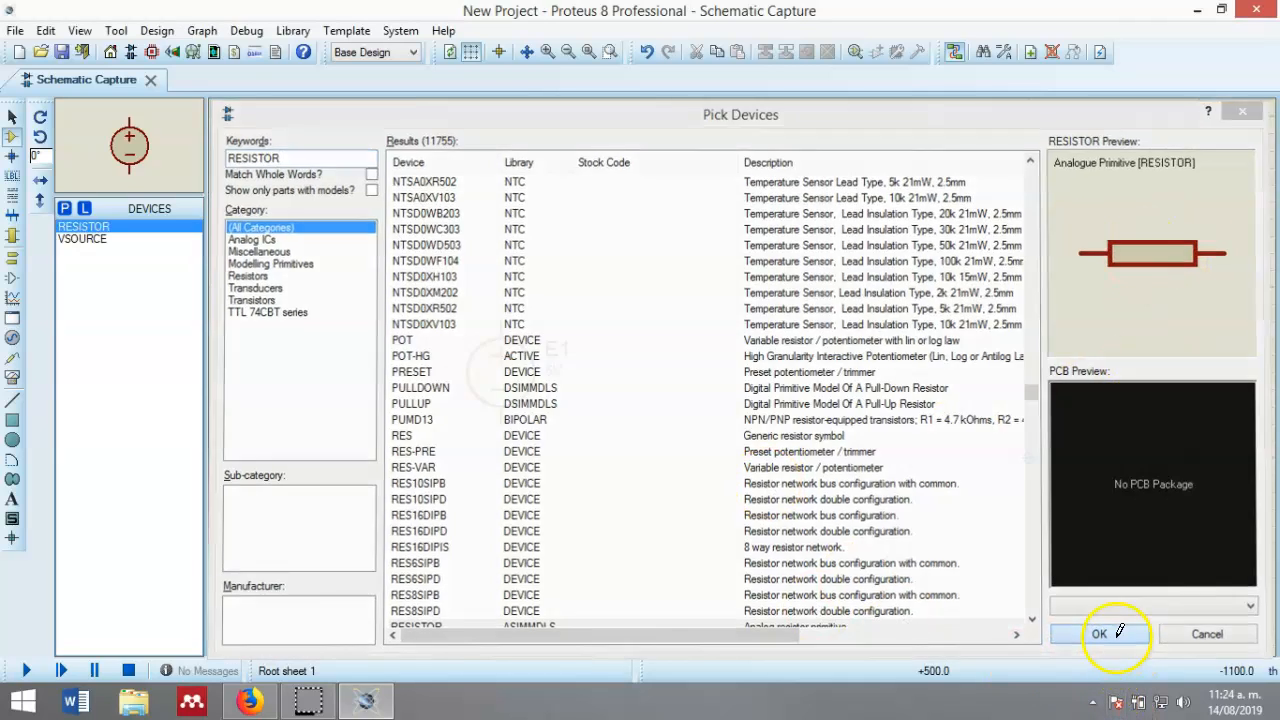
{"action": "left_click", "coordinate": [573, 245]}
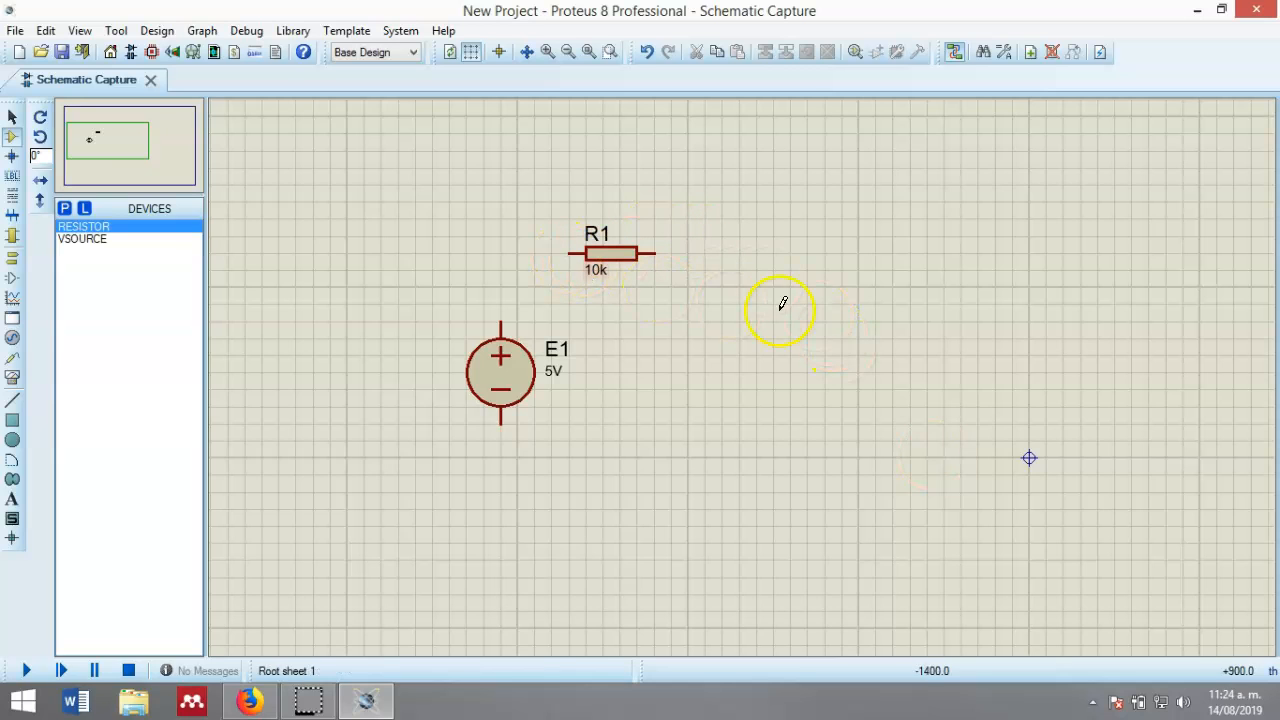
- Place four more resistors: one beside R1, two in a row below E1's level, and one rotated vertically on the far side of the loop
{"action": "left_click", "coordinate": [745, 243]}
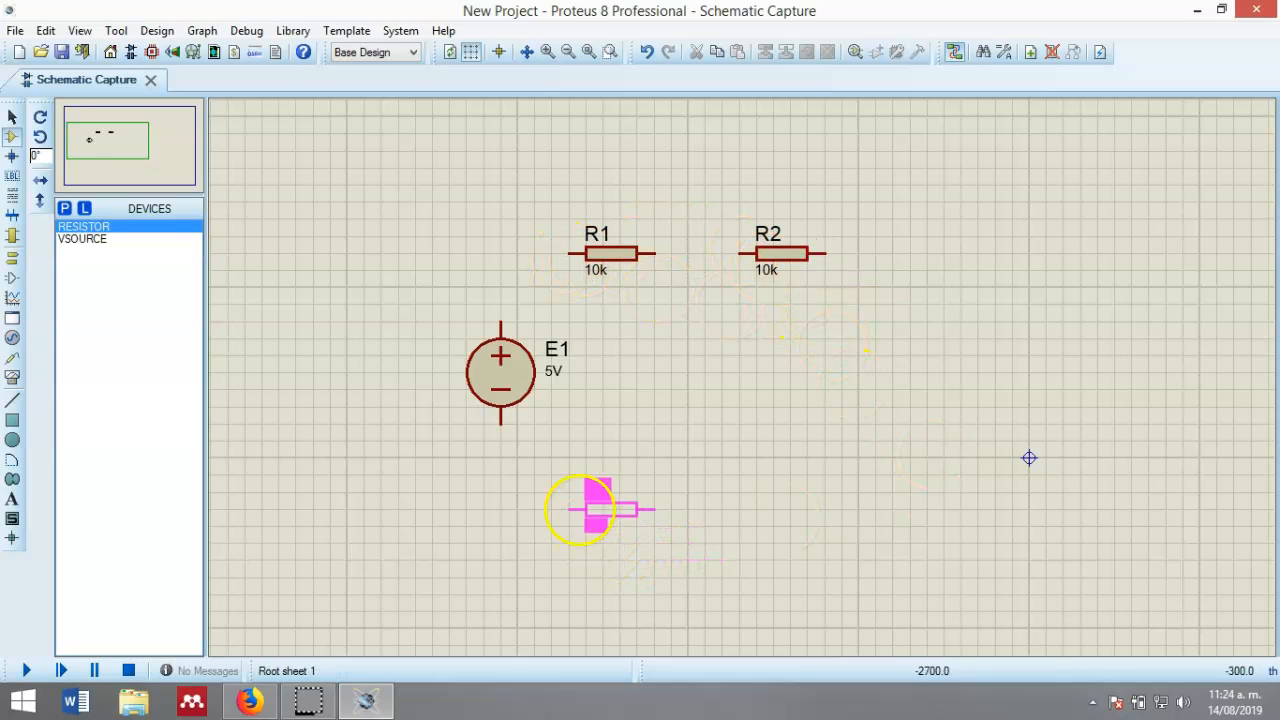
{"action": "left_click", "coordinate": [572, 470]}
{"action": "left_click", "coordinate": [743, 470]}
{"action": "left_click", "coordinate": [862, 370]}
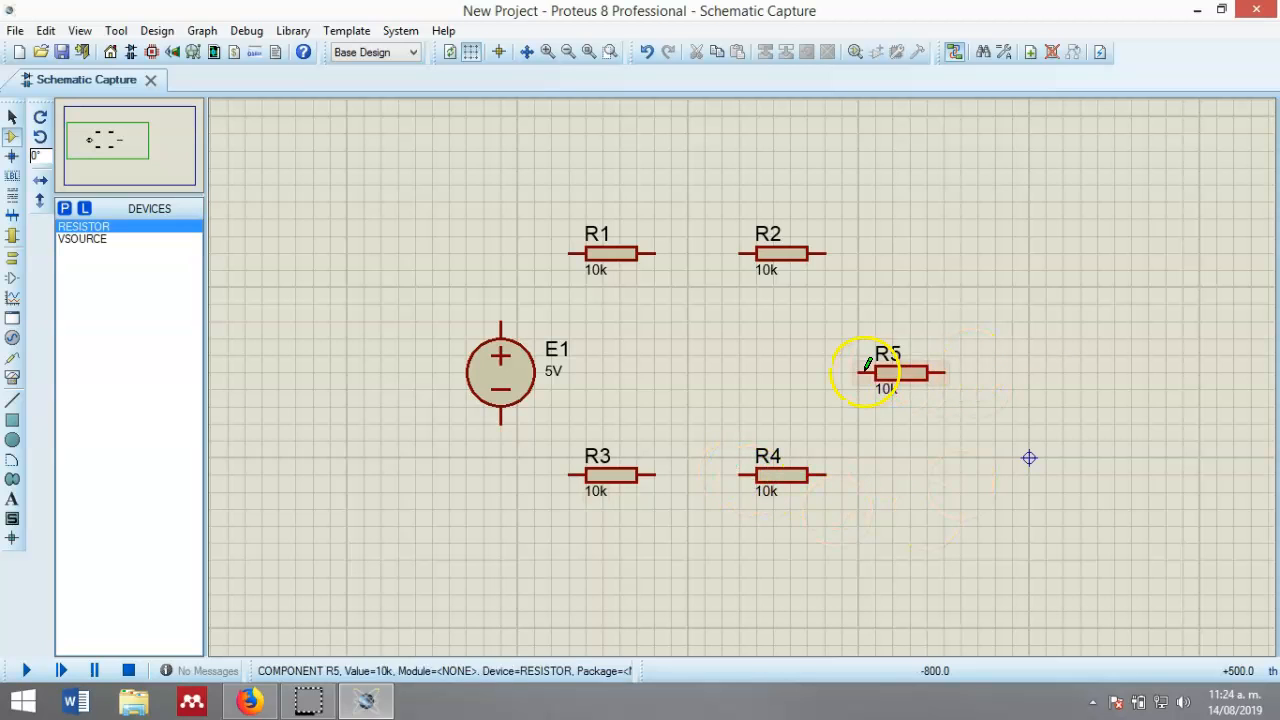
{"action": "right_click", "coordinate": [890, 378]}
{"action": "left_click", "coordinate": [1007, 273]}
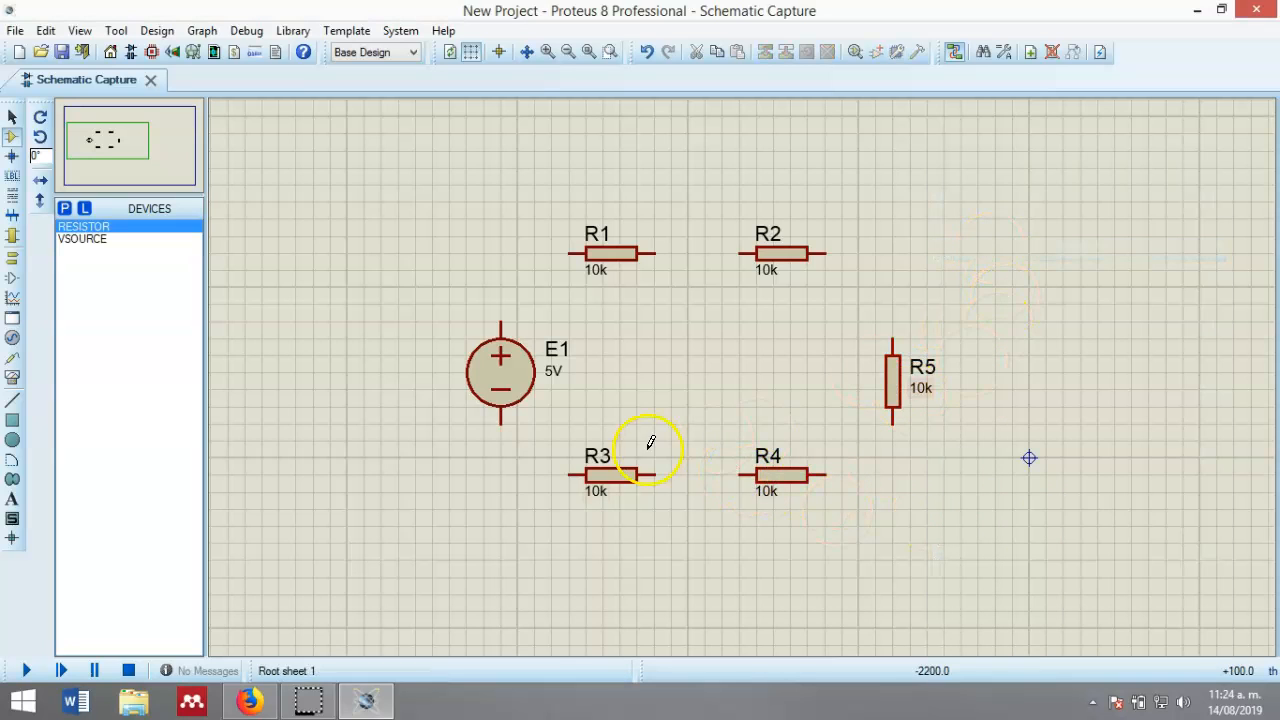
- Set resistor R1's resistance to 100 ohms
{"action": "key", "text": "F6"}
{"action": "key", "text": "F5"}
{"action": "left_click_drag", "start_coordinate": [738, 348], "coordinate": [728, 398]}
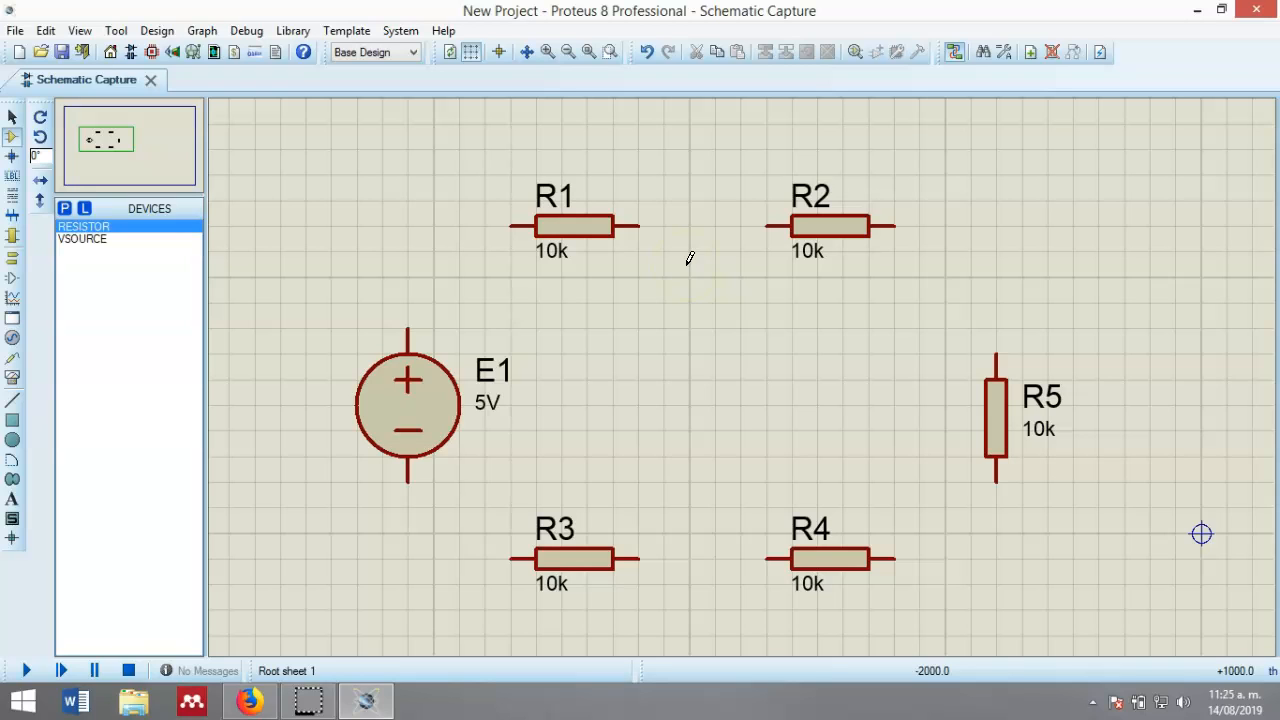
{"action": "double_click", "coordinate": [590, 236]}
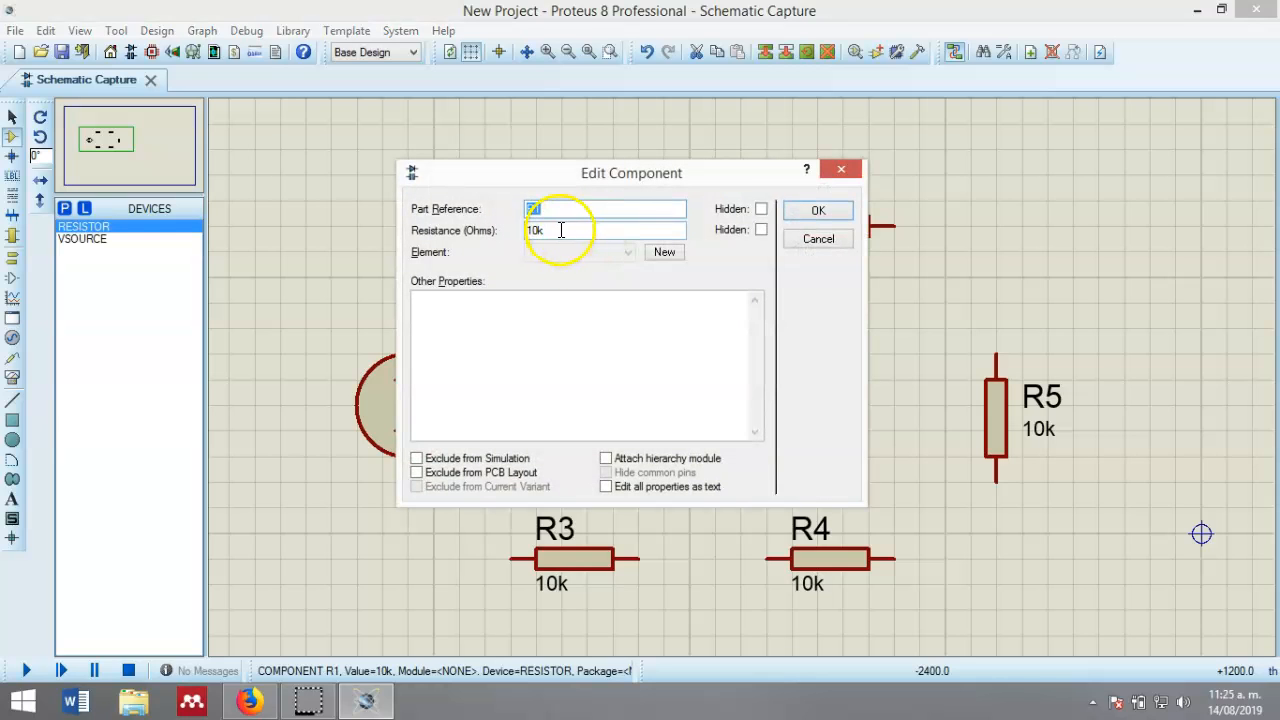
{"action": "double_click", "coordinate": [610, 235]}
{"action": "type", "text": "1"}
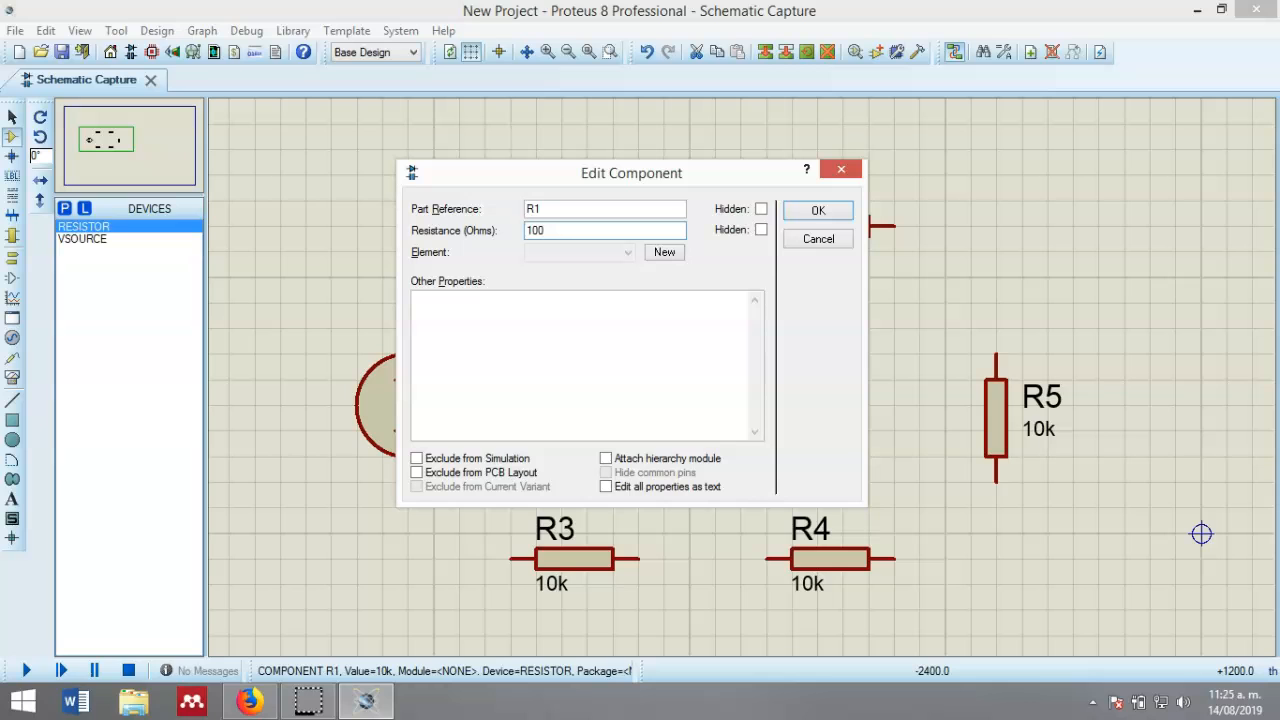
{"action": "key", "text": "Return"}
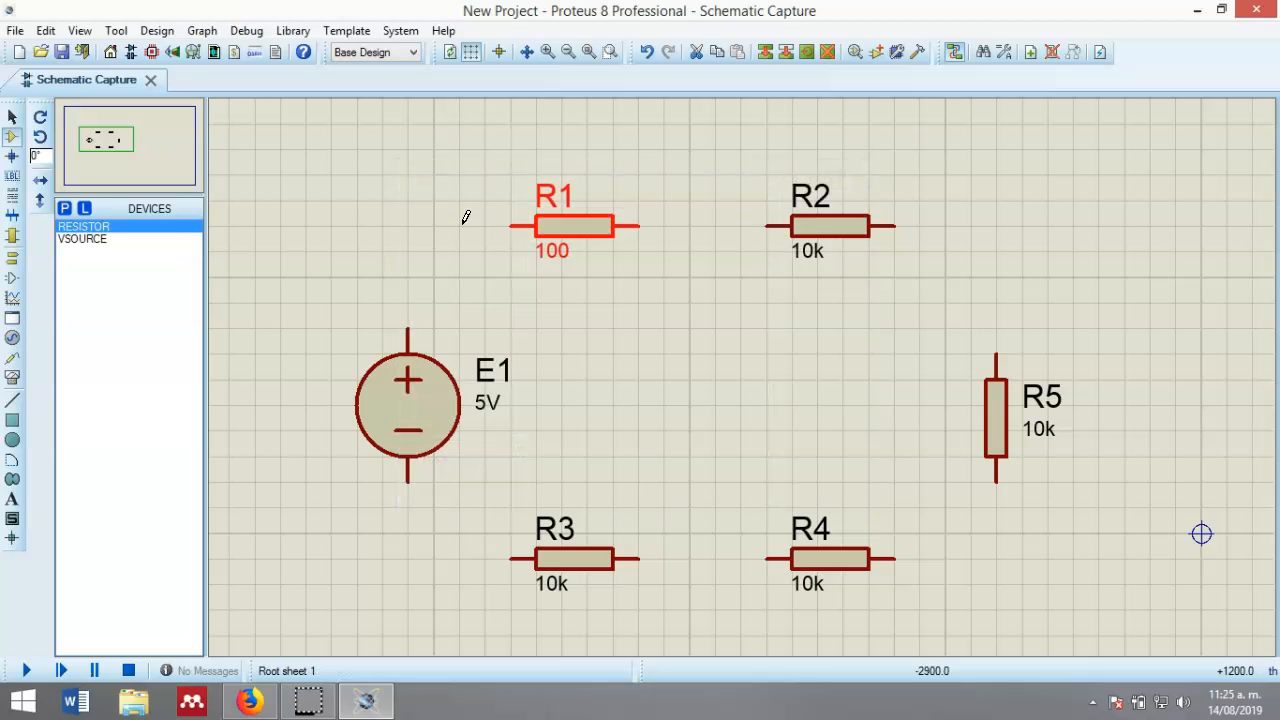
- Set resistor R2's resistance to 50 ohms
{"action": "double_click", "coordinate": [829, 226]}
{"action": "double_click", "coordinate": [560, 230]}
{"action": "type", "text": "5"}
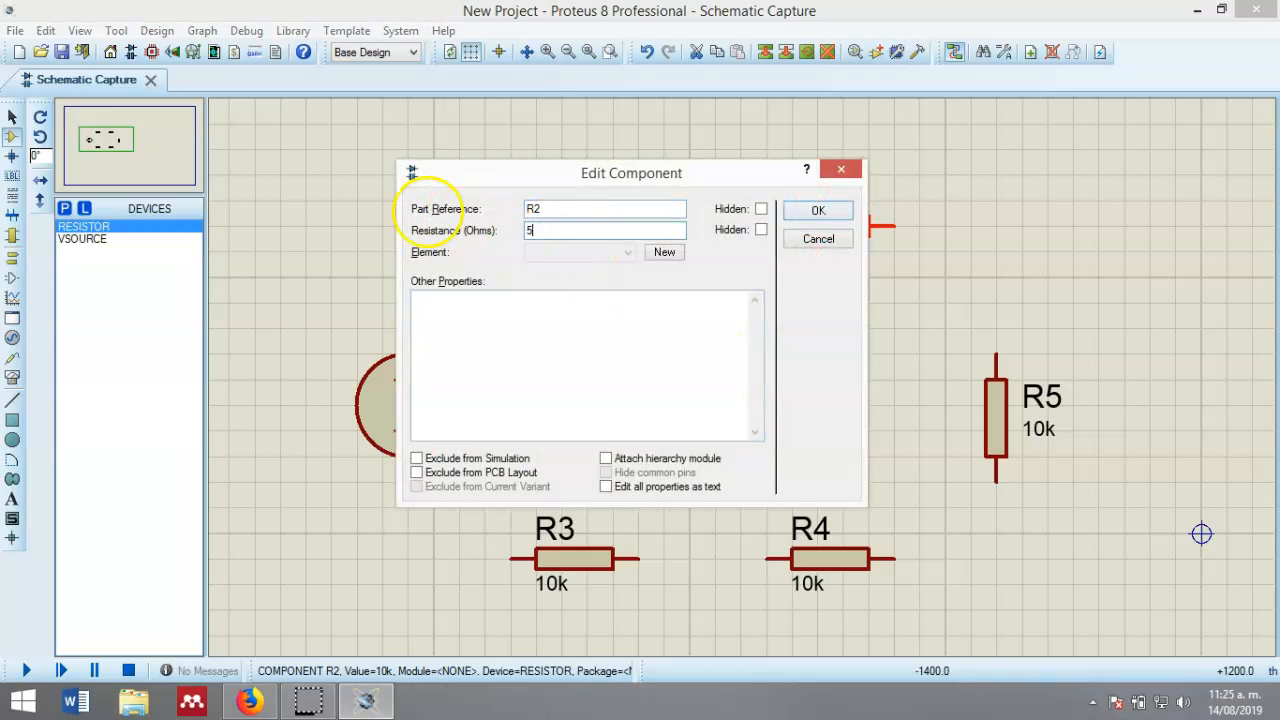
{"action": "key", "text": "Return"}
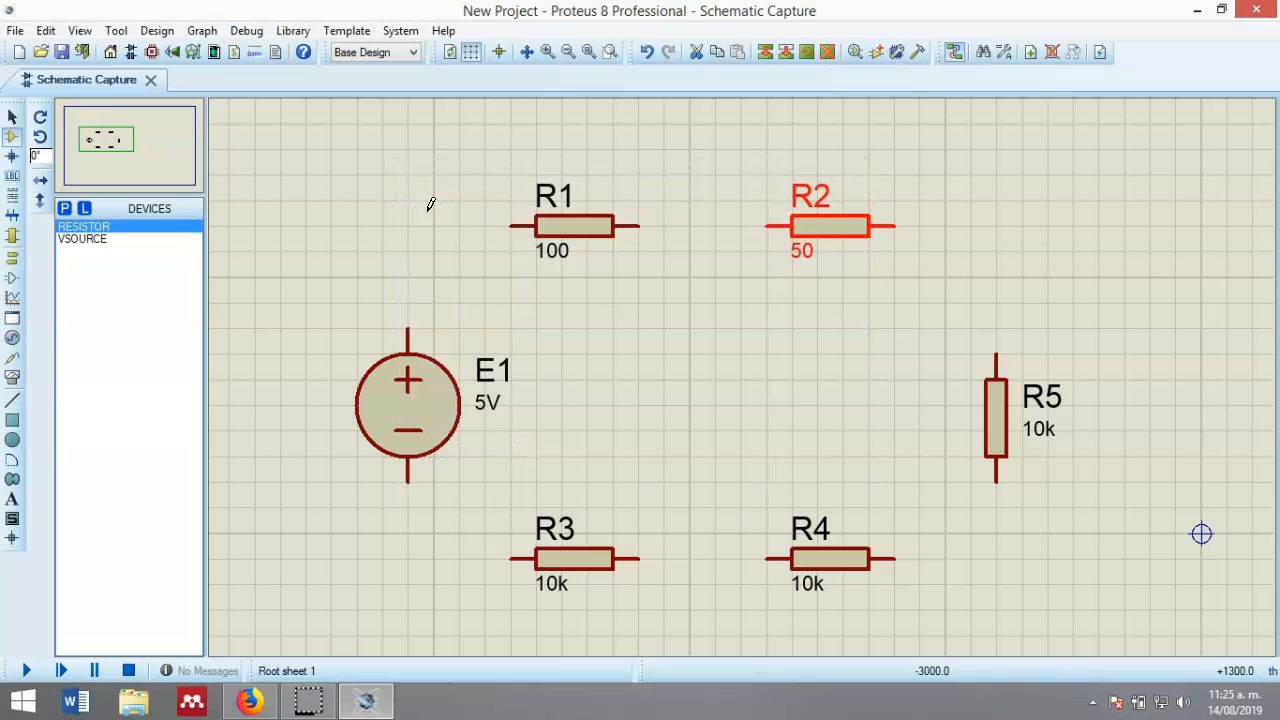
{"action": "left_click", "coordinate": [710, 362]}
- Set the resistance of the vertical resistor R5 to 20 ohms
{"action": "double_click", "coordinate": [996, 430]}
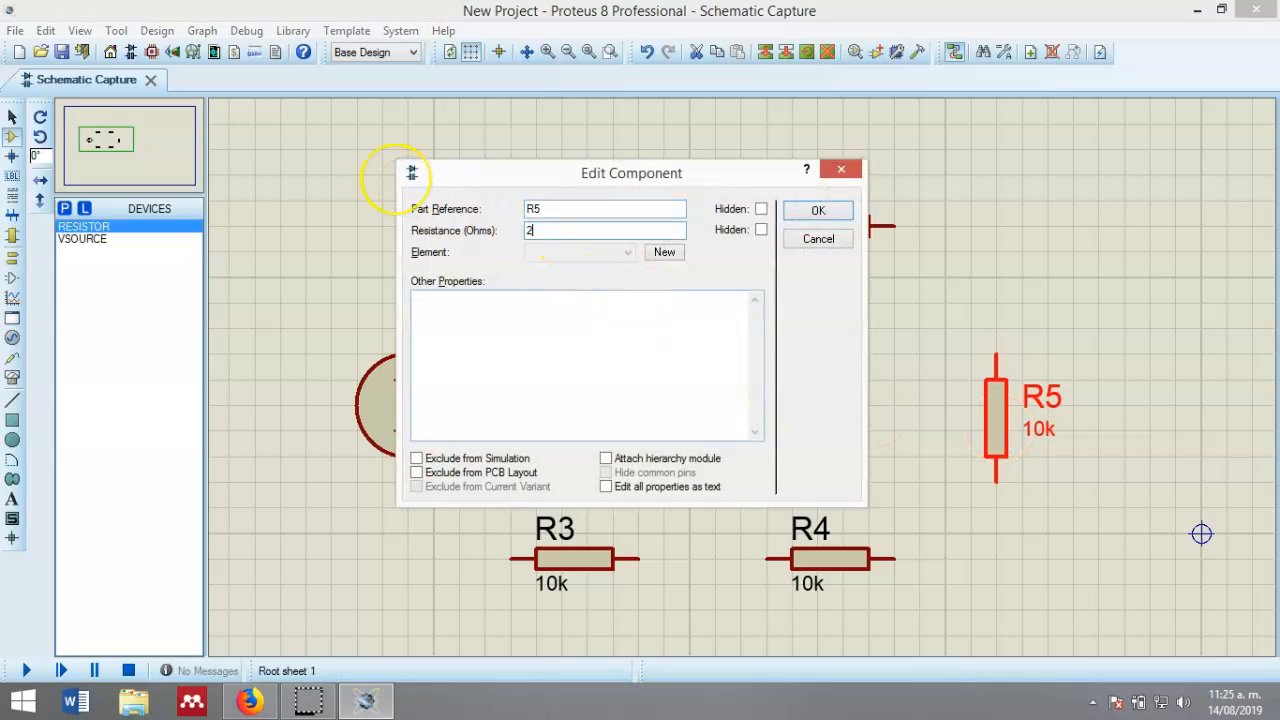
{"action": "type", "text": "20"}
{"action": "key", "text": "Return"}
{"action": "left_click", "coordinate": [714, 337]}
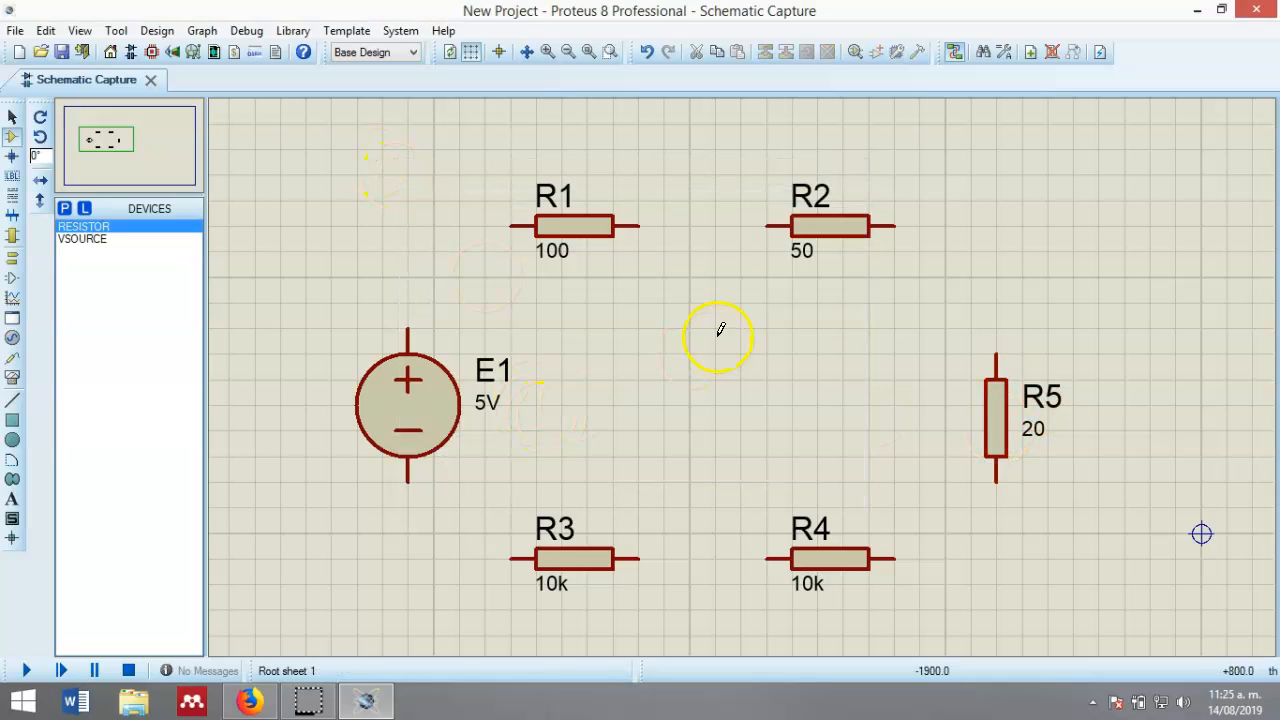
- Set resistor R4's resistance to 220 ohms
{"action": "double_click", "coordinate": [846, 566]}
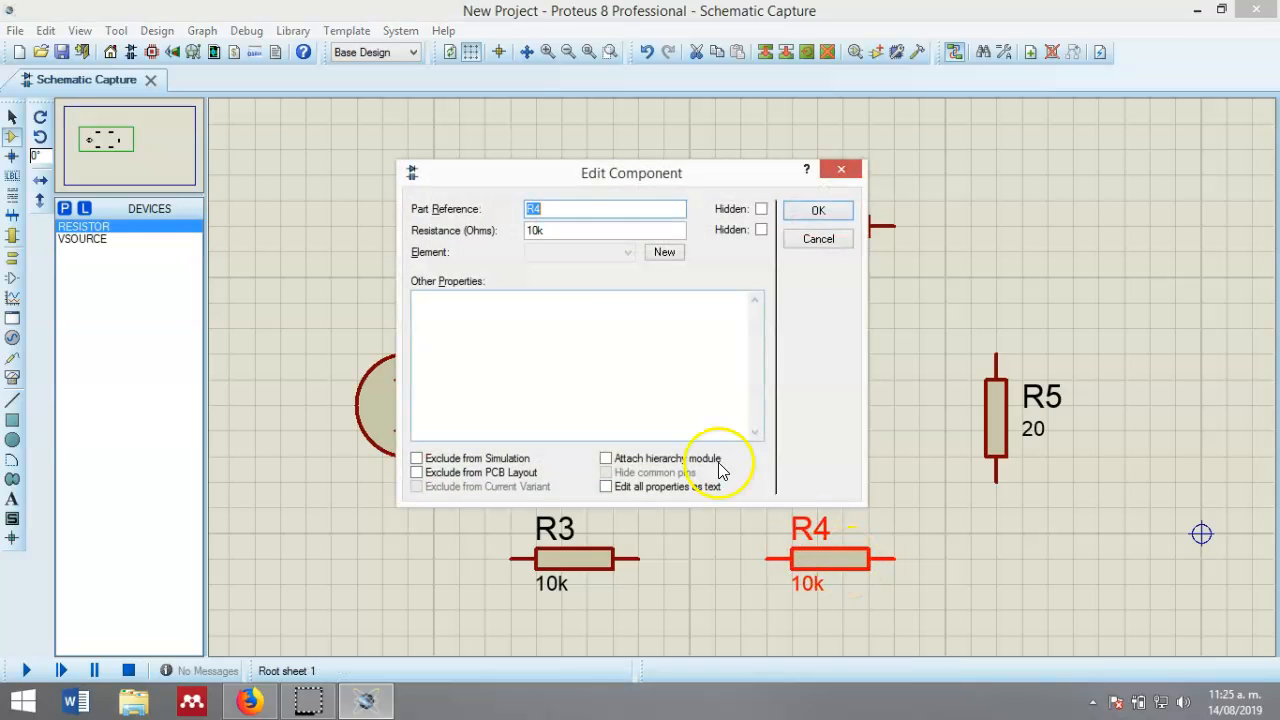
{"action": "key", "text": "Tab"}
{"action": "type", "text": "22"}
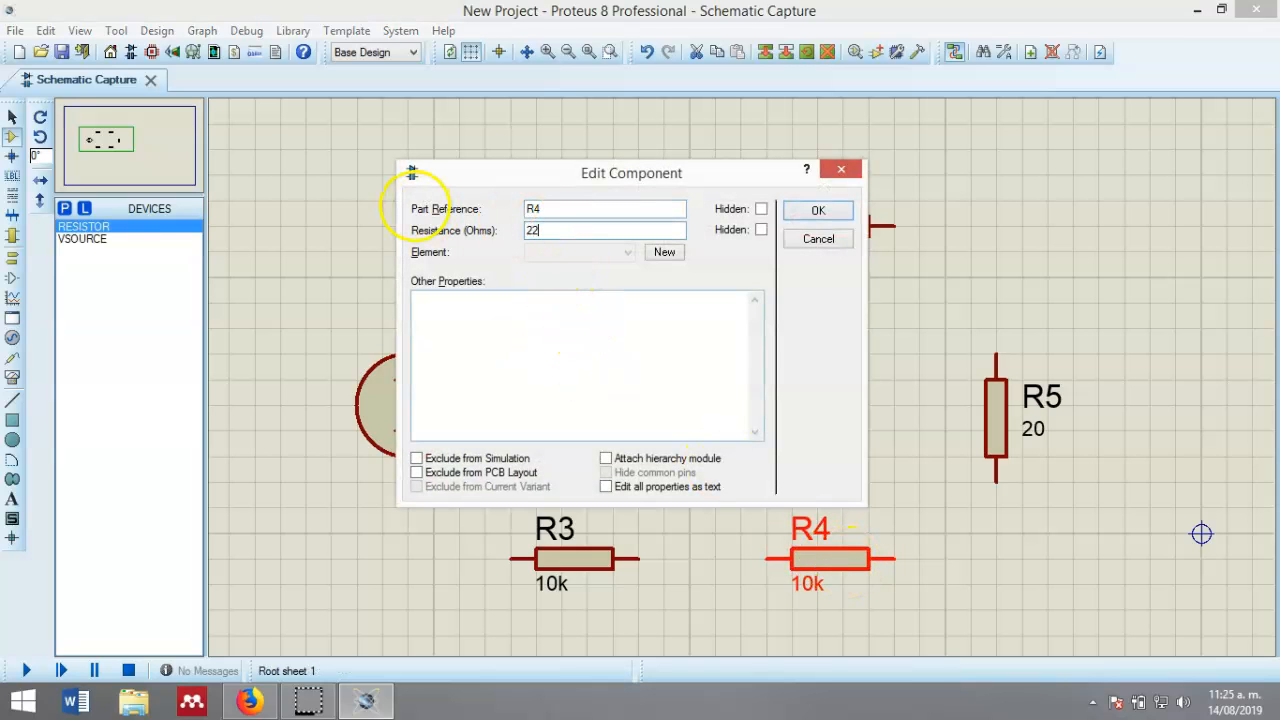
{"action": "type", "text": "0"}
{"action": "key", "text": "Return"}
{"action": "left_click", "coordinate": [709, 391]}
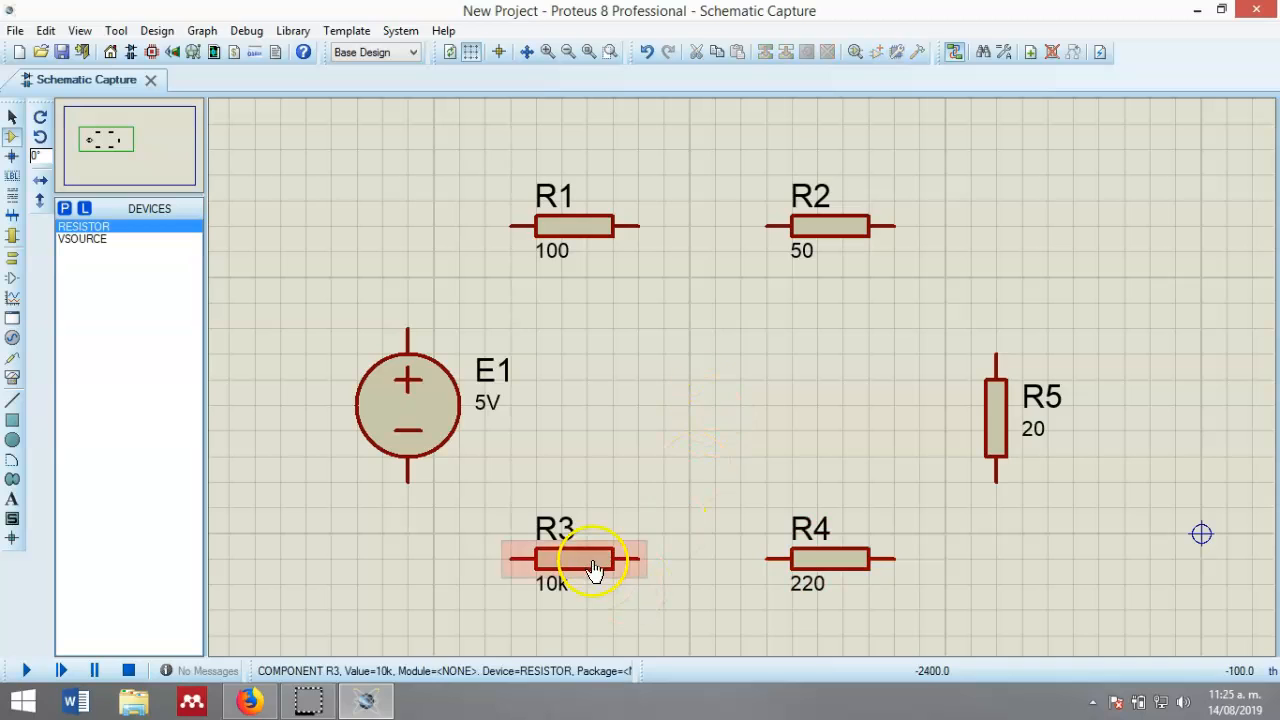
- Set resistor R3's resistance to 300 ohms
{"action": "double_click", "coordinate": [582, 560]}
{"action": "key", "text": "Tab"}
{"action": "type", "text": "300"}
{"action": "key", "text": "Return"}
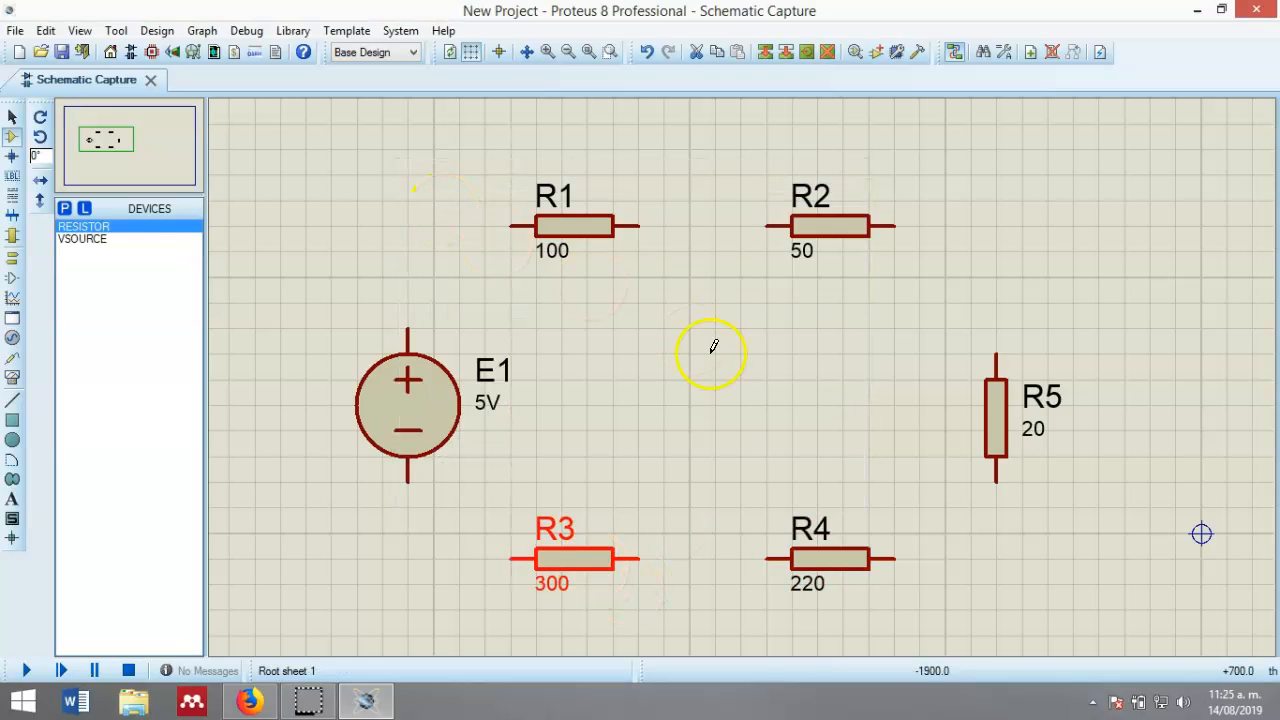
{"action": "left_click", "coordinate": [714, 348]}
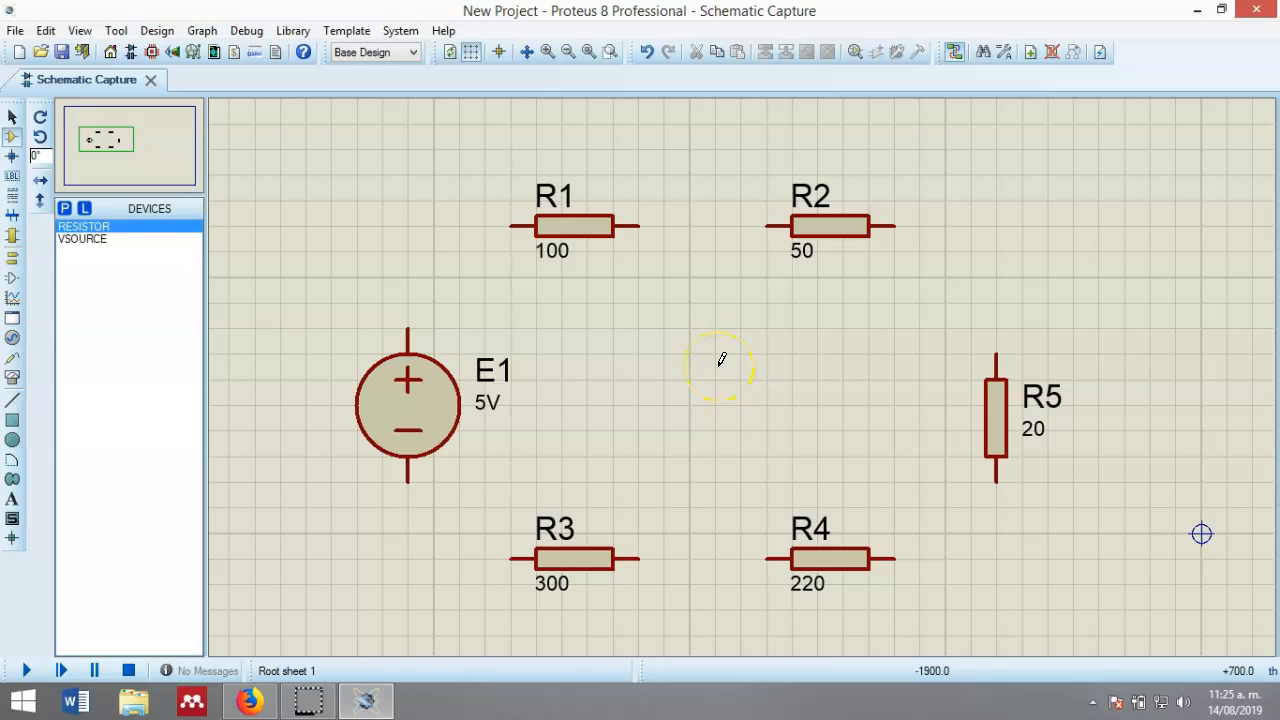
- Shift R2 about two grid squares and R1 about one grid square toward R5's side, keeping both on the same row
{"action": "left_click_drag", "start_coordinate": [838, 232], "coordinate": [888, 232]}
{"action": "left_click", "coordinate": [645, 267]}
{"action": "left_click", "coordinate": [589, 232]}
{"action": "mouse_move", "coordinate": [591, 234]}
{"action": "left_mouse_down"}
{"action": "mouse_move", "coordinate": [641, 226]}
{"action": "mouse_move", "coordinate": [573, 228]}
{"action": "left_mouse_up"}
{"action": "left_click", "coordinate": [709, 357]}
{"action": "left_click", "coordinate": [652, 238]}
{"action": "left_click", "coordinate": [717, 371]}
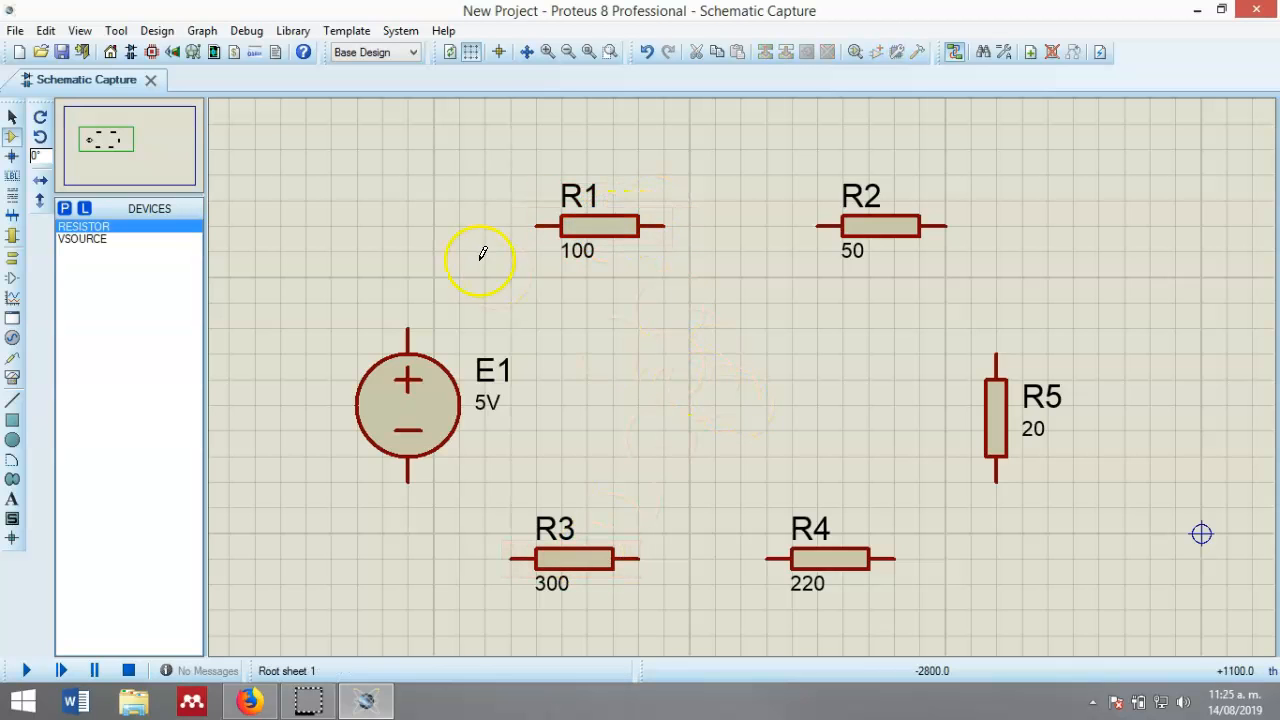
- Wire E1's positive terminal to R1, R1 to R2, and R2 to the upper end of R5
{"action": "left_click", "coordinate": [407, 326]}
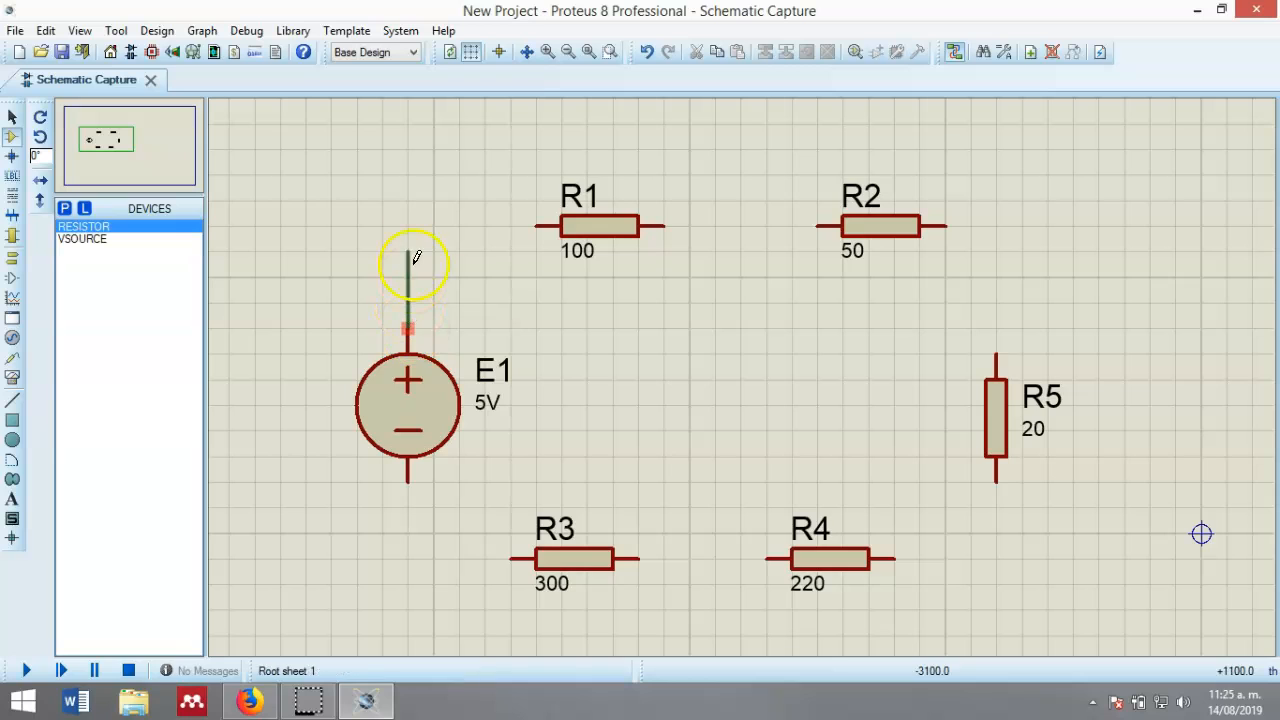
{"action": "left_click", "coordinate": [535, 225]}
{"action": "left_click", "coordinate": [664, 226]}
{"action": "left_click", "coordinate": [815, 226]}
{"action": "left_click", "coordinate": [950, 226]}
{"action": "left_click", "coordinate": [996, 355]}
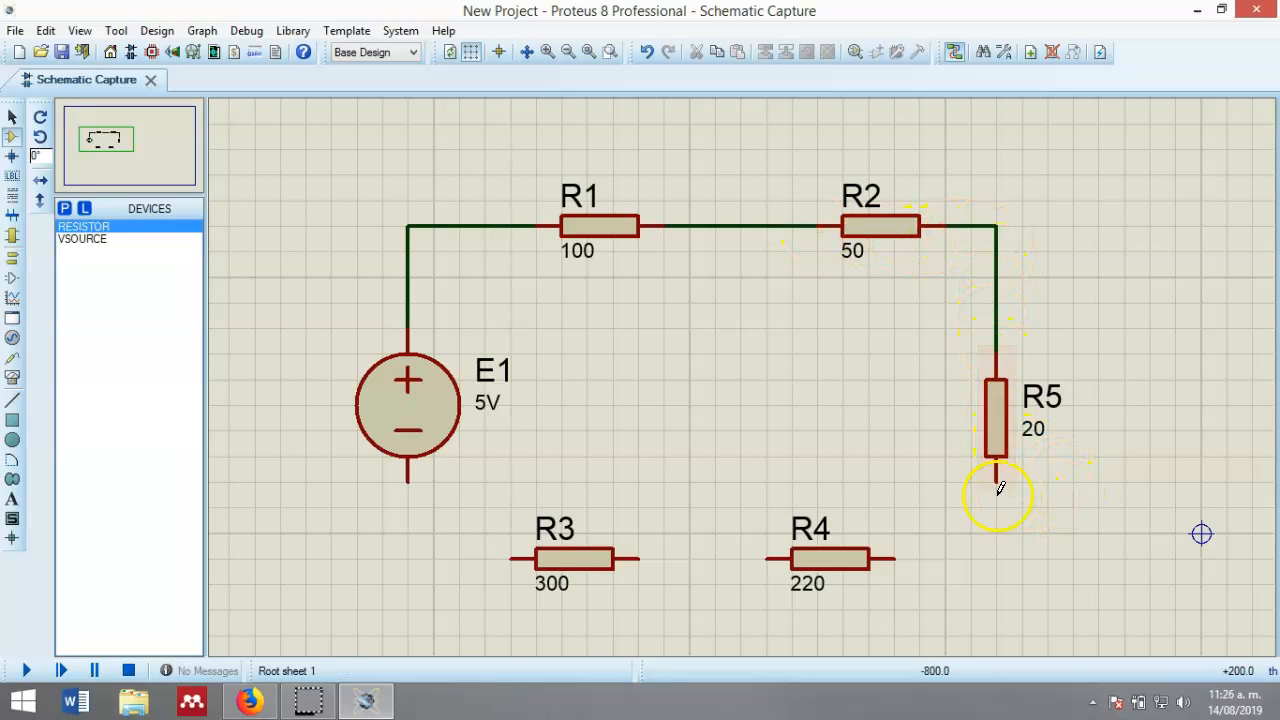
- Wire R5's lower end to R4, R4 to R3, and R3 to E1's negative terminal to close the loop
{"action": "left_click", "coordinate": [997, 478]}
{"action": "left_click", "coordinate": [895, 558]}
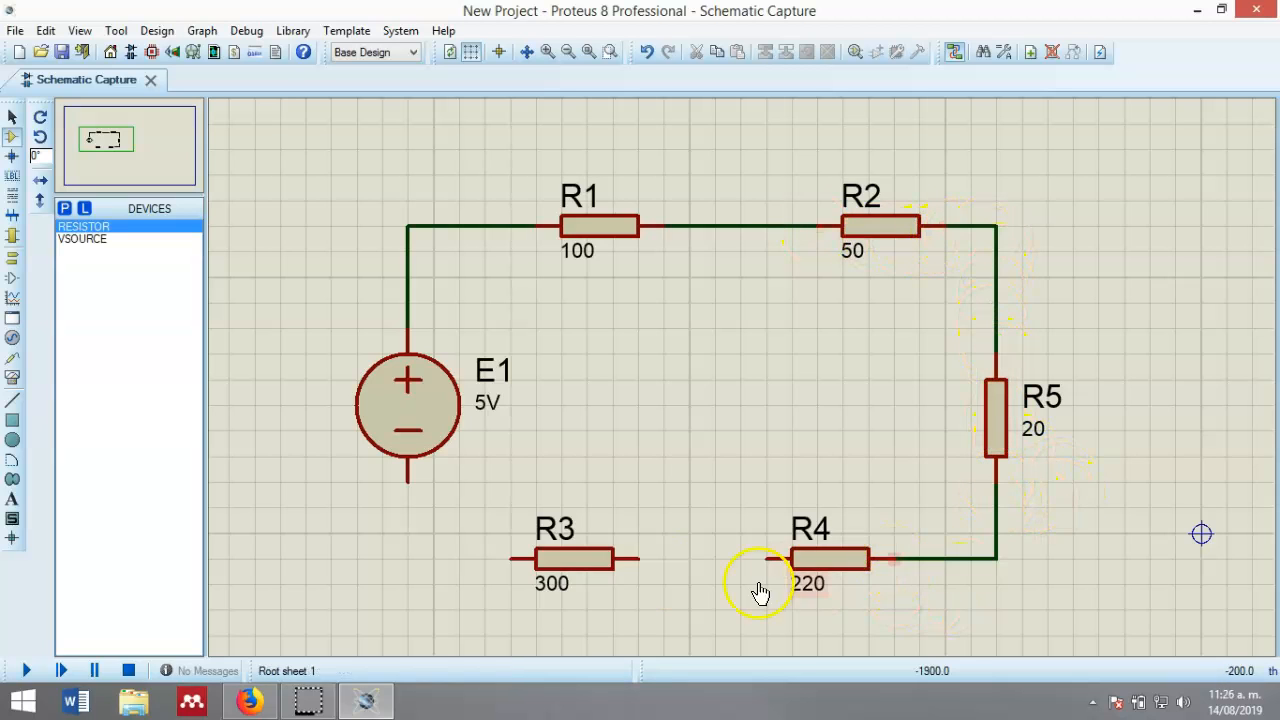
{"action": "left_click", "coordinate": [765, 557]}
{"action": "left_click", "coordinate": [632, 558]}
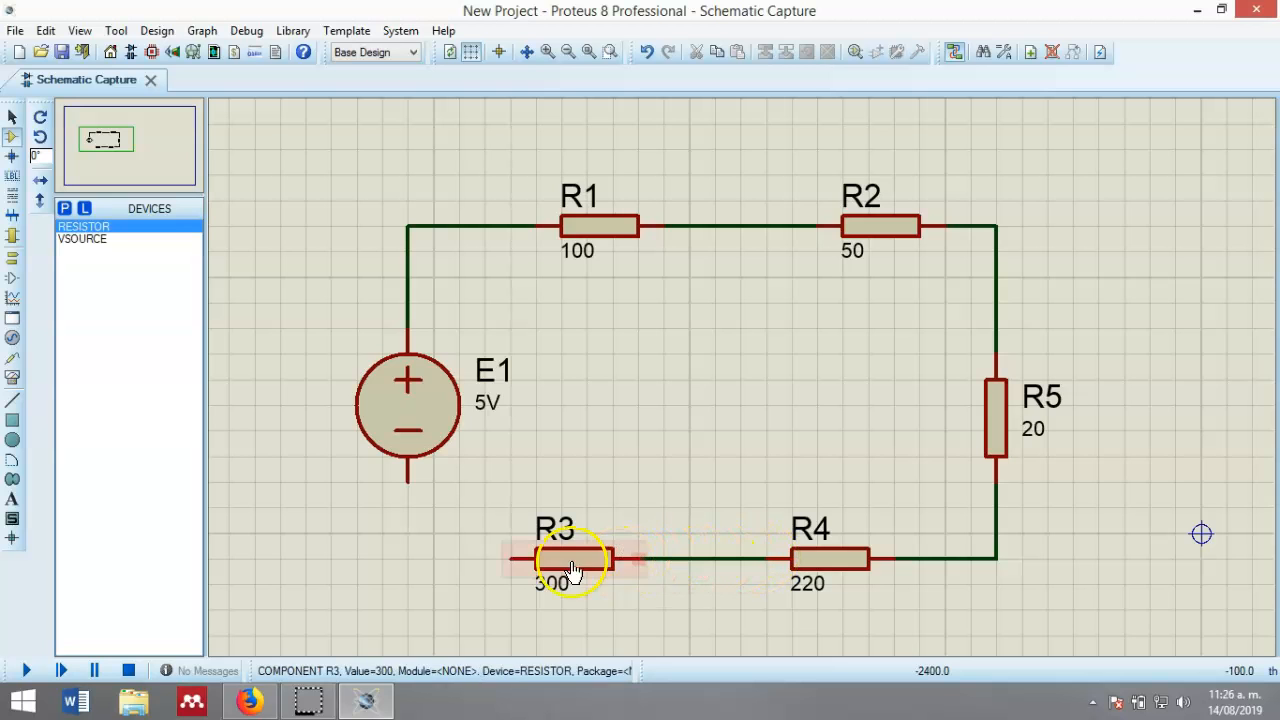
{"action": "left_click", "coordinate": [513, 557]}
{"action": "left_click", "coordinate": [407, 480]}
{"action": "scroll", "coordinate": [738, 377], "scroll_direction": "up", "scroll_amount": 1}
{"action": "scroll", "coordinate": [654, 406], "scroll_direction": "down", "scroll_amount": 1}
{"action": "middle_click", "coordinate": [631, 410]}
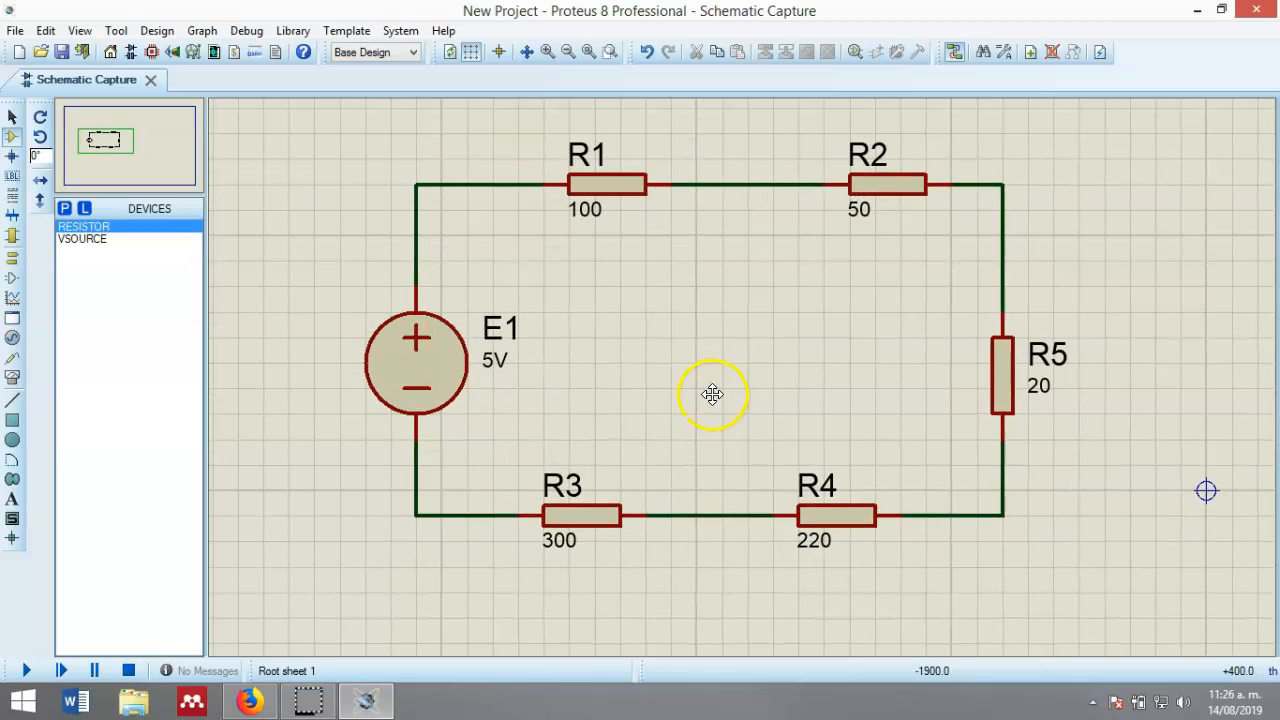
{"action": "left_click", "coordinate": [708, 390]}
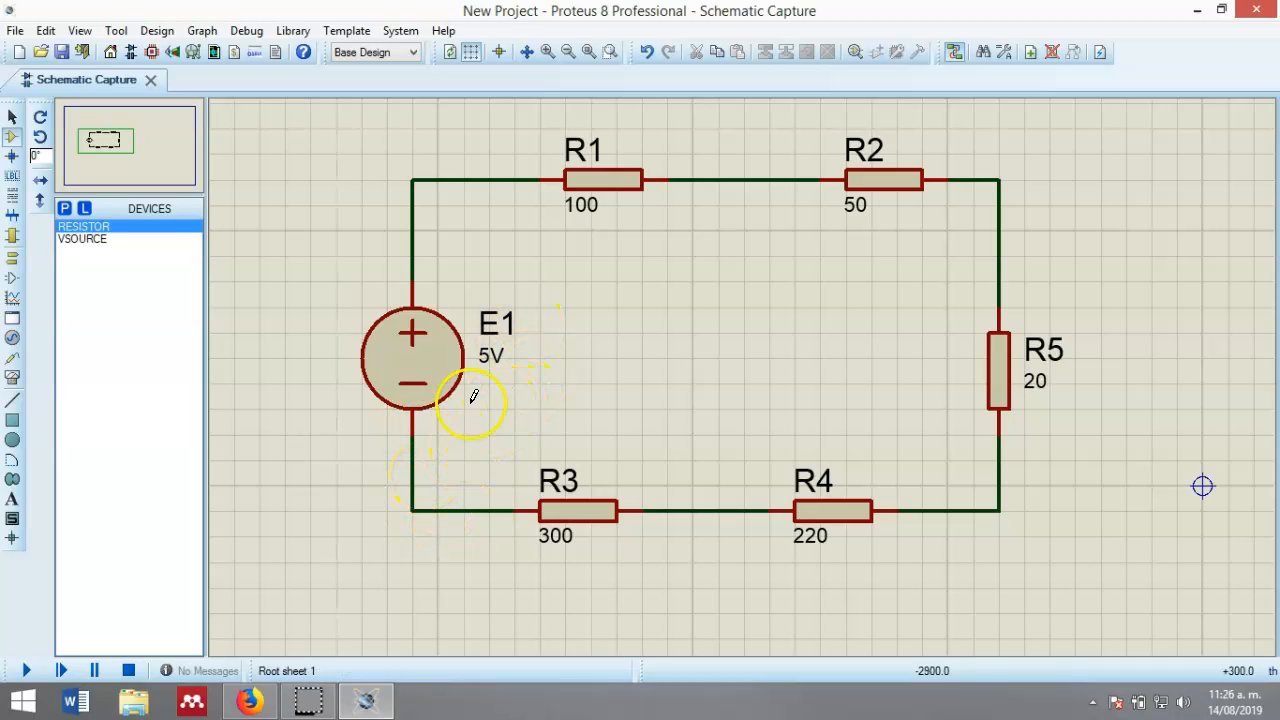
{"action": "right_click", "coordinate": [406, 560]}
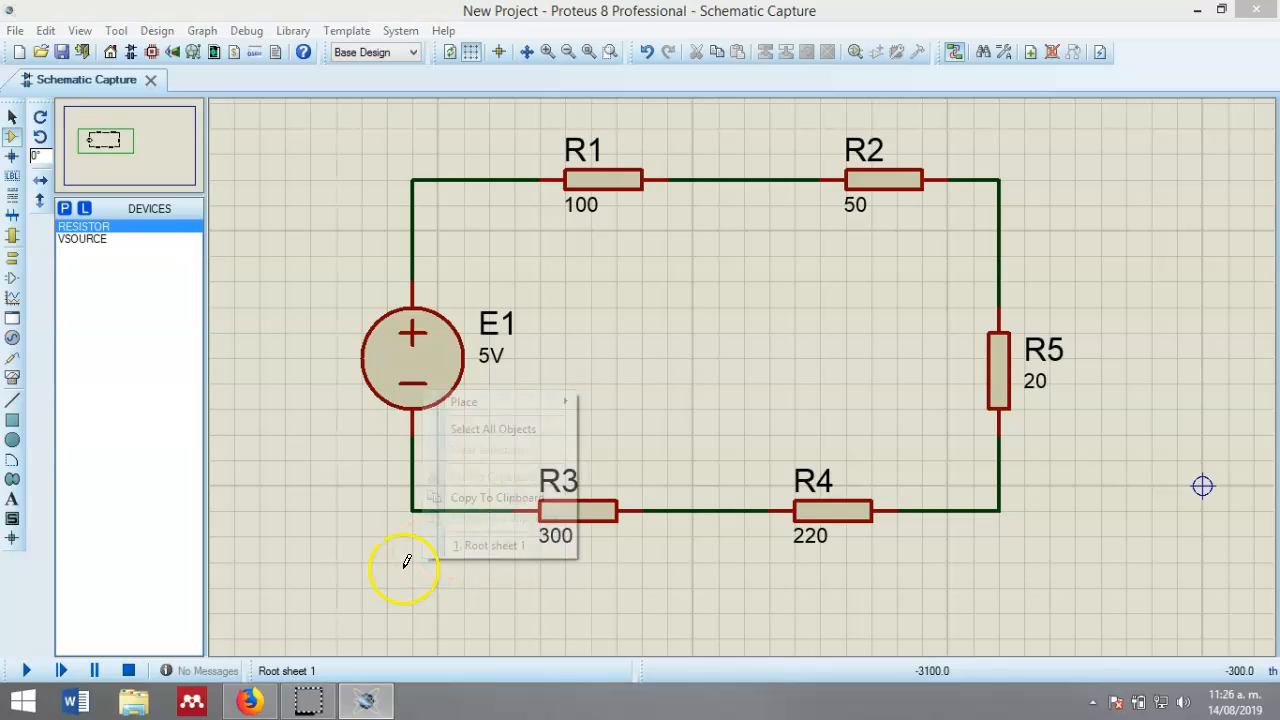
{"action": "key", "text": "Escape"}
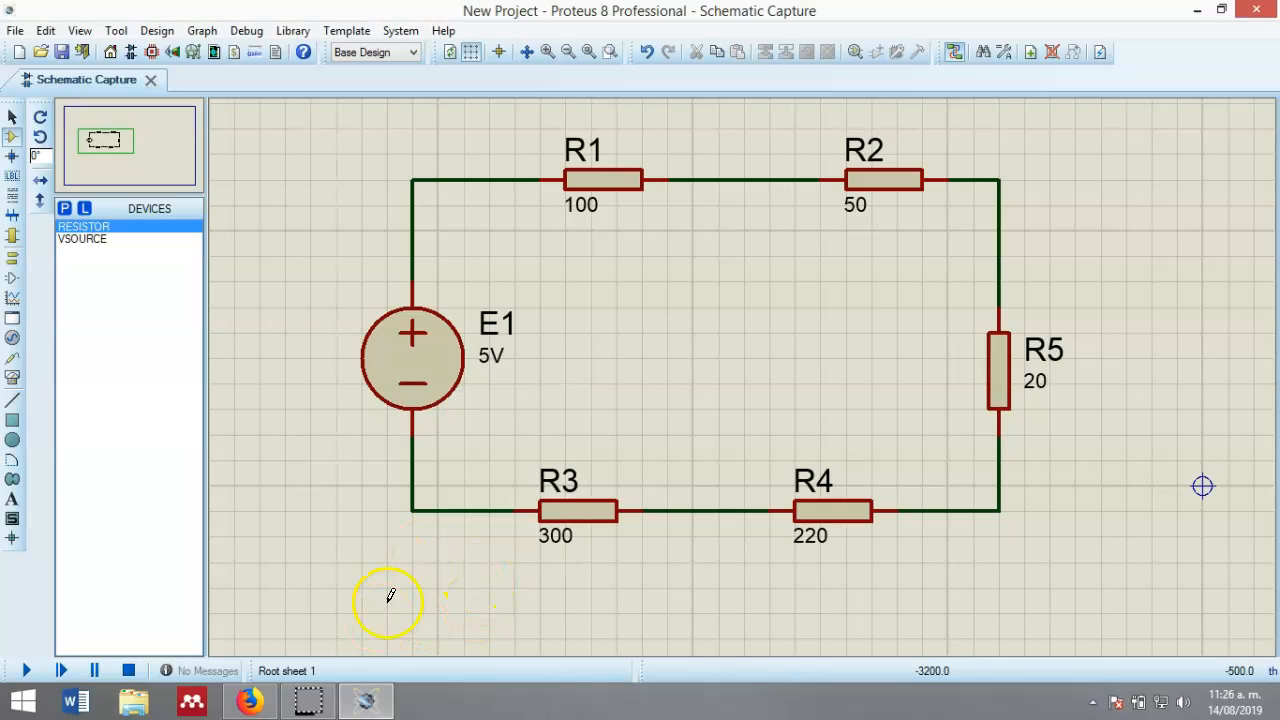
- Place a GROUND terminal directly below E1 and wire it to the loop's corner between E1 and R3
{"action": "right_click", "coordinate": [407, 566]}
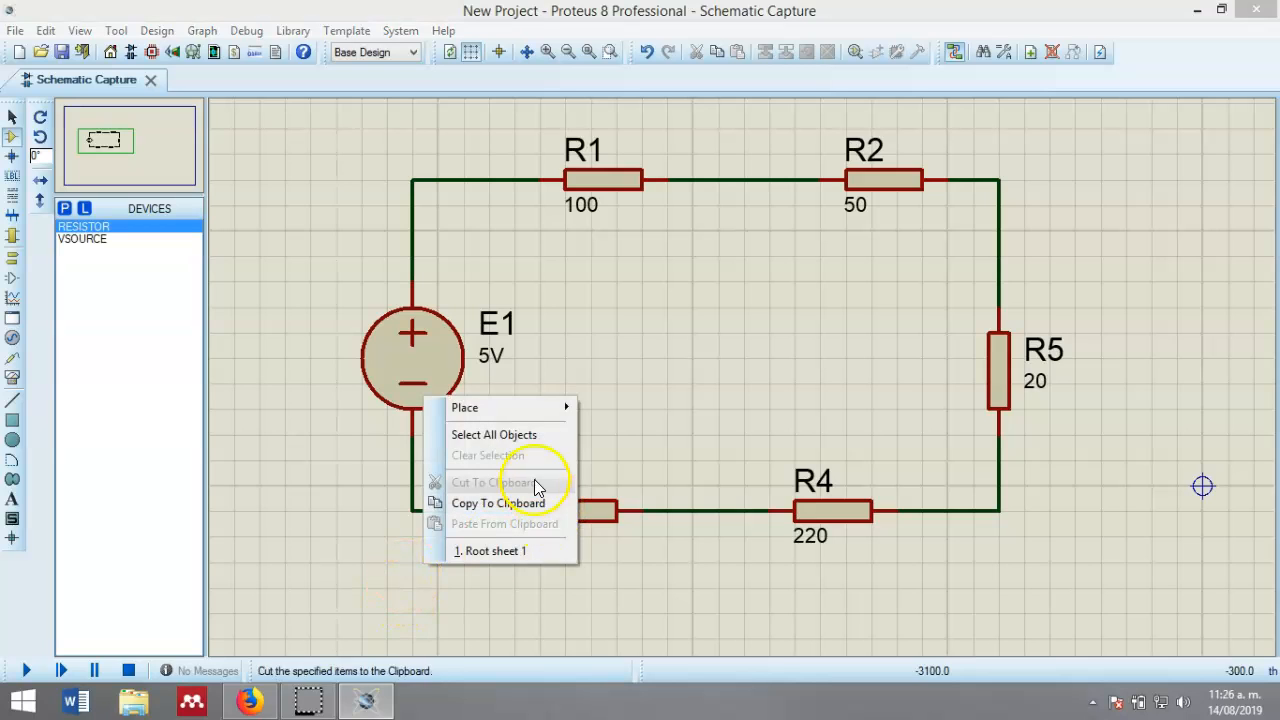
{"action": "mouse_move", "coordinate": [526, 410]}
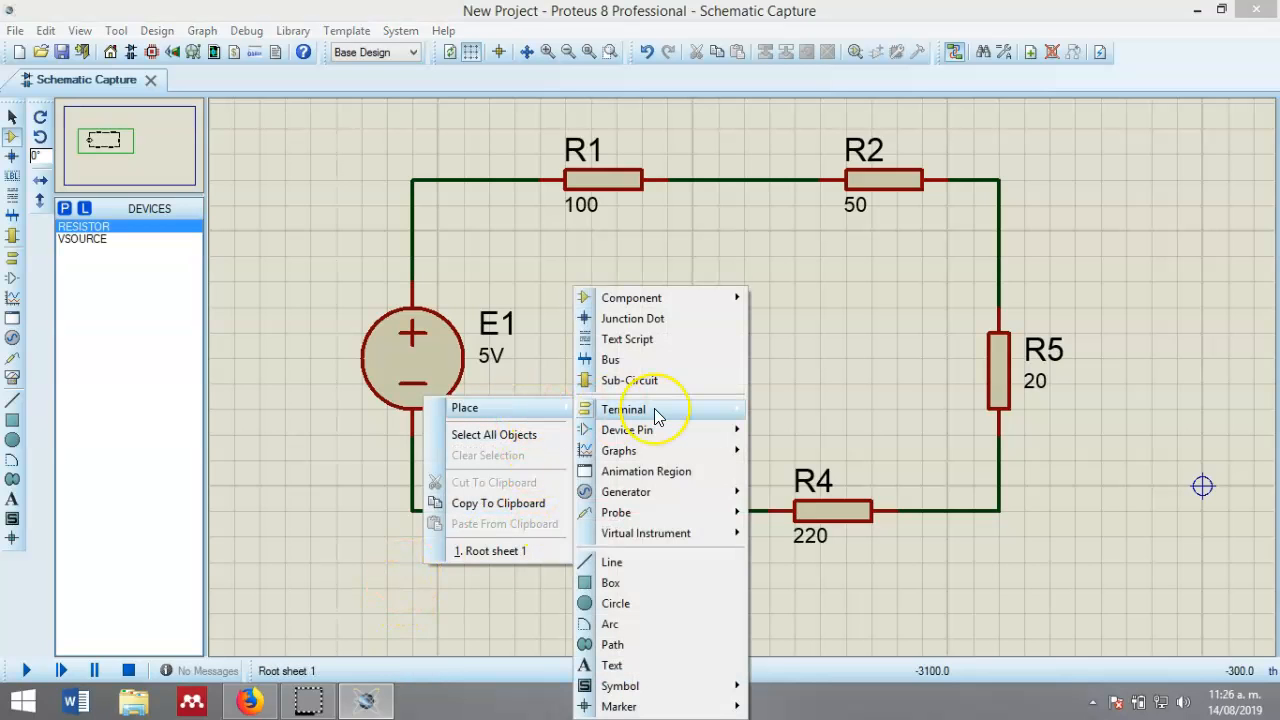
{"action": "mouse_move", "coordinate": [654, 408]}
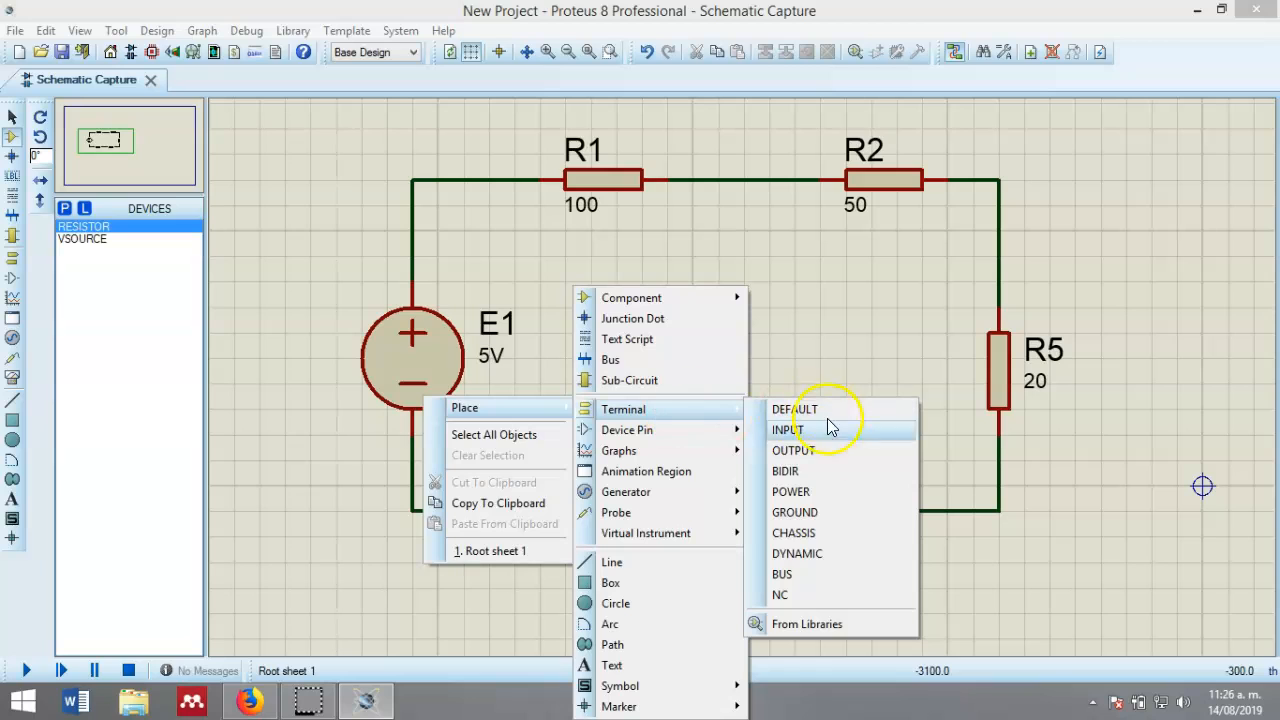
{"action": "left_click", "coordinate": [830, 516]}
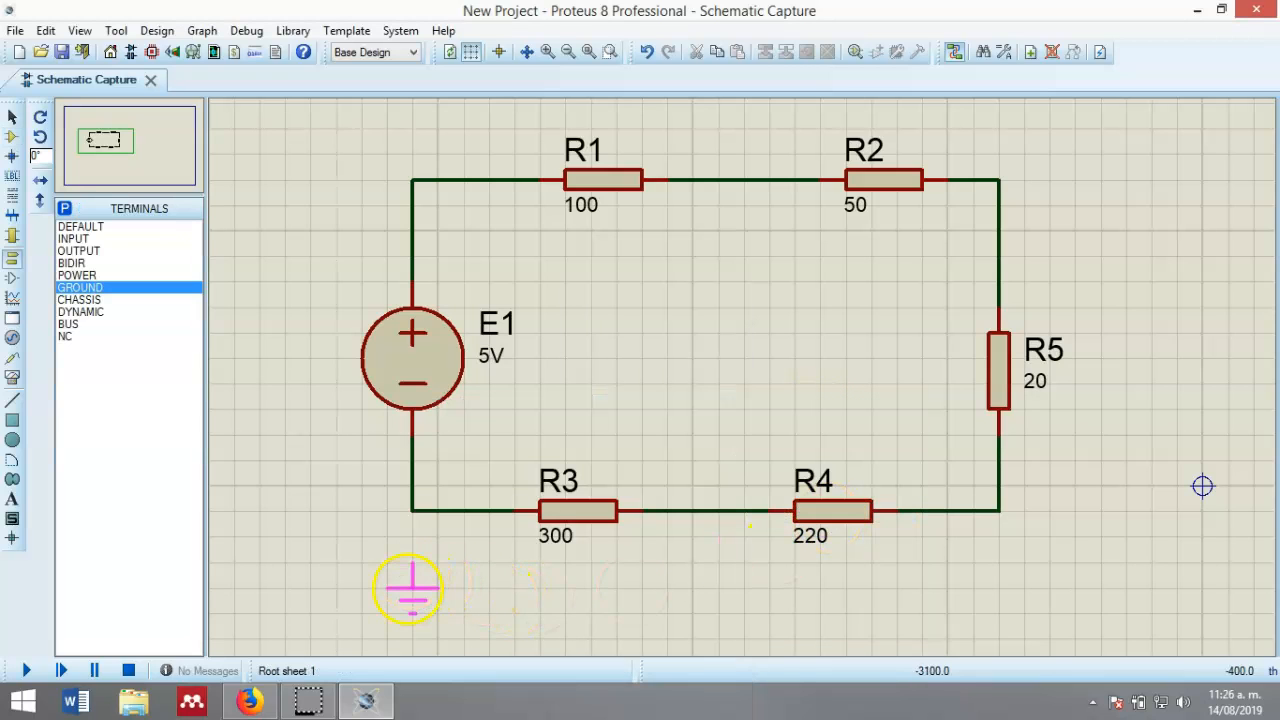
{"action": "left_click", "coordinate": [411, 563]}
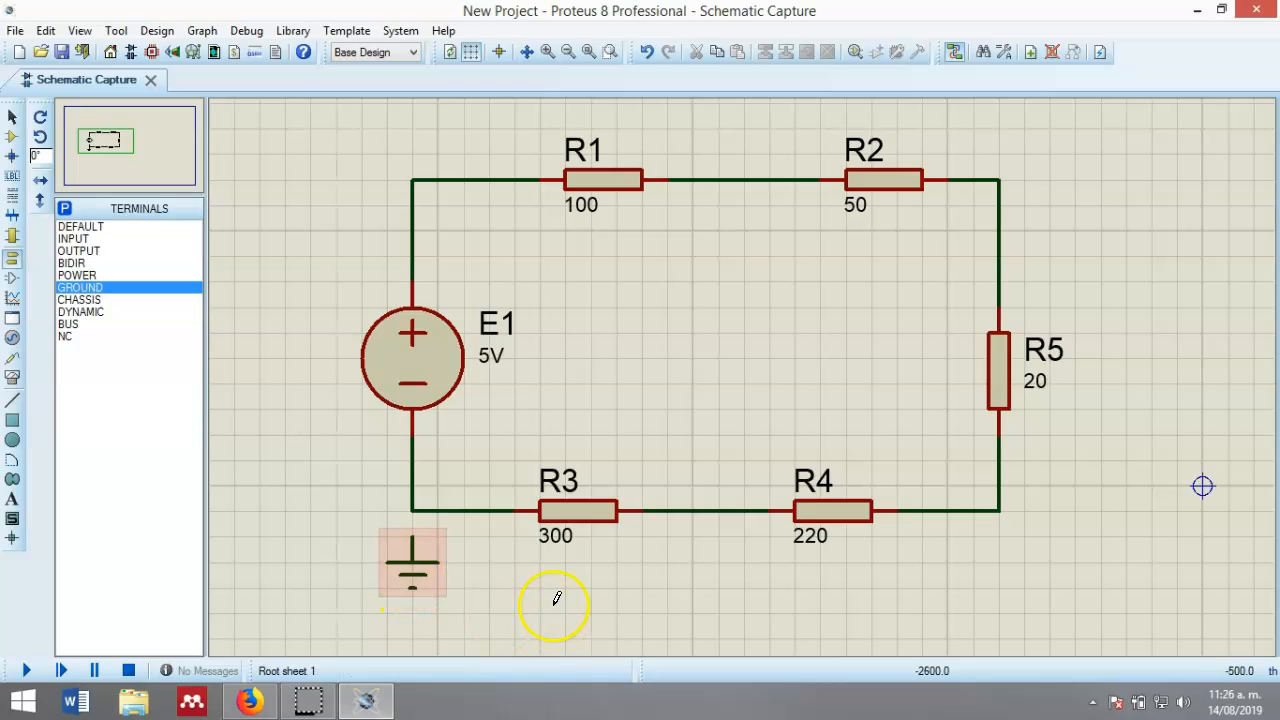
{"action": "left_click", "coordinate": [413, 536]}
{"action": "left_click", "coordinate": [413, 512]}
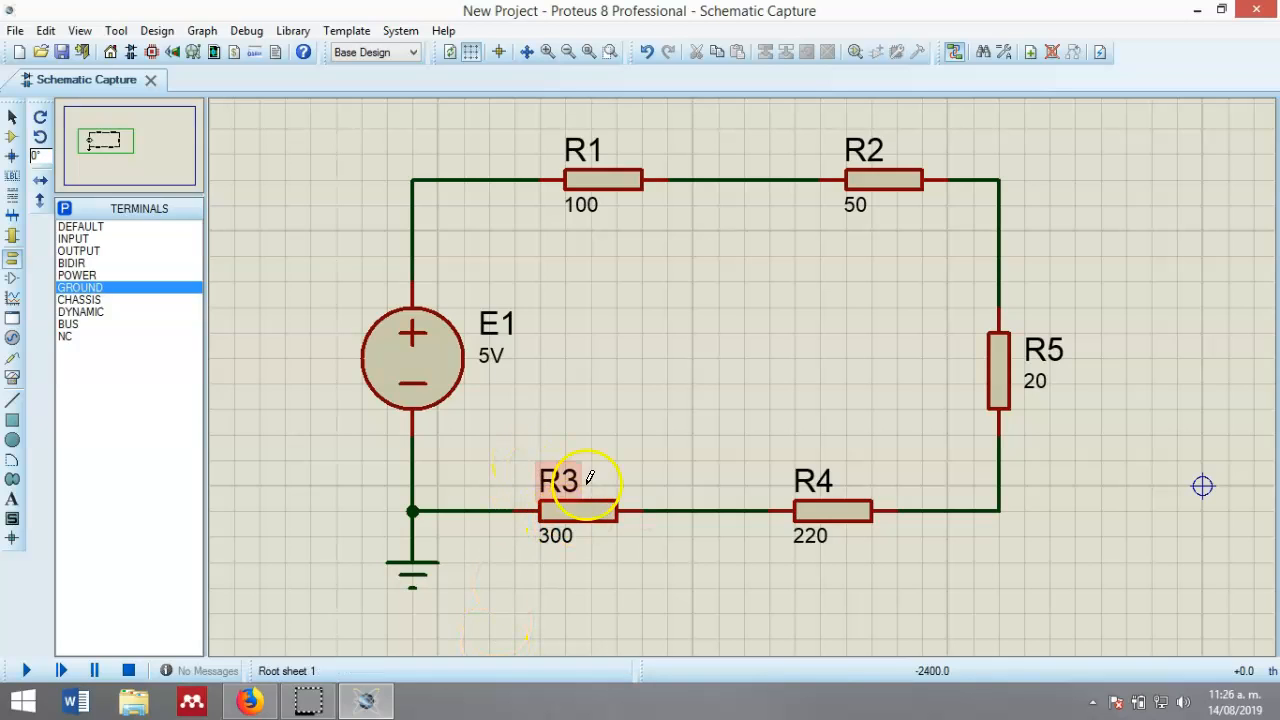
- Run the simulation of the finished series circuit
{"action": "scroll", "coordinate": [640, 349], "scroll_direction": "down", "scroll_amount": 1}
{"action": "scroll", "coordinate": [662, 348], "scroll_direction": "up", "scroll_amount": 1}
{"action": "scroll", "coordinate": [694, 340], "scroll_direction": "up", "scroll_amount": 1}
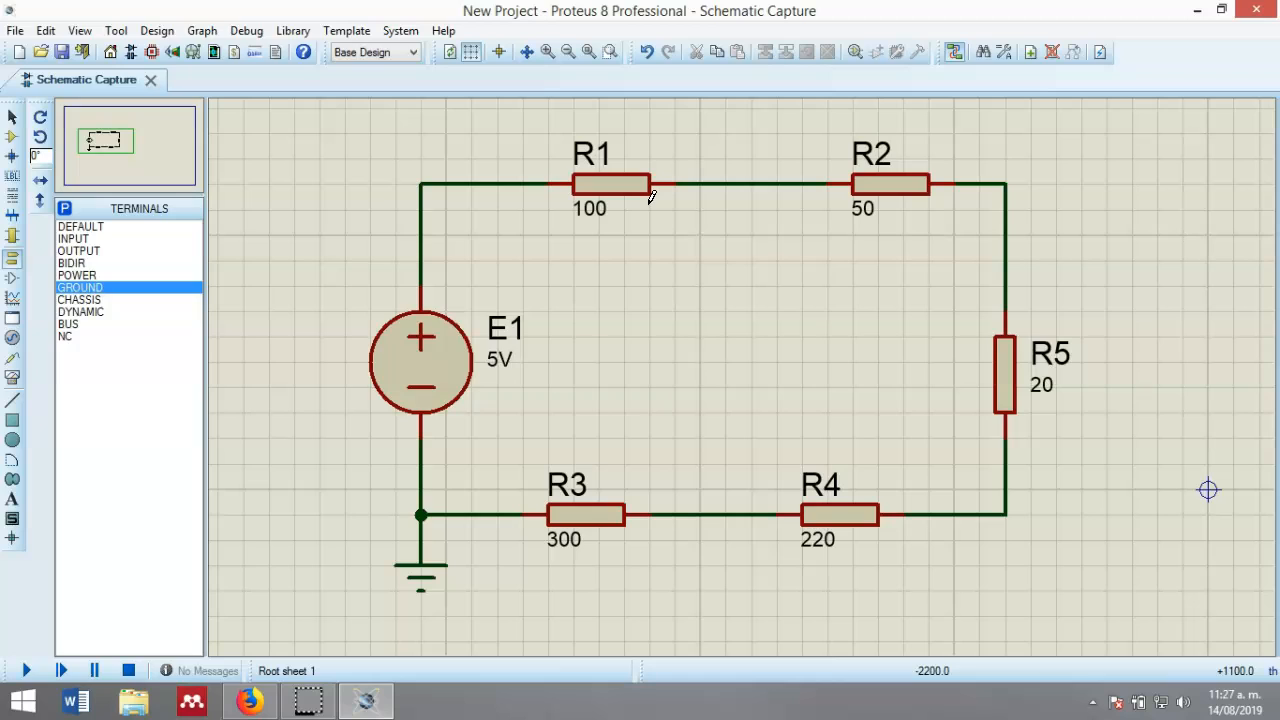
{"action": "left_click", "coordinate": [694, 199]}
{"action": "left_click_drag", "start_coordinate": [698, 272], "coordinate": [680, 317]}
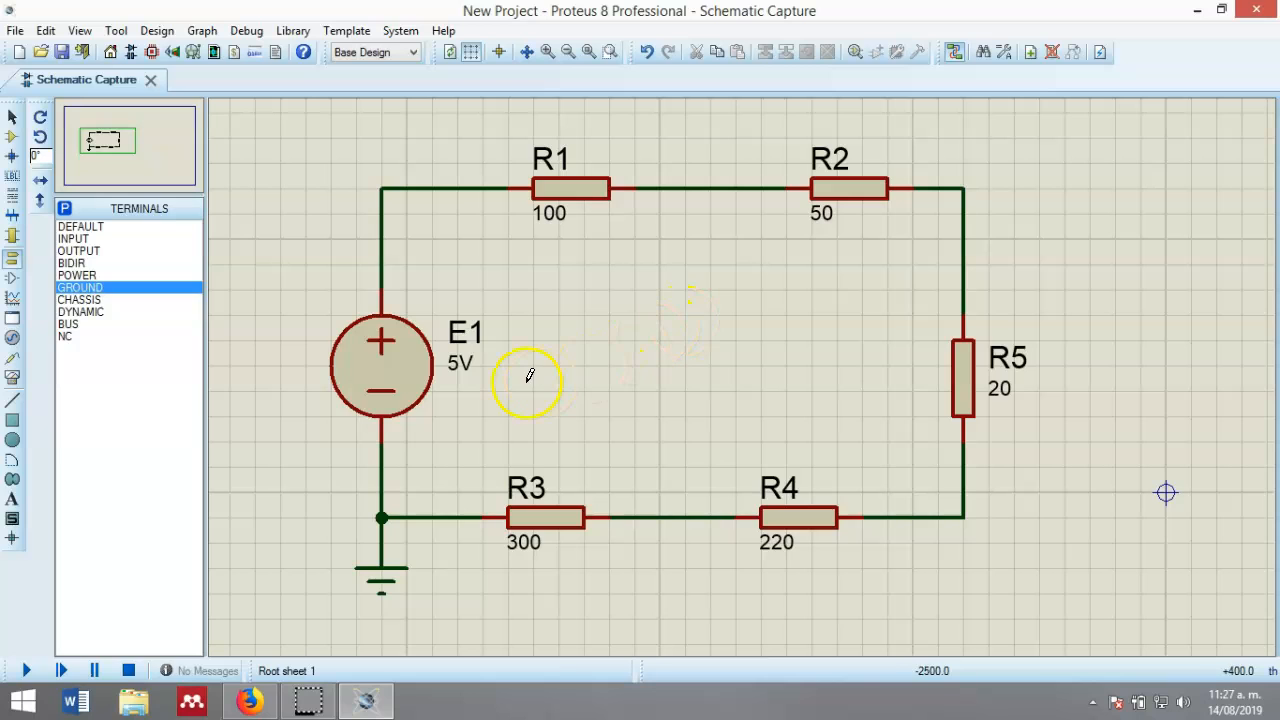
{"action": "left_click", "coordinate": [22, 671]}
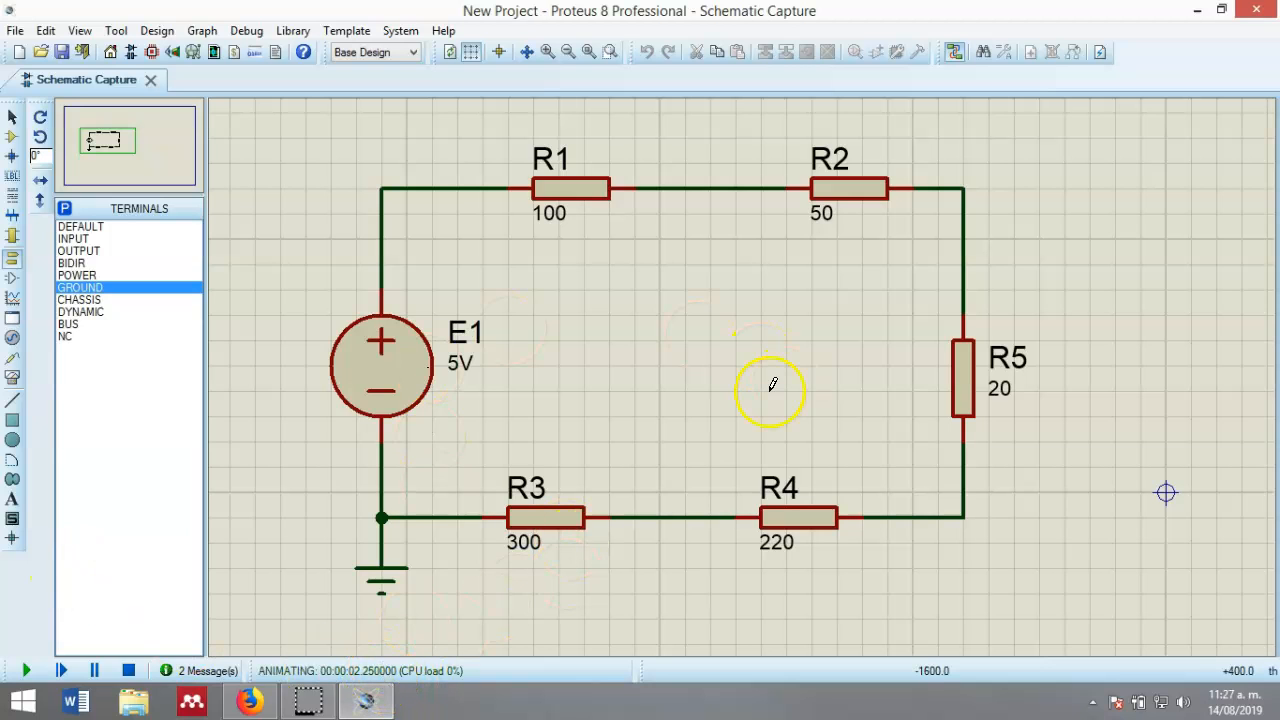
{"action": "scroll", "coordinate": [734, 372], "scroll_direction": "down", "scroll_amount": 1}
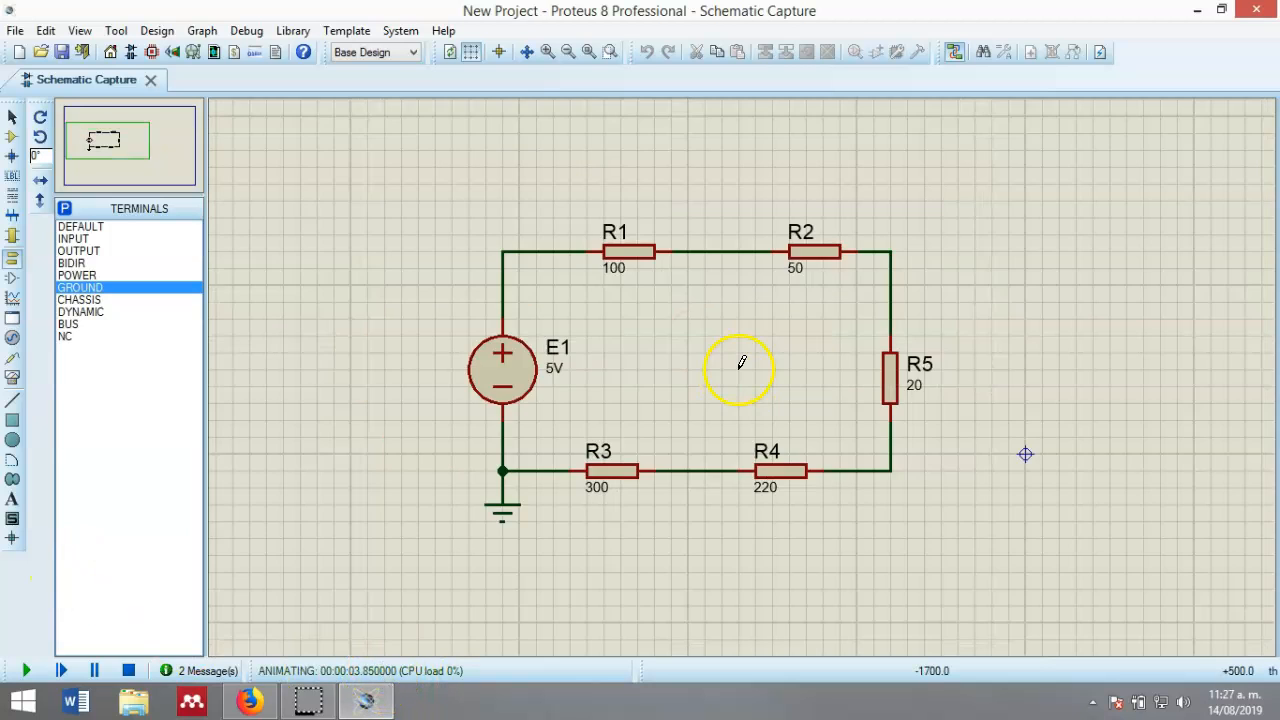
- Stop the running simulation of the series circuit
{"action": "scroll", "coordinate": [740, 363], "scroll_direction": "up", "scroll_amount": 1}
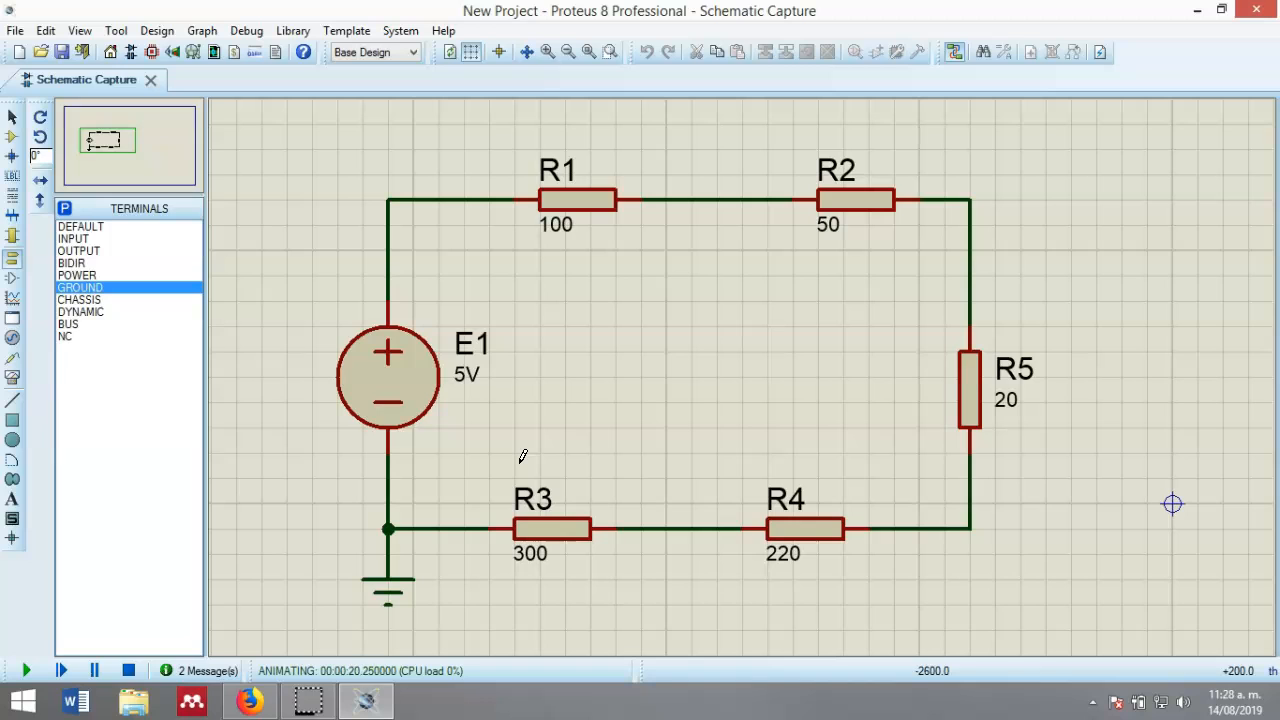
{"action": "left_click", "coordinate": [130, 671]}
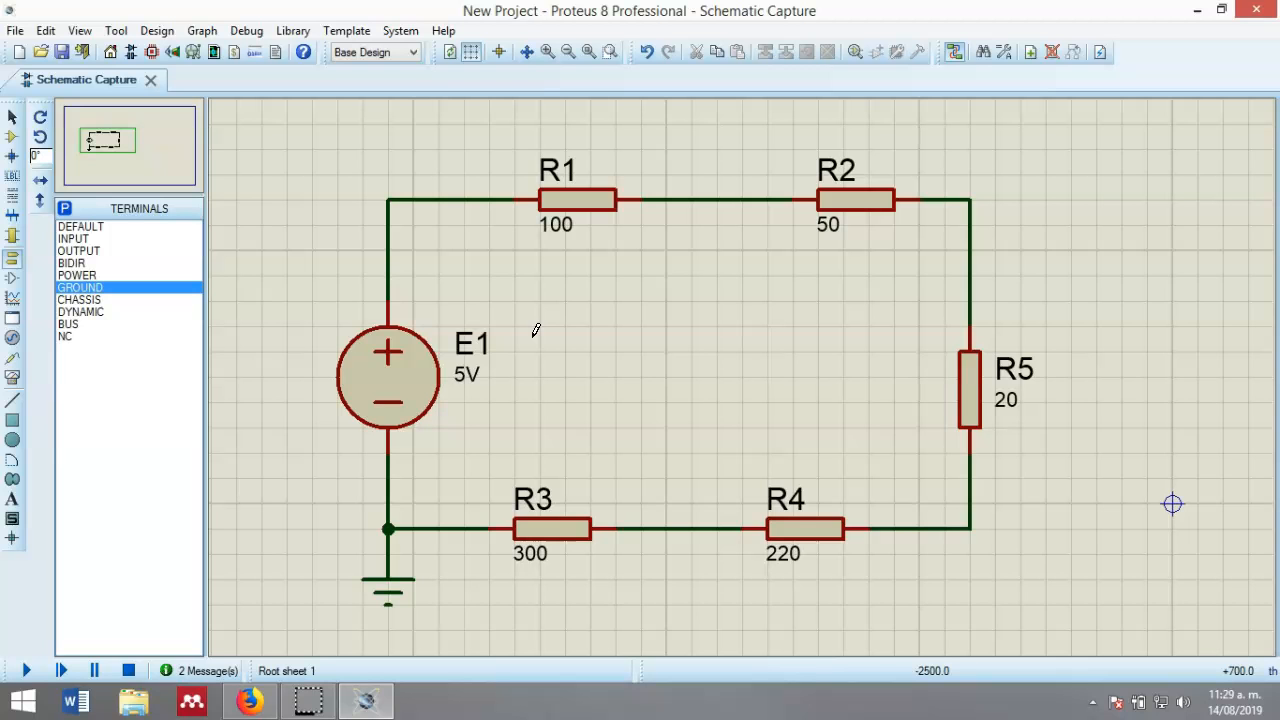
- Open the virtual instruments and preview the DC voltmeter, DC ammeter, AC voltmeter and AC ammeter
{"action": "scroll", "coordinate": [615, 333], "scroll_direction": "down", "scroll_amount": 1}
{"action": "scroll", "coordinate": [675, 346], "scroll_direction": "up", "scroll_amount": 1}
{"action": "middle_click", "coordinate": [777, 417]}
{"action": "left_click", "coordinate": [676, 379]}
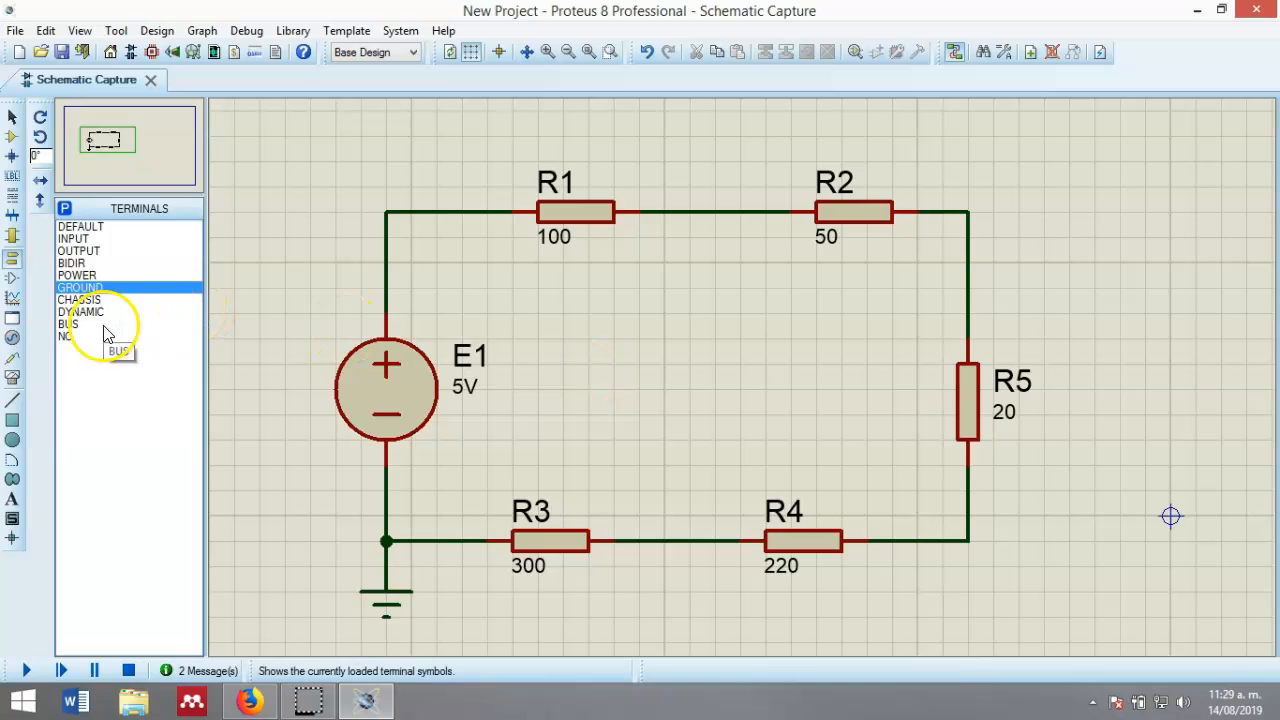
{"action": "left_click", "coordinate": [13, 379]}
{"action": "left_click", "coordinate": [14, 385]}
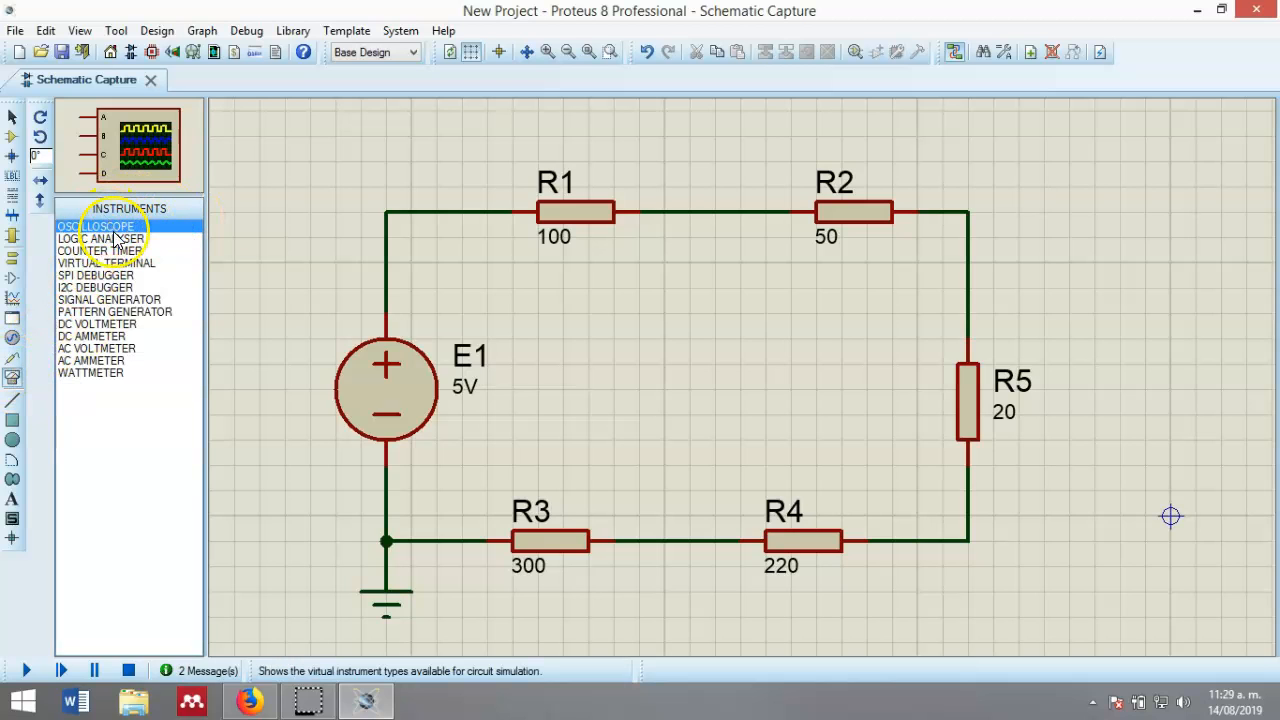
{"action": "left_click", "coordinate": [126, 324]}
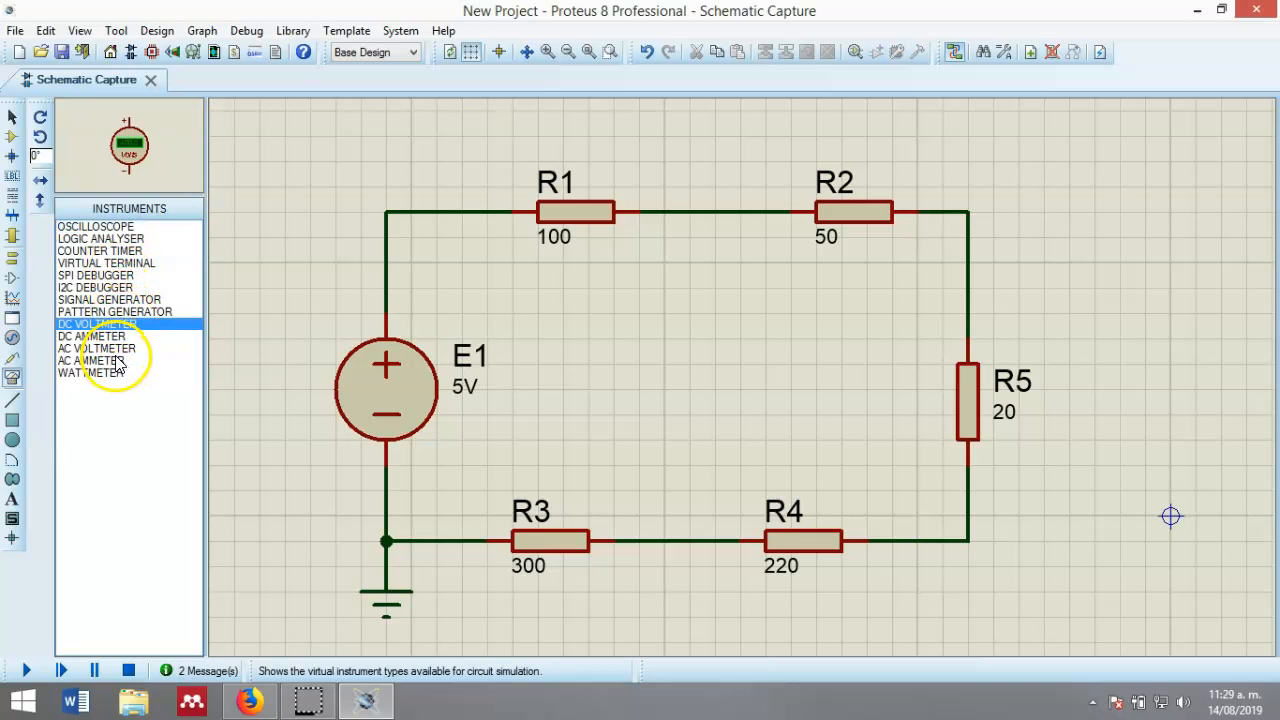
{"action": "left_click", "coordinate": [118, 339]}
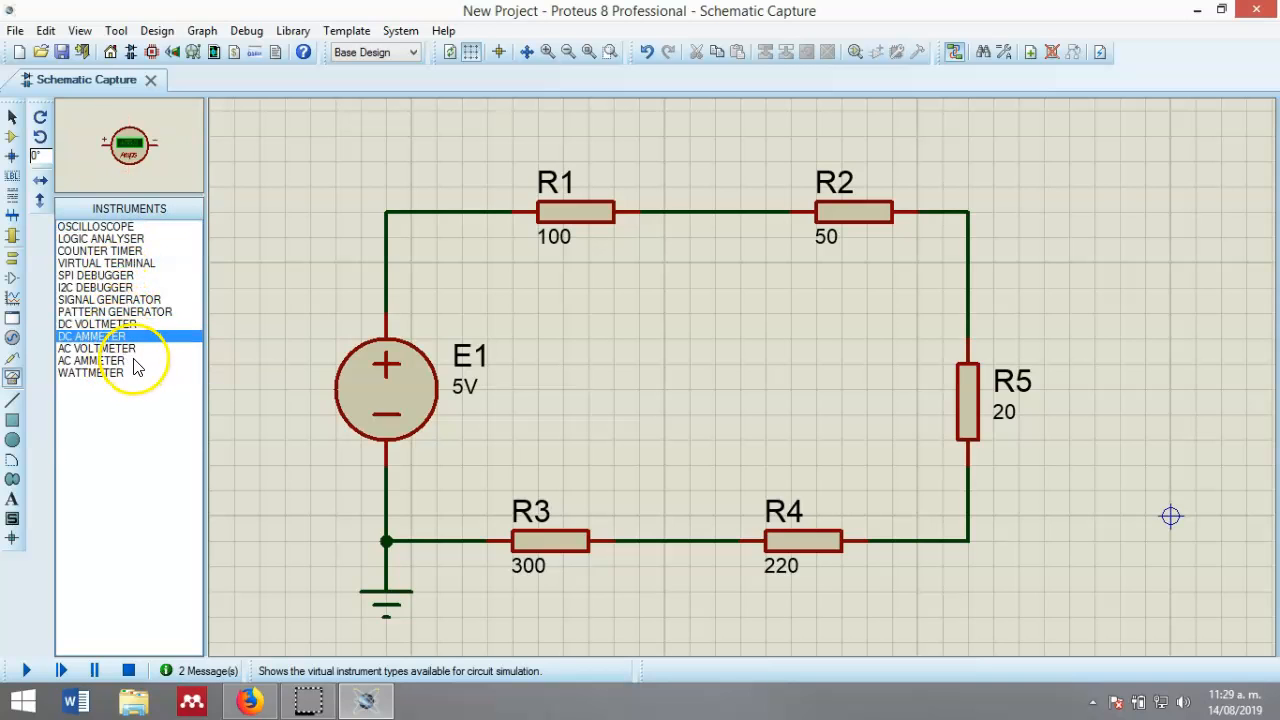
{"action": "left_click", "coordinate": [112, 349]}
{"action": "left_click", "coordinate": [104, 361]}
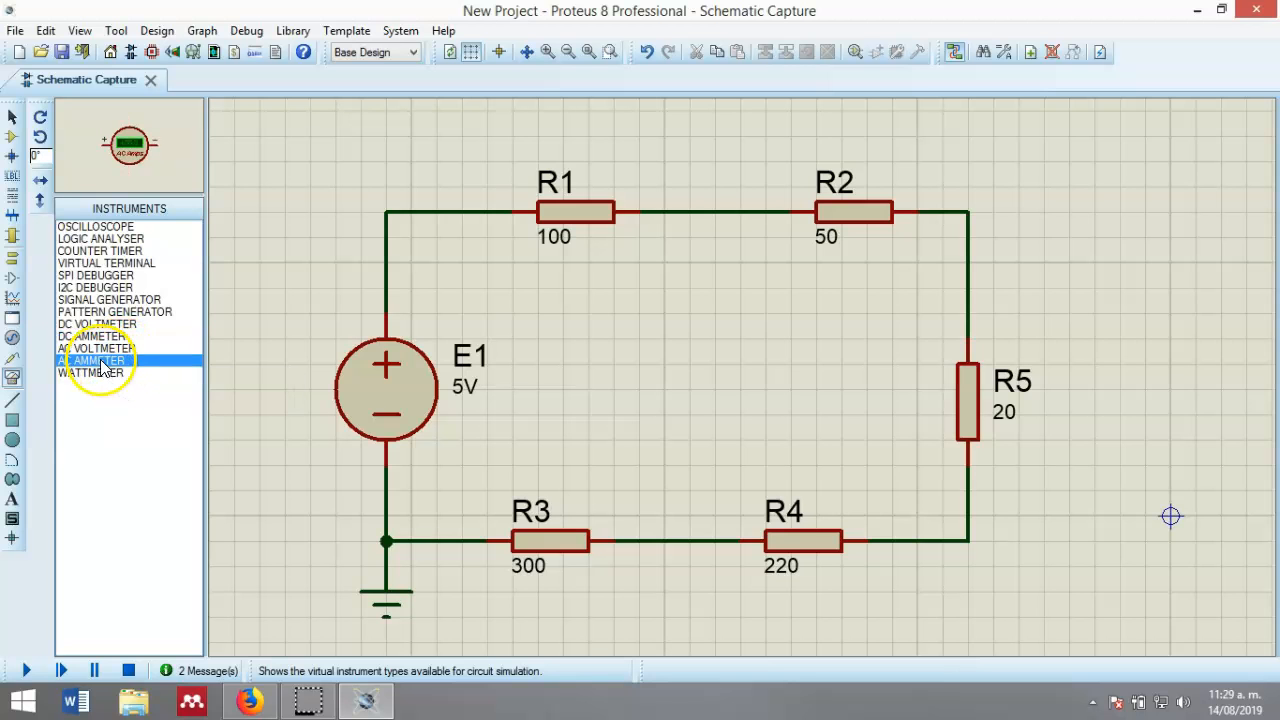
- Place a DC voltmeter above R1 and rotate it anti-clockwise by 90 degrees
{"action": "scroll", "coordinate": [660, 430], "scroll_direction": "down", "scroll_amount": 1}
{"action": "scroll", "coordinate": [743, 371], "scroll_direction": "up", "scroll_amount": 2}
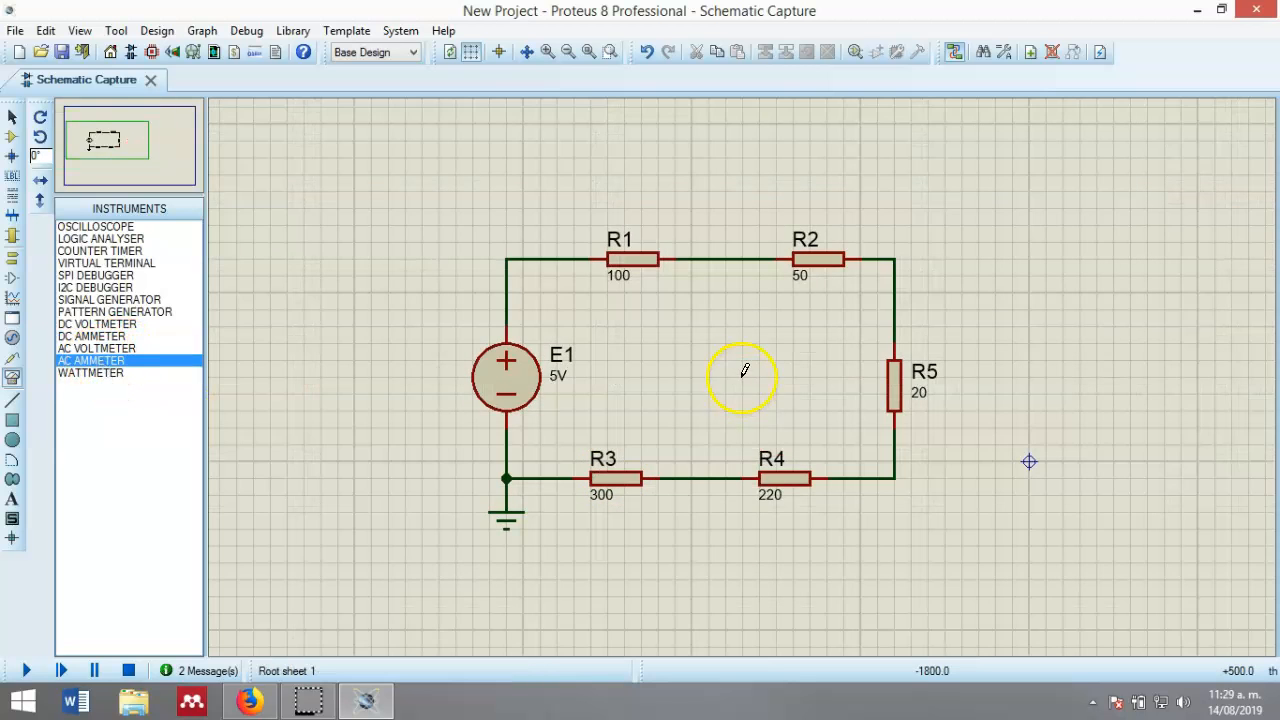
{"action": "left_click_drag", "start_coordinate": [677, 377], "coordinate": [592, 356]}
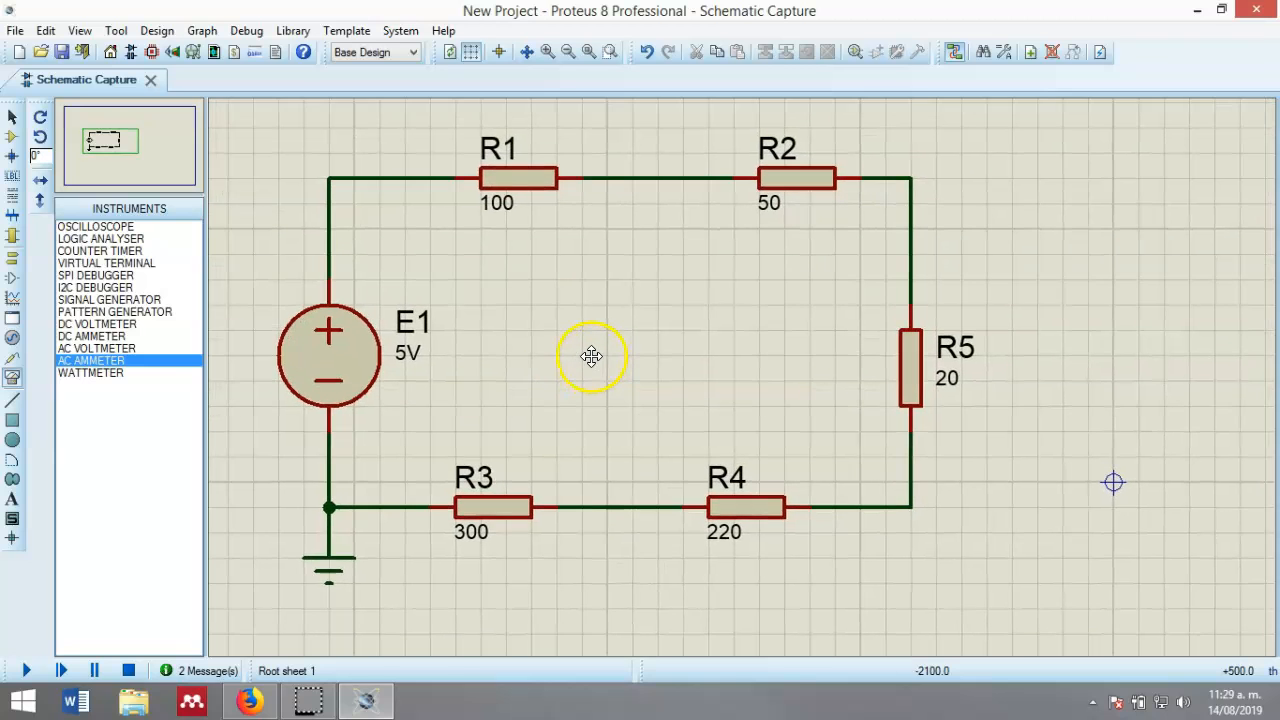
{"action": "left_click_drag", "start_coordinate": [589, 291], "coordinate": [603, 372]}
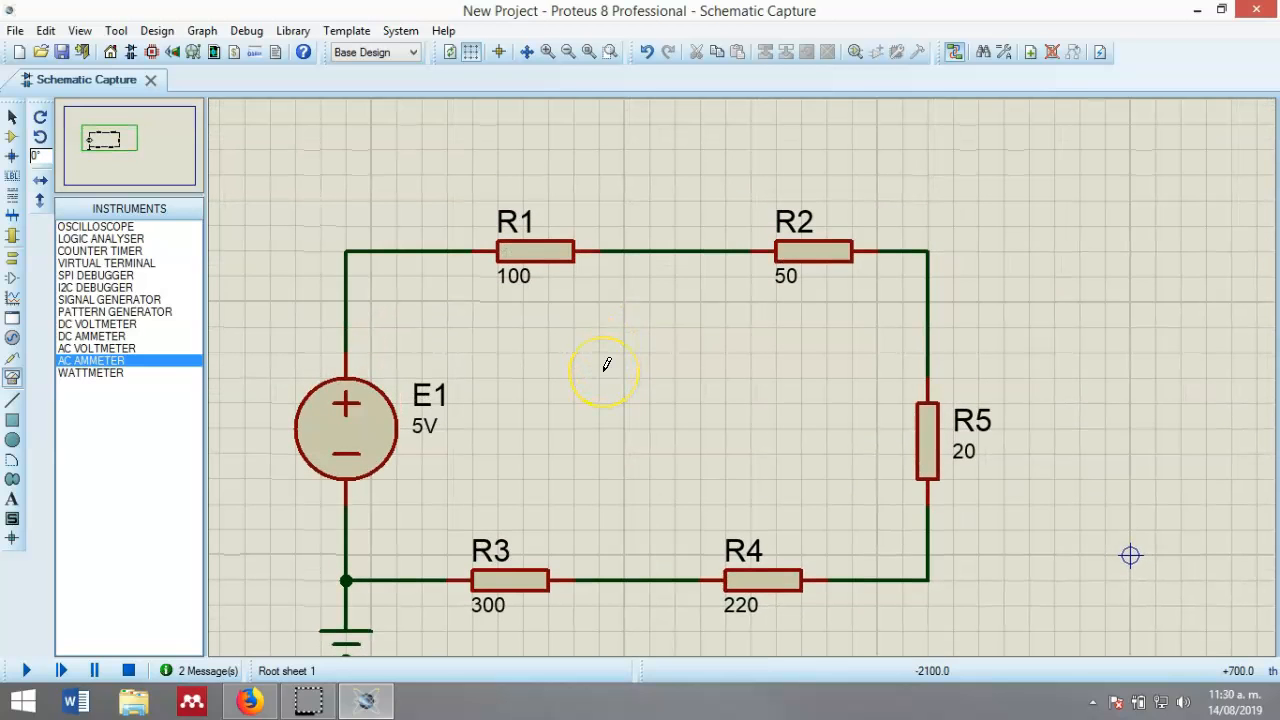
{"action": "left_click", "coordinate": [110, 325]}
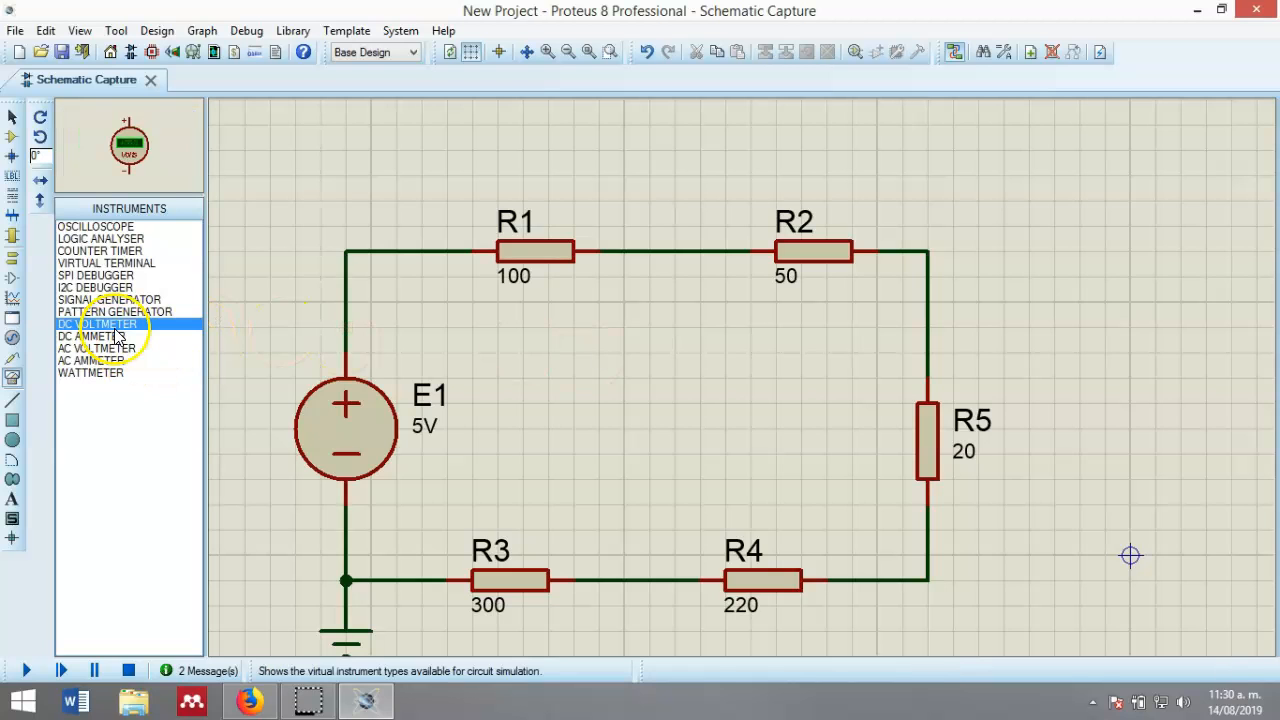
{"action": "scroll", "coordinate": [650, 355], "scroll_direction": "down", "scroll_amount": 3}
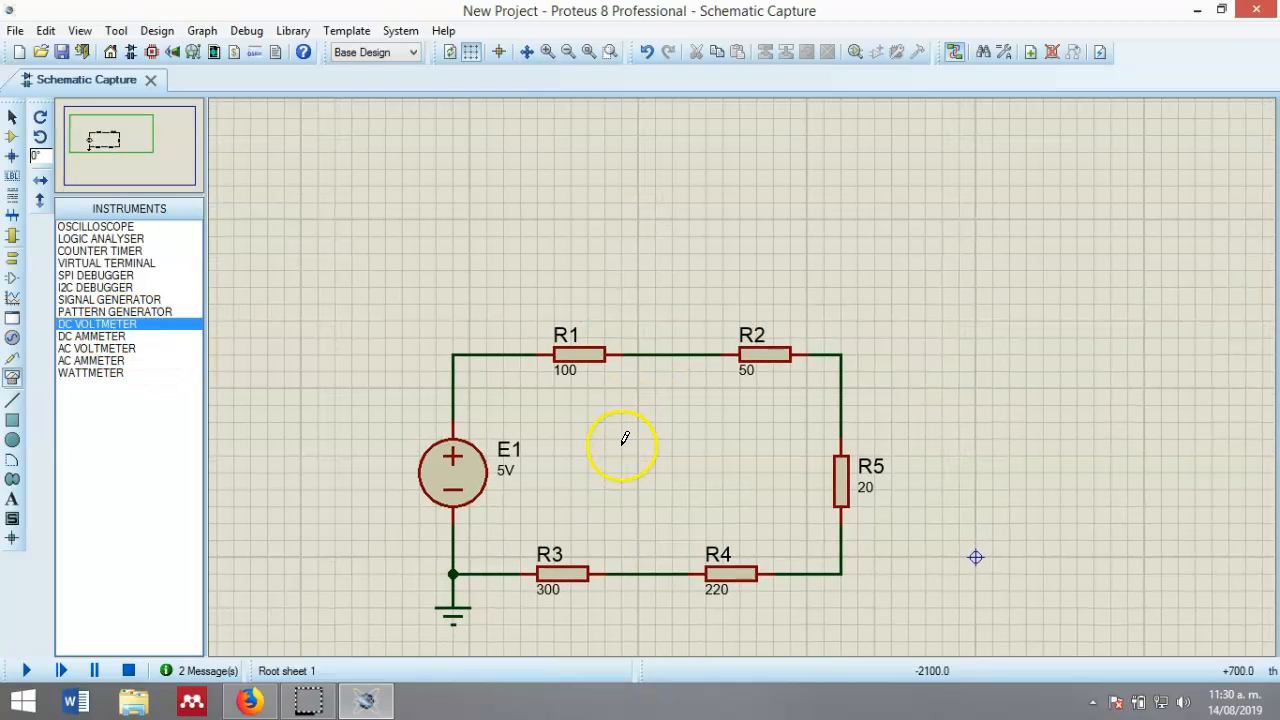
{"action": "left_click", "coordinate": [573, 222]}
{"action": "left_click", "coordinate": [571, 230]}
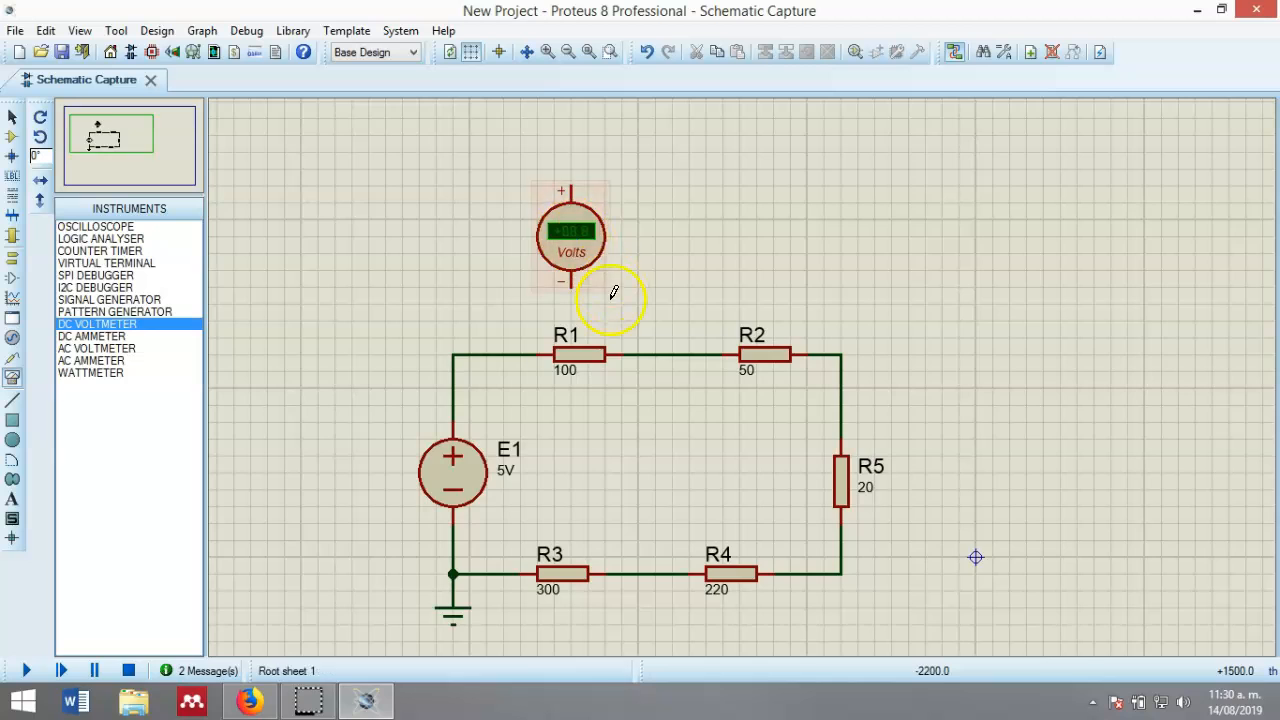
{"action": "scroll", "coordinate": [608, 294], "scroll_direction": "up", "scroll_amount": 1}
{"action": "scroll", "coordinate": [766, 491], "scroll_direction": "down", "scroll_amount": 1}
{"action": "scroll", "coordinate": [743, 372], "scroll_direction": "up", "scroll_amount": 1}
{"action": "scroll", "coordinate": [730, 358], "scroll_direction": "down", "scroll_amount": 1}
{"action": "middle_click", "coordinate": [729, 358]}
{"action": "left_click", "coordinate": [619, 379]}
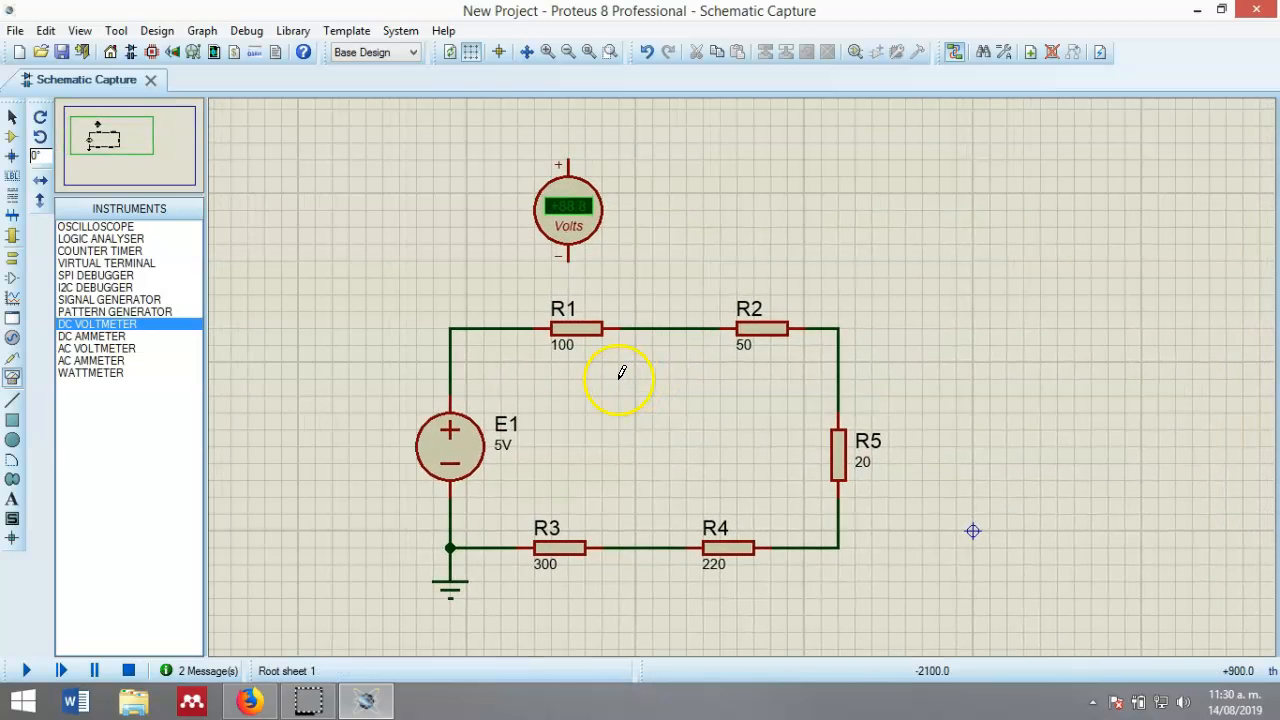
{"action": "right_click", "coordinate": [568, 203]}
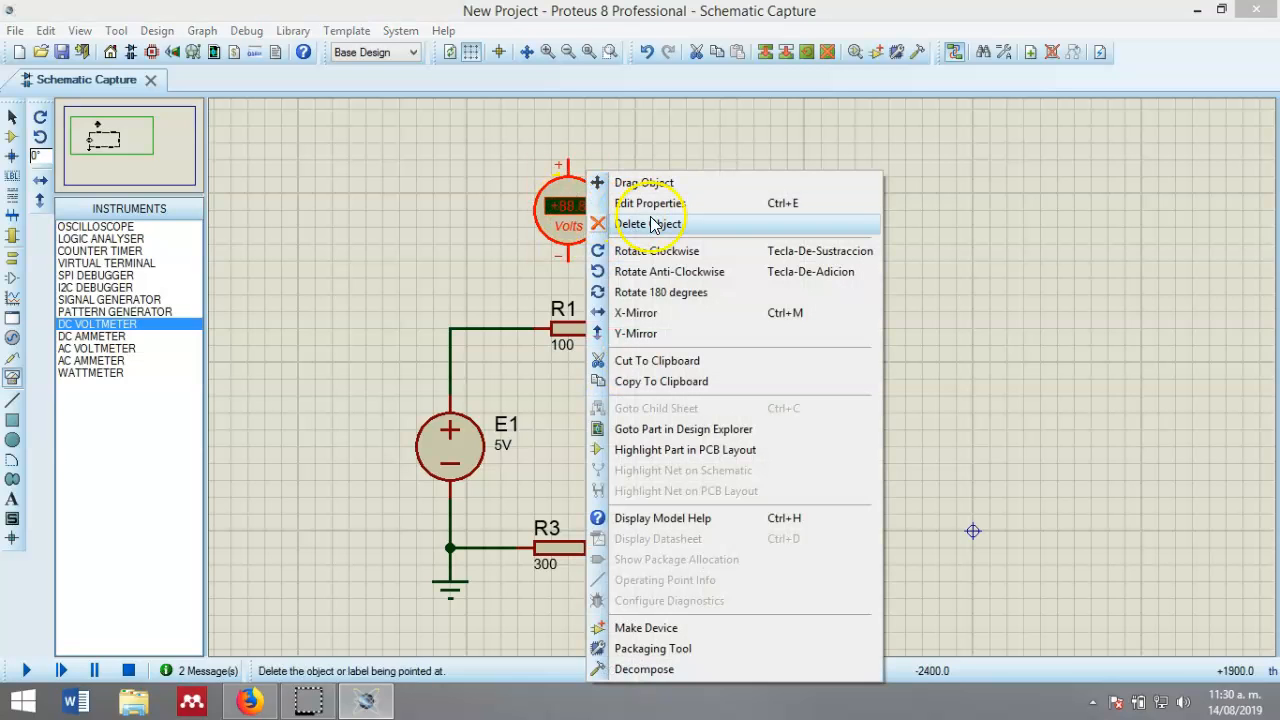
{"action": "left_click", "coordinate": [661, 276]}
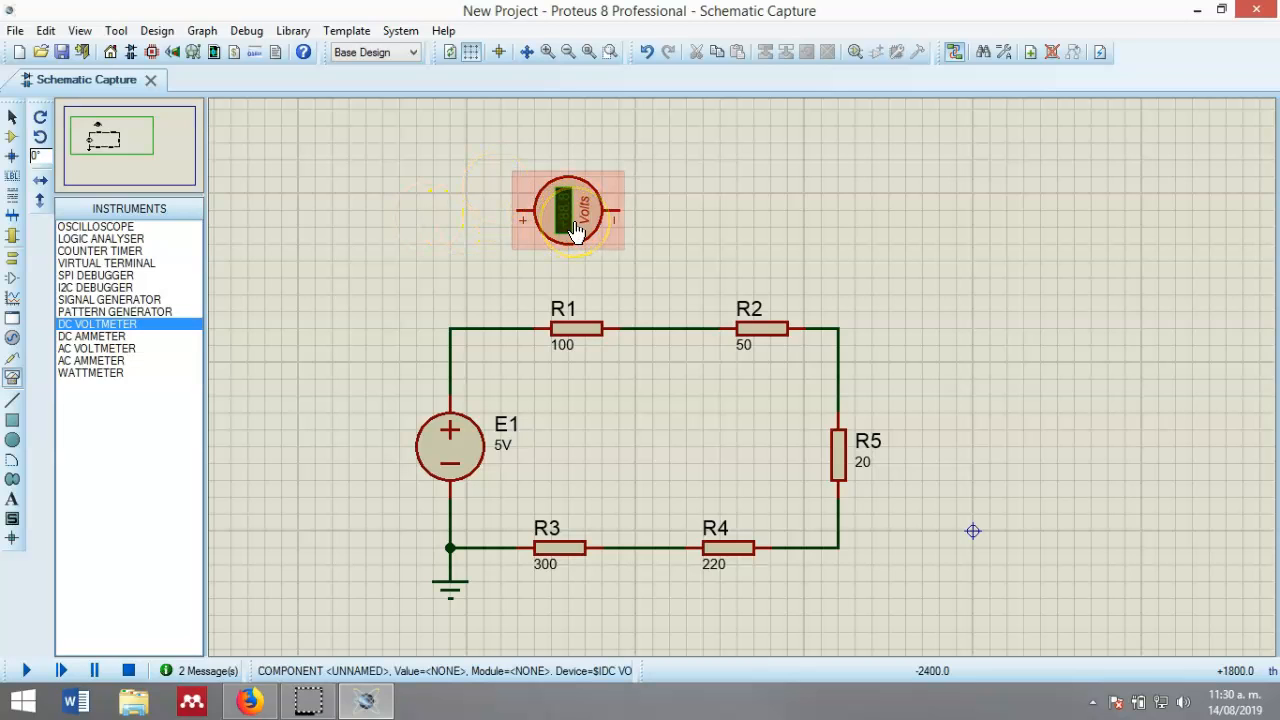
- Wire the voltmeter in parallel with R1, its positive terminal to the E1 side and its negative terminal to the R2 side
{"action": "left_click", "coordinate": [519, 211]}
{"action": "left_click", "coordinate": [517, 328]}
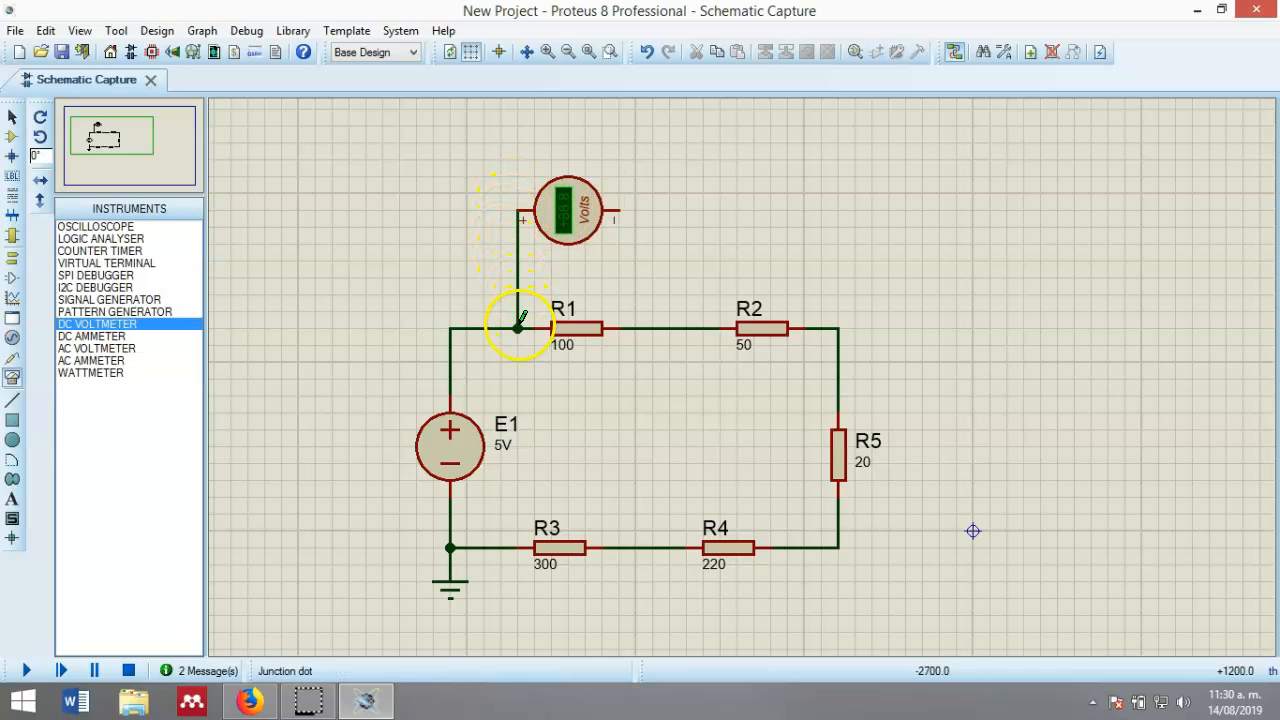
{"action": "left_click", "coordinate": [617, 211]}
{"action": "left_click", "coordinate": [619, 327]}
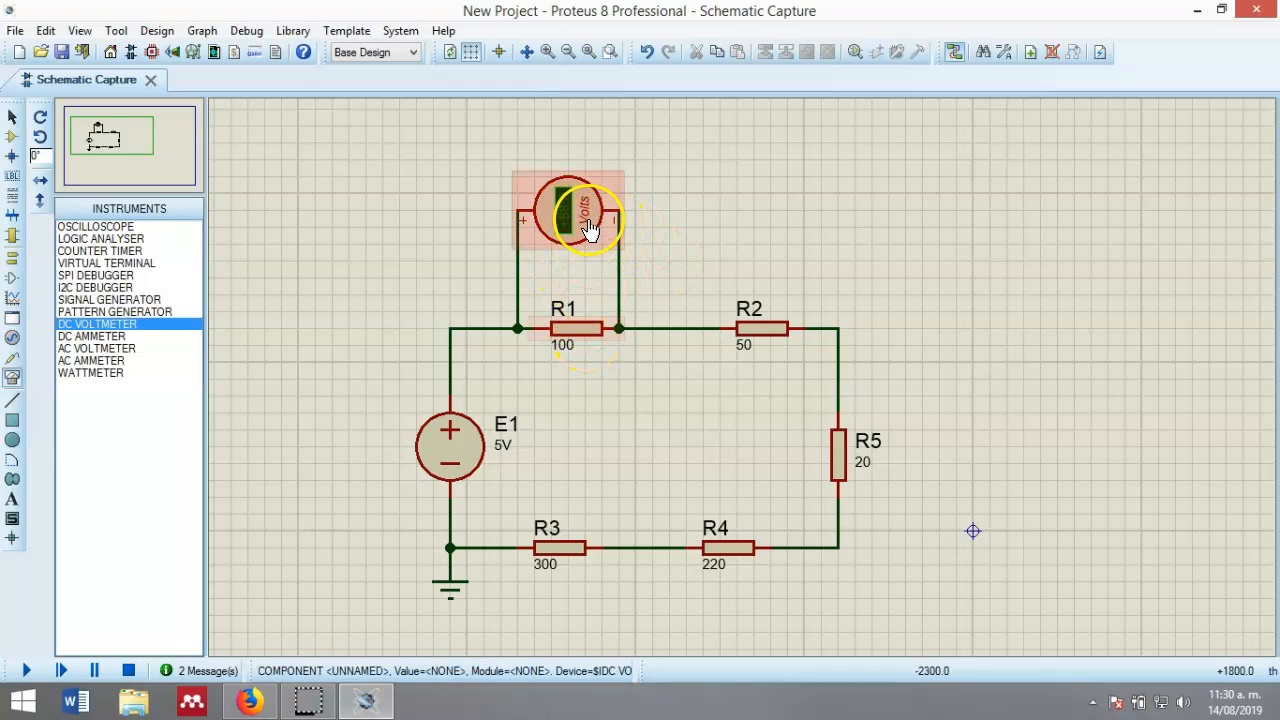
- Place a second DC voltmeter above R2 and rotate it anti-clockwise by 90 degrees
{"action": "left_click", "coordinate": [820, 206]}
{"action": "left_click", "coordinate": [755, 222]}
{"action": "right_click", "coordinate": [790, 255]}
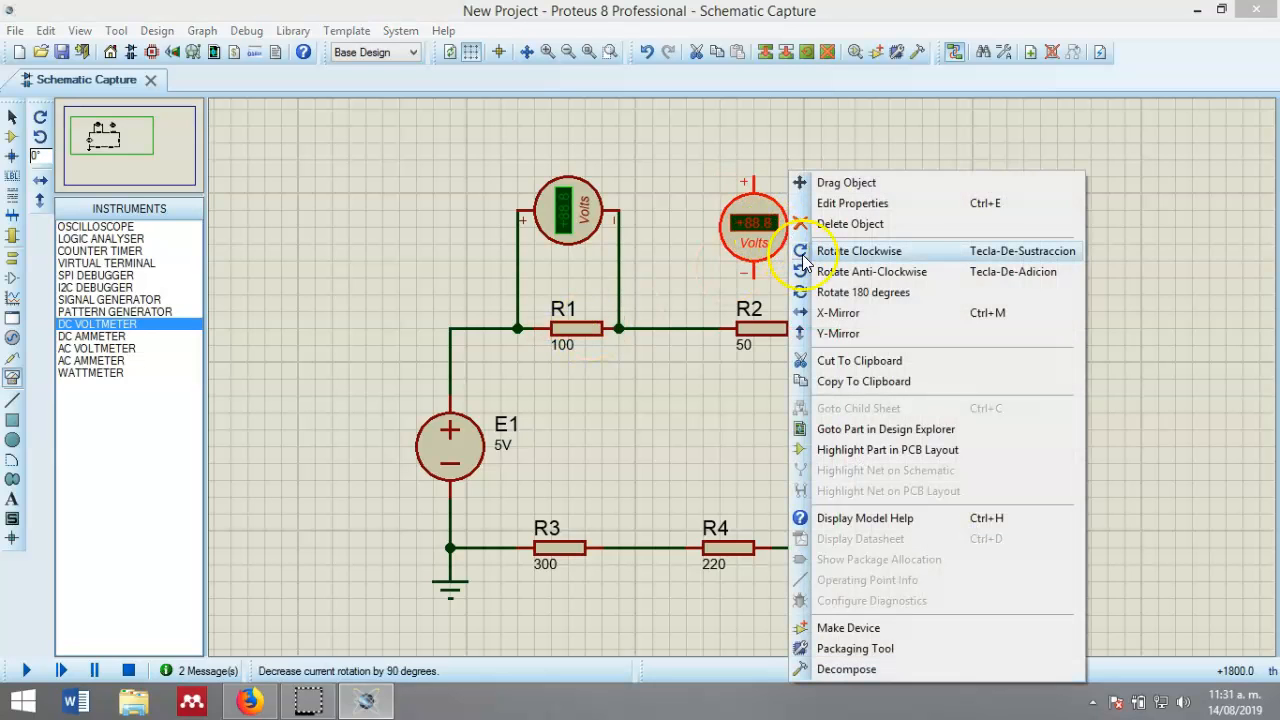
{"action": "left_click", "coordinate": [855, 272]}
- Wire the second voltmeter in parallel with R2, its positive terminal to the R1 side and its negative terminal to the R5 side
{"action": "left_click", "coordinate": [704, 228]}
{"action": "left_click", "coordinate": [704, 328]}
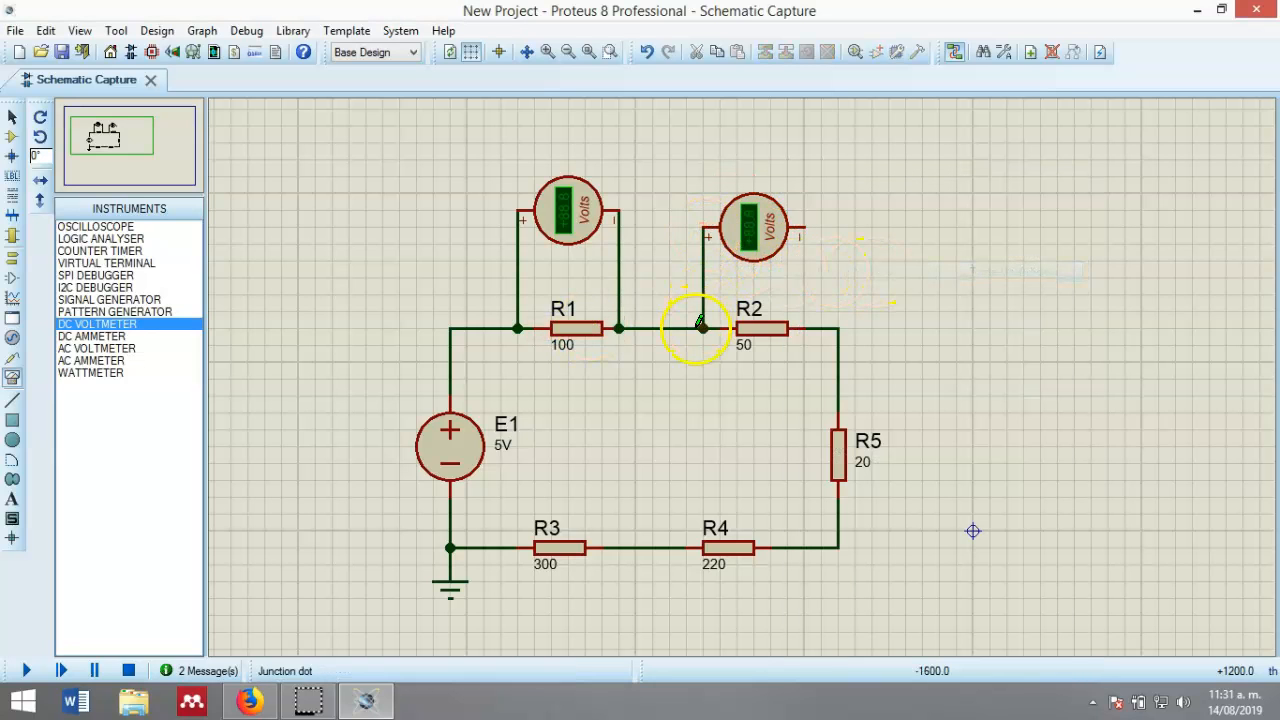
{"action": "left_click", "coordinate": [803, 229]}
{"action": "left_click", "coordinate": [805, 328]}
- Place a DC voltmeter to the right of R5 and wire it across R5 with its positive terminal at the upper end
{"action": "left_click", "coordinate": [971, 443]}
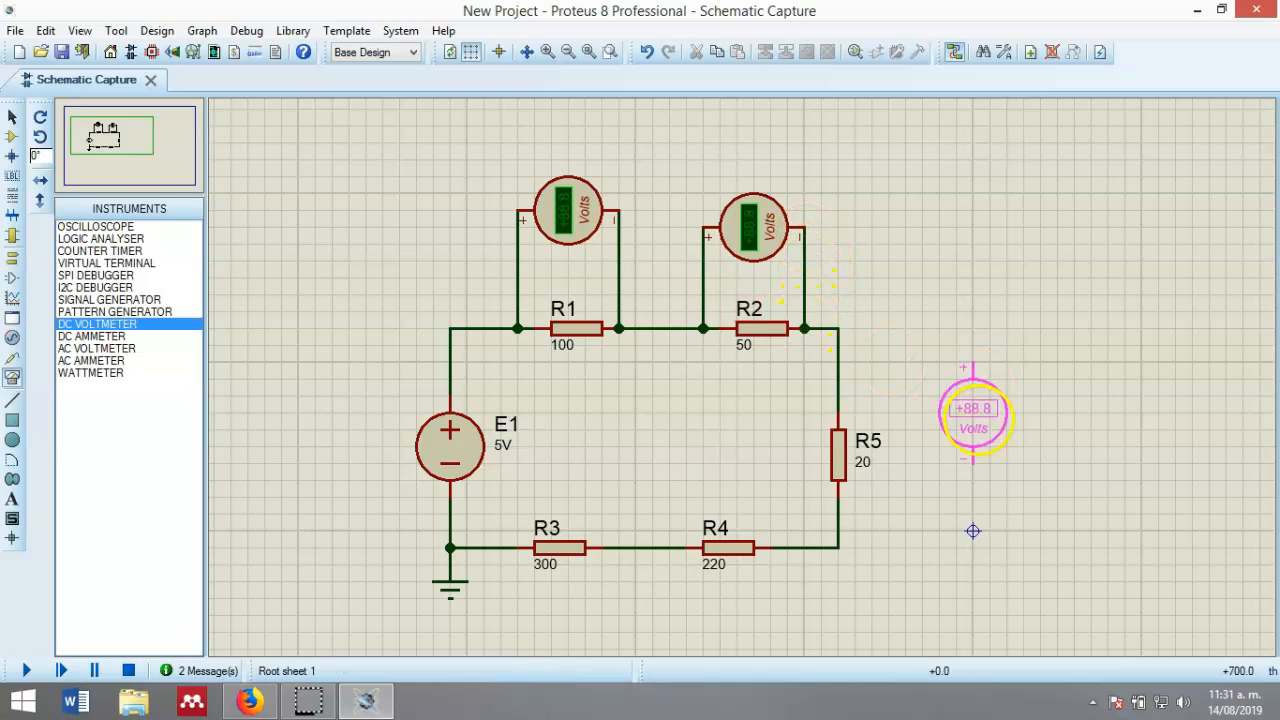
{"action": "left_click", "coordinate": [957, 450]}
{"action": "left_click", "coordinate": [956, 396]}
{"action": "left_click", "coordinate": [838, 395]}
{"action": "left_click", "coordinate": [838, 514]}
{"action": "left_click", "coordinate": [957, 495]}
- Place a DC voltmeter below R4 and rotate it clockwise by 90 degrees
{"action": "left_click", "coordinate": [741, 594]}
{"action": "scroll", "coordinate": [740, 598], "scroll_direction": "down", "scroll_amount": 1}
{"action": "scroll", "coordinate": [745, 385], "scroll_direction": "up", "scroll_amount": 1}
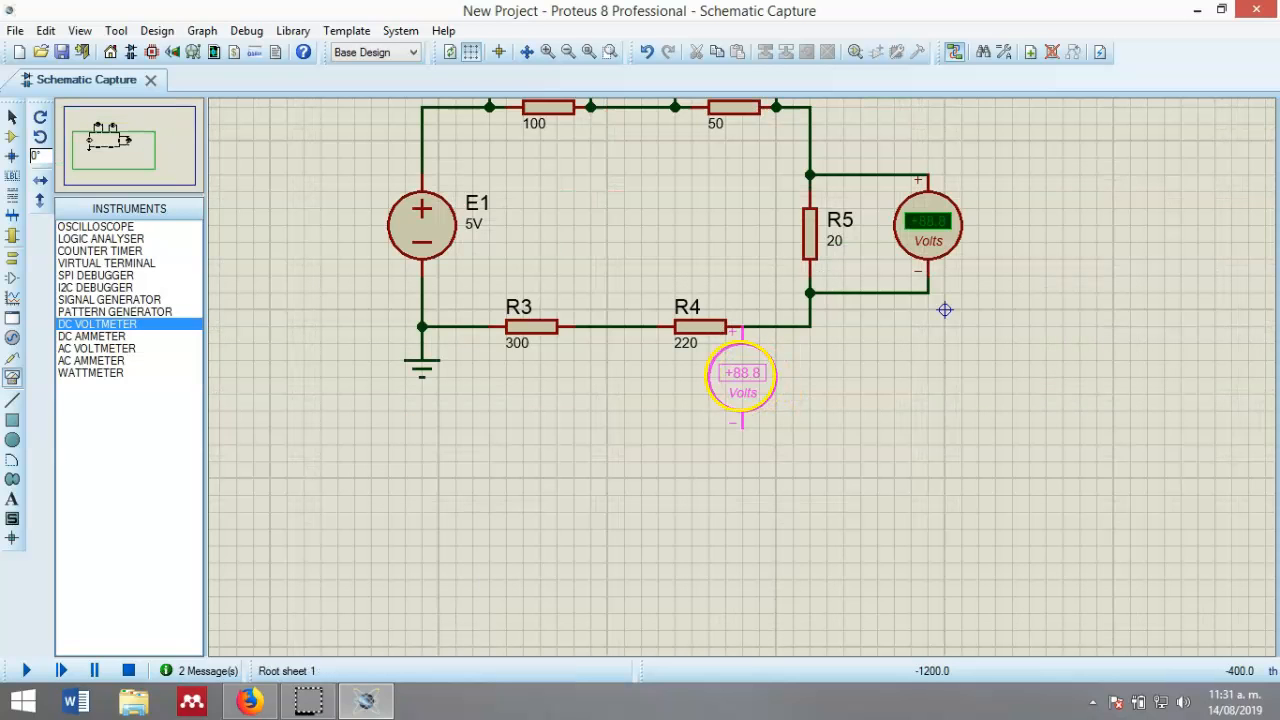
{"action": "scroll", "coordinate": [740, 400], "scroll_direction": "up", "scroll_amount": 1}
{"action": "scroll", "coordinate": [725, 330], "scroll_direction": "down", "scroll_amount": 2}
{"action": "scroll", "coordinate": [720, 310], "scroll_direction": "up", "scroll_amount": 2}
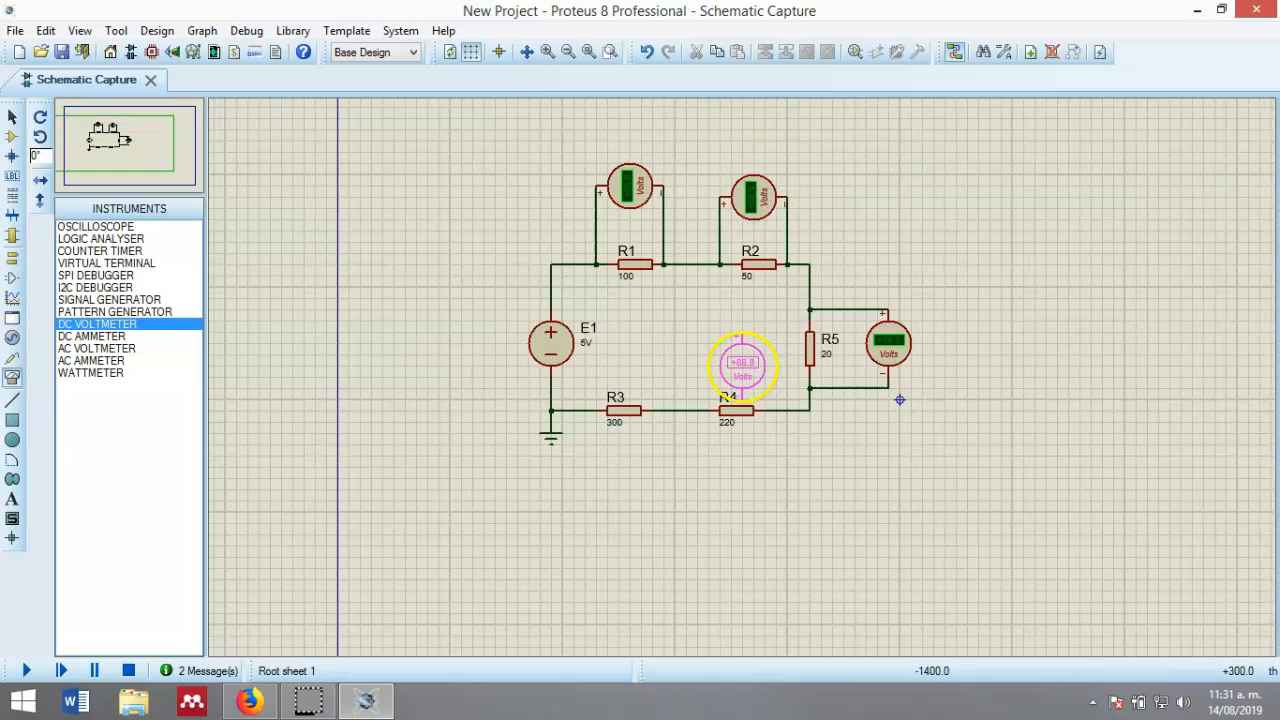
{"action": "left_click", "coordinate": [792, 545]}
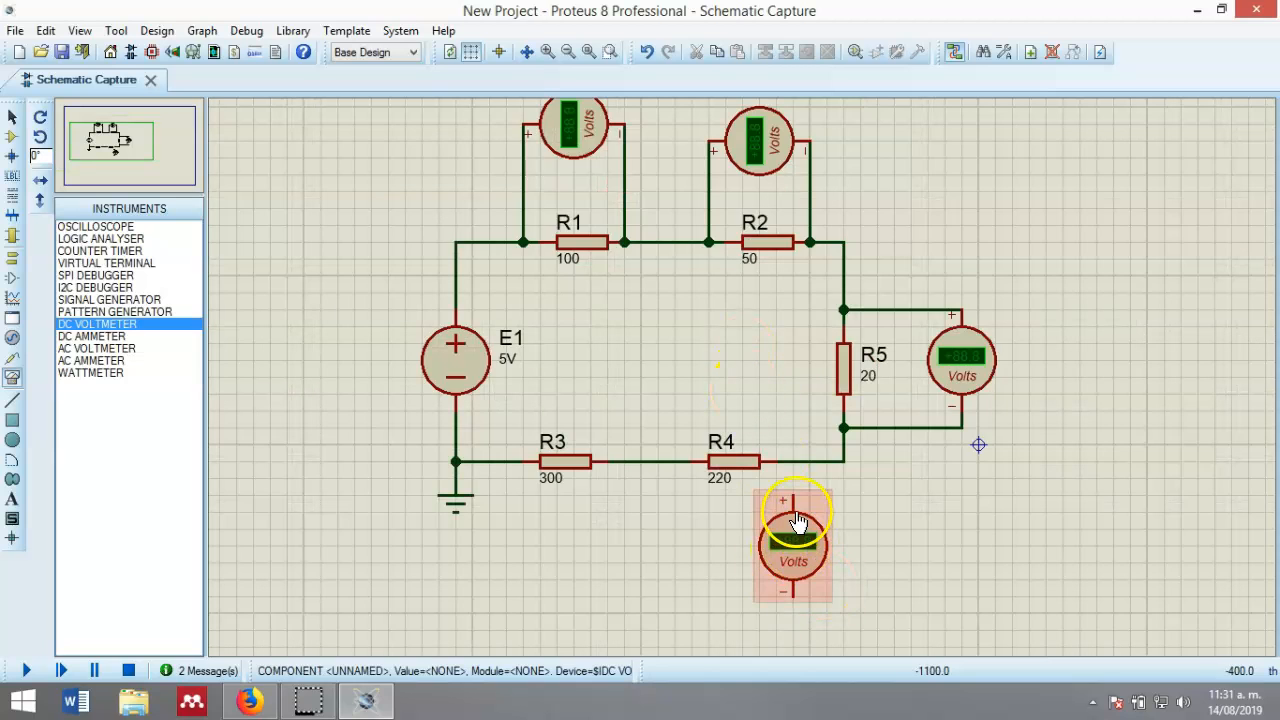
{"action": "right_click", "coordinate": [805, 553]}
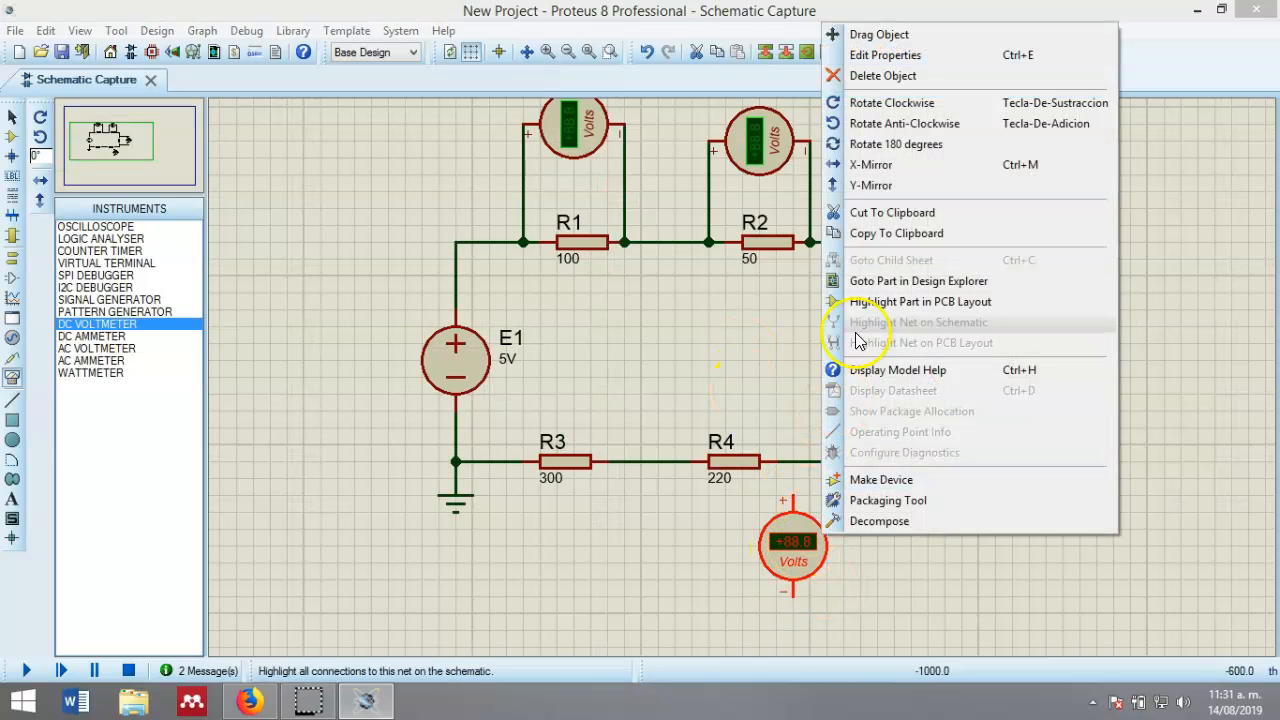
{"action": "left_click", "coordinate": [857, 102]}
- Wire the voltmeter below R4 across R4, its positive terminal to the R5 side and its negative terminal to the R3 side
{"action": "left_click", "coordinate": [840, 537]}
{"action": "left_click", "coordinate": [844, 461]}
{"action": "left_click", "coordinate": [746, 545]}
{"action": "left_click", "coordinate": [675, 462]}
- Place a DC voltmeter below R3, rotate it clockwise by 90 degrees and move it directly beneath the resistor
{"action": "left_click", "coordinate": [588, 580]}
{"action": "left_click", "coordinate": [524, 579]}
{"action": "right_click", "coordinate": [549, 574]}
{"action": "left_click", "coordinate": [620, 143]}
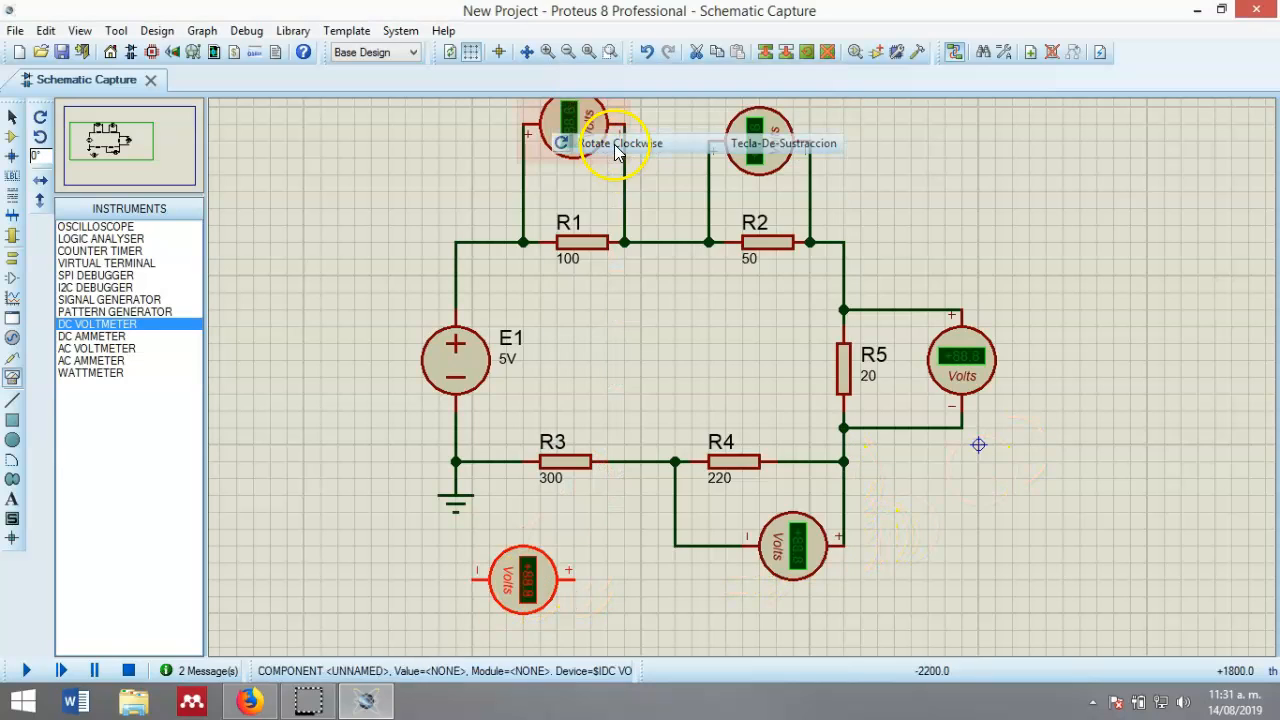
{"action": "left_click_drag", "start_coordinate": [523, 586], "coordinate": [574, 548]}
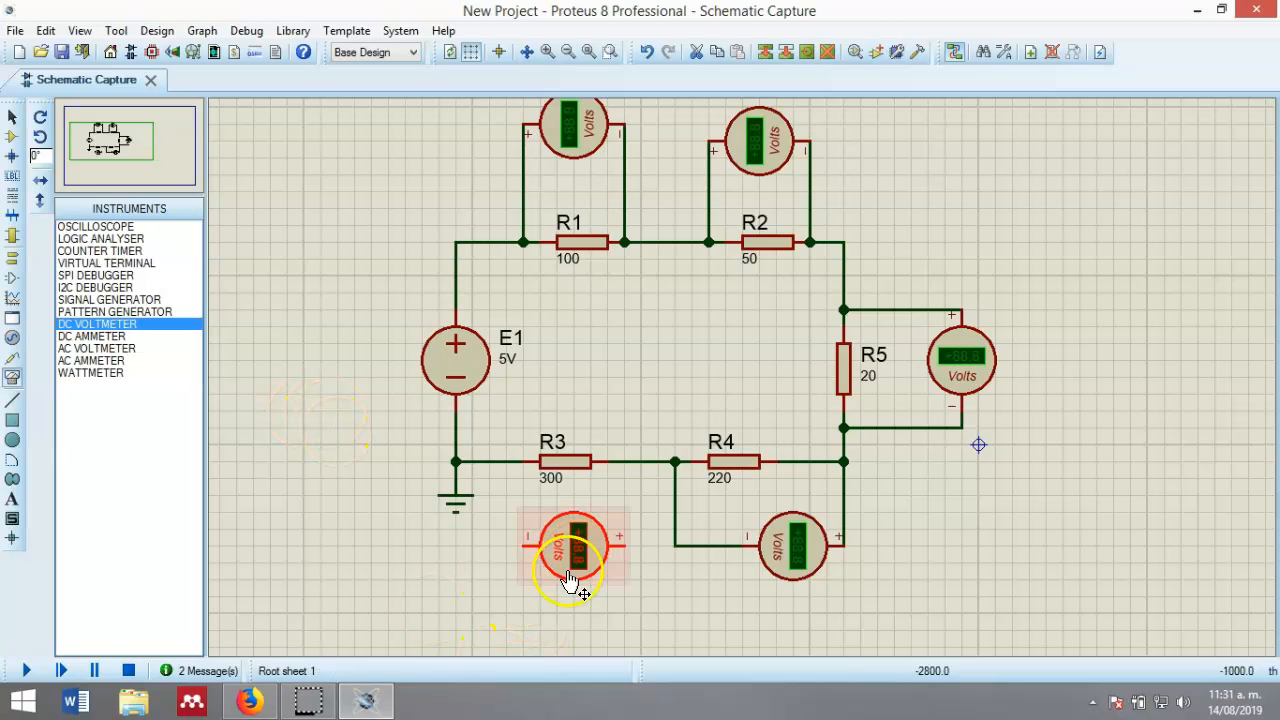
- Wire the voltmeter below R3 across R3, its positive terminal to the R4 side and its negative terminal to the ground side
{"action": "left_click", "coordinate": [622, 537]}
{"action": "left_click", "coordinate": [625, 462]}
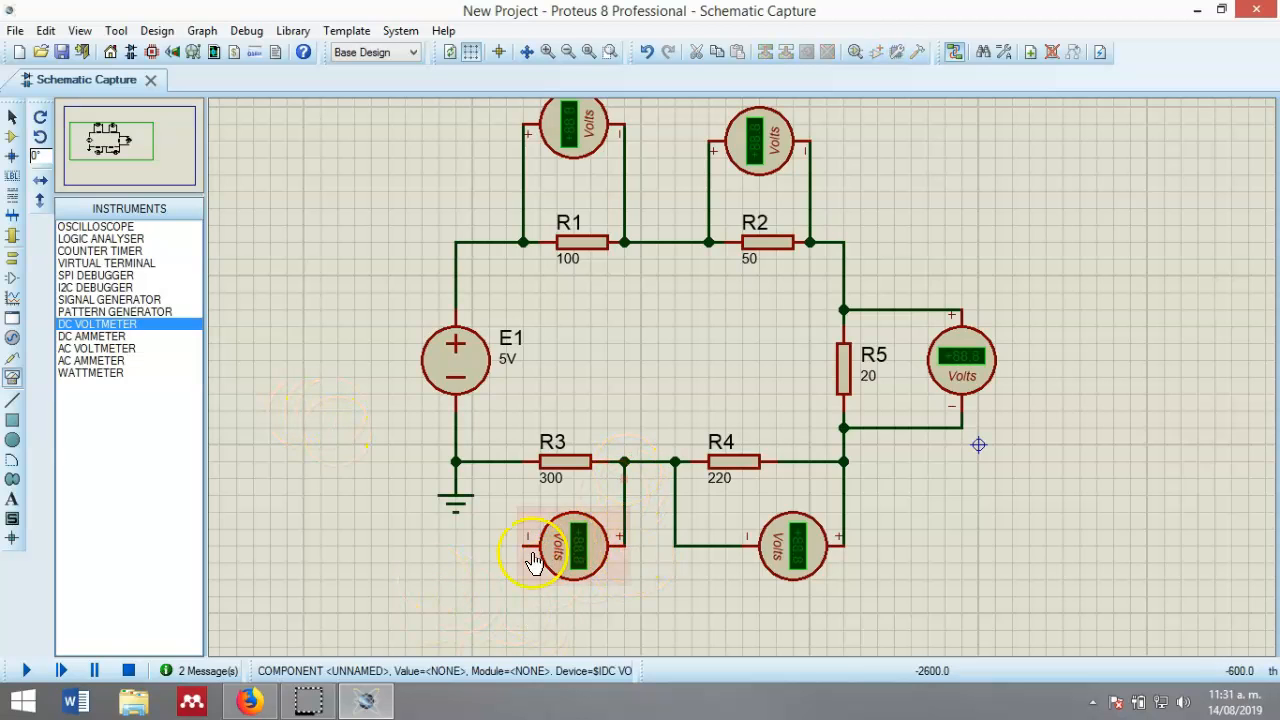
{"action": "left_click", "coordinate": [525, 539]}
{"action": "left_click", "coordinate": [523, 461]}
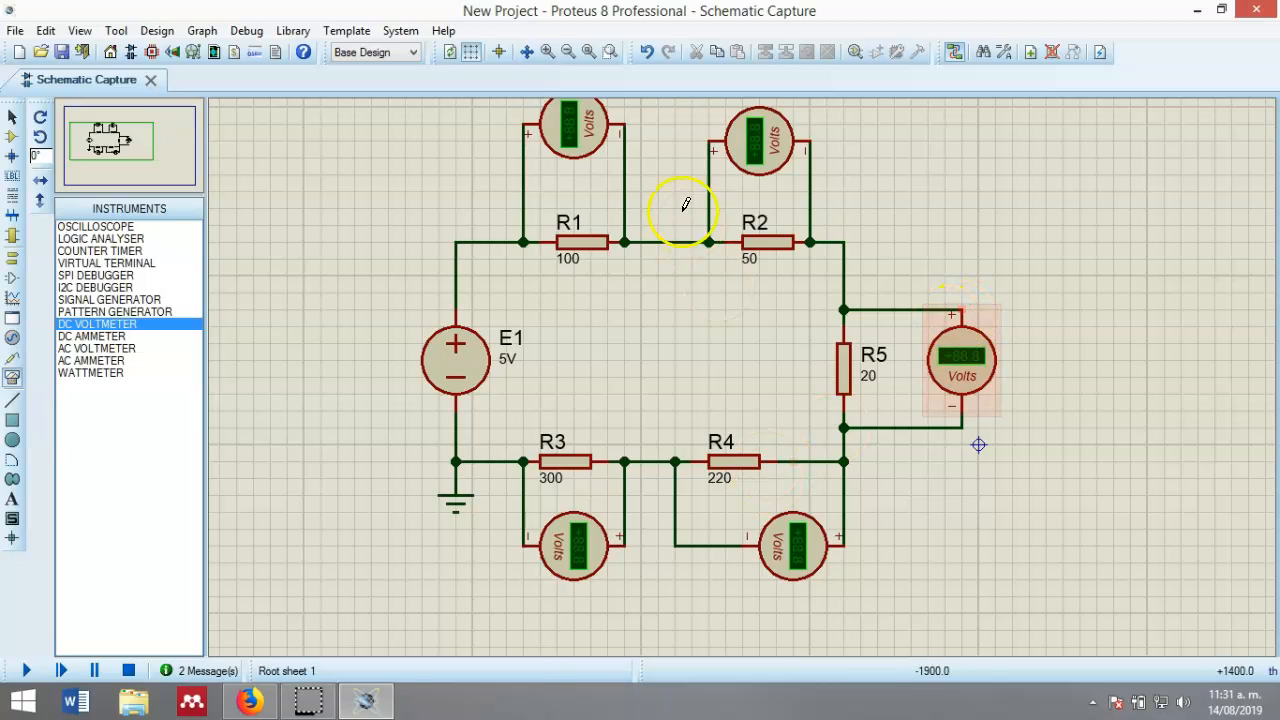
- Run the simulation to read the voltage across each of the five resistors and stop it when finished
{"action": "left_click", "coordinate": [782, 150]}
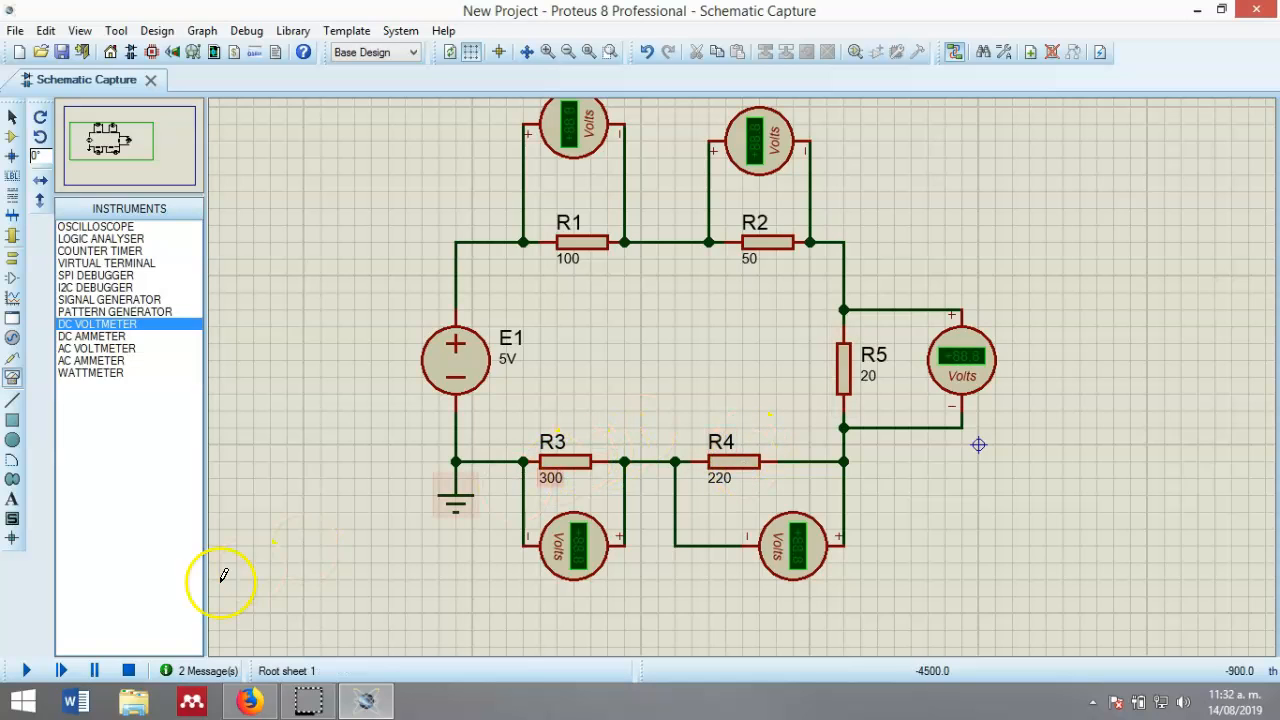
{"action": "left_click", "coordinate": [24, 672]}
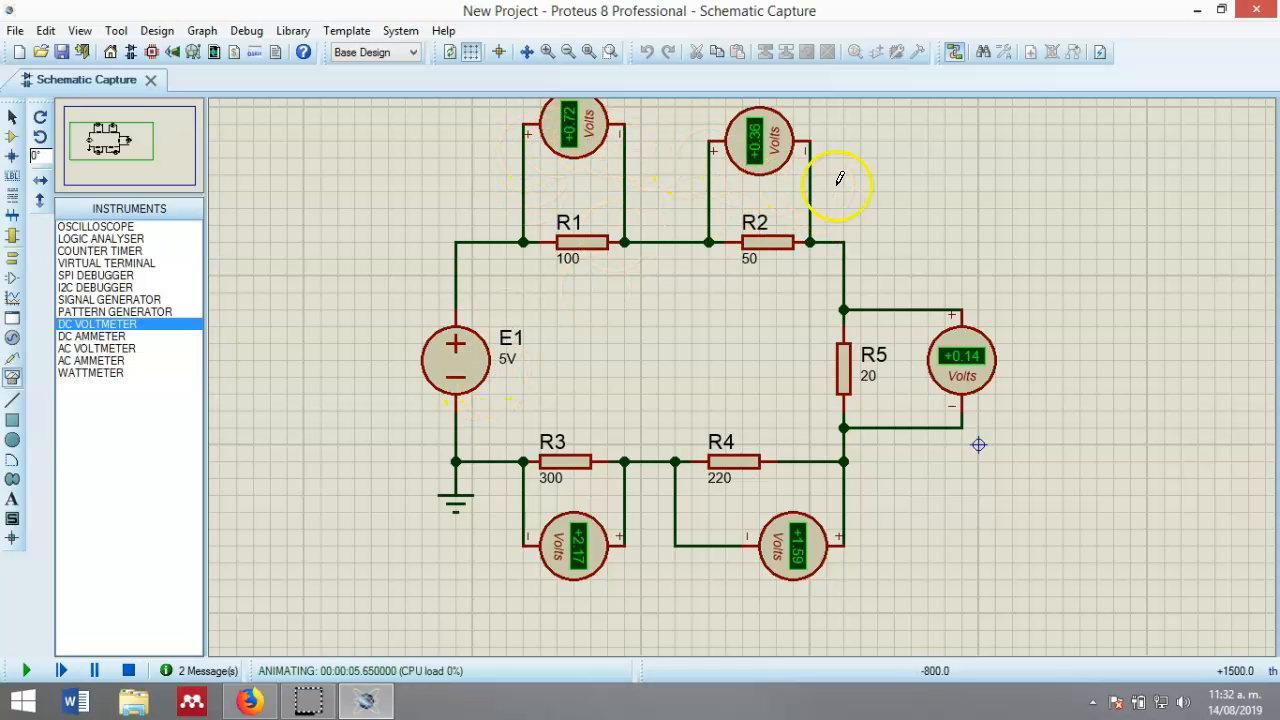
{"action": "left_click", "coordinate": [475, 381]}
{"action": "scroll", "coordinate": [687, 325], "scroll_direction": "down", "scroll_amount": 1}
{"action": "scroll", "coordinate": [735, 357], "scroll_direction": "up", "scroll_amount": 1}
{"action": "middle_click", "coordinate": [765, 372]}
{"action": "left_click", "coordinate": [593, 372]}
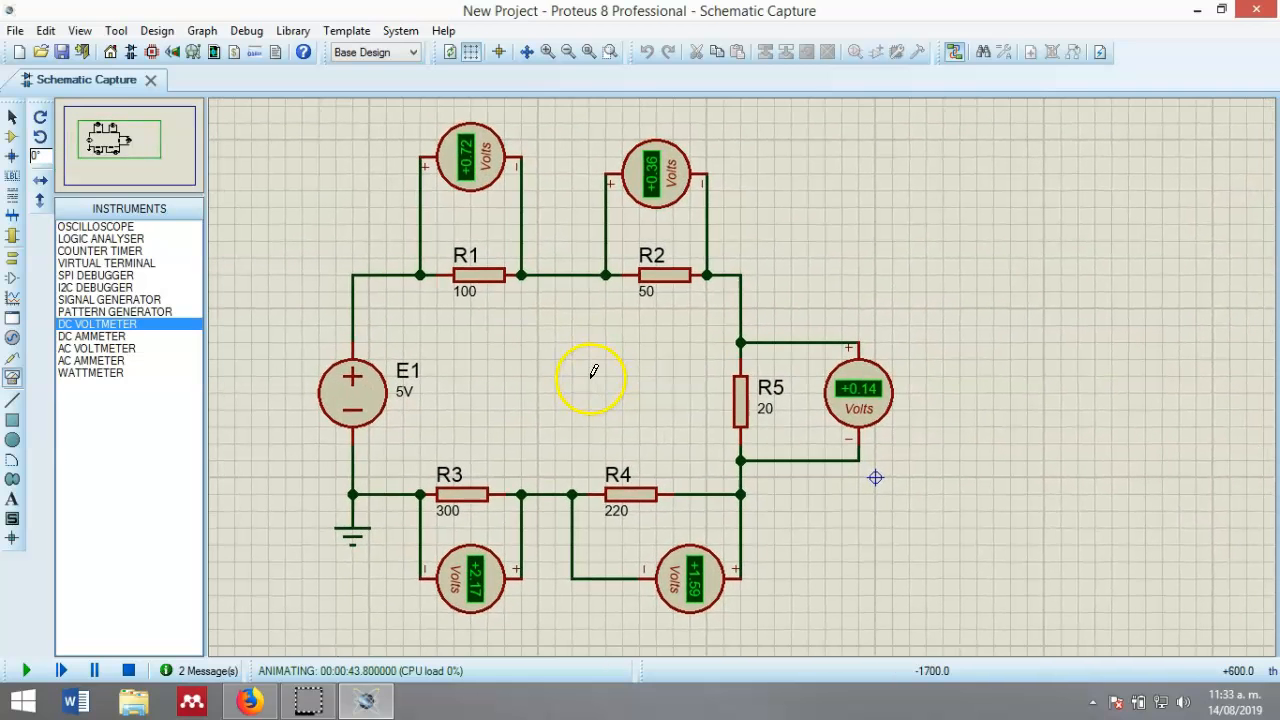
{"action": "left_click", "coordinate": [128, 670]}
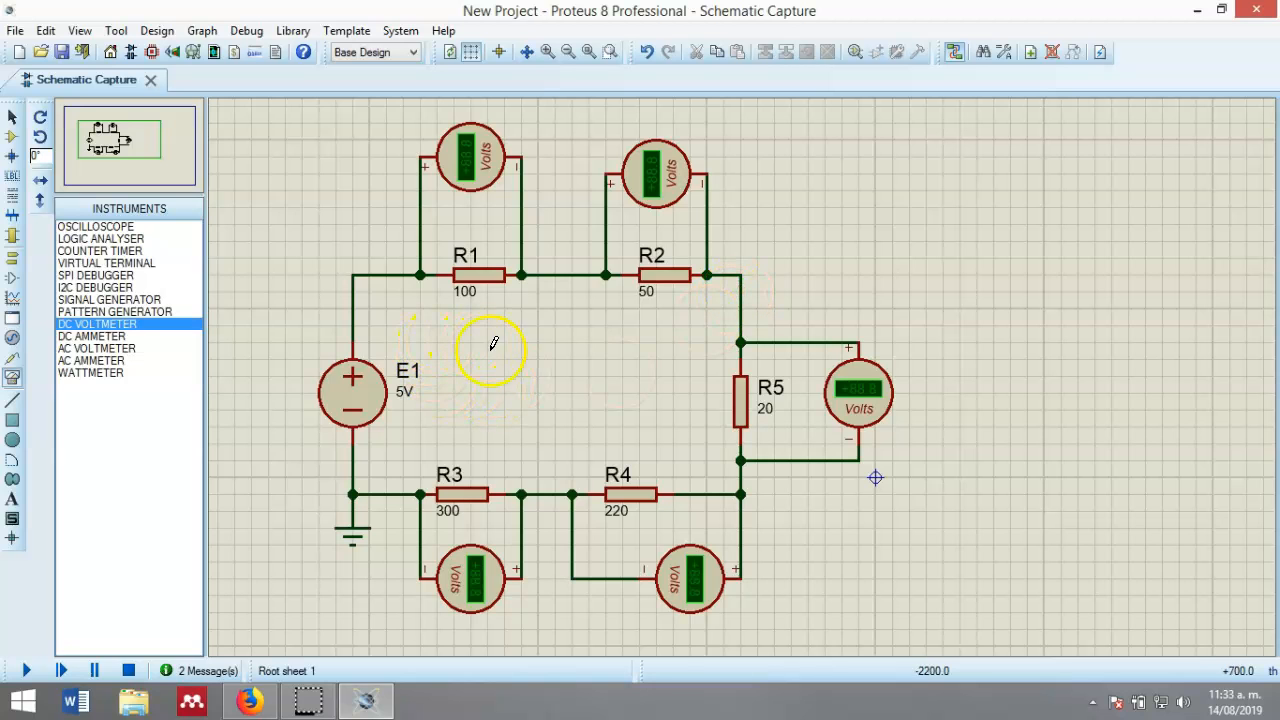
{"action": "scroll", "coordinate": [493, 343], "scroll_direction": "up", "scroll_amount": 1}
{"action": "scroll", "coordinate": [749, 371], "scroll_direction": "down", "scroll_amount": 1}
{"action": "scroll", "coordinate": [766, 380], "scroll_direction": "up", "scroll_amount": 1}
{"action": "scroll", "coordinate": [760, 344], "scroll_direction": "down", "scroll_amount": 1}
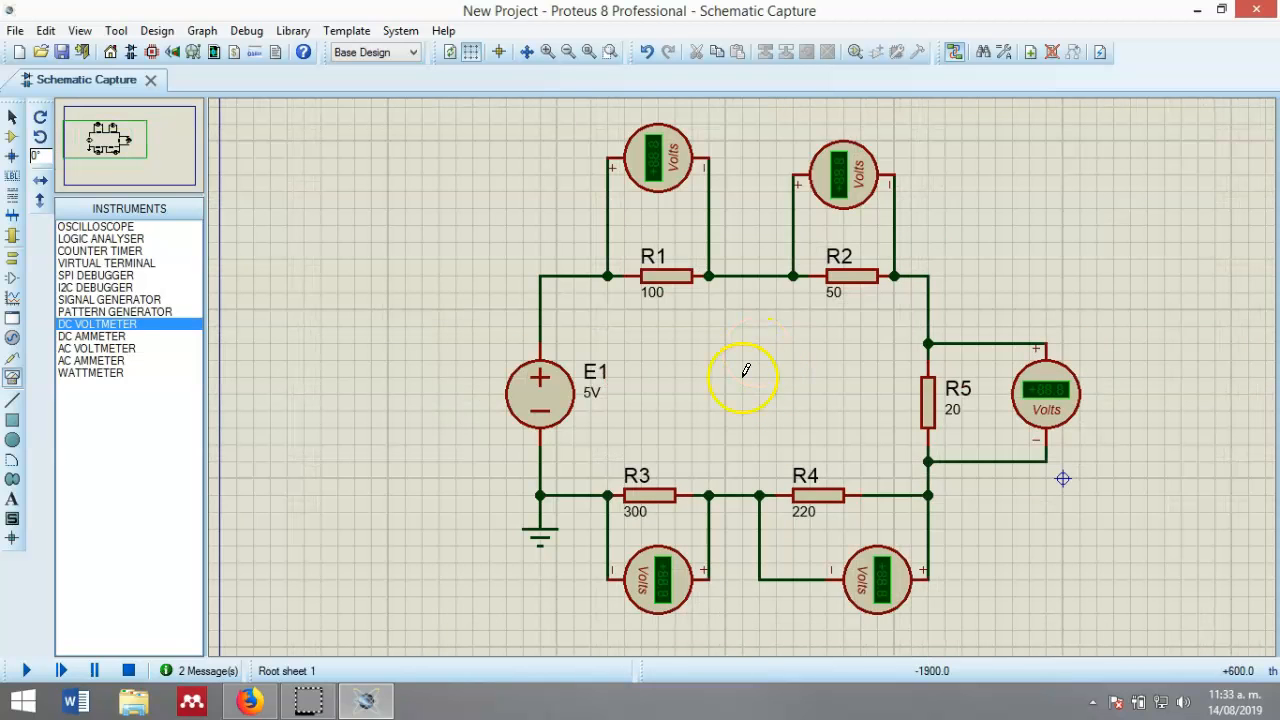
{"action": "scroll", "coordinate": [737, 374], "scroll_direction": "up", "scroll_amount": 1}
{"action": "scroll", "coordinate": [860, 443], "scroll_direction": "down", "scroll_amount": 1}
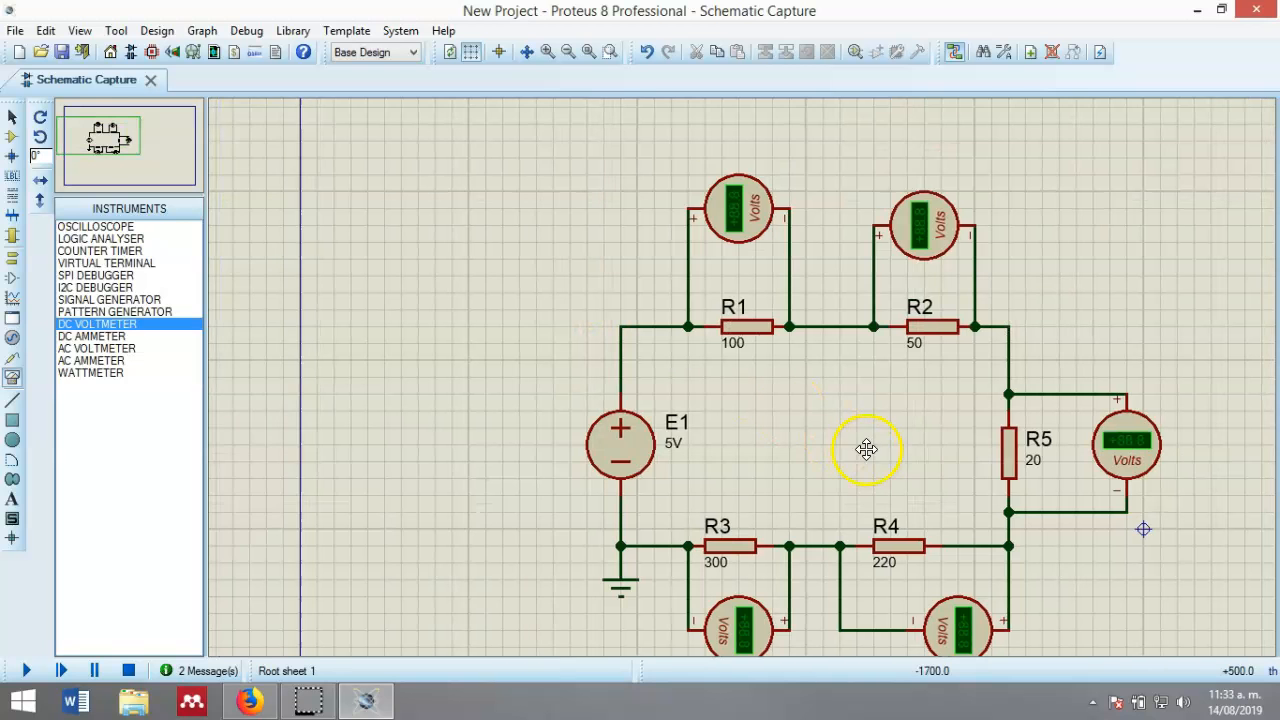
- Delete the five DC voltmeters across R1, R2, R5, R4 and R3
{"action": "left_click_drag", "start_coordinate": [866, 449], "coordinate": [680, 386]}
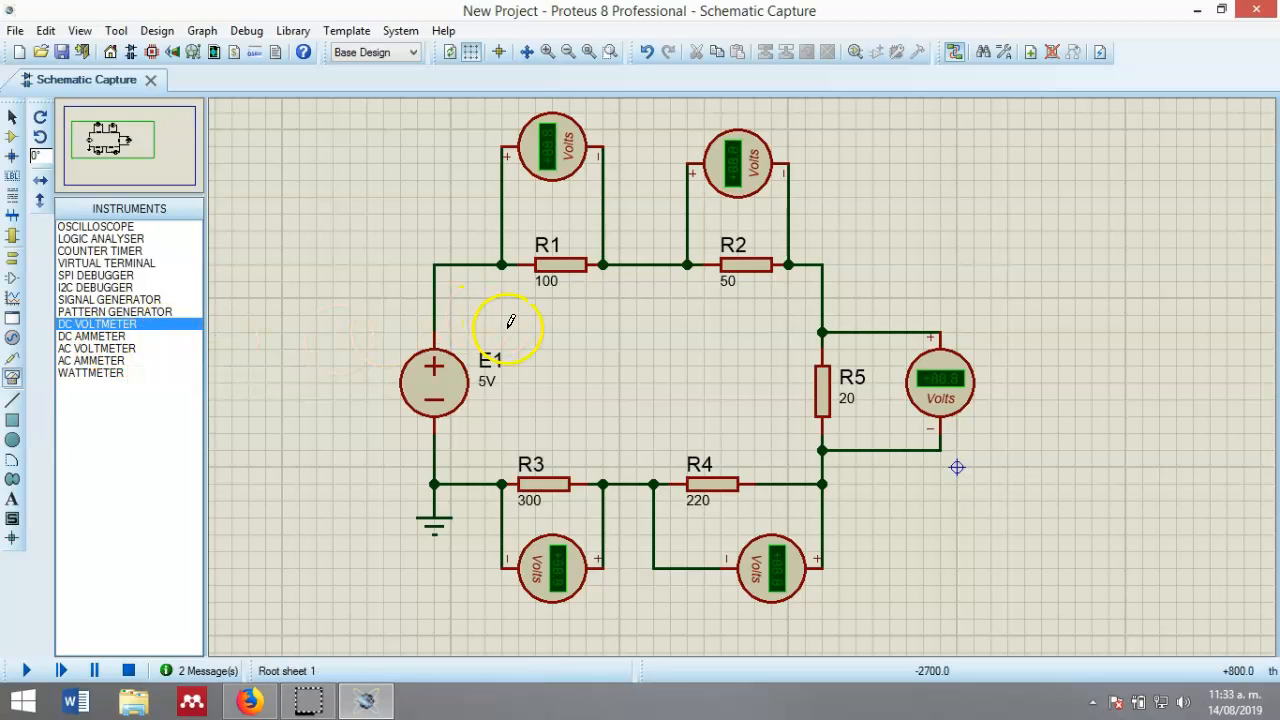
{"action": "right_click", "coordinate": [546, 150]}
{"action": "right_click", "coordinate": [546, 150]}
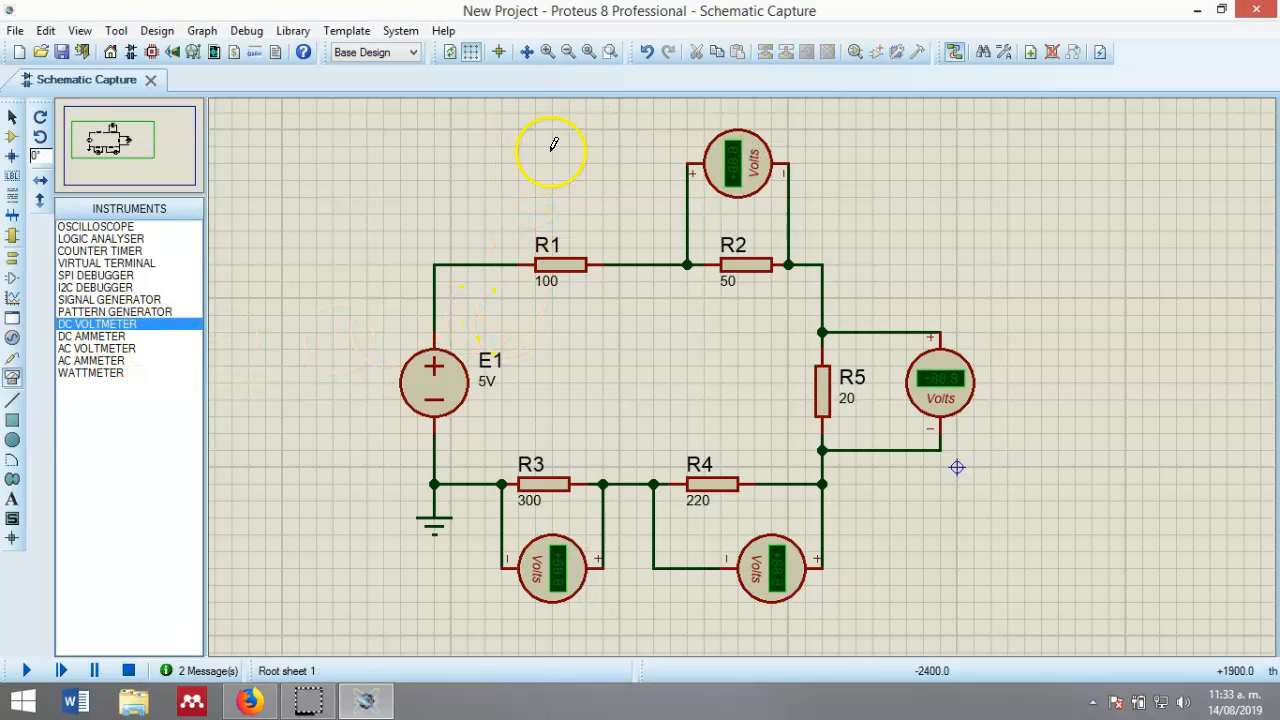
{"action": "right_click", "coordinate": [740, 192]}
{"action": "right_click", "coordinate": [740, 192]}
{"action": "right_click", "coordinate": [940, 378]}
{"action": "right_click", "coordinate": [940, 378]}
{"action": "right_click", "coordinate": [780, 556]}
{"action": "right_click", "coordinate": [780, 556]}
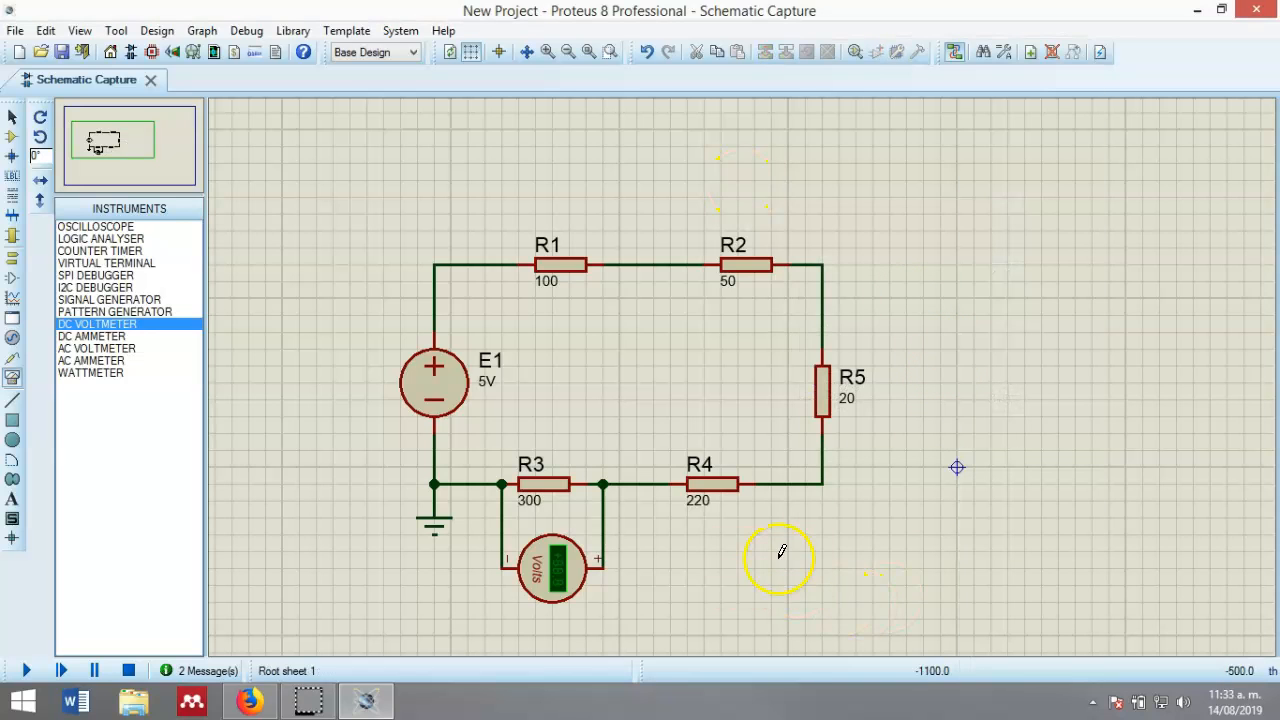
{"action": "right_click", "coordinate": [560, 562]}
{"action": "right_click", "coordinate": [560, 562]}
{"action": "scroll", "coordinate": [605, 430], "scroll_direction": "up", "scroll_amount": 2}
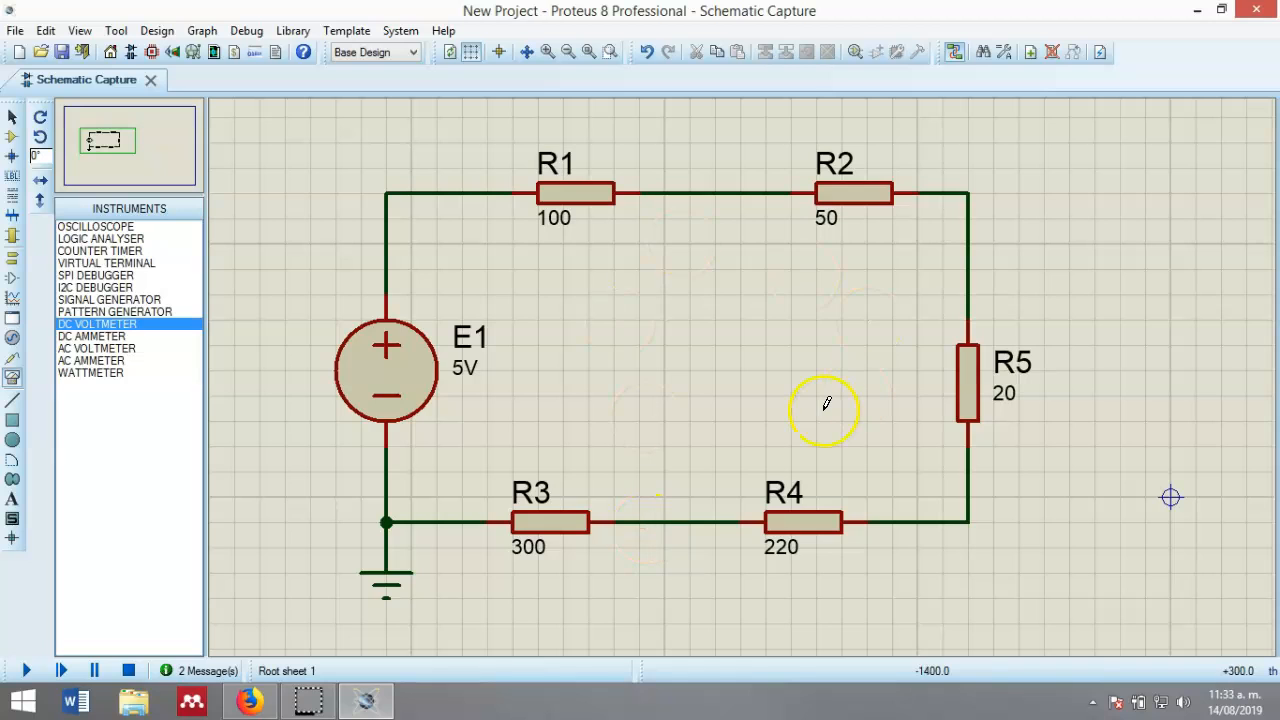
- Delete the wire between E1's positive terminal and R1, and draw a short open-ended wire stub from each terminal
{"action": "left_click_drag", "start_coordinate": [738, 361], "coordinate": [729, 406]}
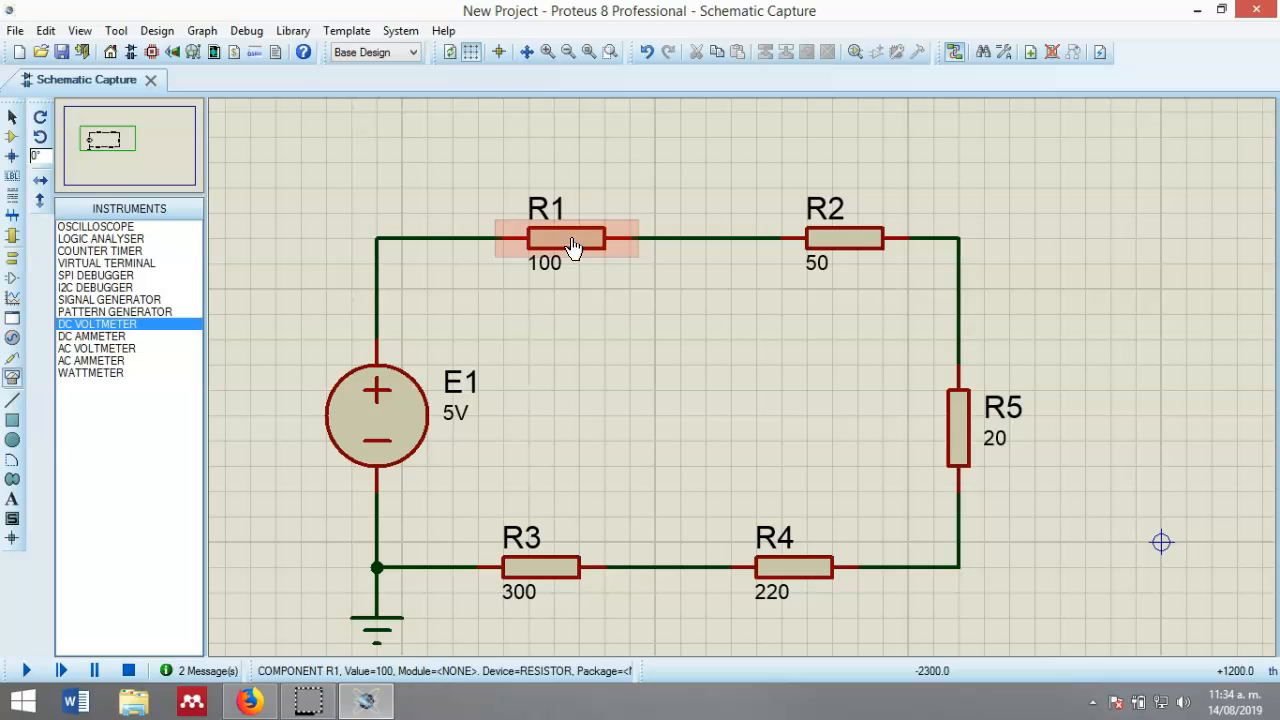
{"action": "right_click", "coordinate": [428, 240]}
{"action": "right_click", "coordinate": [428, 240]}
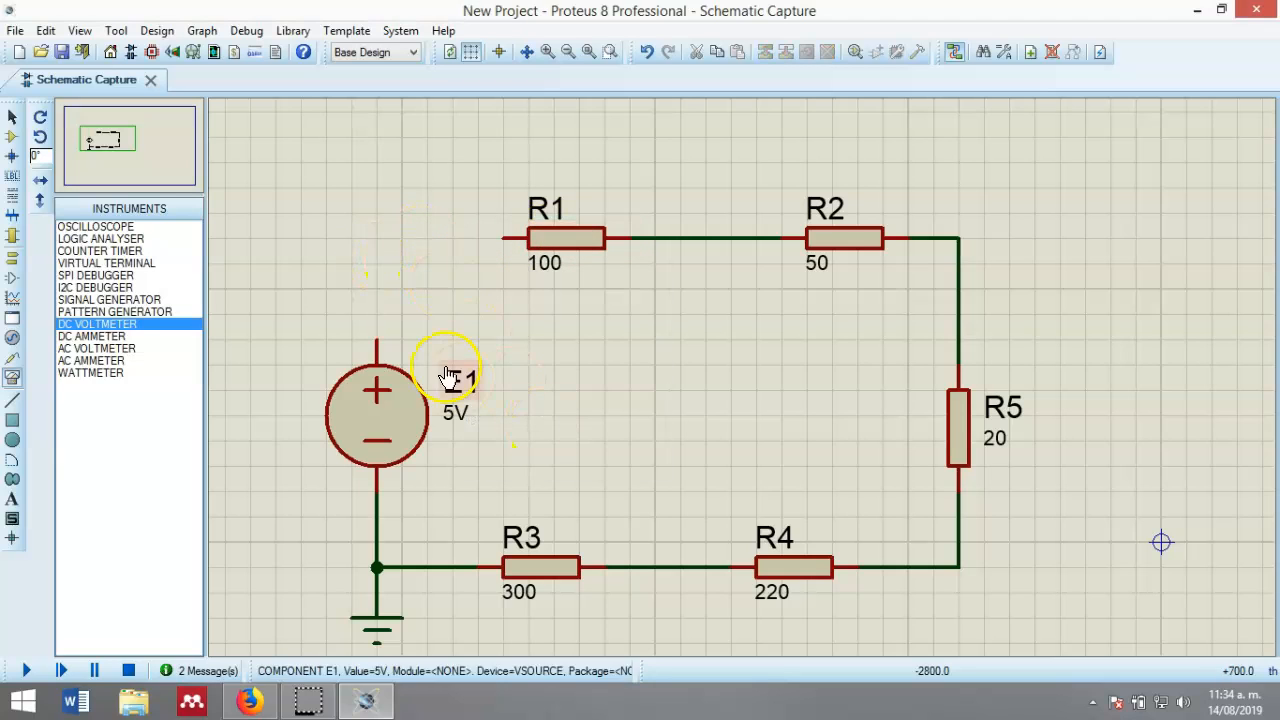
{"action": "left_click", "coordinate": [377, 340]}
{"action": "double_click", "coordinate": [377, 315]}
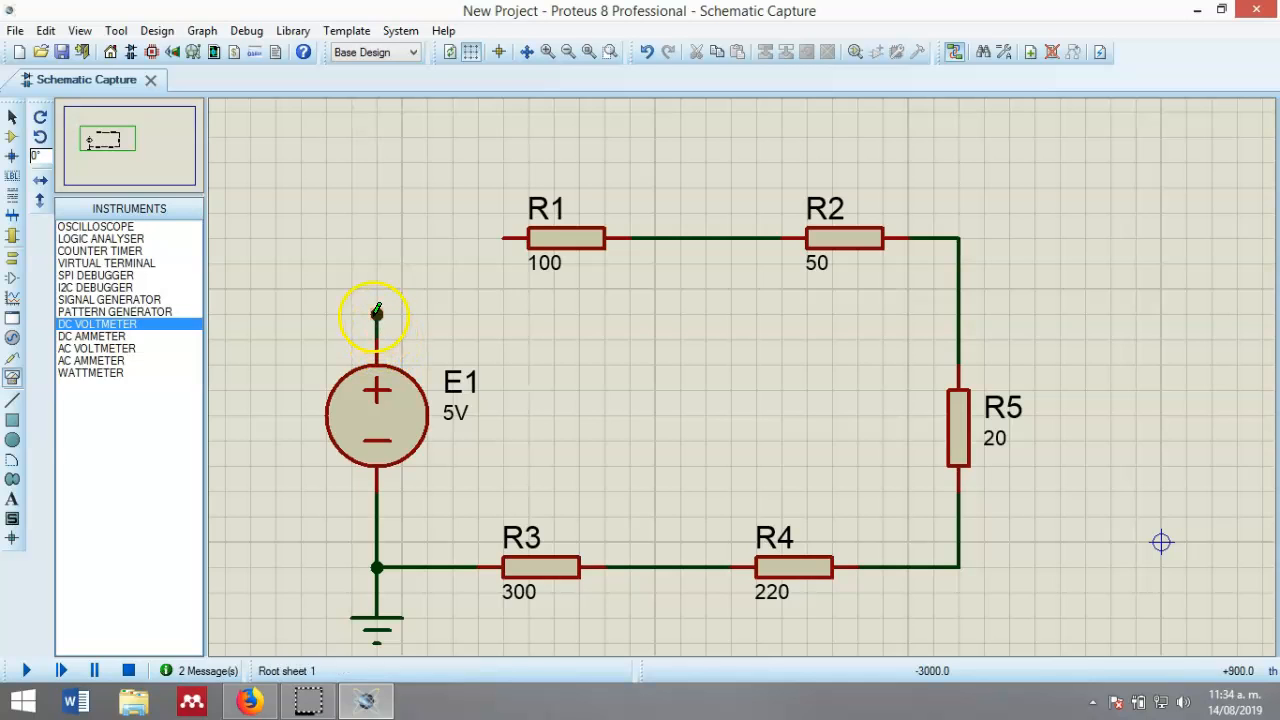
{"action": "double_click", "coordinate": [479, 239]}
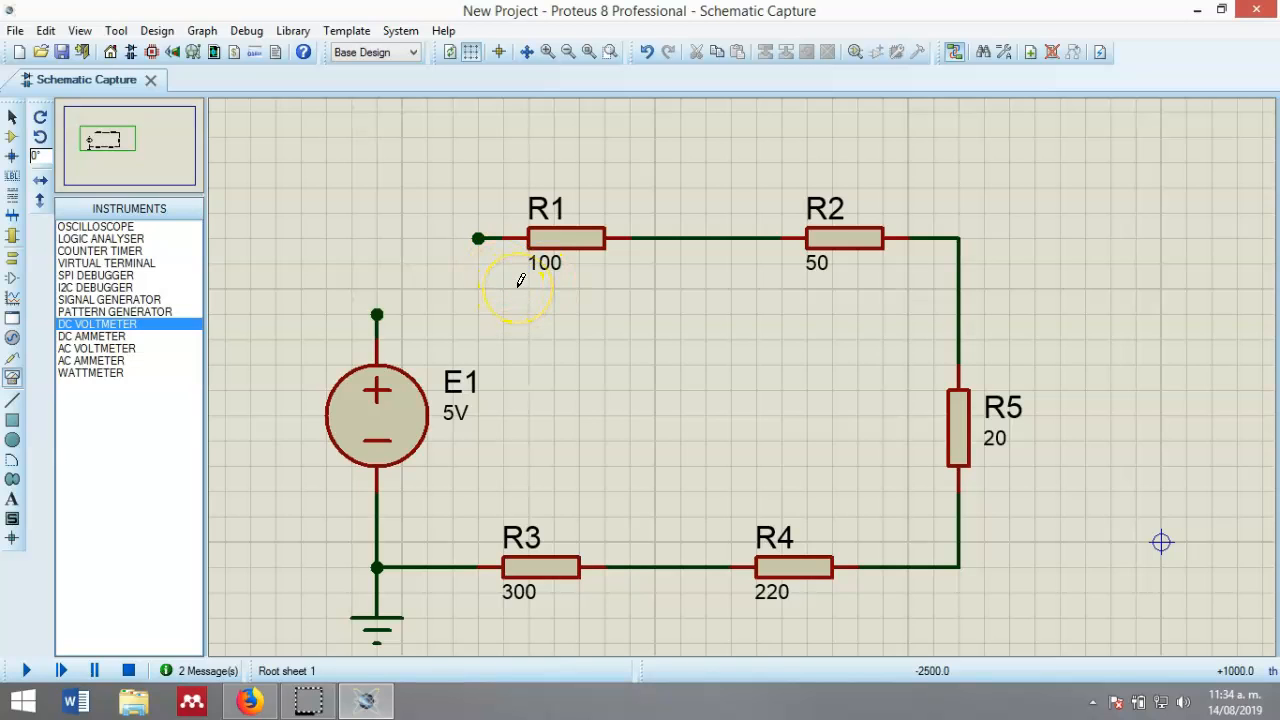
- Place a DC ammeter above E1 and wire its positive terminal to the E1 stub and its negative terminal to the R1 stub
{"action": "left_click", "coordinate": [100, 337]}
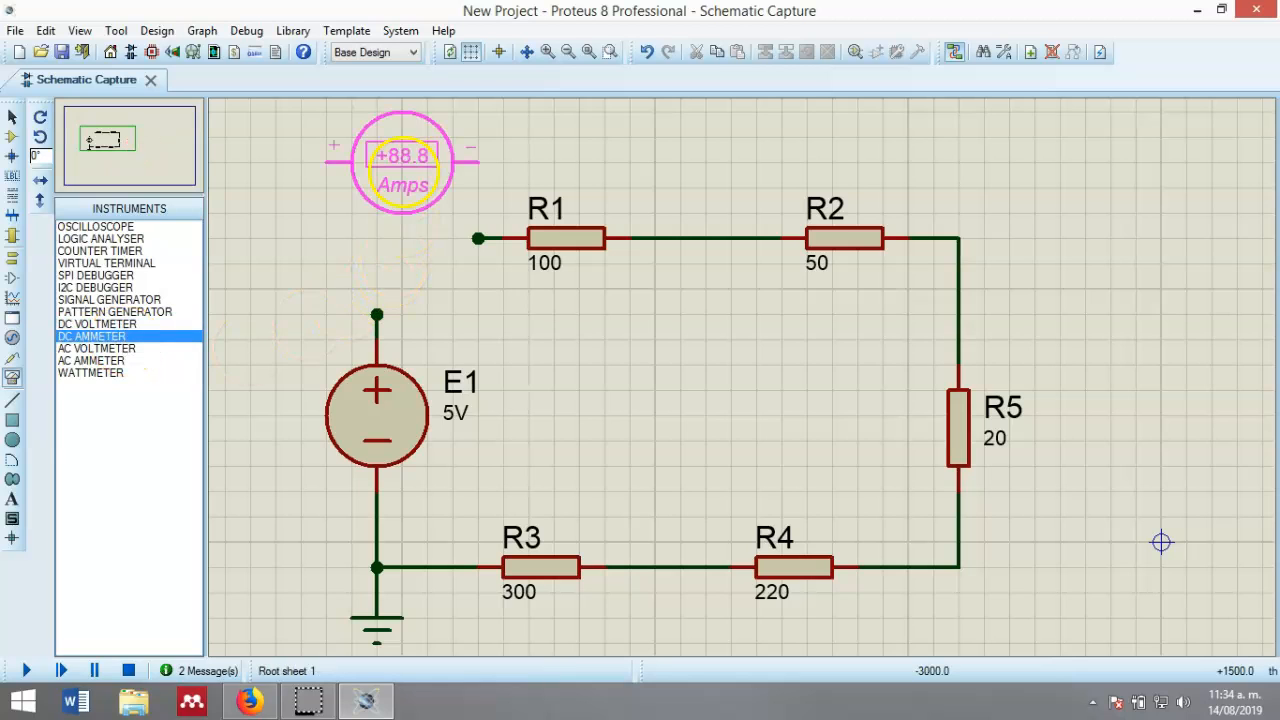
{"action": "left_click", "coordinate": [402, 160]}
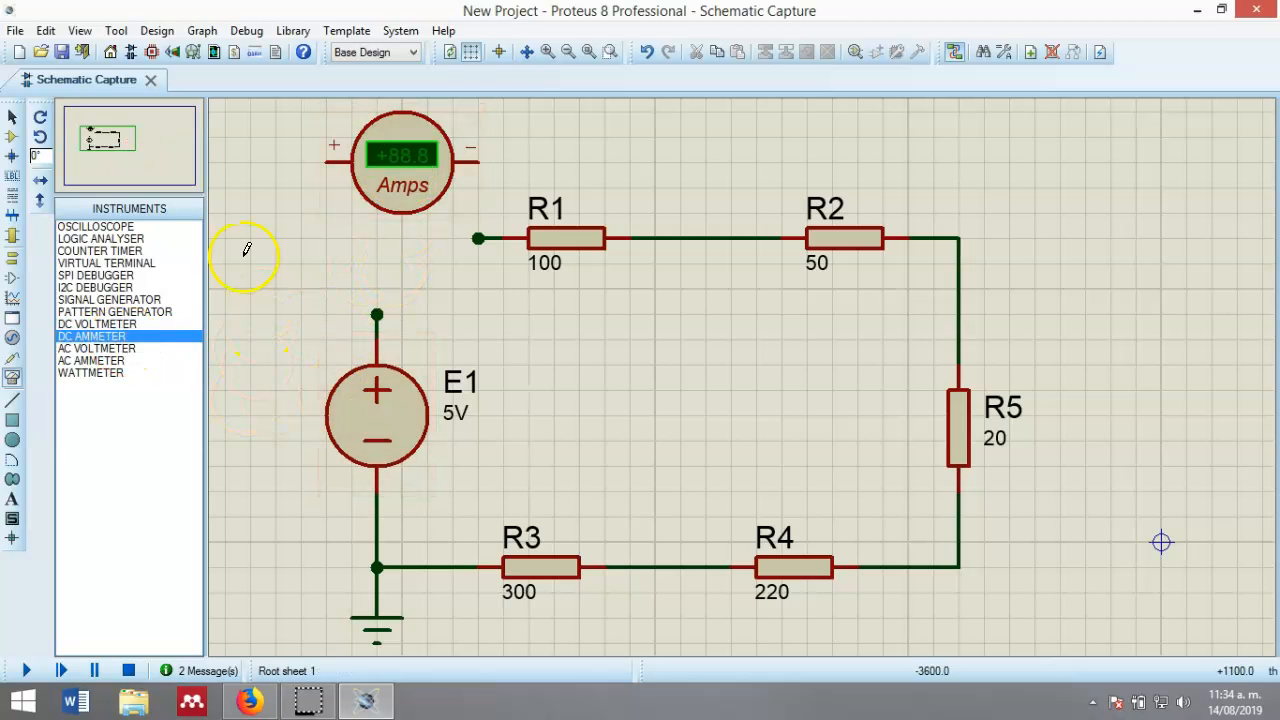
{"action": "left_click", "coordinate": [376, 315]}
{"action": "left_click", "coordinate": [331, 163]}
{"action": "left_click", "coordinate": [476, 158]}
{"action": "left_click", "coordinate": [478, 238]}
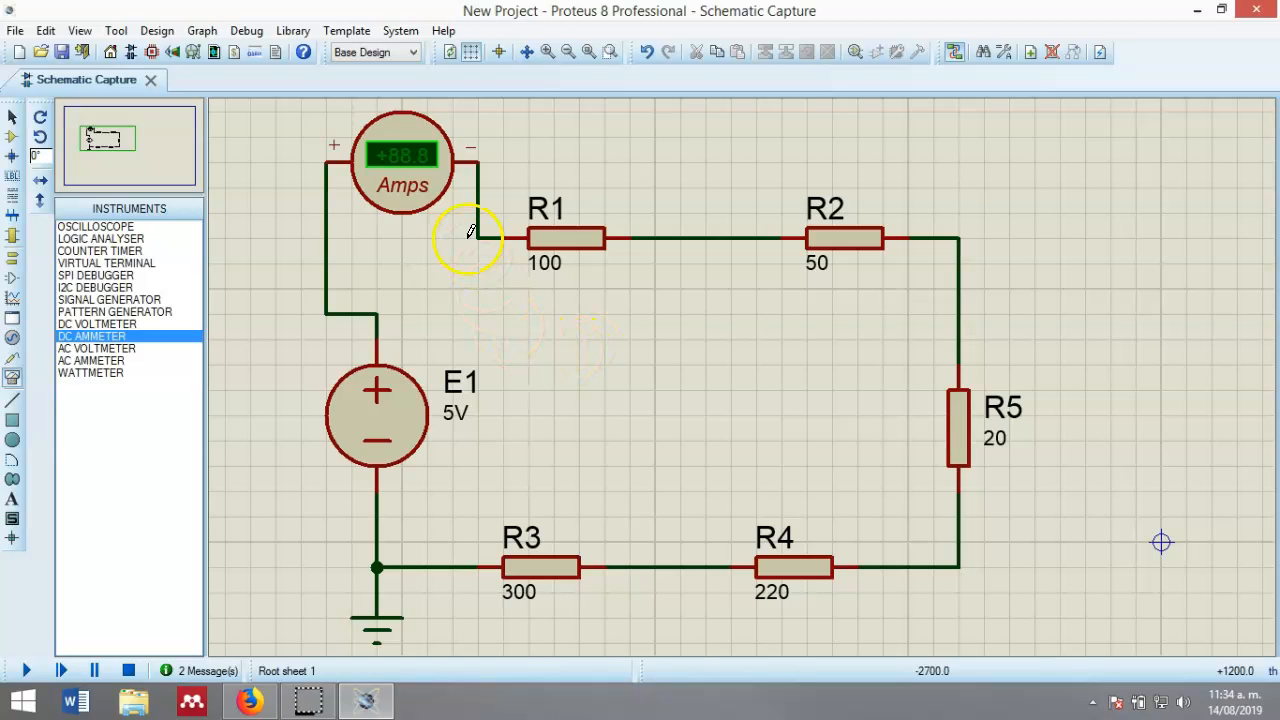
- Run and stop a first current simulation, and set the ammeter's display range to Milliamps
{"action": "left_click", "coordinate": [17, 671]}
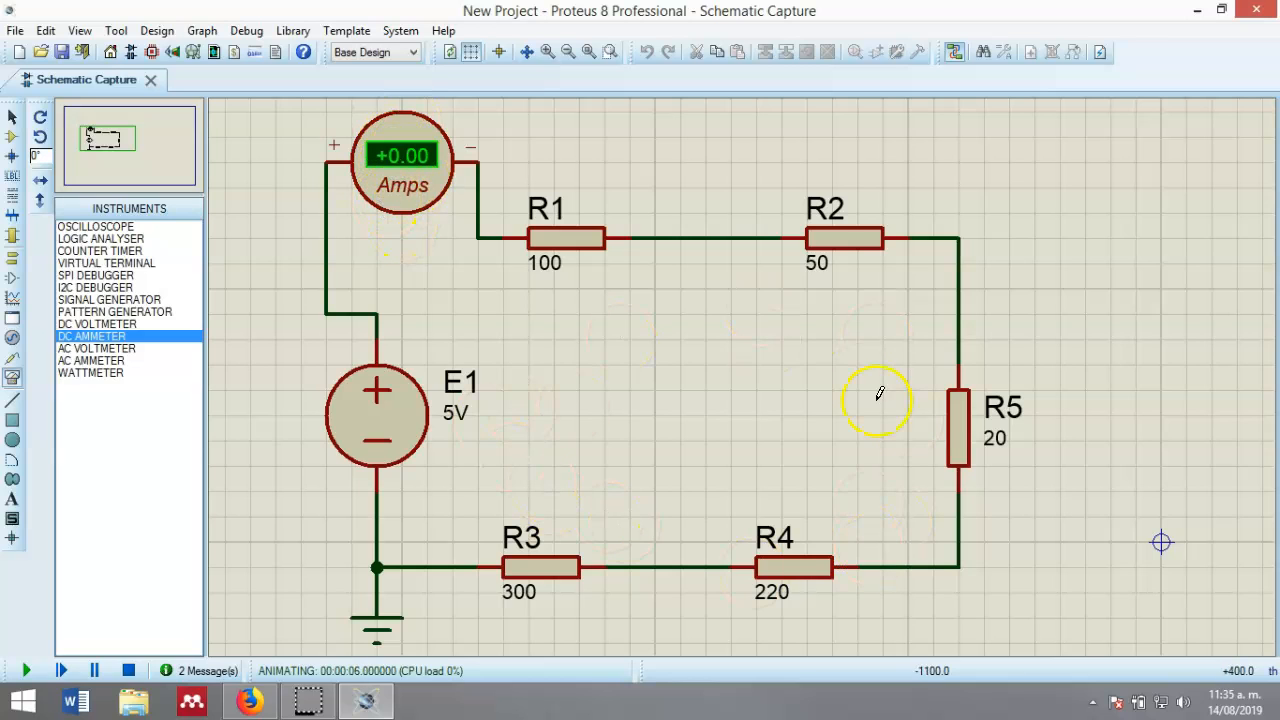
{"action": "left_click", "coordinate": [128, 670]}
{"action": "double_click", "coordinate": [412, 178]}
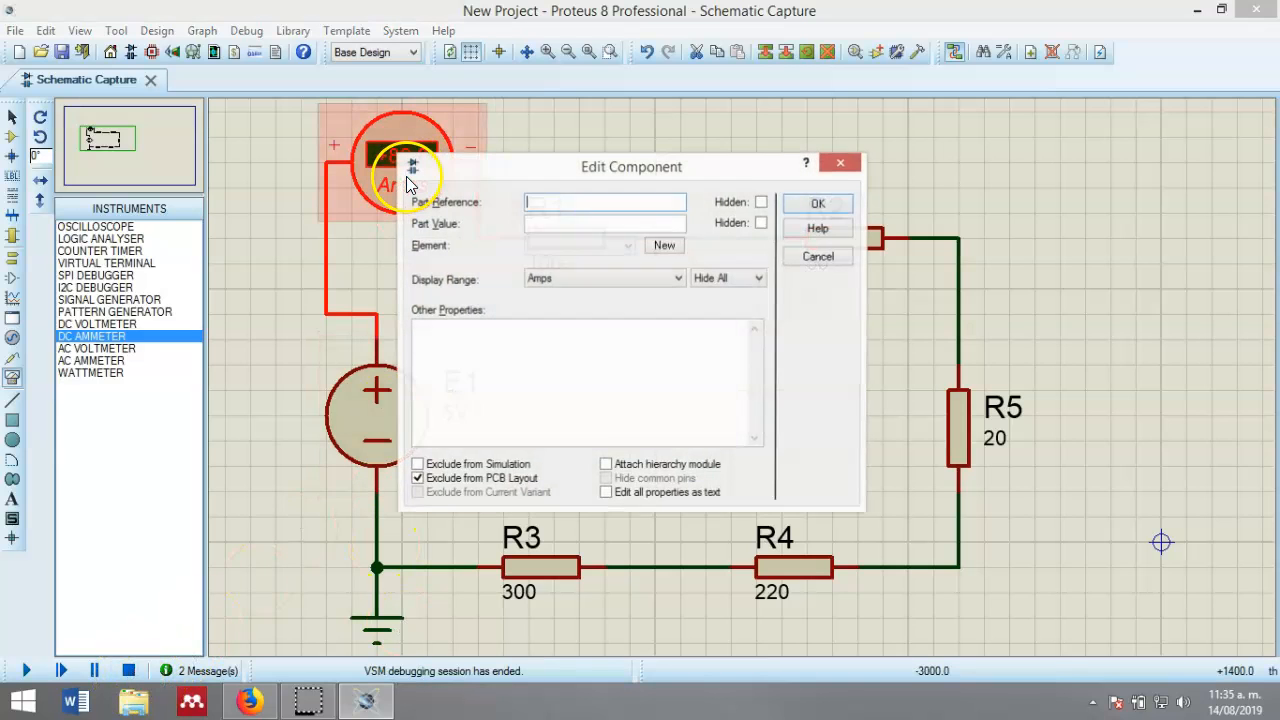
{"action": "left_click", "coordinate": [624, 286]}
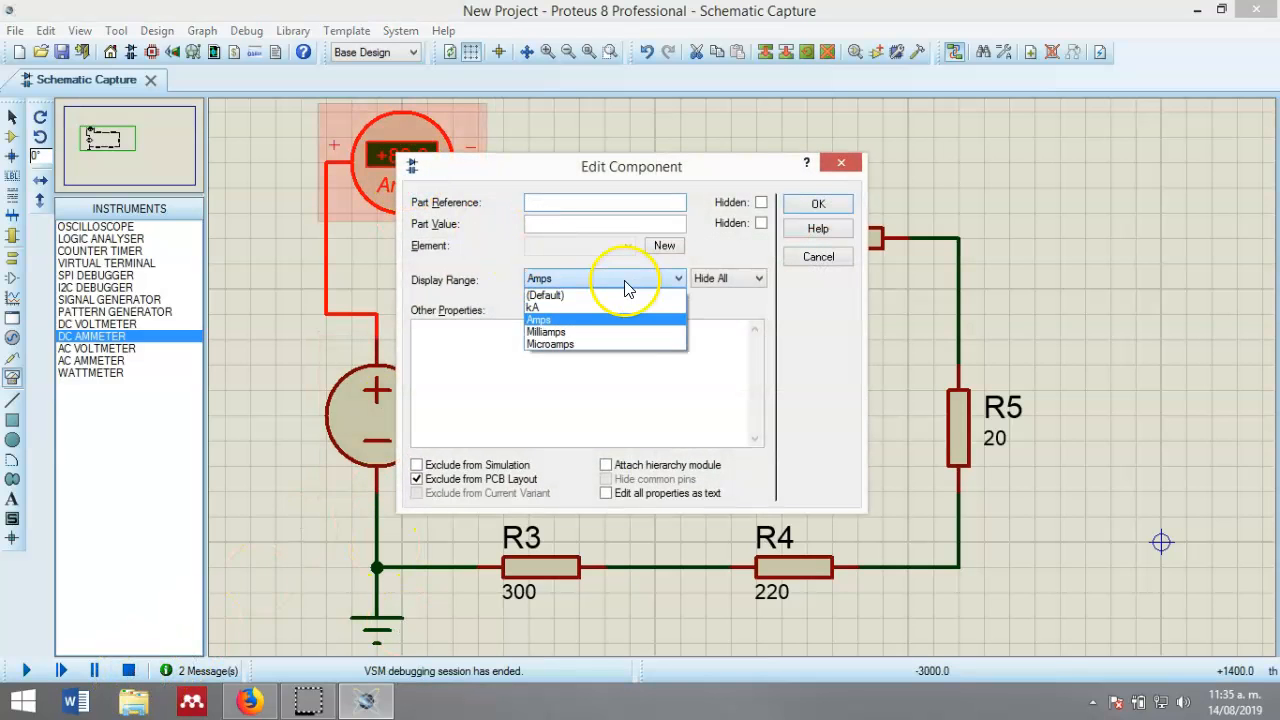
{"action": "left_click", "coordinate": [590, 332]}
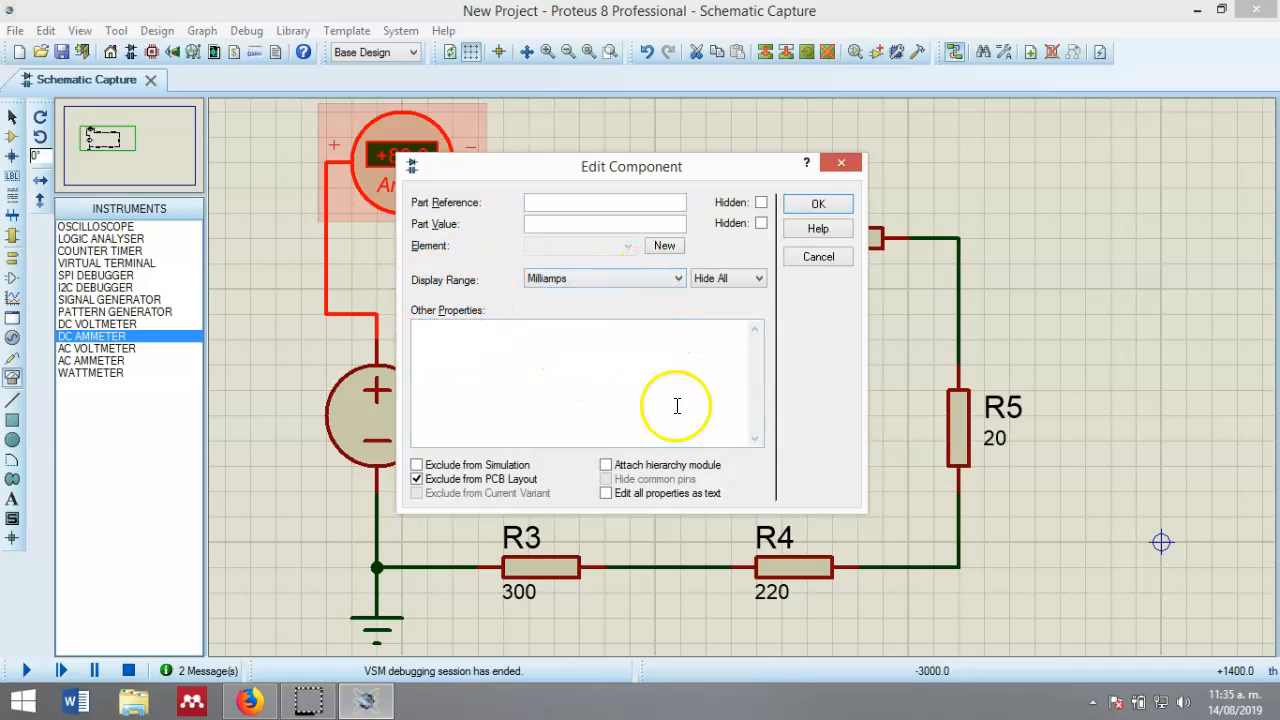
{"action": "left_click", "coordinate": [815, 206]}
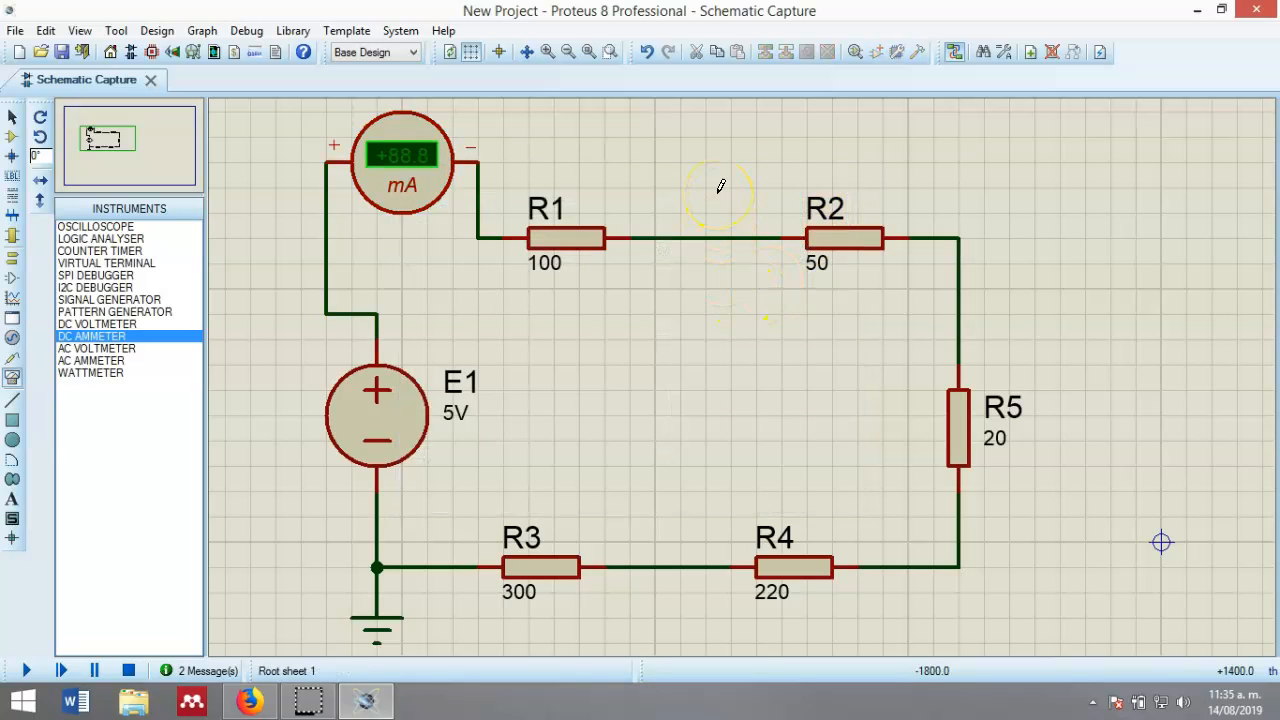
- Run the simulation to read the series current in milliamps and stop it when finished
{"action": "left_click", "coordinate": [18, 665]}
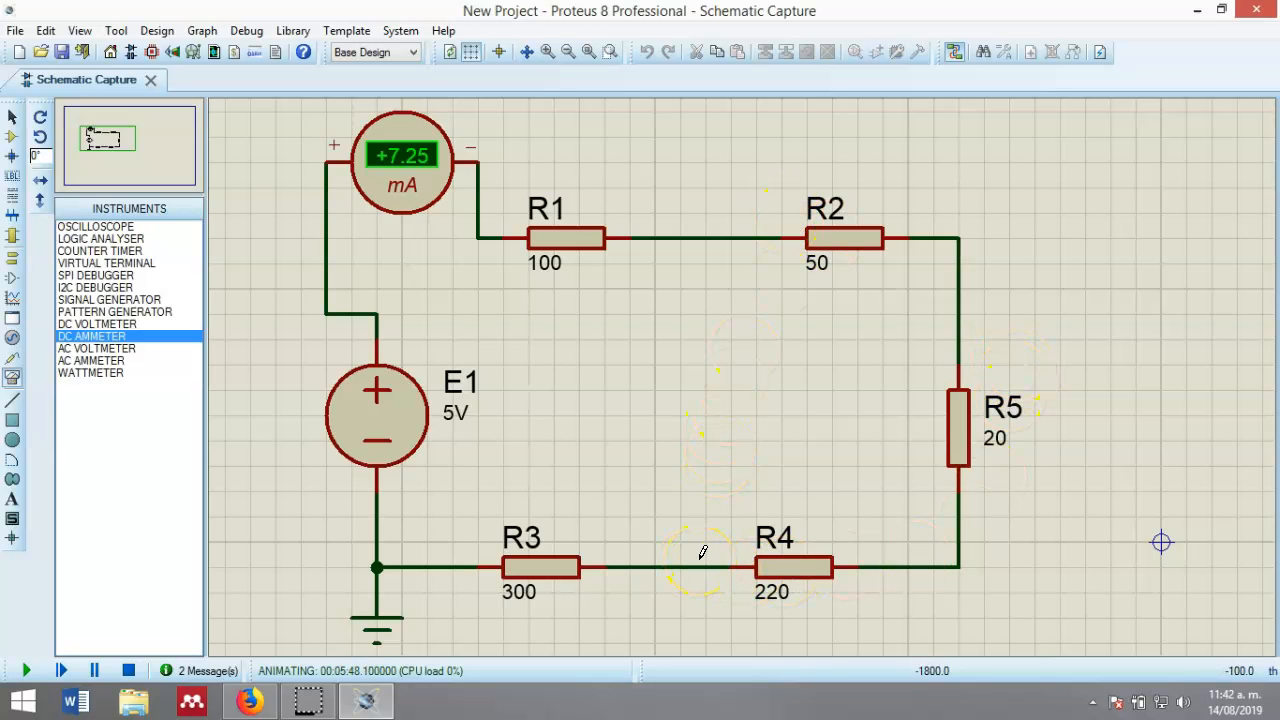
{"action": "left_click", "coordinate": [128, 670]}
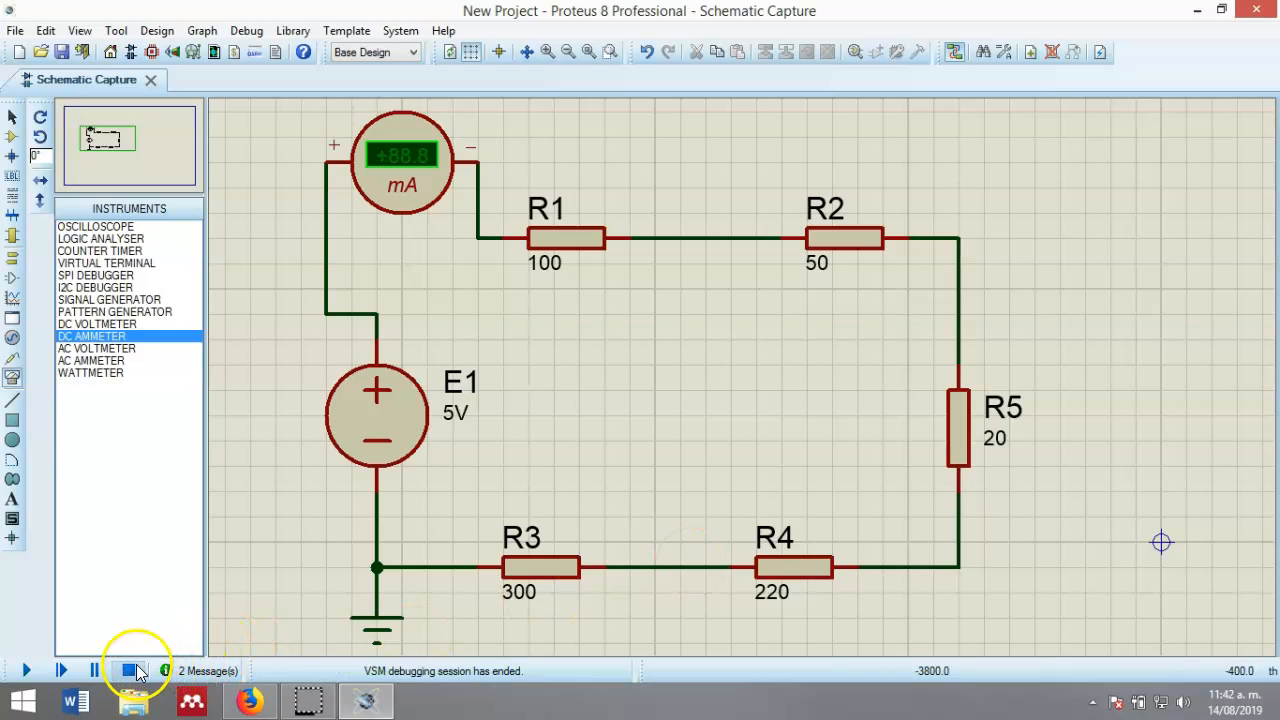
- Replace the wire between R1 and R2 with two open-ended stubs and place a DC ammeter above the gap
{"action": "scroll", "coordinate": [726, 320], "scroll_direction": "down", "scroll_amount": 1}
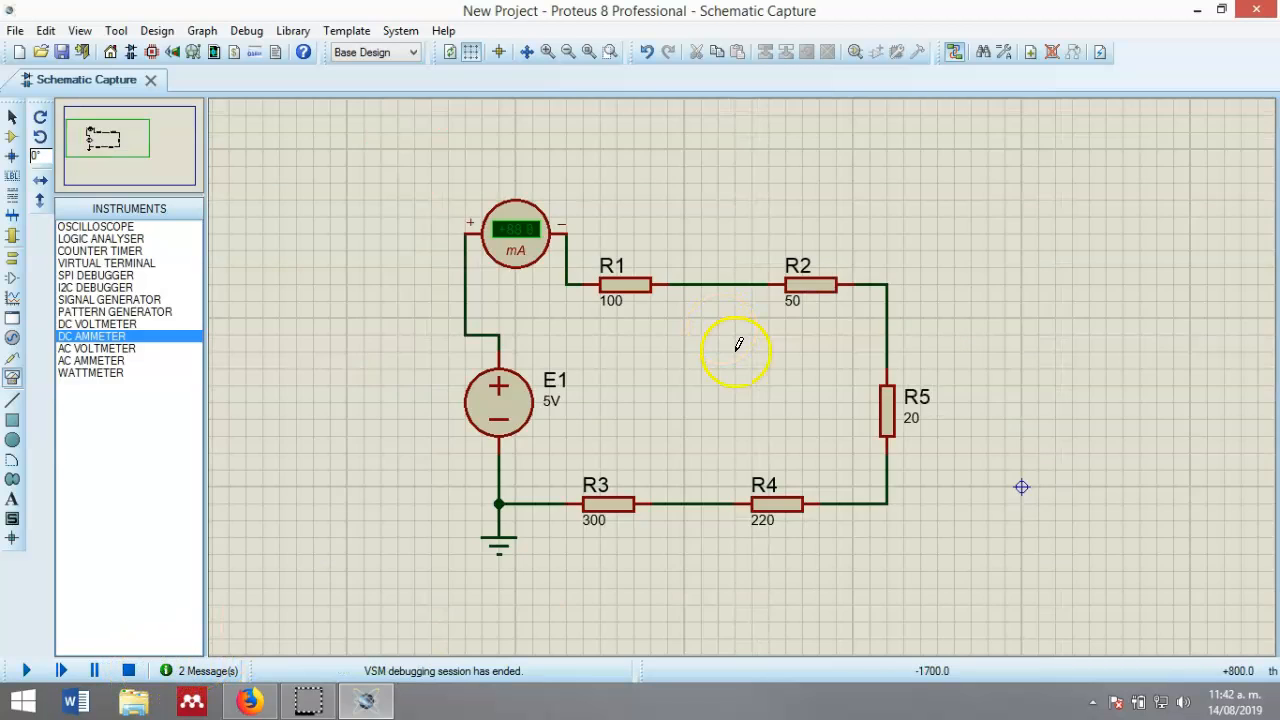
{"action": "scroll", "coordinate": [737, 346], "scroll_direction": "up", "scroll_amount": 1}
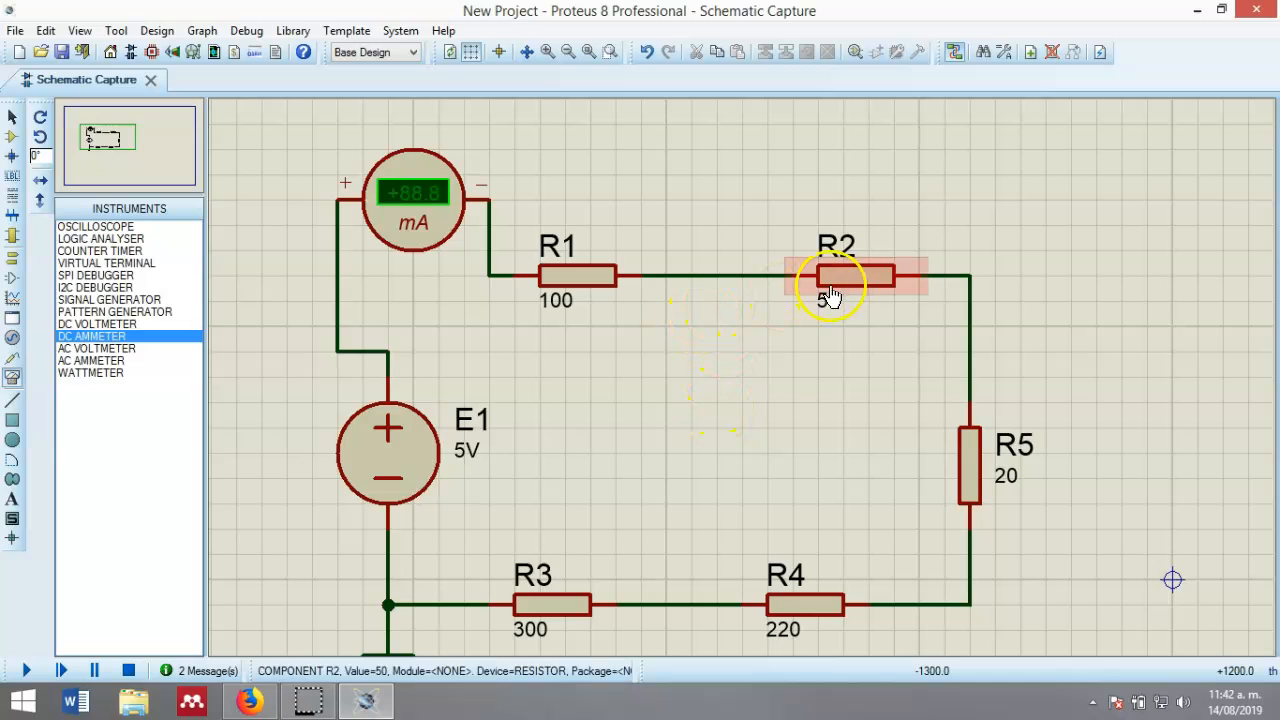
{"action": "right_click", "coordinate": [692, 275]}
{"action": "right_click", "coordinate": [692, 275]}
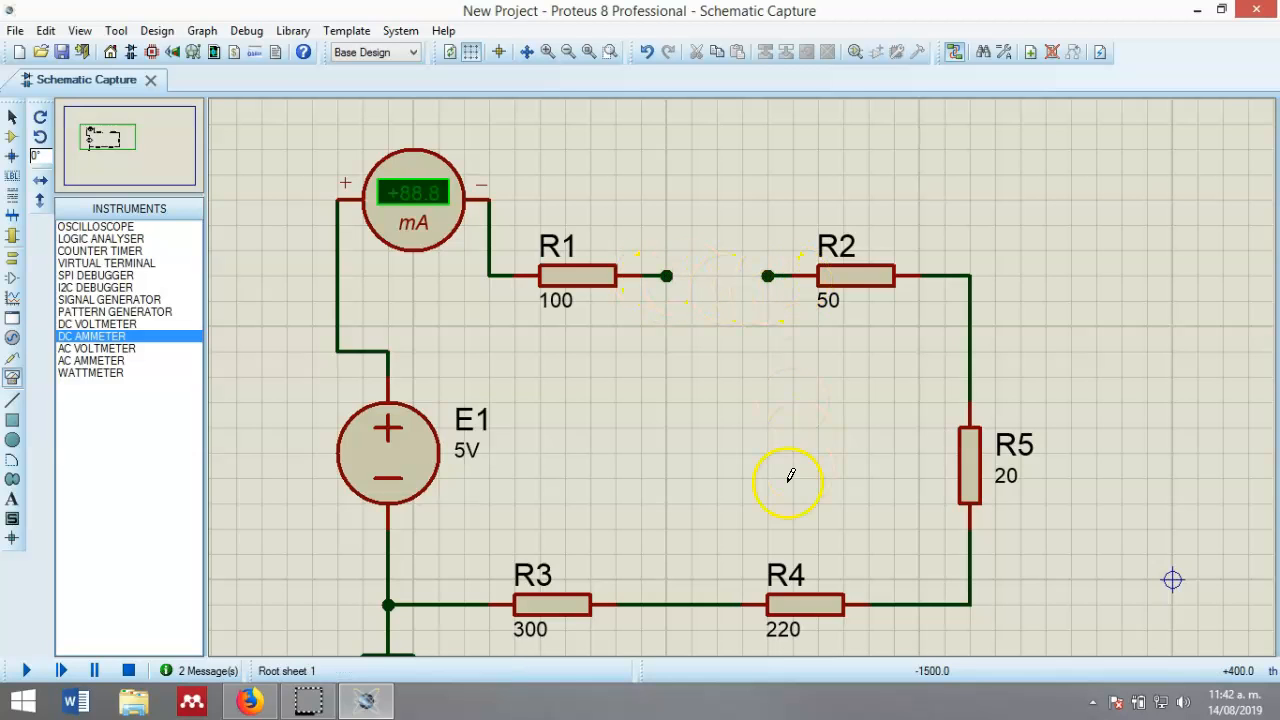
{"action": "scroll", "coordinate": [754, 398], "scroll_direction": "down", "scroll_amount": 1}
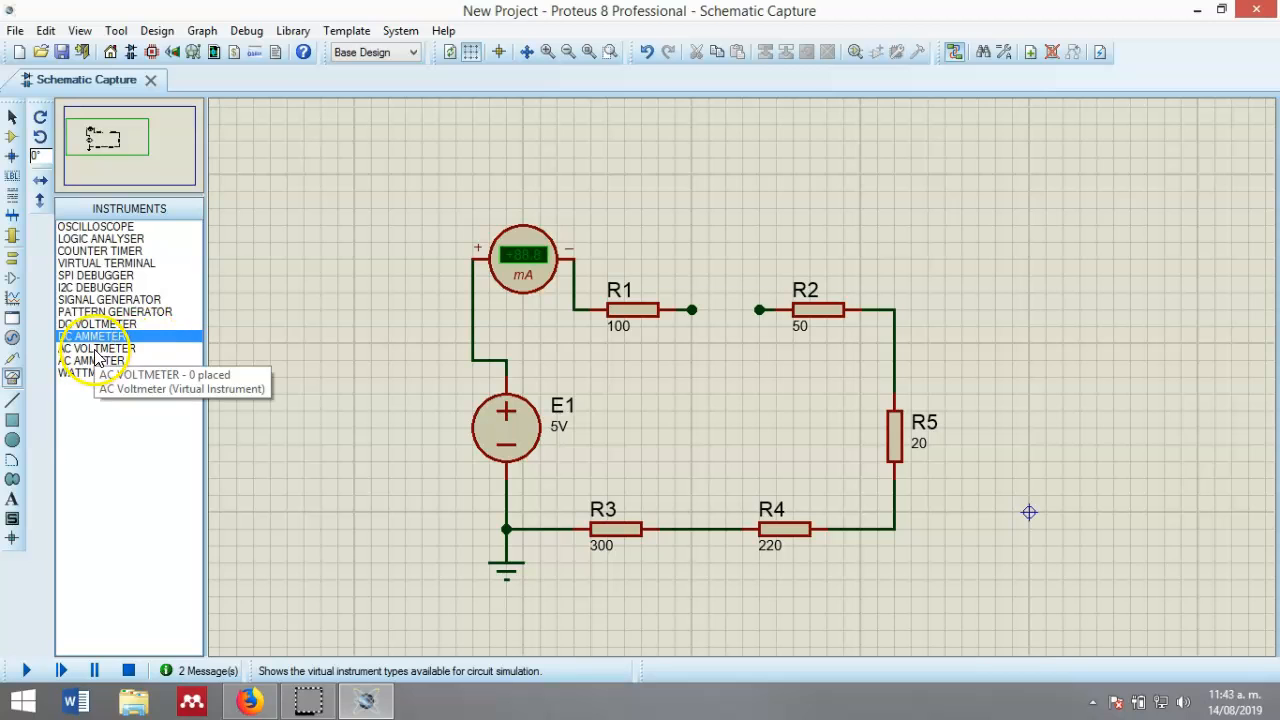
{"action": "left_click", "coordinate": [780, 200]}
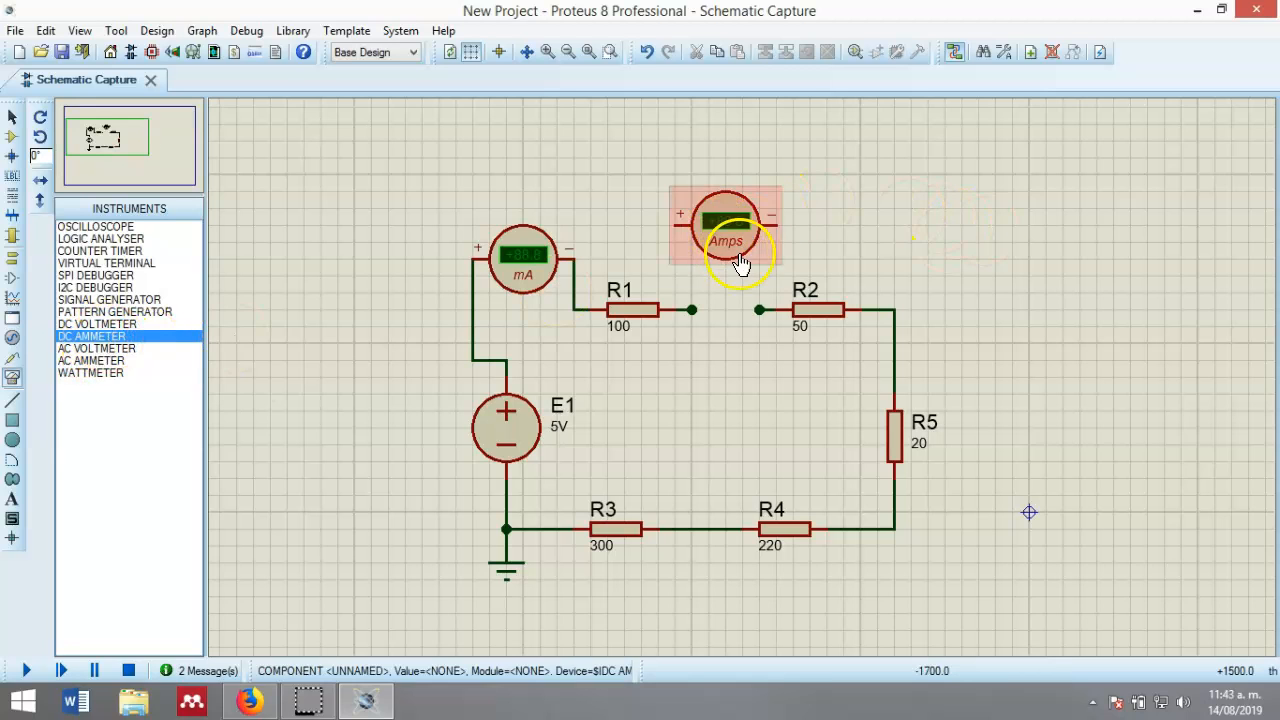
- Wire the second ammeter in series between R1 and R2, positive terminal to the R1 stub and negative terminal to the R2 stub
{"action": "scroll", "coordinate": [740, 263], "scroll_direction": "up", "scroll_amount": 1}
{"action": "left_click", "coordinate": [641, 325]}
{"action": "left_click", "coordinate": [668, 452]}
{"action": "left_click", "coordinate": [792, 325]}
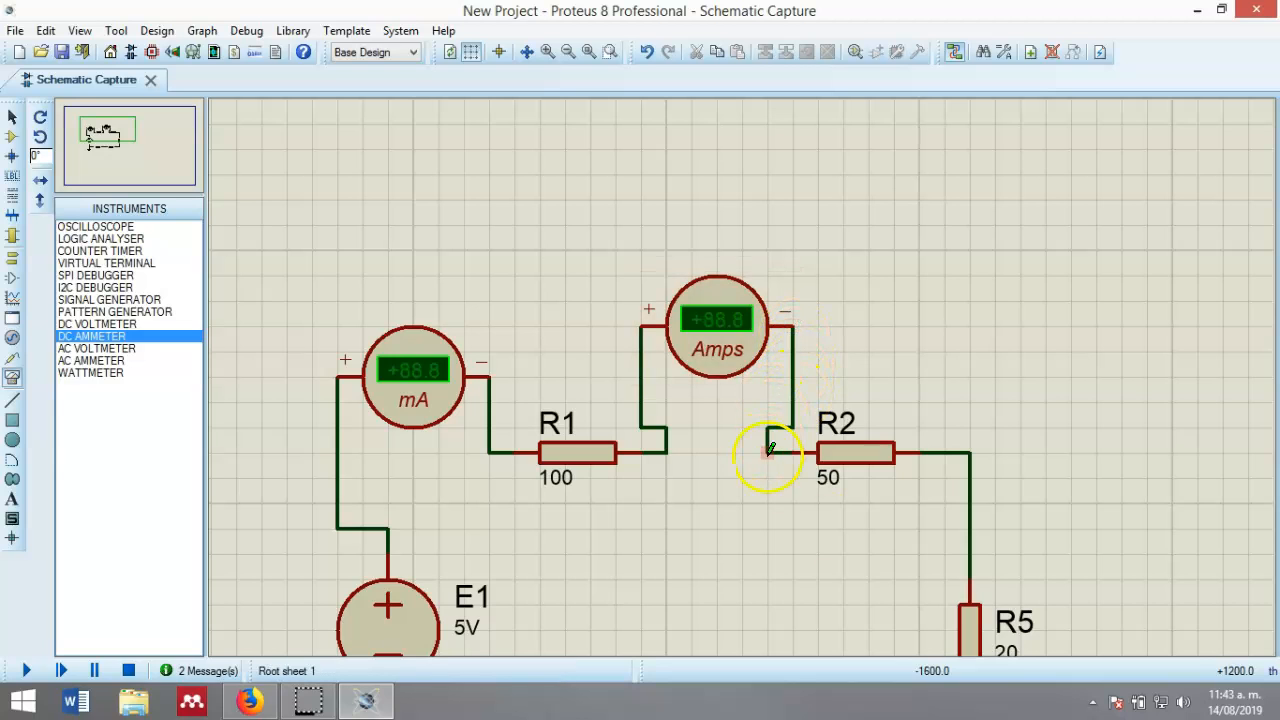
{"action": "left_click", "coordinate": [766, 428]}
- Set the display range of the ammeter between R1 and R2 to Milliamps
{"action": "double_click", "coordinate": [720, 322]}
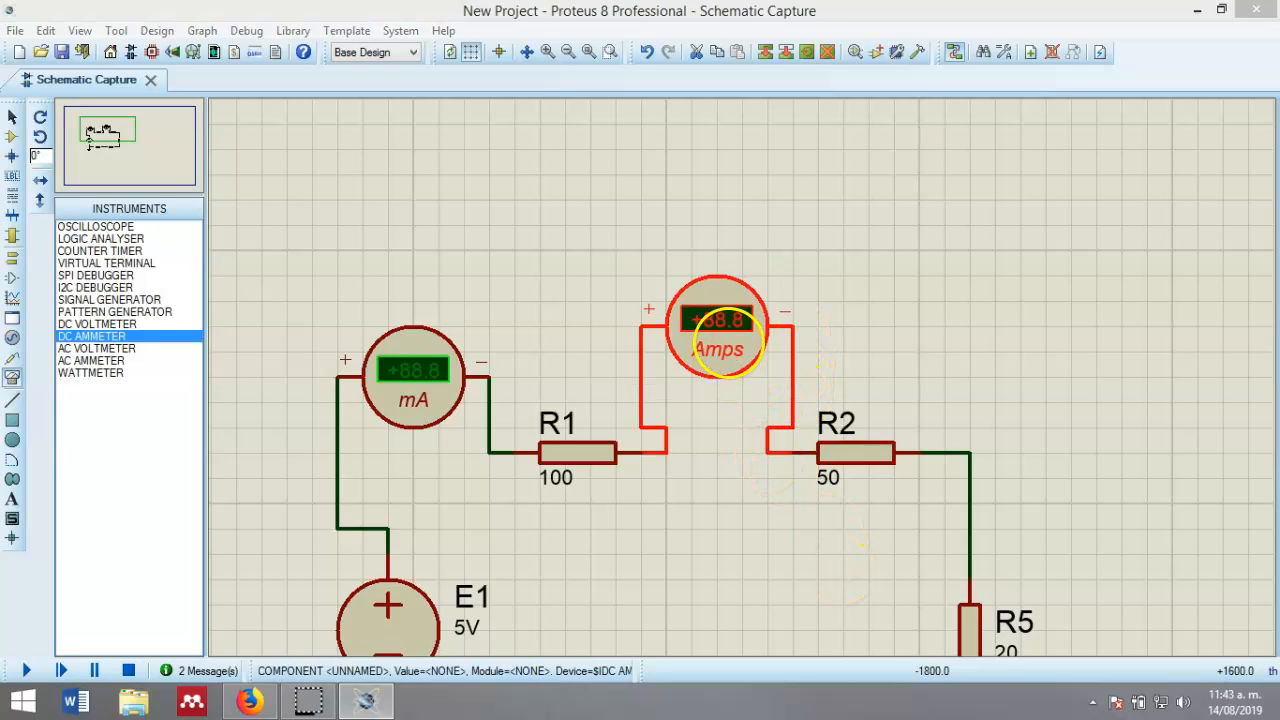
{"action": "left_click", "coordinate": [585, 280]}
{"action": "left_click", "coordinate": [582, 331]}
{"action": "left_click", "coordinate": [818, 204]}
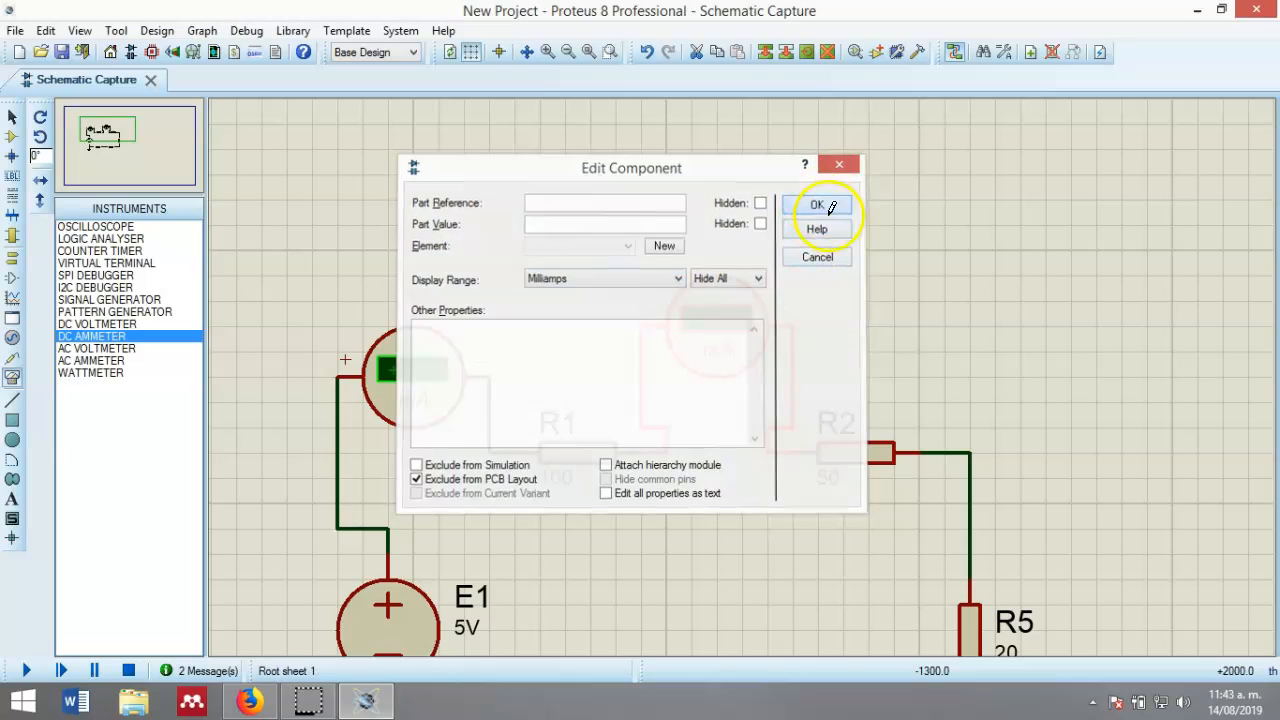
- Run the simulation to compare the currents on both ammeters around the series loop, and stop it when finished
{"action": "left_click", "coordinate": [26, 669]}
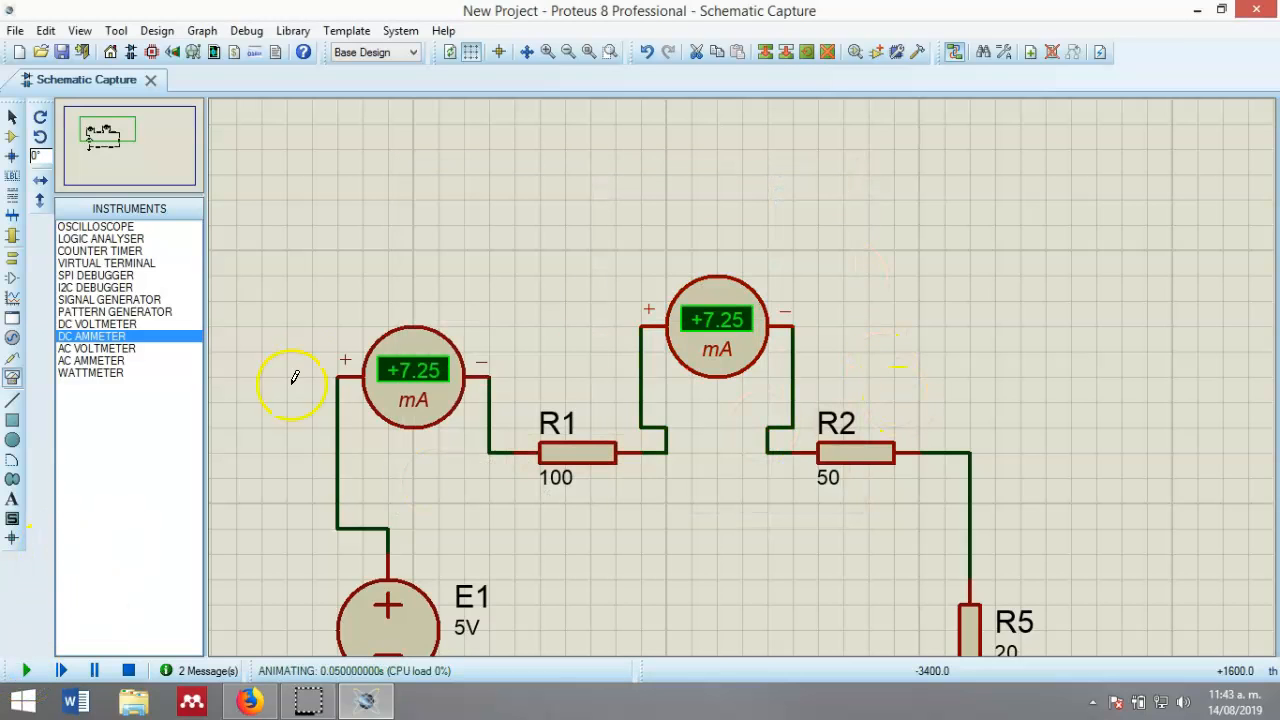
{"action": "scroll", "coordinate": [716, 416], "scroll_direction": "down", "scroll_amount": 3}
{"action": "scroll", "coordinate": [752, 254], "scroll_direction": "up", "scroll_amount": 2}
{"action": "scroll", "coordinate": [740, 460], "scroll_direction": "down", "scroll_amount": 1}
{"action": "scroll", "coordinate": [745, 370], "scroll_direction": "up", "scroll_amount": 1}
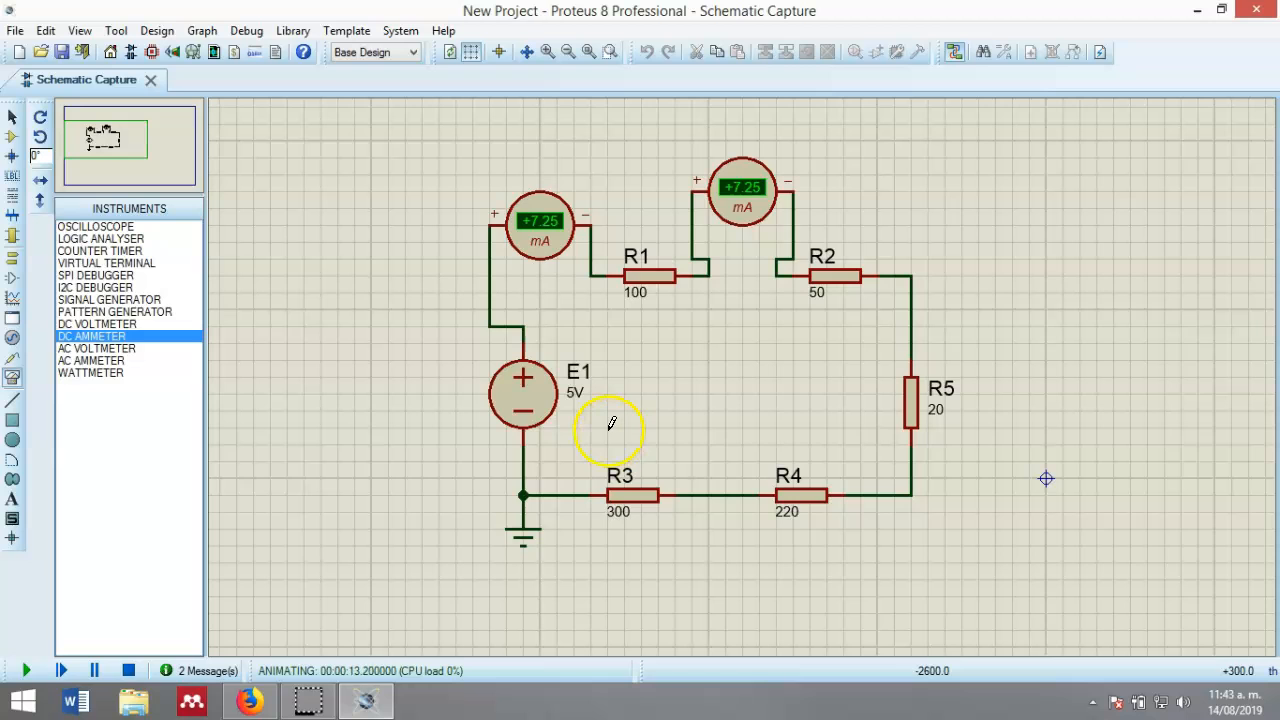
{"action": "scroll", "coordinate": [612, 423], "scroll_direction": "down", "scroll_amount": 1}
{"action": "scroll", "coordinate": [749, 406], "scroll_direction": "up", "scroll_amount": 1}
{"action": "scroll", "coordinate": [740, 366], "scroll_direction": "down", "scroll_amount": 2}
{"action": "scroll", "coordinate": [742, 386], "scroll_direction": "up", "scroll_amount": 2}
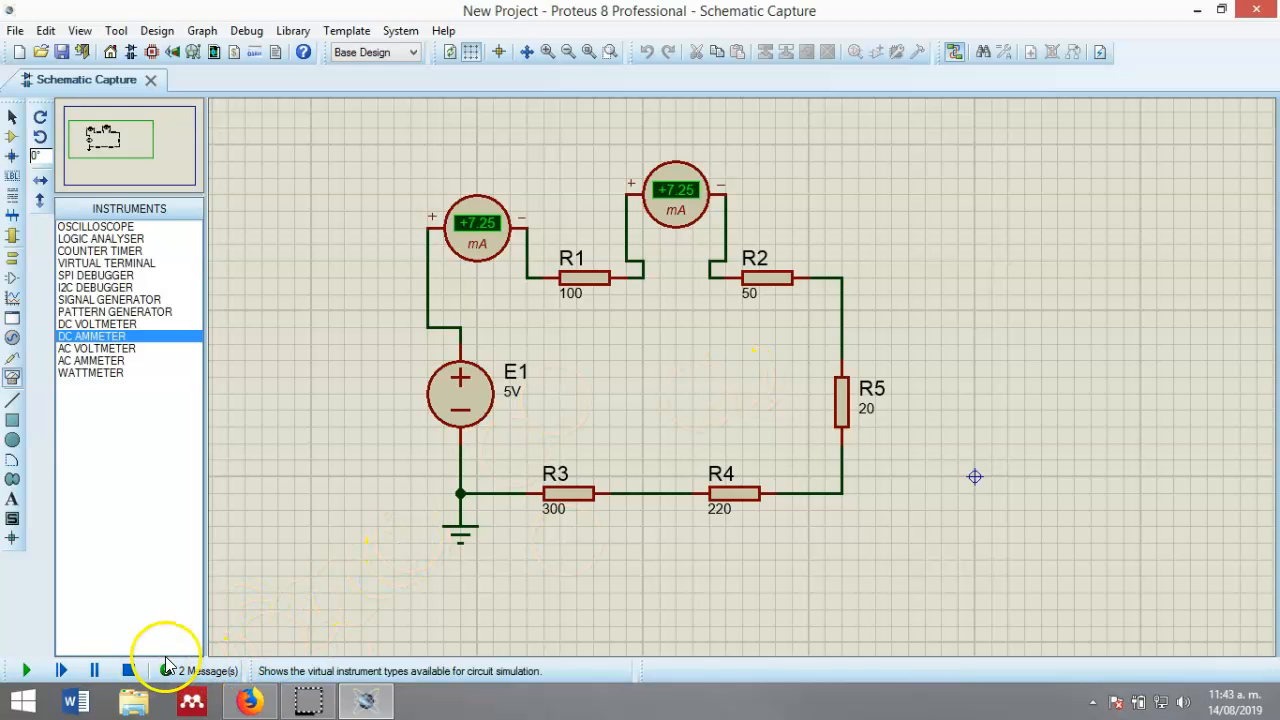
{"action": "left_click", "coordinate": [128, 670]}
- Delete both ammeters and all wires linking the resistors and E1, keeping only the wire from E1 to ground
{"action": "scroll", "coordinate": [738, 370], "scroll_direction": "up", "scroll_amount": 1}
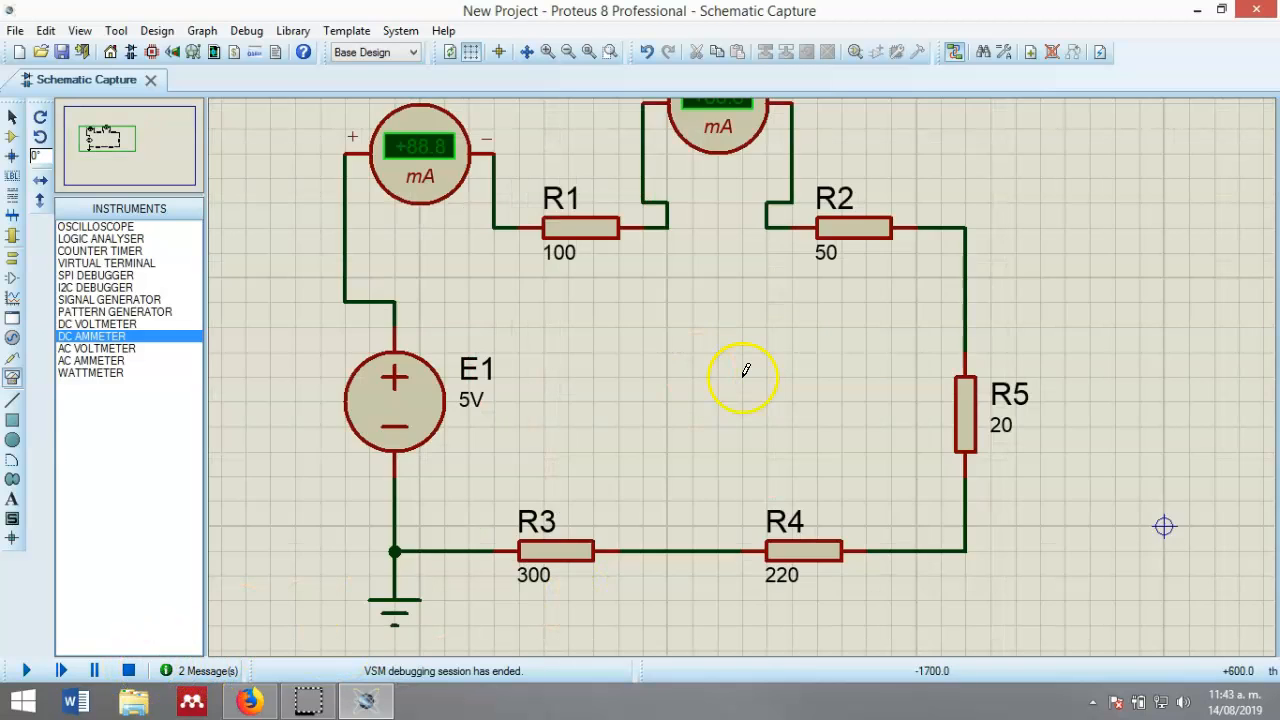
{"action": "scroll", "coordinate": [745, 370], "scroll_direction": "down", "scroll_amount": 1}
{"action": "right_click", "coordinate": [546, 240]}
{"action": "right_click", "coordinate": [542, 240]}
{"action": "right_click", "coordinate": [726, 219]}
{"action": "right_click", "coordinate": [726, 219]}
{"action": "right_click", "coordinate": [543, 492]}
{"action": "right_click", "coordinate": [543, 492]}
{"action": "right_click", "coordinate": [712, 492]}
{"action": "right_click", "coordinate": [712, 492]}
{"action": "right_click", "coordinate": [912, 325]}
{"action": "right_click", "coordinate": [912, 325]}
{"action": "right_click", "coordinate": [872, 491]}
{"action": "right_click", "coordinate": [872, 491]}
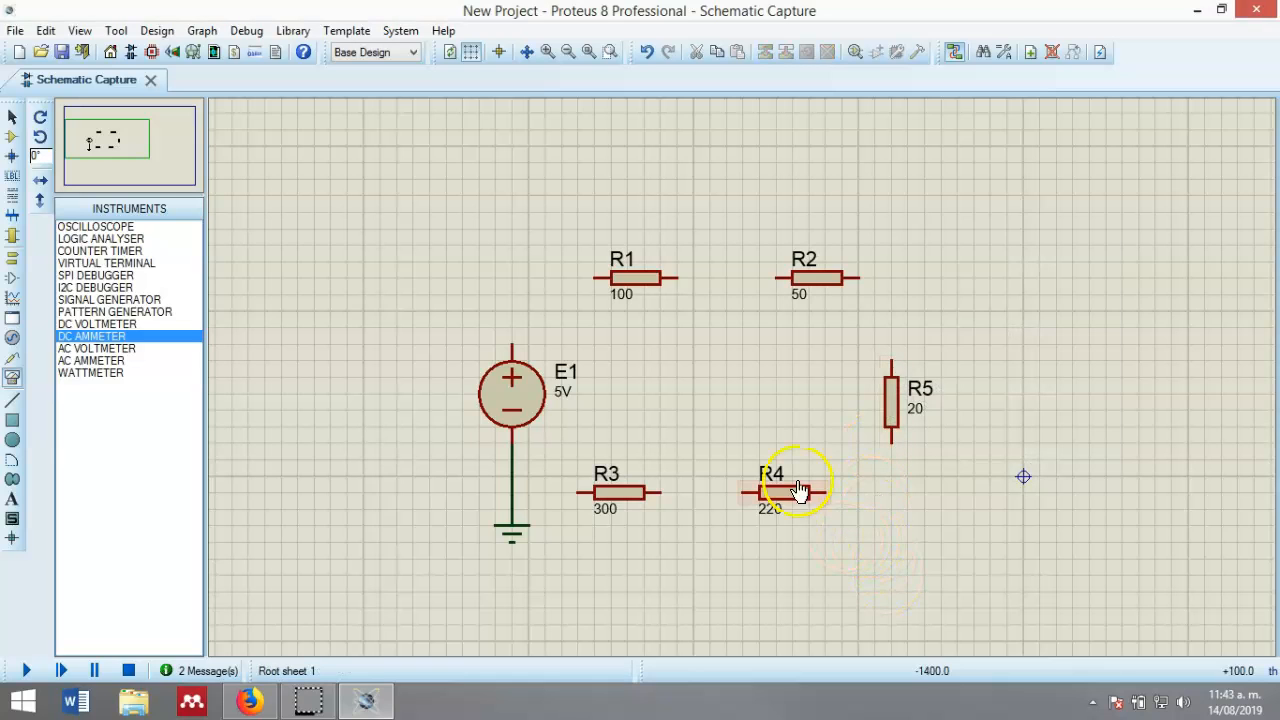
- Move the five resistors together farther right and down from E1 to free space on the sheet
{"action": "left_click_drag", "start_coordinate": [561, 193], "coordinate": [989, 557]}
{"action": "left_click_drag", "start_coordinate": [816, 506], "coordinate": [898, 572]}
{"action": "left_click", "coordinate": [1206, 368]}
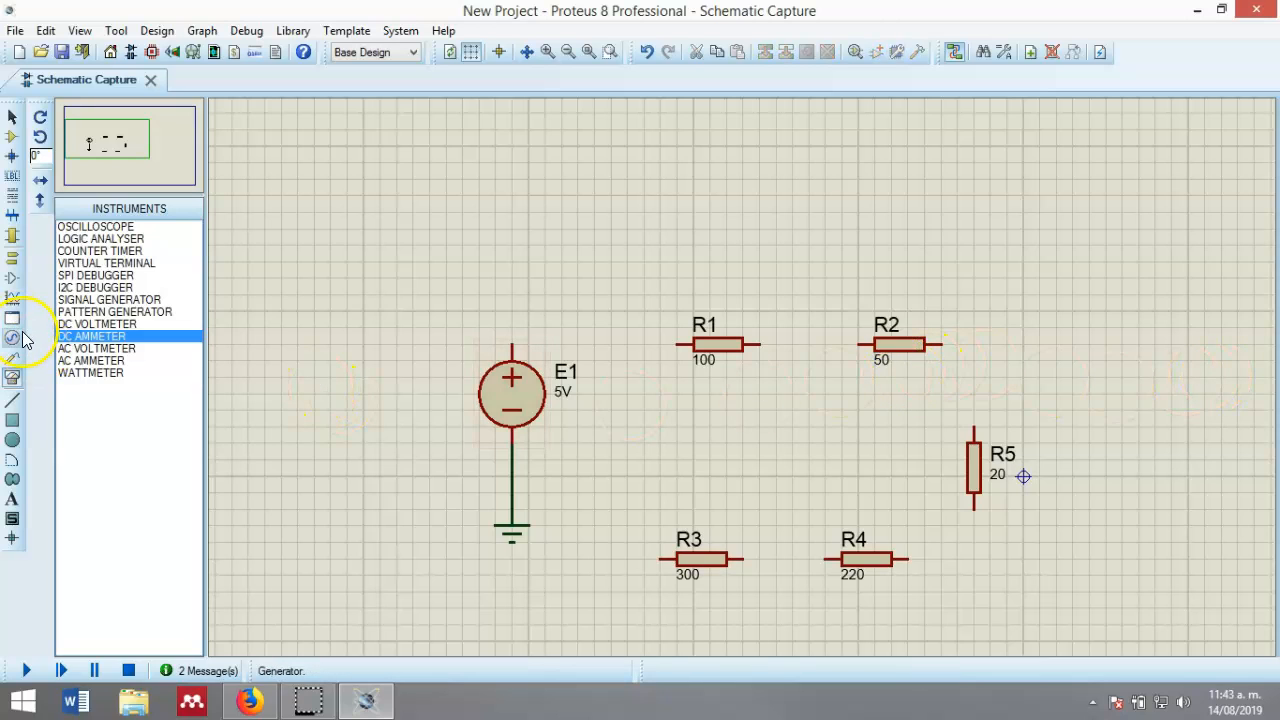
- Place two new resistors side by side above E1
{"action": "left_click", "coordinate": [12, 136]}
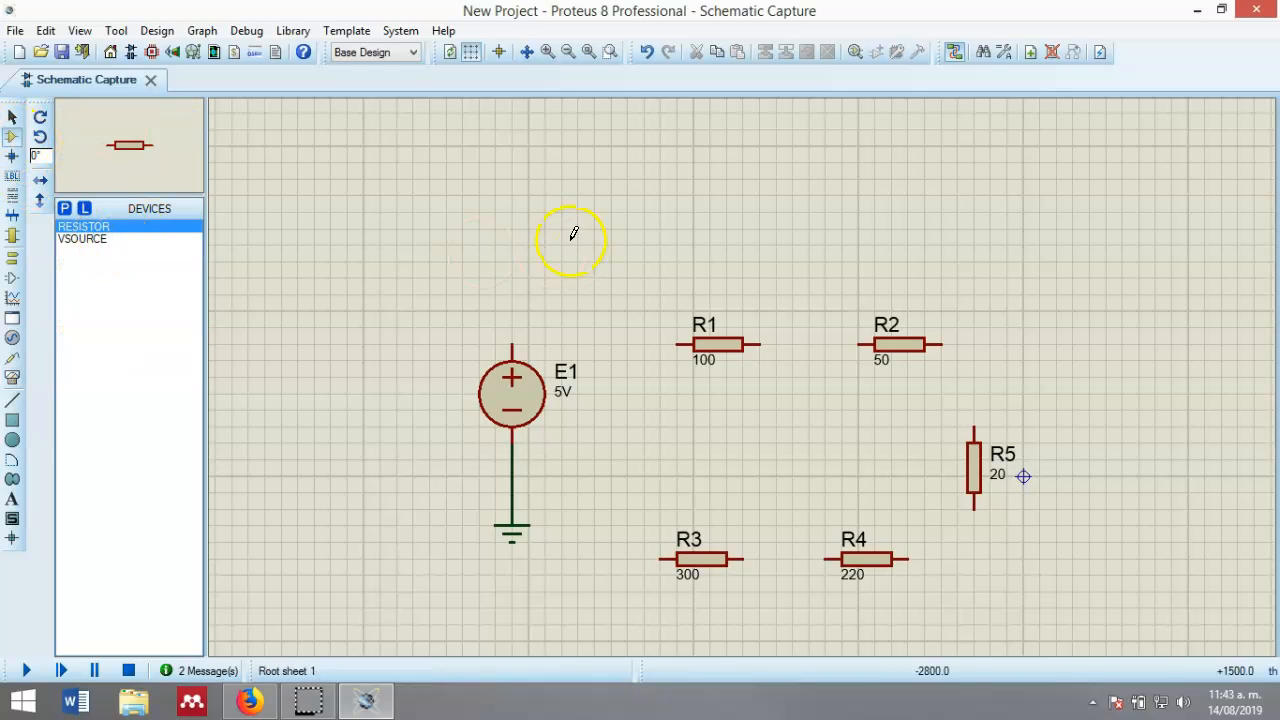
{"action": "left_click", "coordinate": [520, 180]}
{"action": "left_click", "coordinate": [536, 179]}
{"action": "left_click", "coordinate": [640, 192]}
{"action": "left_click", "coordinate": [625, 194]}
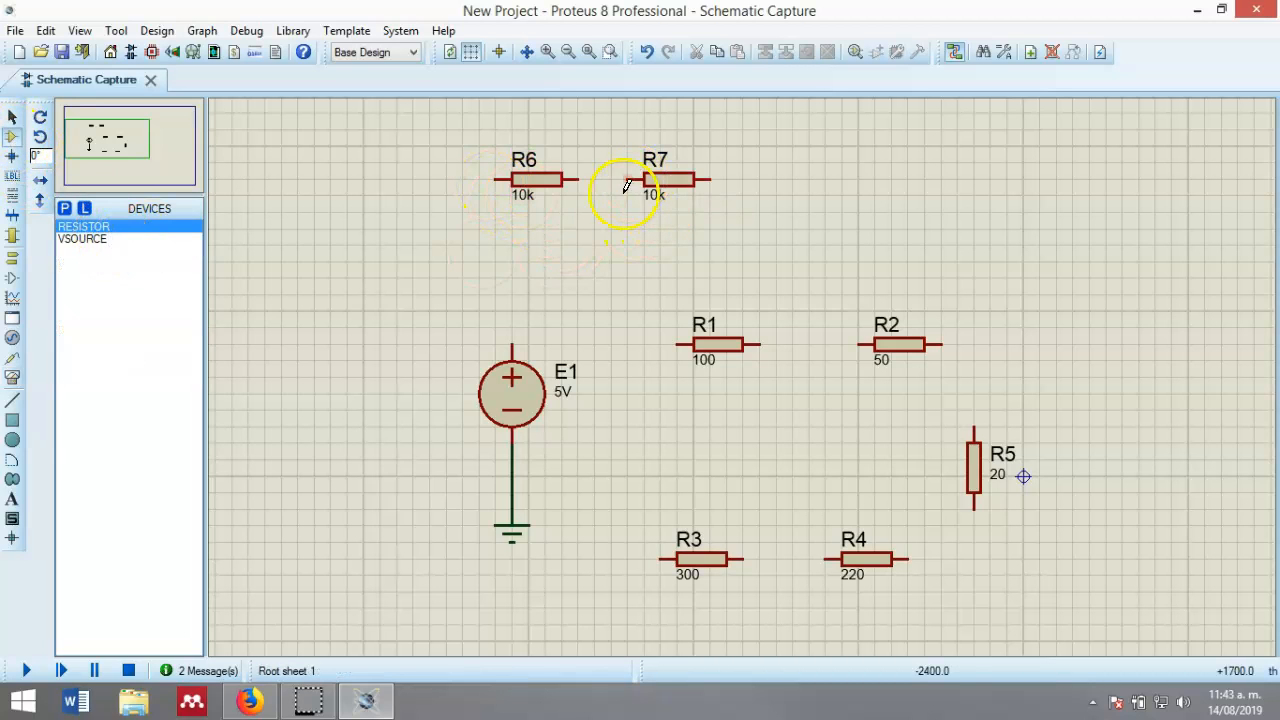
- Wire the facing terminals of the two new resistors together
{"action": "scroll", "coordinate": [623, 194], "scroll_direction": "up", "scroll_amount": 1}
{"action": "left_click", "coordinate": [670, 352]}
{"action": "left_click", "coordinate": [741, 352]}
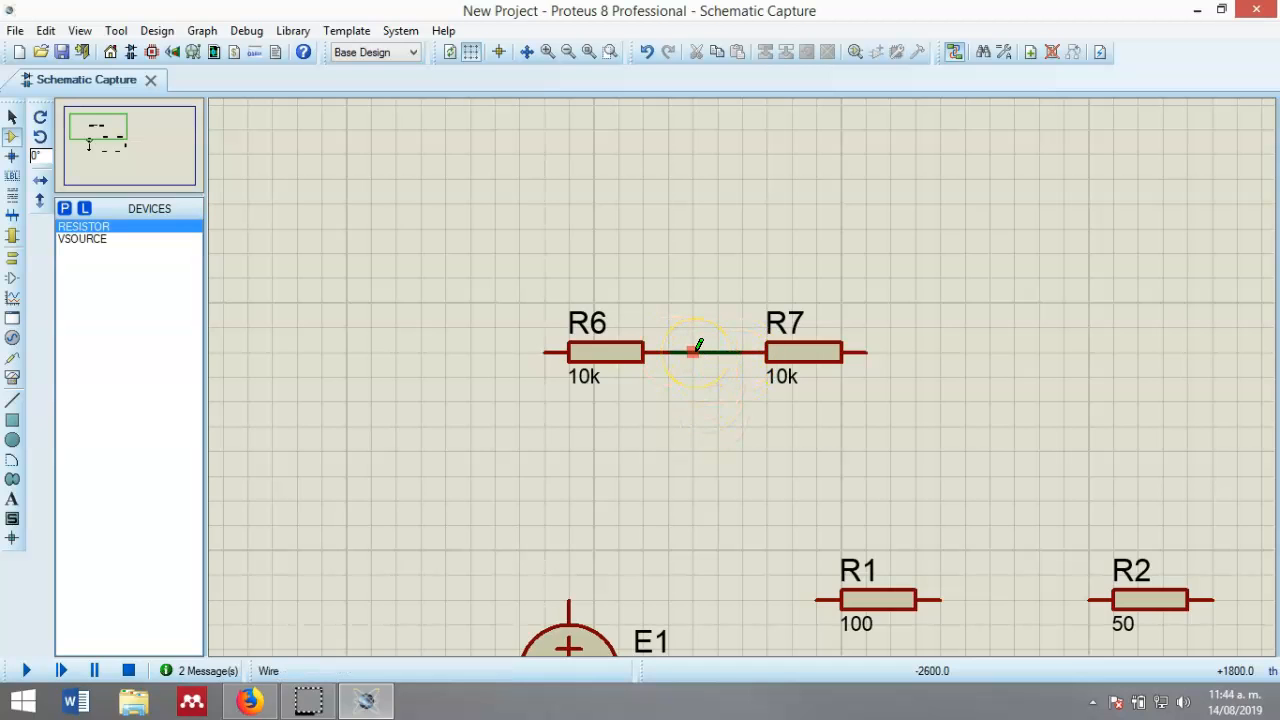
- Place two more resistors, one above the other, to the right of the R6–R7 pair
{"action": "scroll", "coordinate": [1020, 447], "scroll_direction": "down", "scroll_amount": 1}
{"action": "left_click", "coordinate": [988, 290]}
{"action": "left_click", "coordinate": [970, 255]}
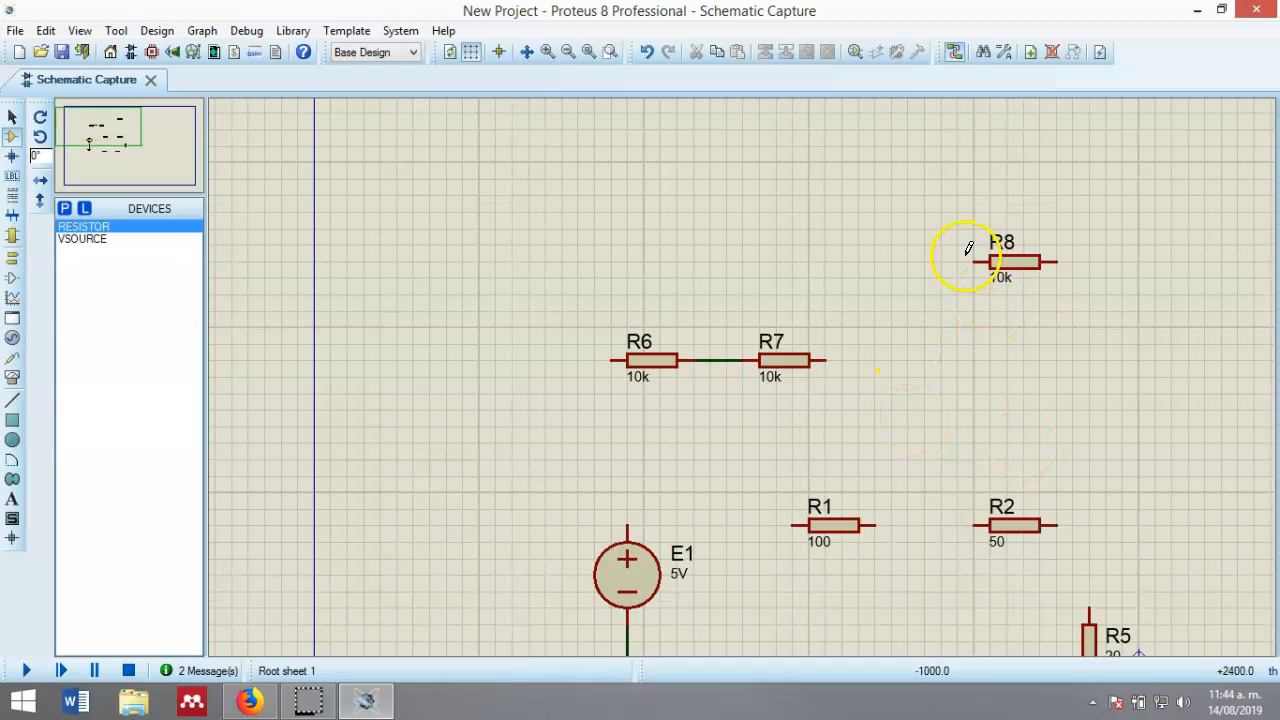
{"action": "scroll", "coordinate": [966, 251], "scroll_direction": "up", "scroll_amount": 1}
{"action": "left_click", "coordinate": [670, 482]}
{"action": "left_click", "coordinate": [638, 425]}
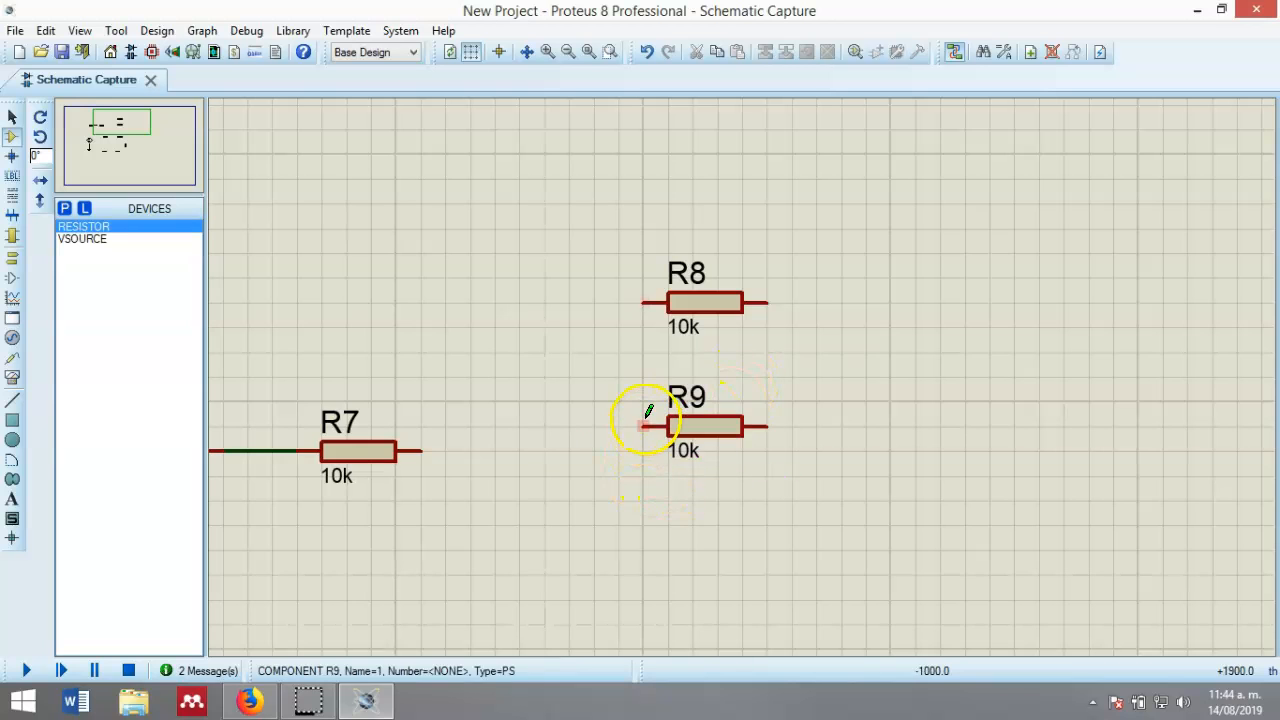
- Wire R8 and R9 in parallel by joining their right terminals together and their left terminals together
{"action": "scroll", "coordinate": [695, 391], "scroll_direction": "down", "scroll_amount": 1}
{"action": "scroll", "coordinate": [697, 351], "scroll_direction": "up", "scroll_amount": 2}
{"action": "left_click", "coordinate": [870, 329]}
{"action": "left_click", "coordinate": [866, 450]}
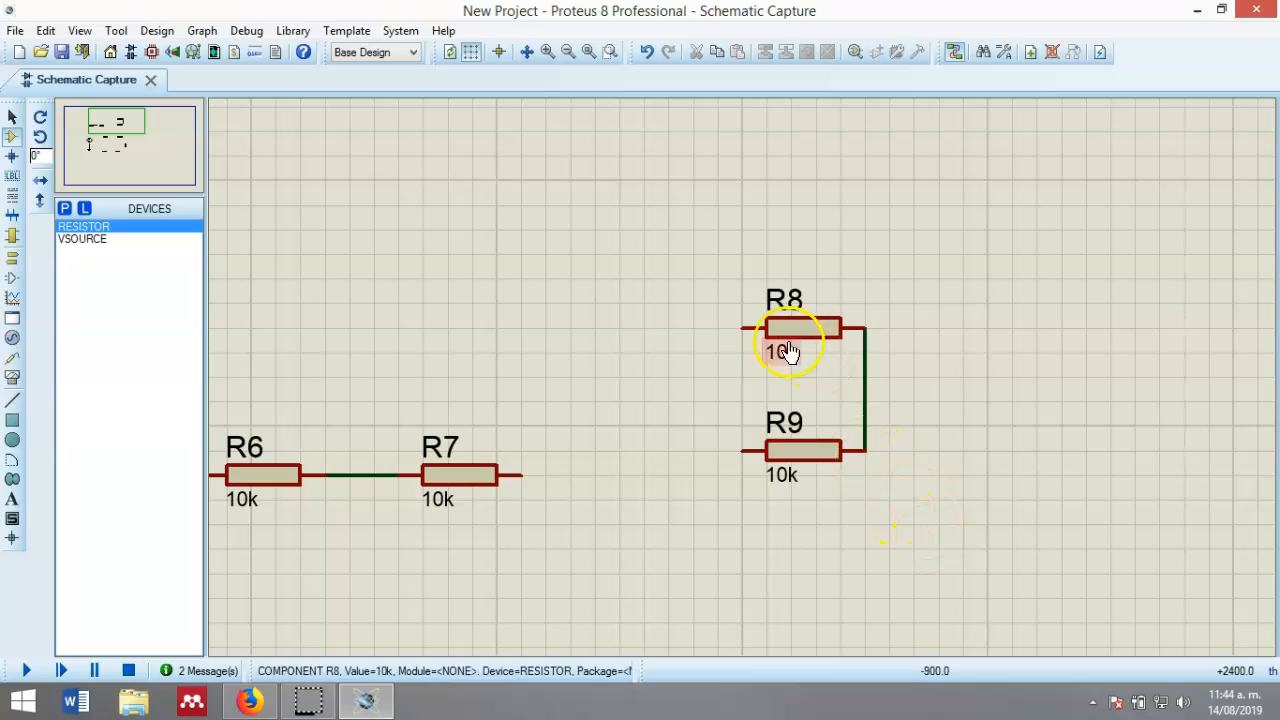
{"action": "left_click", "coordinate": [741, 328]}
{"action": "left_click", "coordinate": [741, 450]}
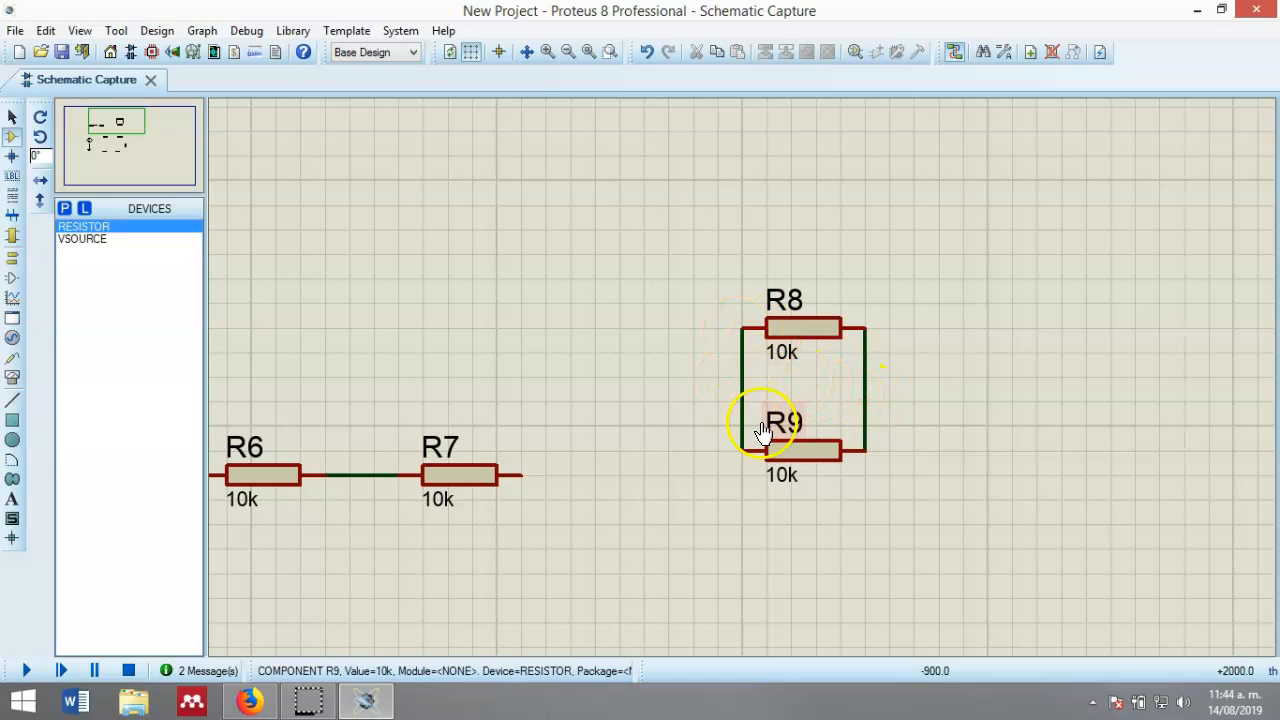
- Delete the four example resistors R6 to R9 together with their wires
{"action": "scroll", "coordinate": [763, 470], "scroll_direction": "down", "scroll_amount": 1}
{"action": "scroll", "coordinate": [560, 420], "scroll_direction": "up", "scroll_amount": 1}
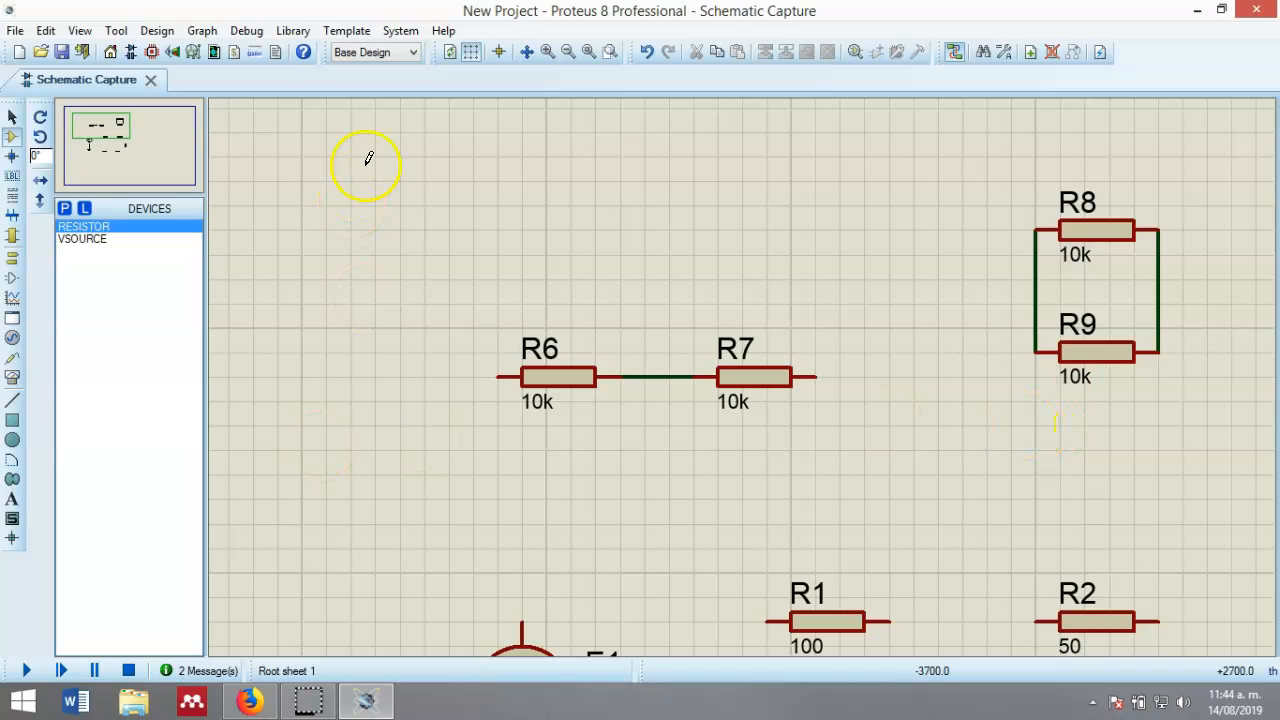
{"action": "left_click_drag", "start_coordinate": [425, 132], "coordinate": [1207, 474]}
{"action": "key", "text": "Delete"}
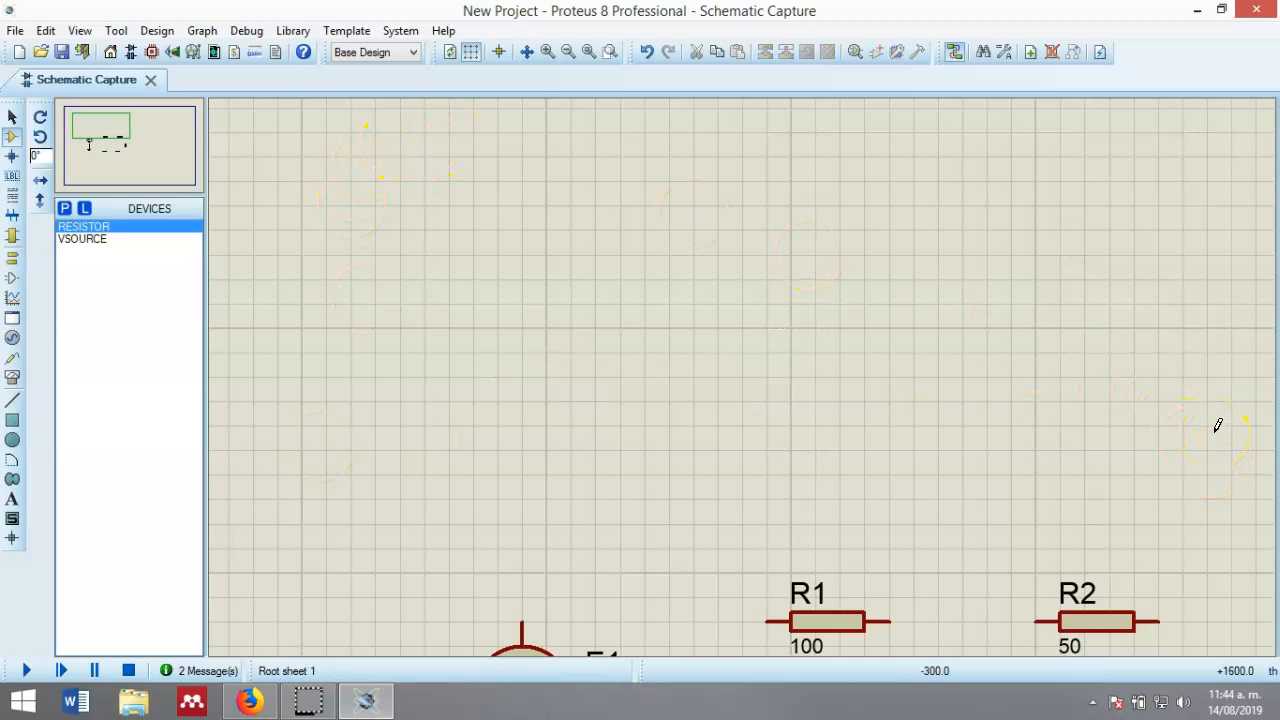
- Rotate R1 and R2 clockwise and place them upright side by side to the right of E1
{"action": "scroll", "coordinate": [840, 380], "scroll_direction": "down", "scroll_amount": 2}
{"action": "scroll", "coordinate": [745, 370], "scroll_direction": "up", "scroll_amount": 2}
{"action": "scroll", "coordinate": [743, 369], "scroll_direction": "down", "scroll_amount": 1}
{"action": "scroll", "coordinate": [745, 375], "scroll_direction": "up", "scroll_amount": 1}
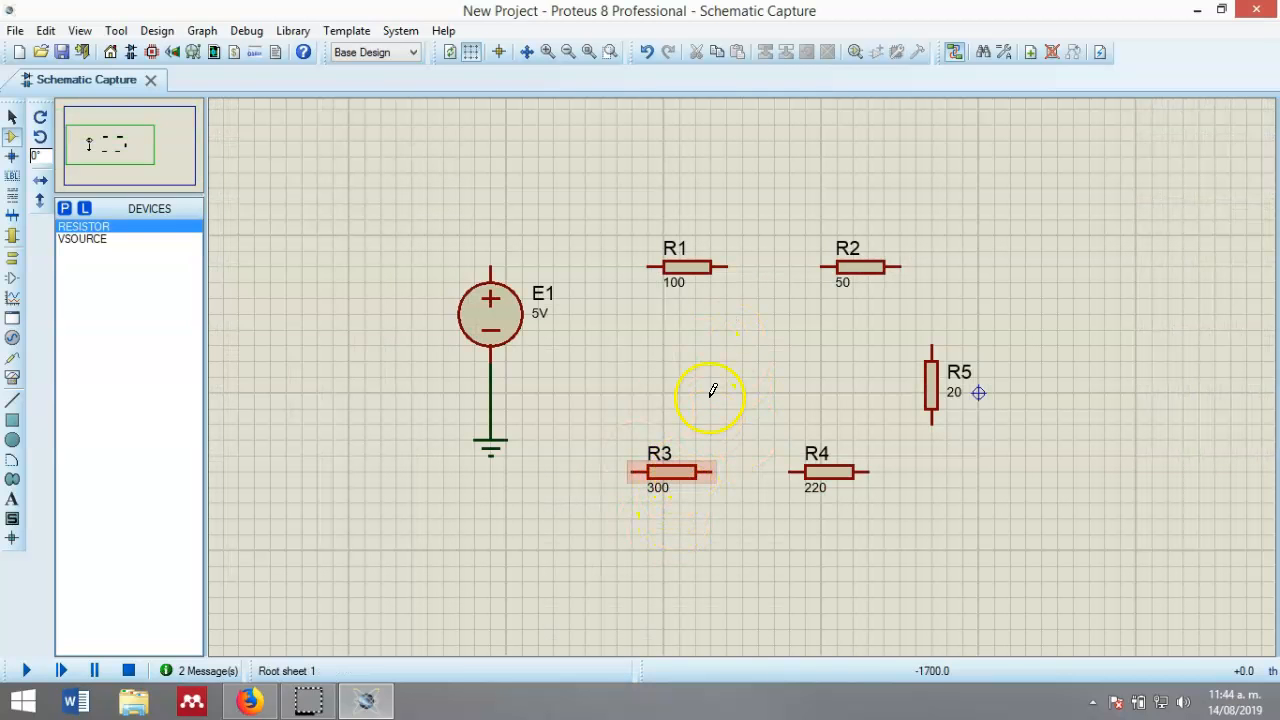
{"action": "scroll", "coordinate": [711, 340], "scroll_direction": "up", "scroll_amount": 1}
{"action": "right_click", "coordinate": [725, 255]}
{"action": "left_click", "coordinate": [810, 257]}
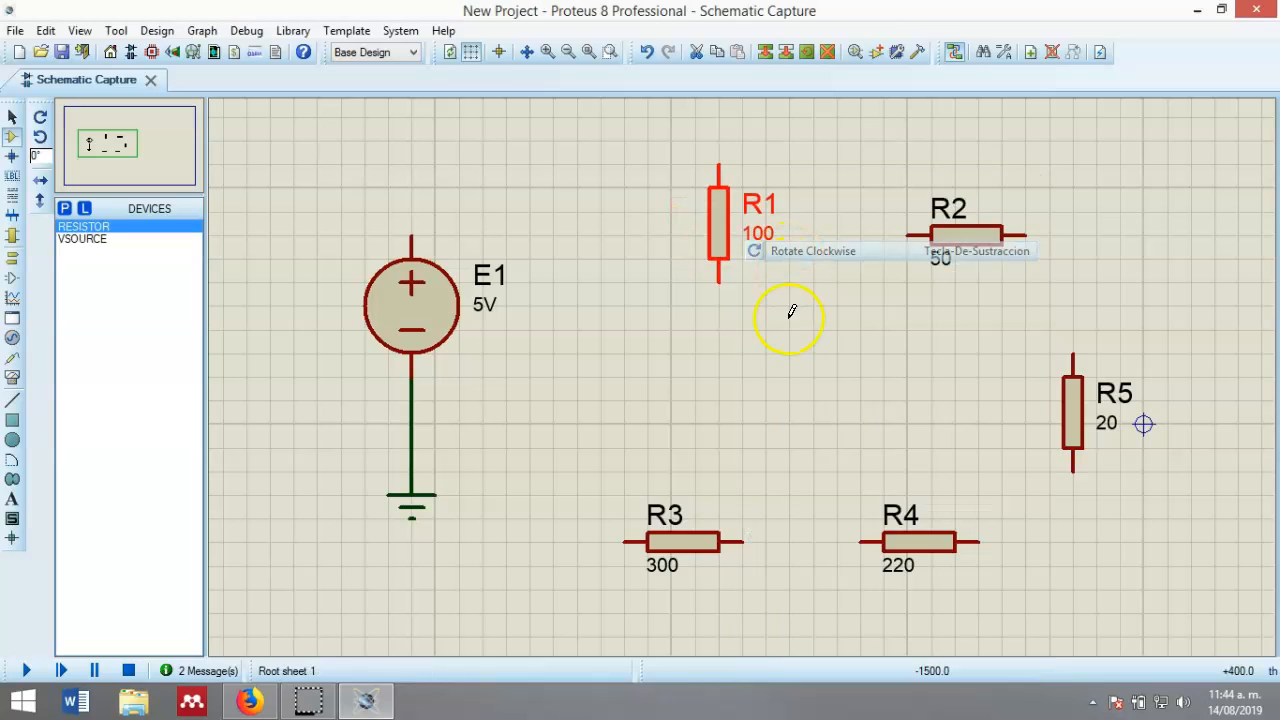
{"action": "left_click_drag", "start_coordinate": [720, 243], "coordinate": [545, 358]}
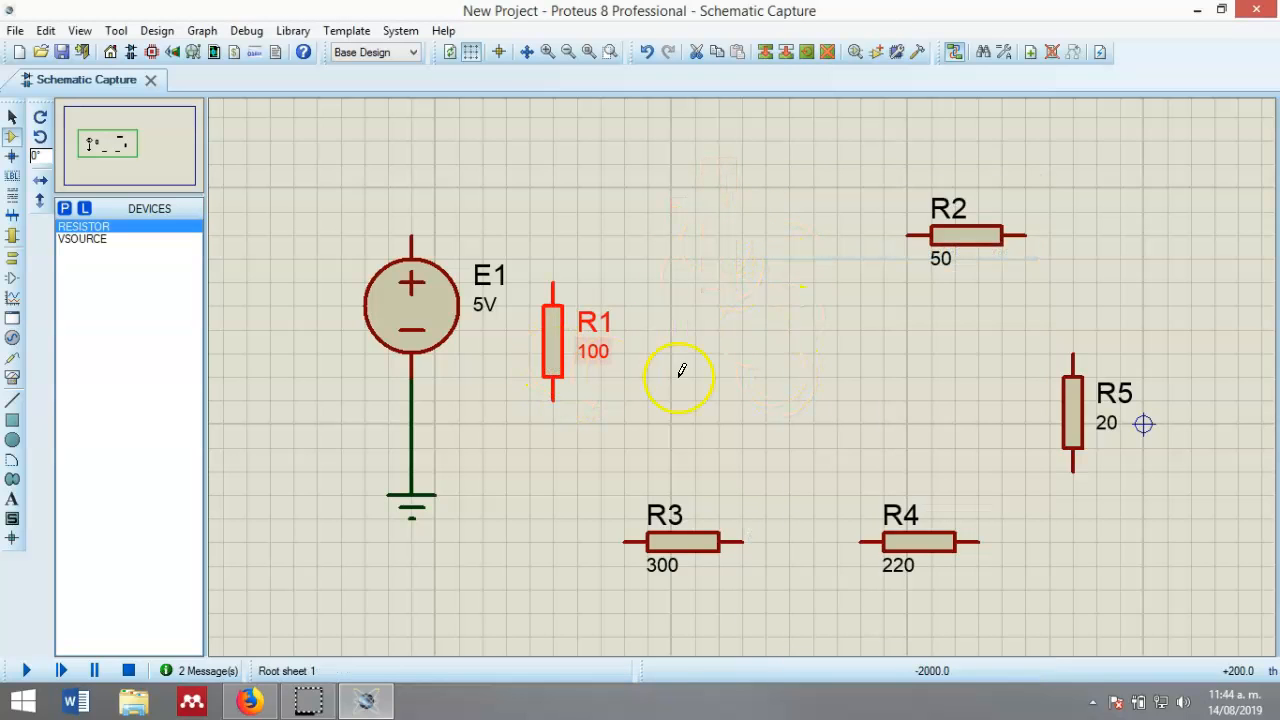
{"action": "right_click", "coordinate": [976, 256]}
{"action": "left_click", "coordinate": [760, 251]}
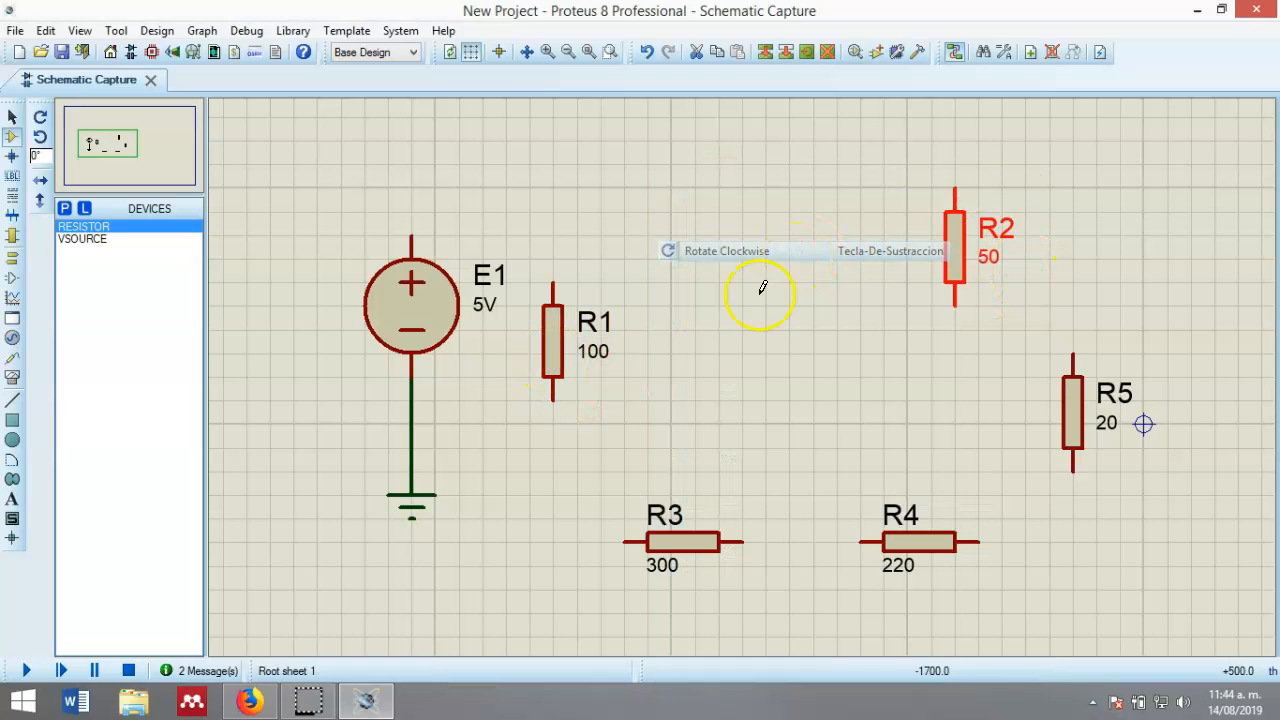
{"action": "left_click_drag", "start_coordinate": [952, 250], "coordinate": [695, 328]}
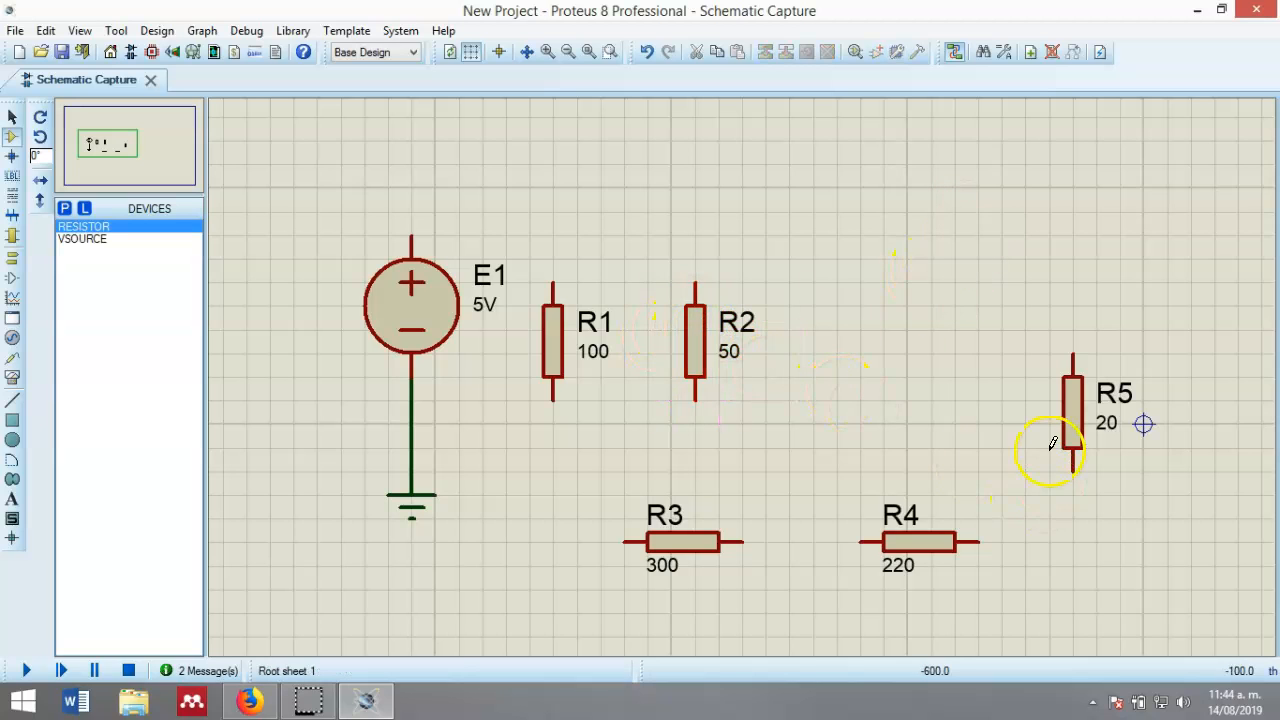
- Rotate R3 and R4 clockwise and line them up upright to the right of R2
{"action": "right_click", "coordinate": [712, 538]}
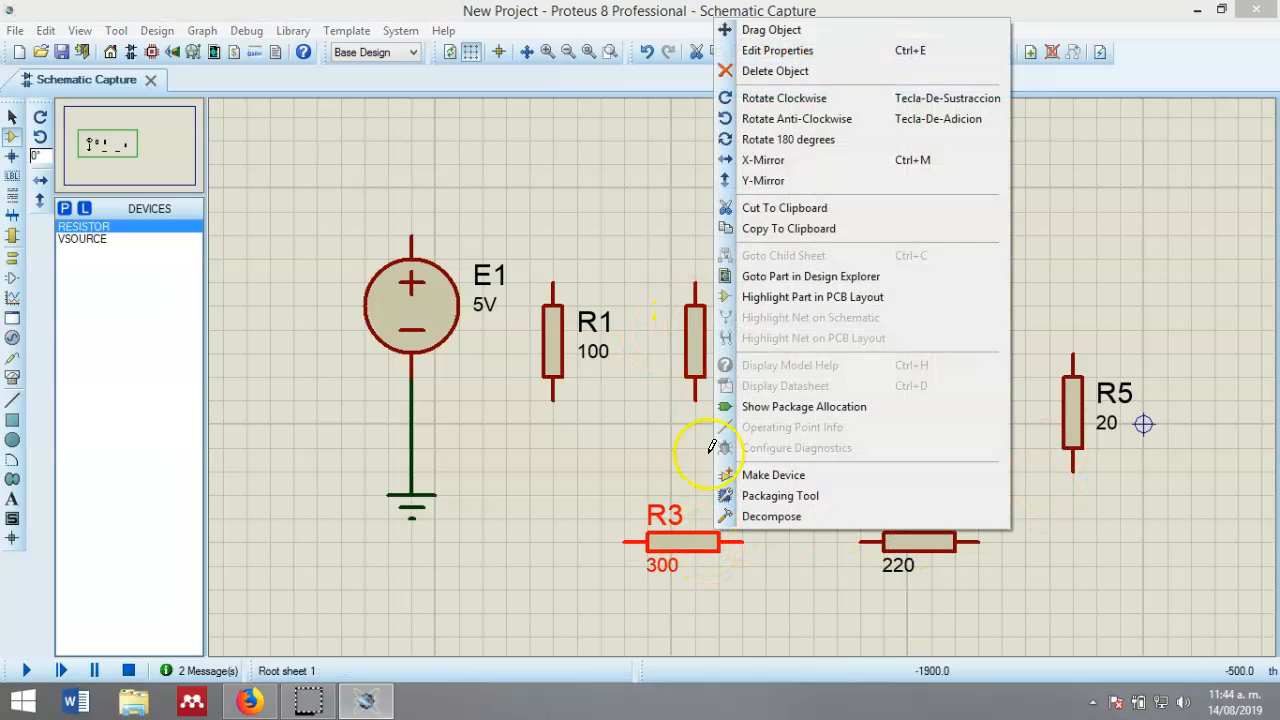
{"action": "left_click", "coordinate": [740, 98]}
{"action": "left_click_drag", "start_coordinate": [674, 588], "coordinate": [802, 352]}
{"action": "right_click", "coordinate": [950, 541]}
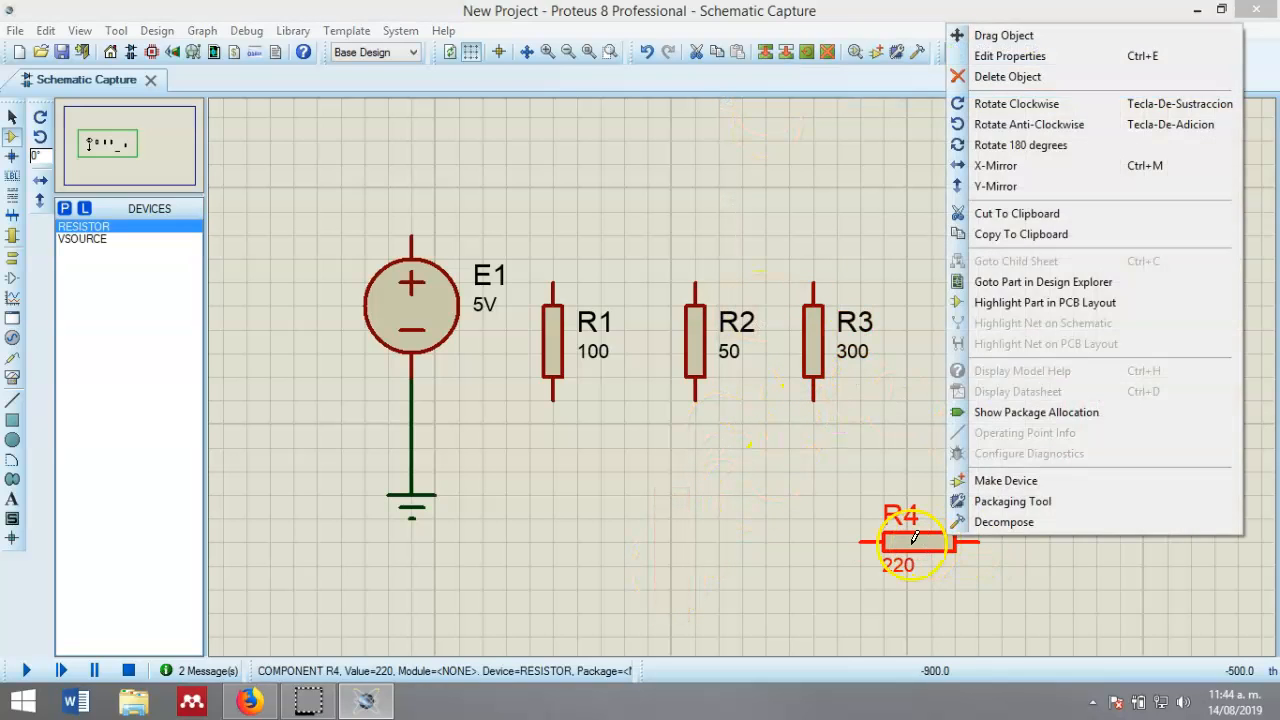
{"action": "left_click", "coordinate": [999, 106]}
{"action": "left_click_drag", "start_coordinate": [900, 560], "coordinate": [931, 362]}
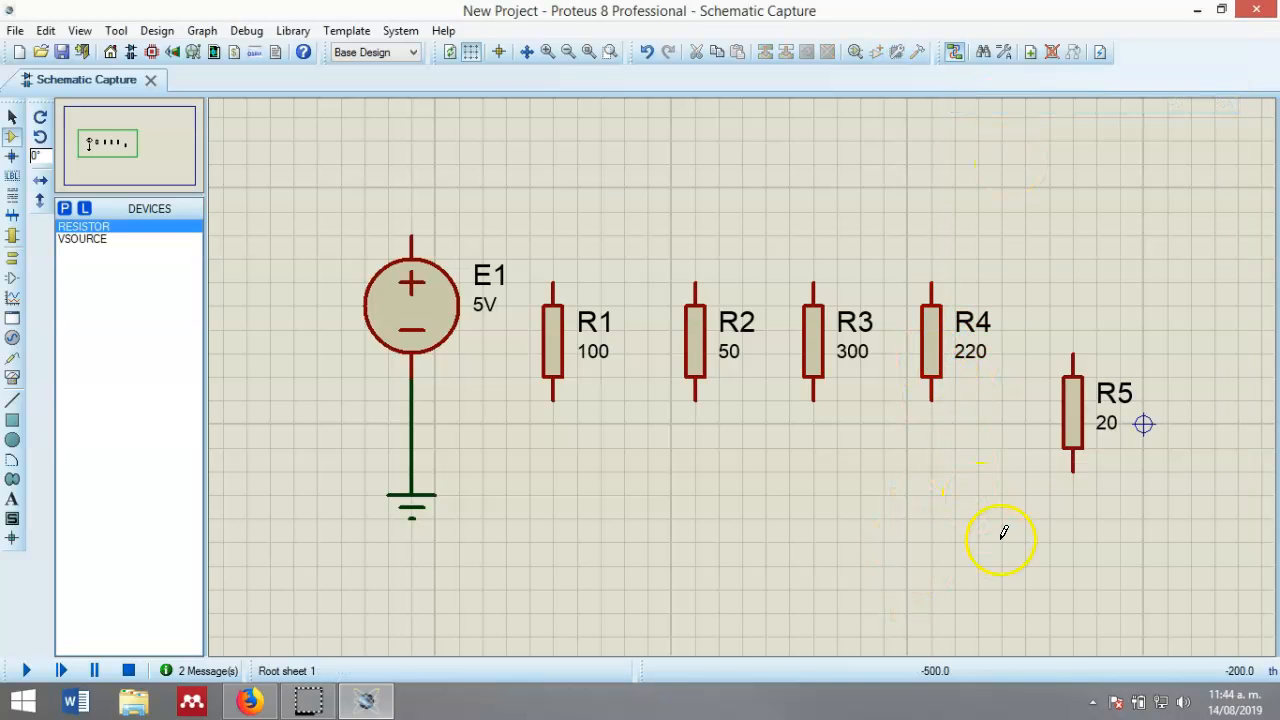
- Move R5 up and left so it lines up with the row of upright resistors beside R4
{"action": "right_click", "coordinate": [1072, 415]}
{"action": "left_click", "coordinate": [1095, 556]}
{"action": "left_click", "coordinate": [1076, 430]}
{"action": "left_click_drag", "start_coordinate": [1076, 408], "coordinate": [1051, 339]}
{"action": "left_click", "coordinate": [978, 458]}
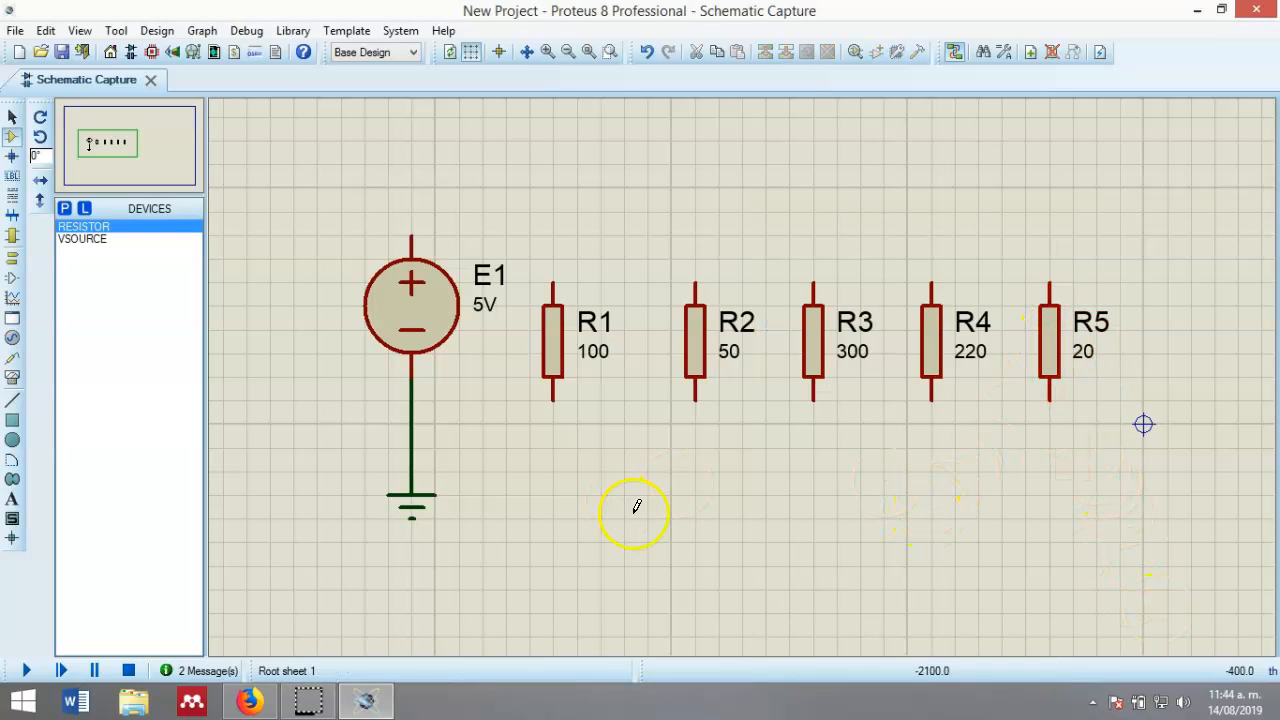
- Wire E1's positive terminal to R1's upper terminal, routing the wire above both components
{"action": "scroll", "coordinate": [735, 350], "scroll_direction": "down", "scroll_amount": 1}
{"action": "scroll", "coordinate": [820, 330], "scroll_direction": "up", "scroll_amount": 1}
{"action": "scroll", "coordinate": [445, 257], "scroll_direction": "down", "scroll_amount": 1}
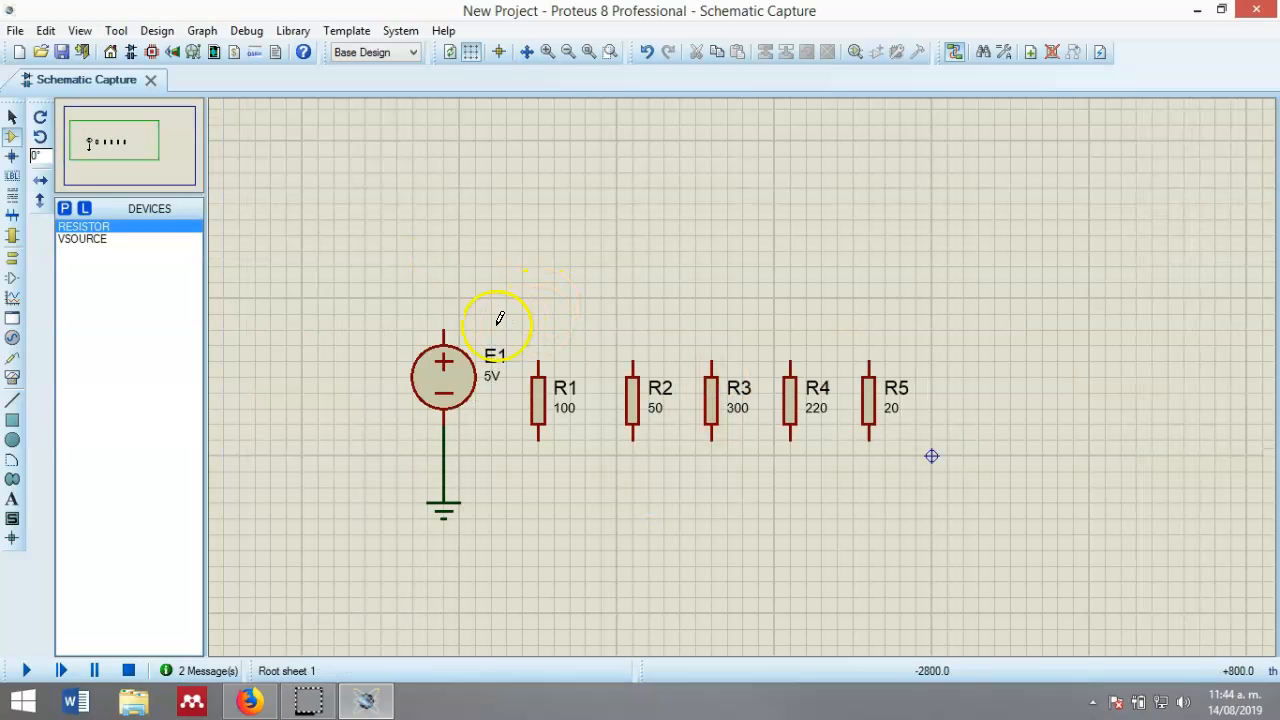
{"action": "left_click", "coordinate": [443, 332]}
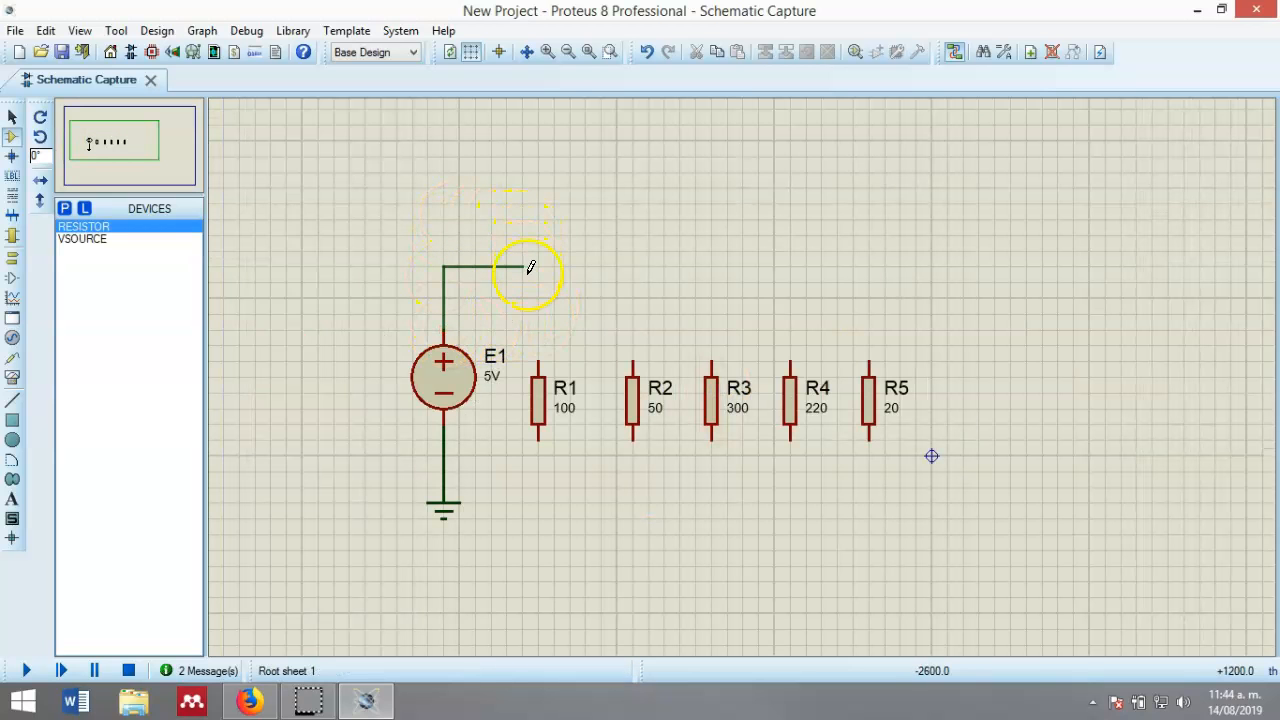
{"action": "left_click", "coordinate": [538, 362]}
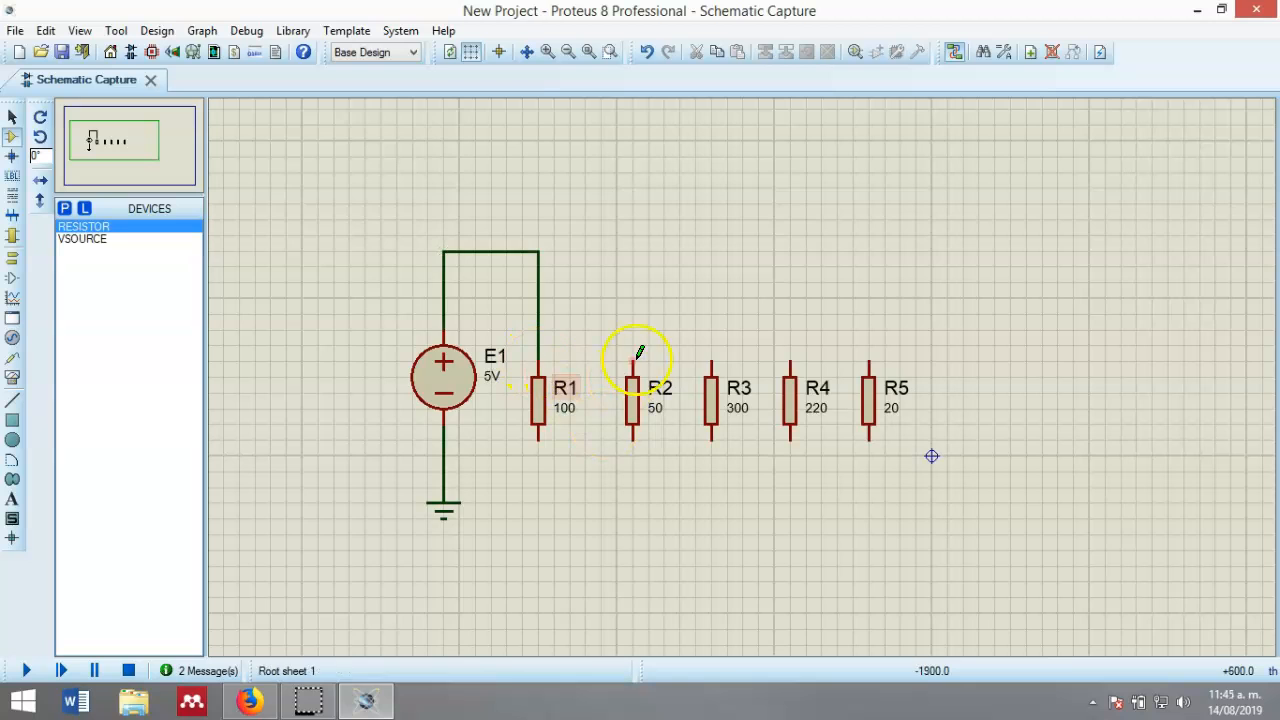
- Wire the upper terminals of R2, R3, R4 and R5 to the upper supply line from E1
{"action": "scroll", "coordinate": [640, 358], "scroll_direction": "down", "scroll_amount": 1}
{"action": "scroll", "coordinate": [680, 362], "scroll_direction": "up", "scroll_amount": 1}
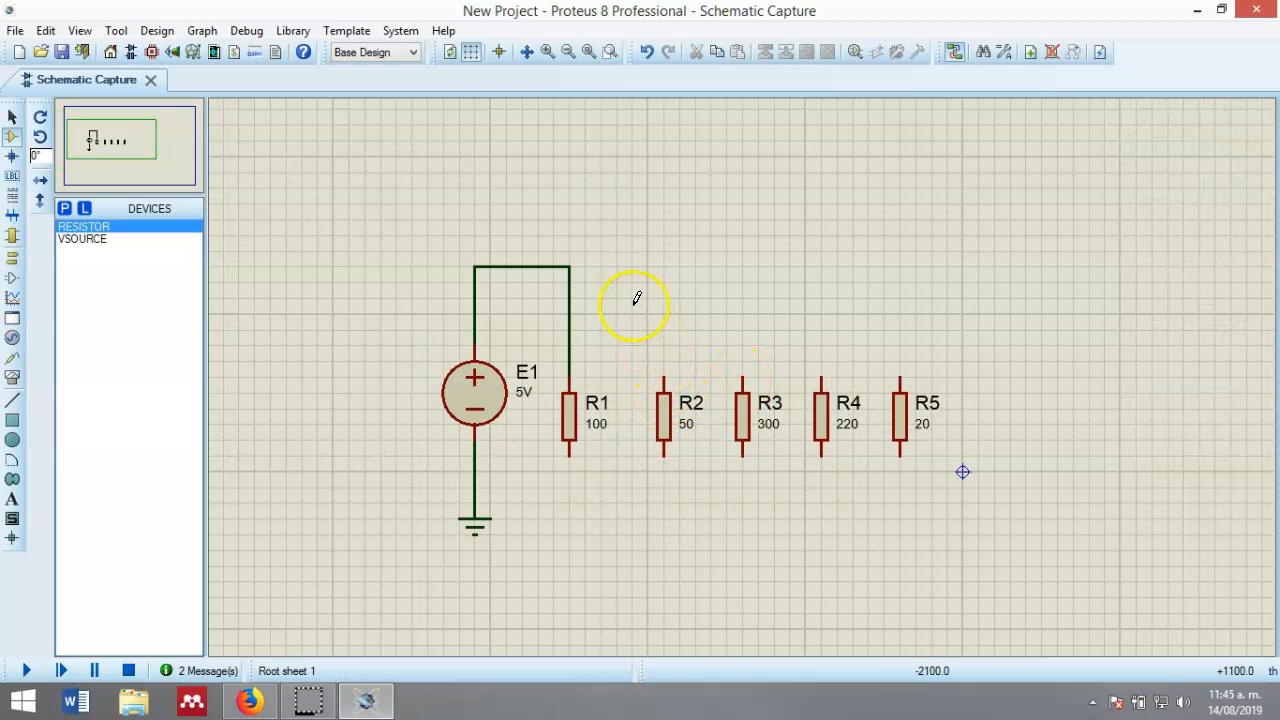
{"action": "scroll", "coordinate": [642, 315], "scroll_direction": "up", "scroll_amount": 1}
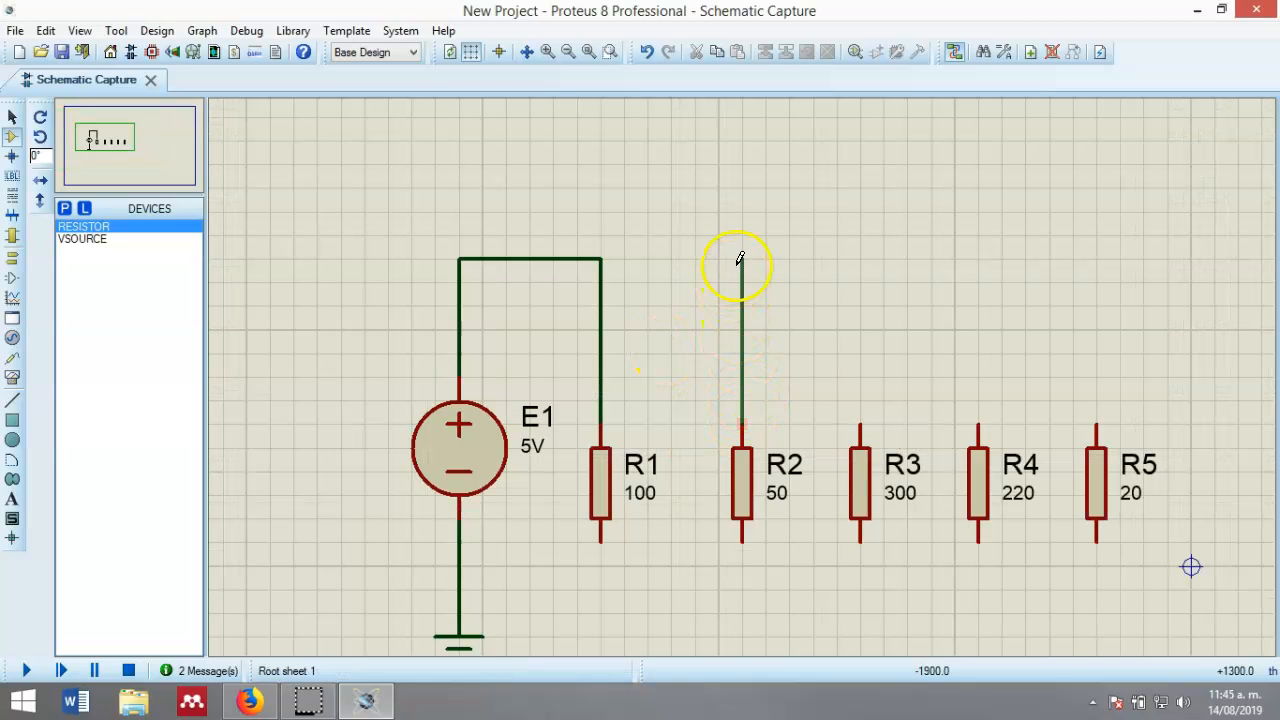
{"action": "left_click", "coordinate": [601, 258]}
{"action": "left_click", "coordinate": [857, 422]}
{"action": "left_click", "coordinate": [743, 259]}
{"action": "left_click", "coordinate": [978, 424]}
{"action": "left_click", "coordinate": [860, 259]}
{"action": "left_click", "coordinate": [1096, 424]}
{"action": "left_click", "coordinate": [978, 259]}
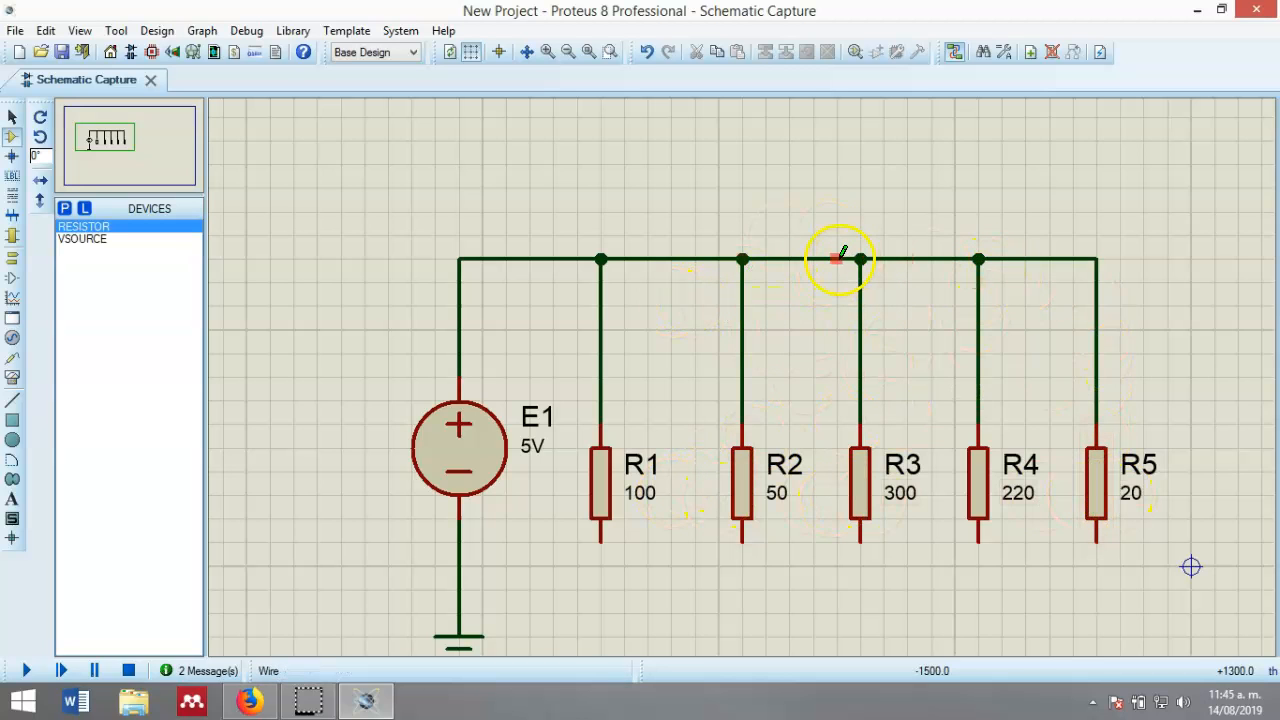
- Wire R1's lower terminal to the wire between E1's negative terminal and ground
{"action": "scroll", "coordinate": [748, 362], "scroll_direction": "down", "scroll_amount": 1}
{"action": "scroll", "coordinate": [700, 480], "scroll_direction": "up", "scroll_amount": 1}
{"action": "left_click", "coordinate": [623, 331]}
{"action": "left_click", "coordinate": [484, 371]}
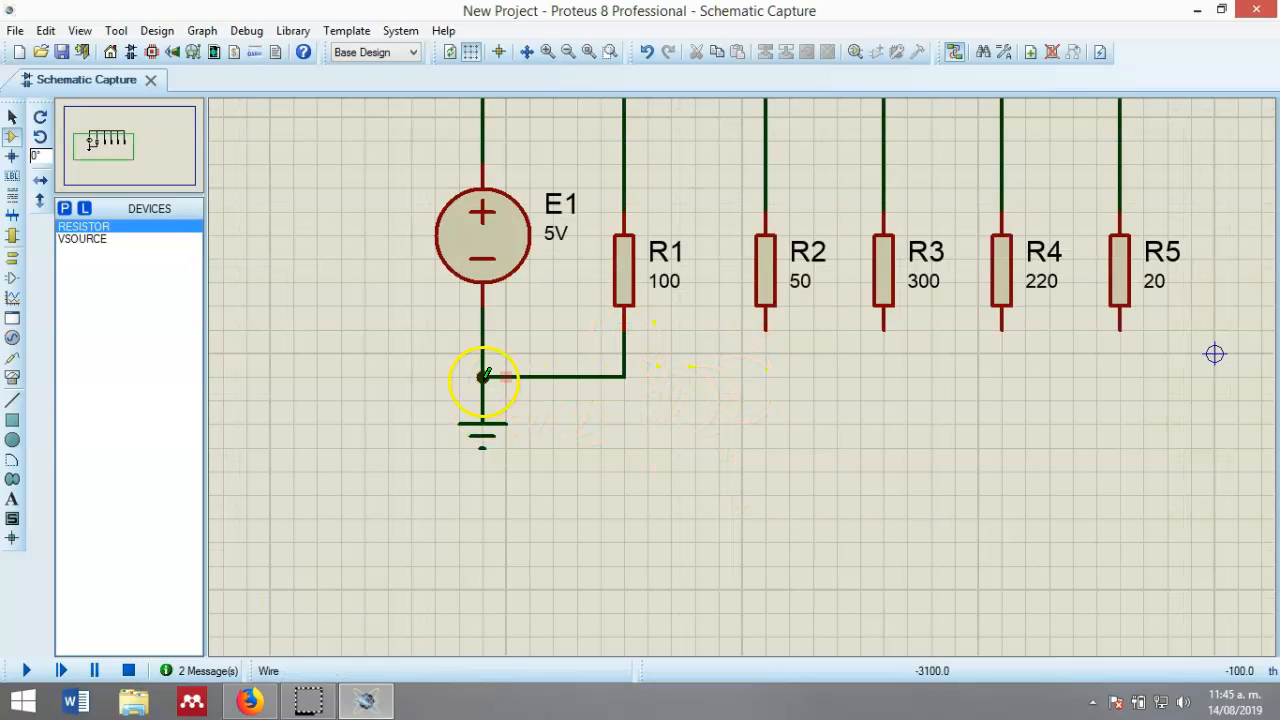
- Wire the lower terminals of R2, R3, R4 and R5 to the ground line to complete the parallel circuit
{"action": "scroll", "coordinate": [747, 379], "scroll_direction": "down", "scroll_amount": 1}
{"action": "scroll", "coordinate": [777, 354], "scroll_direction": "up", "scroll_amount": 1}
{"action": "left_click", "coordinate": [646, 425]}
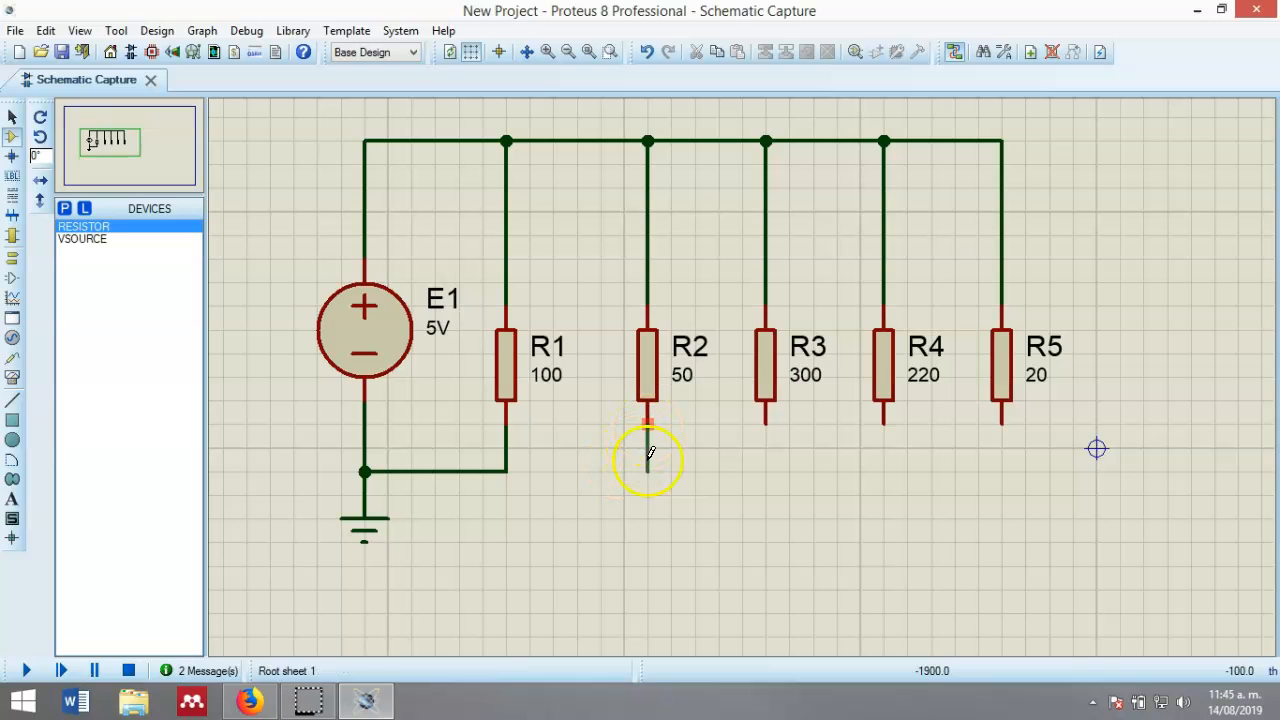
{"action": "left_click", "coordinate": [506, 471]}
{"action": "left_click", "coordinate": [764, 422]}
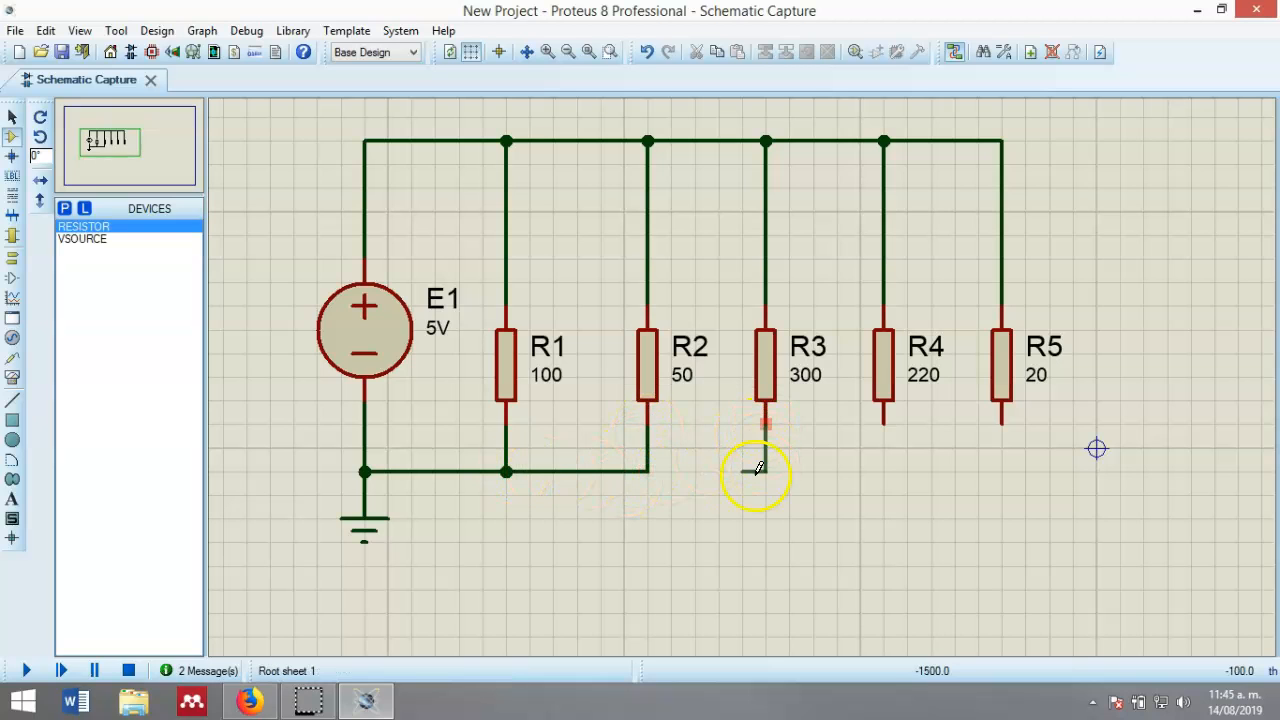
{"action": "left_click", "coordinate": [648, 471]}
{"action": "left_click", "coordinate": [884, 422]}
{"action": "left_click", "coordinate": [766, 471]}
{"action": "left_click", "coordinate": [1001, 422]}
{"action": "left_click", "coordinate": [884, 471]}
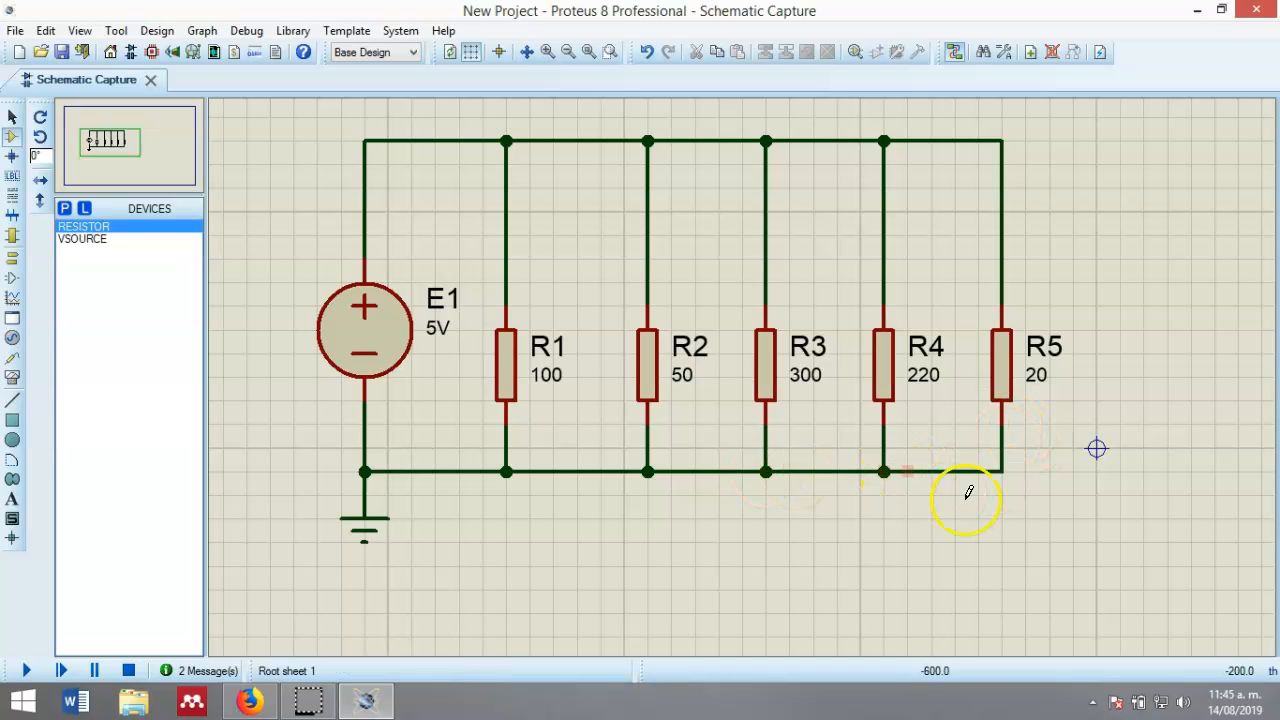
- Move R1 and R2 up along their branches, above the level of R3
{"action": "scroll", "coordinate": [874, 437], "scroll_direction": "down", "scroll_amount": 1}
{"action": "scroll", "coordinate": [706, 346], "scroll_direction": "up", "scroll_amount": 2}
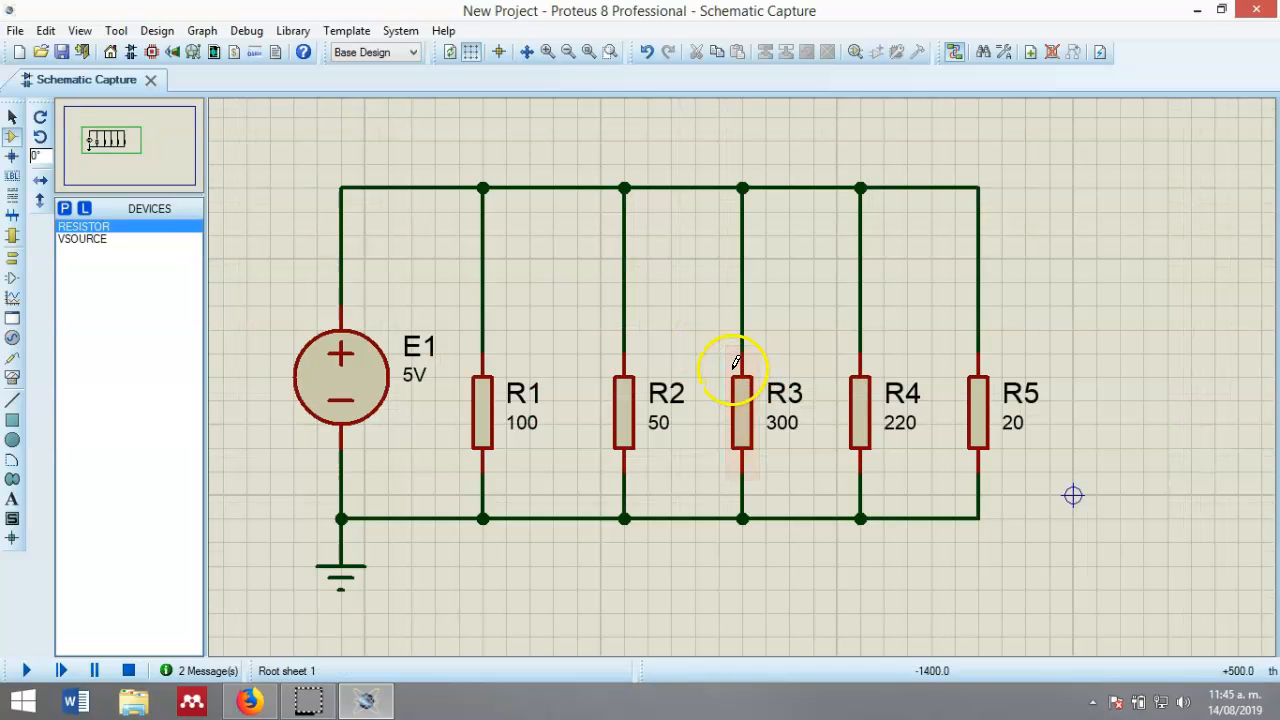
{"action": "left_click", "coordinate": [12, 117]}
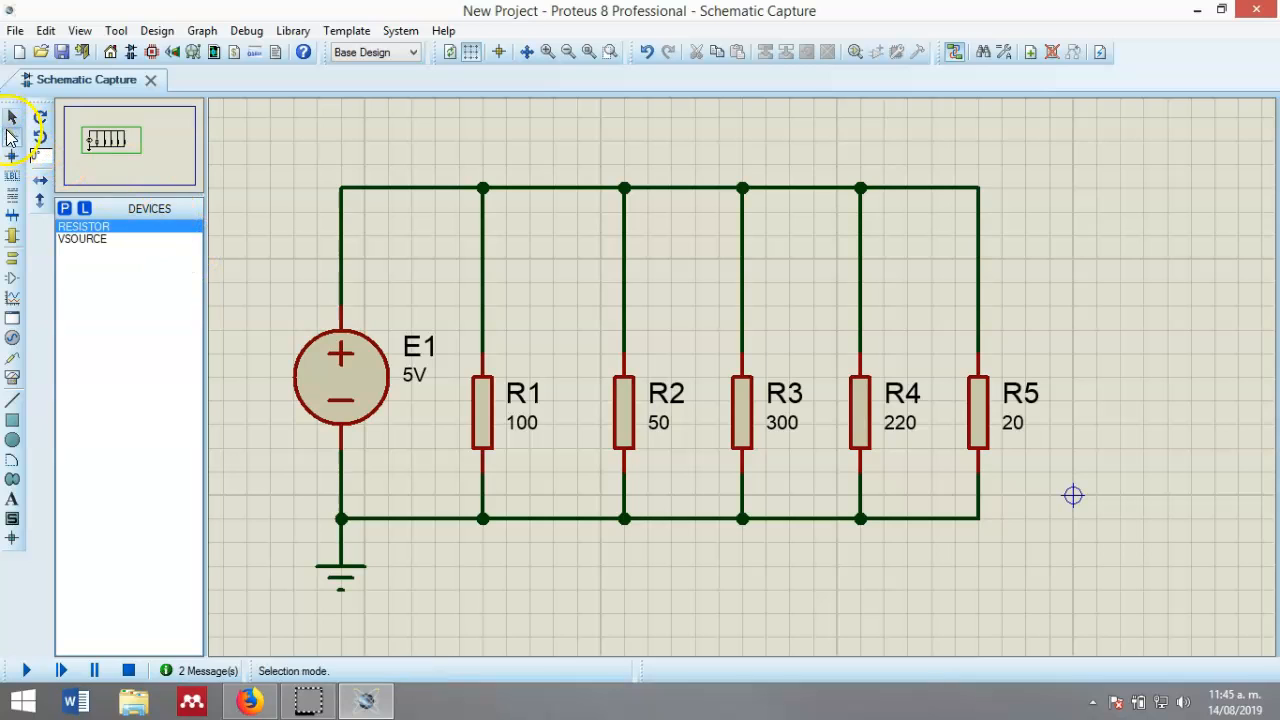
{"action": "left_click", "coordinate": [484, 426]}
{"action": "left_click_drag", "start_coordinate": [484, 426], "coordinate": [486, 356]}
{"action": "left_click", "coordinate": [620, 424]}
{"action": "left_click_drag", "start_coordinate": [620, 424], "coordinate": [619, 353]}
{"action": "left_click", "coordinate": [700, 440]}
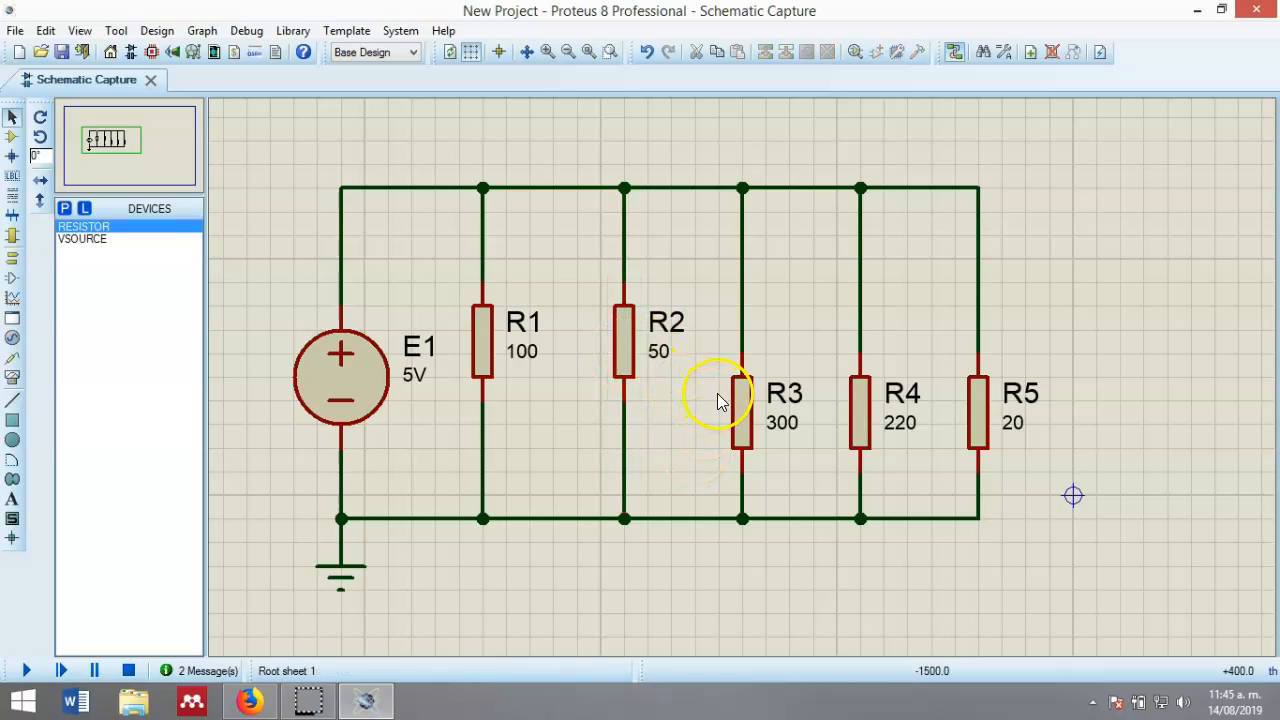
- Move R2 and R1 back down so they are level with R3, R4 and R5
{"action": "left_click", "coordinate": [627, 382]}
{"action": "left_click_drag", "start_coordinate": [628, 368], "coordinate": [624, 435]}
{"action": "left_click", "coordinate": [534, 428]}
{"action": "left_click", "coordinate": [487, 355]}
{"action": "left_click_drag", "start_coordinate": [483, 348], "coordinate": [486, 400]}
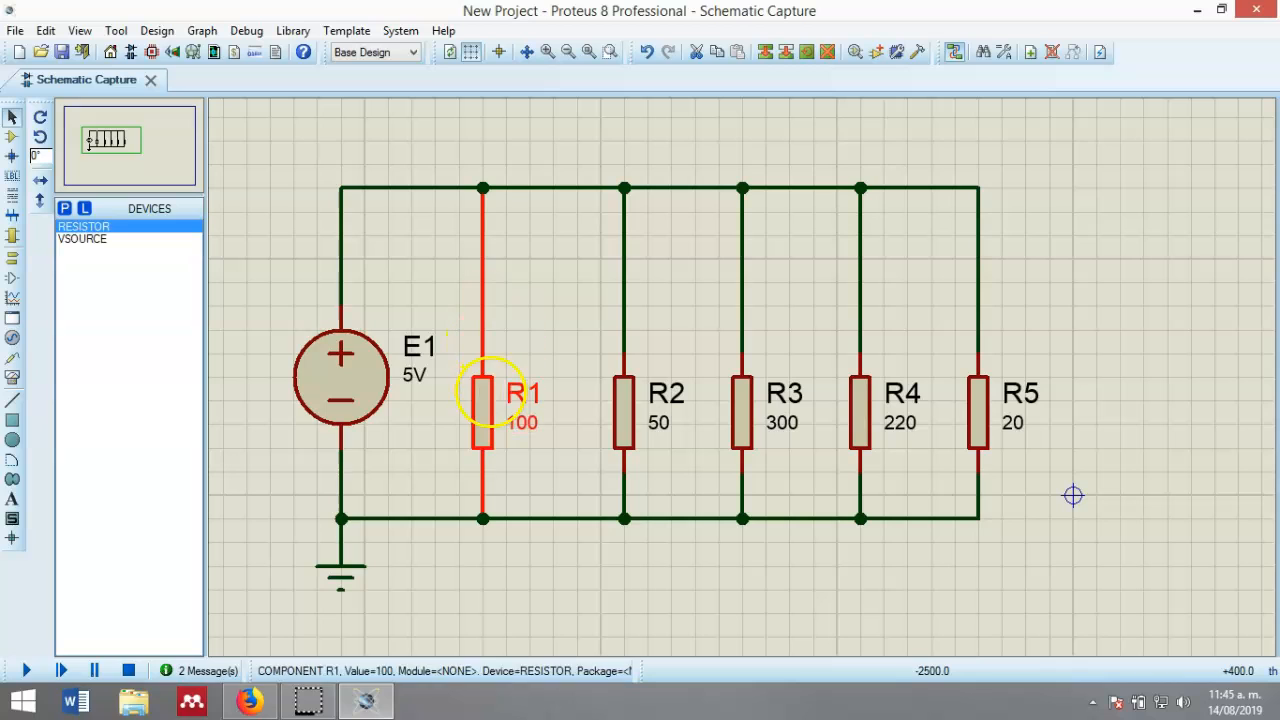
{"action": "left_click", "coordinate": [589, 307]}
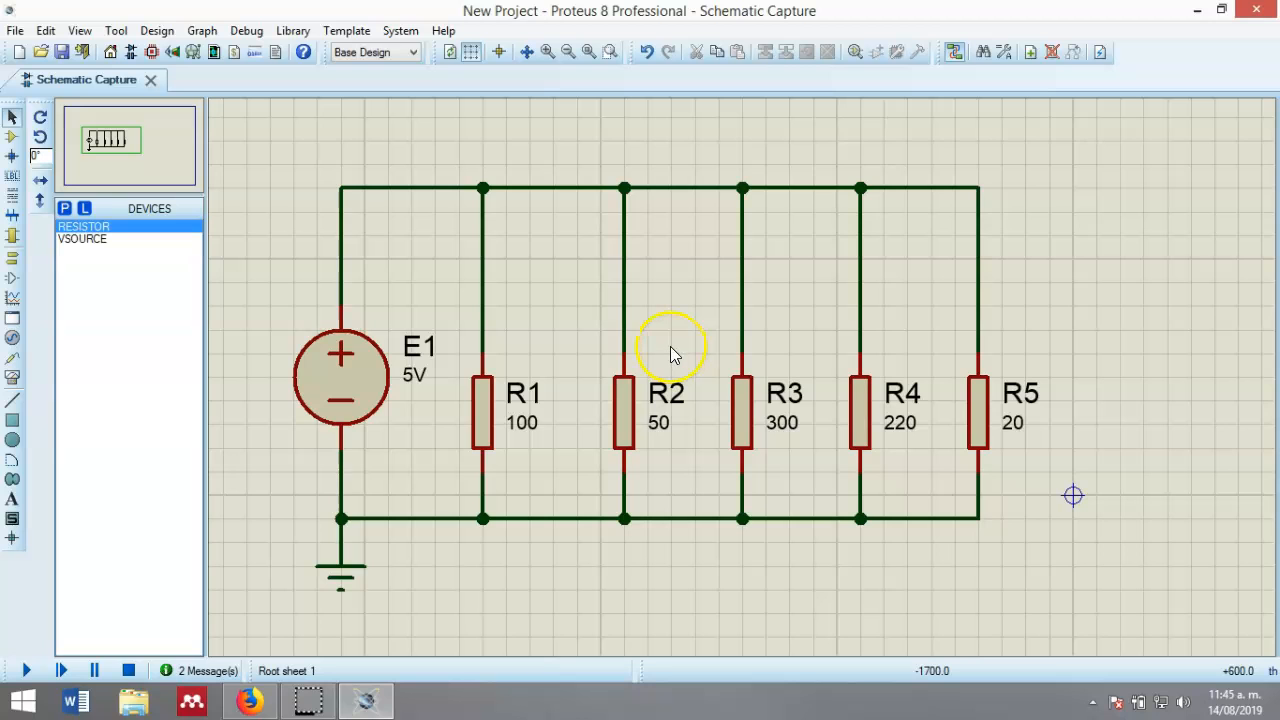
- Place a DC voltmeter to the right of R5
{"action": "scroll", "coordinate": [680, 355], "scroll_direction": "down", "scroll_amount": 1}
{"action": "scroll", "coordinate": [695, 362], "scroll_direction": "up", "scroll_amount": 1}
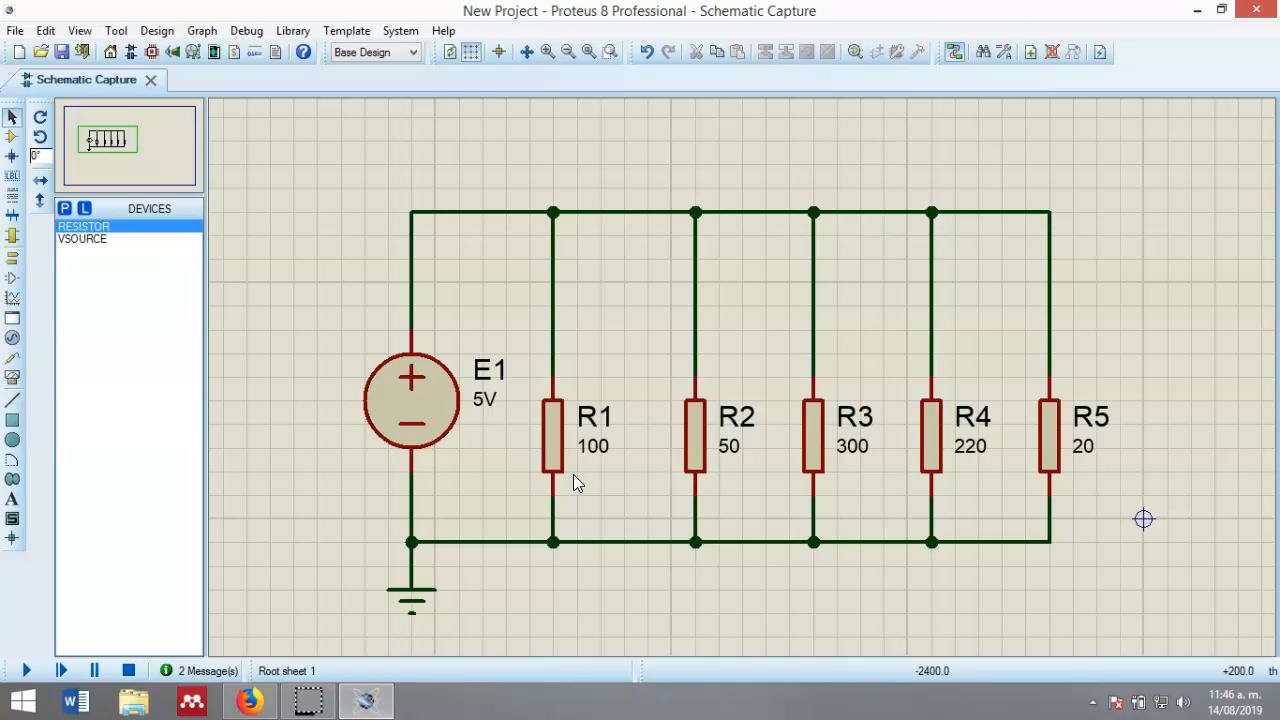
{"action": "left_click", "coordinate": [10, 379]}
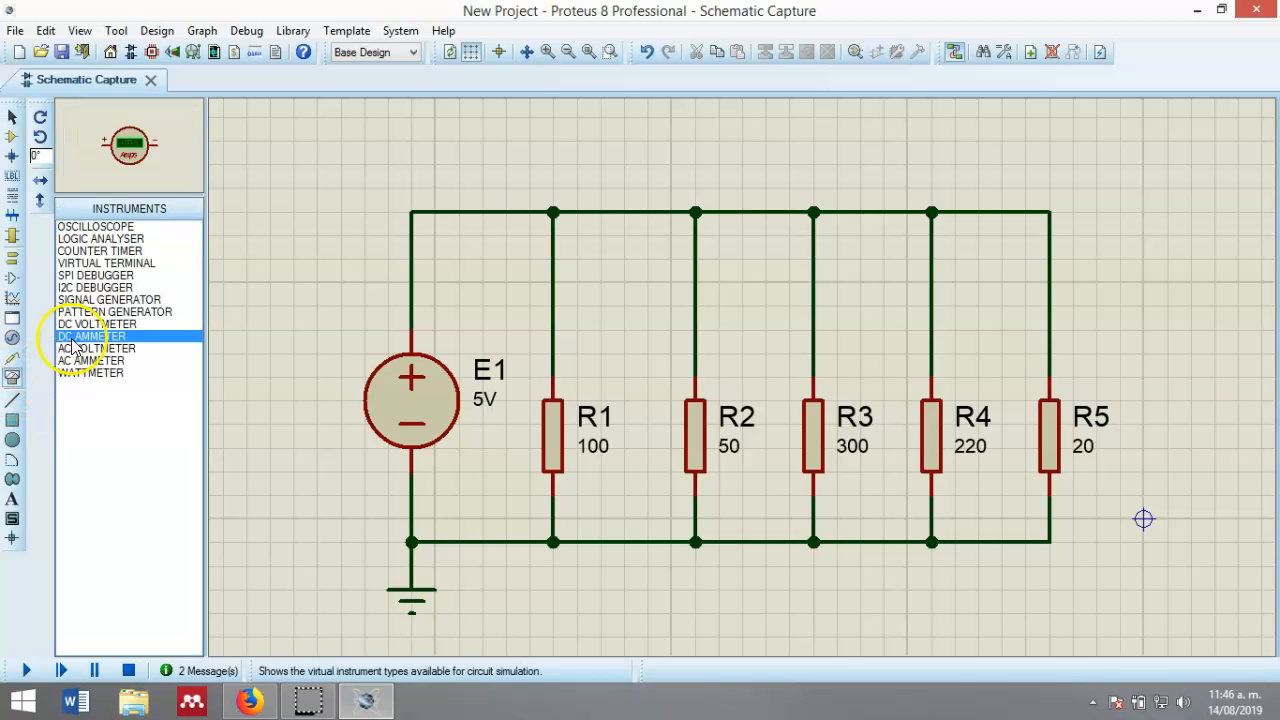
{"action": "left_click", "coordinate": [95, 324]}
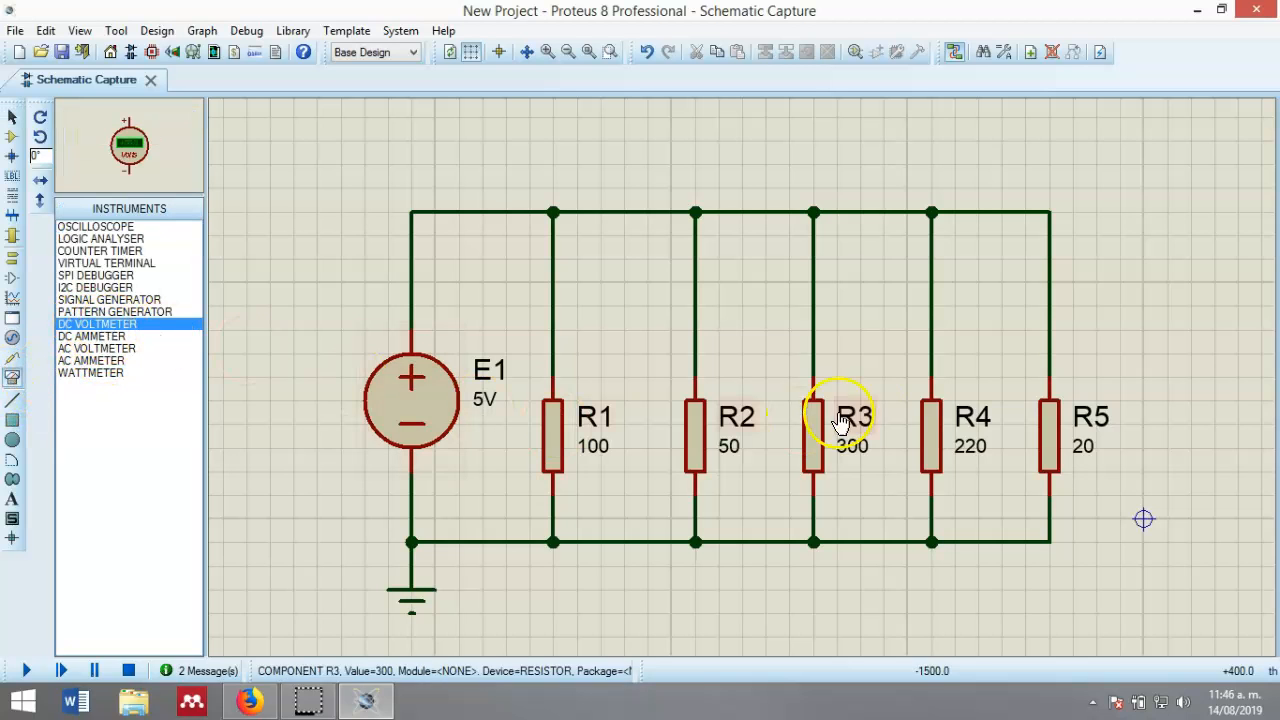
{"action": "left_click", "coordinate": [1168, 350]}
- Wire the voltmeter in parallel with R5, positive terminal to the supply line and negative to the ground line, and run the simulation
{"action": "left_click", "coordinate": [1166, 284]}
{"action": "left_click", "coordinate": [1049, 212]}
{"action": "left_click", "coordinate": [1162, 424]}
{"action": "left_click", "coordinate": [1049, 541]}
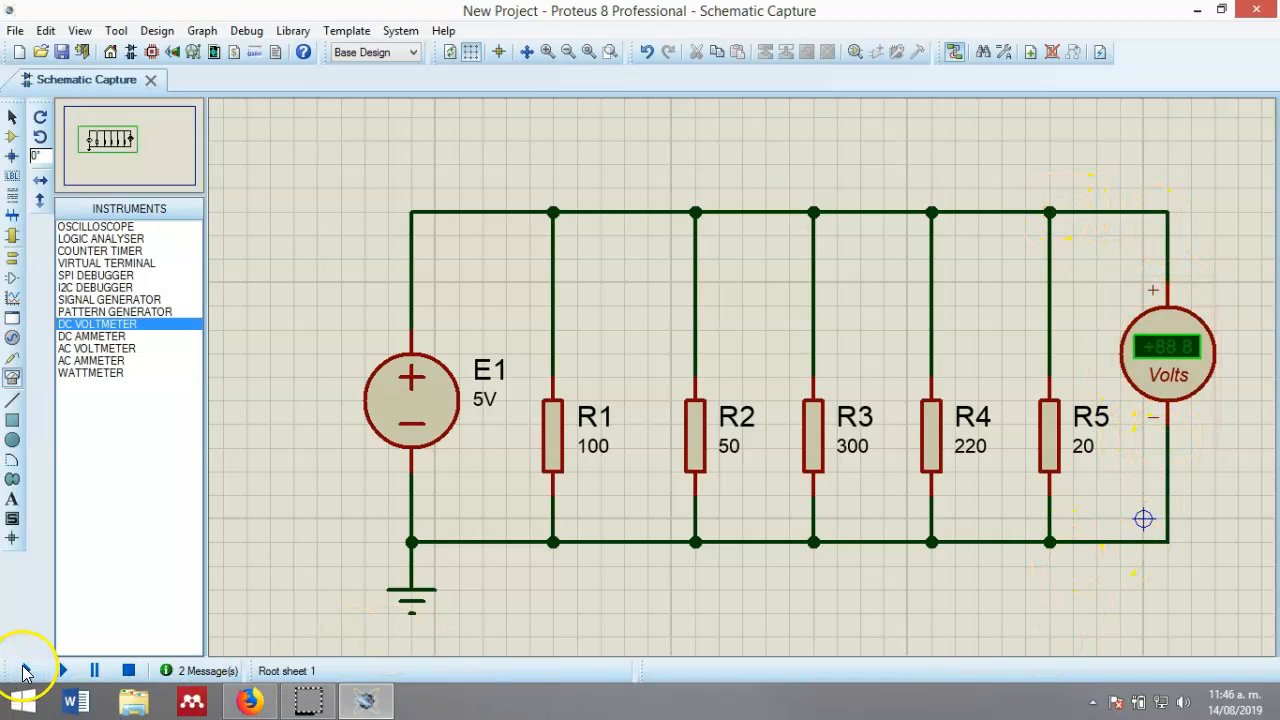
{"action": "left_click", "coordinate": [26, 670]}
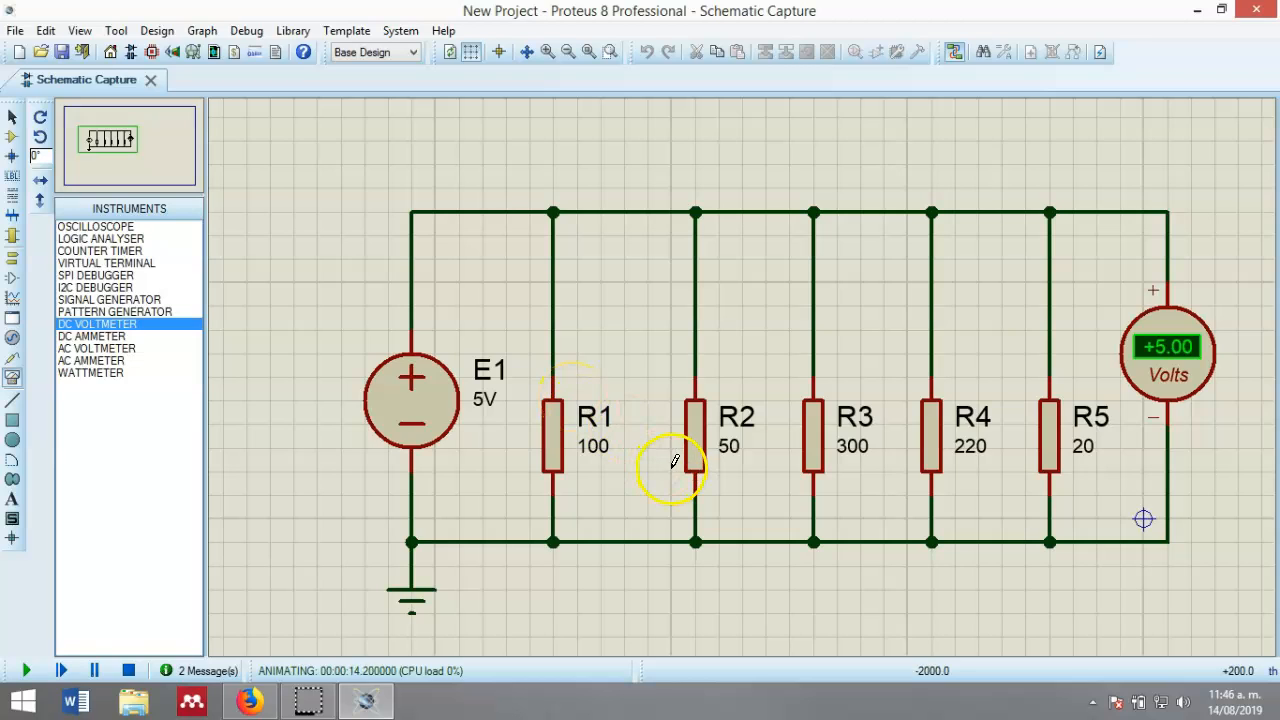
- Select the 2D graphics line tool with the COMPONENT style and stop the running simulation
{"action": "left_click", "coordinate": [13, 399]}
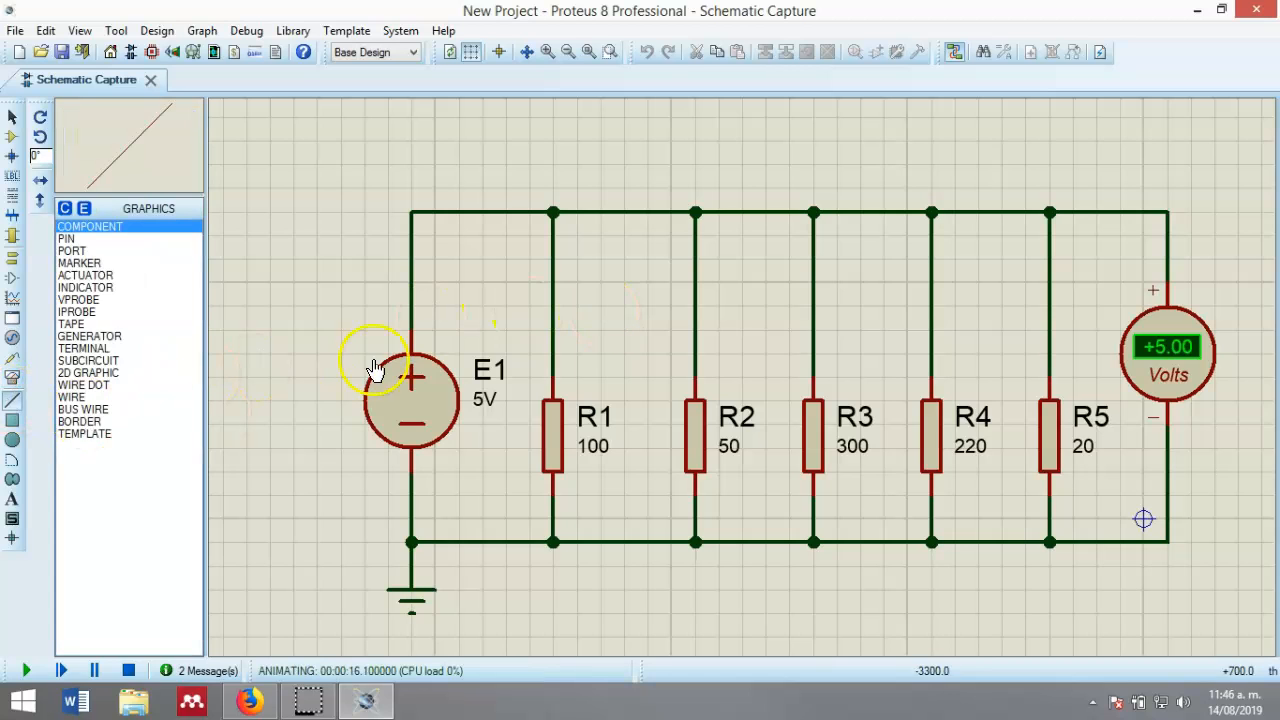
{"action": "left_click", "coordinate": [427, 338]}
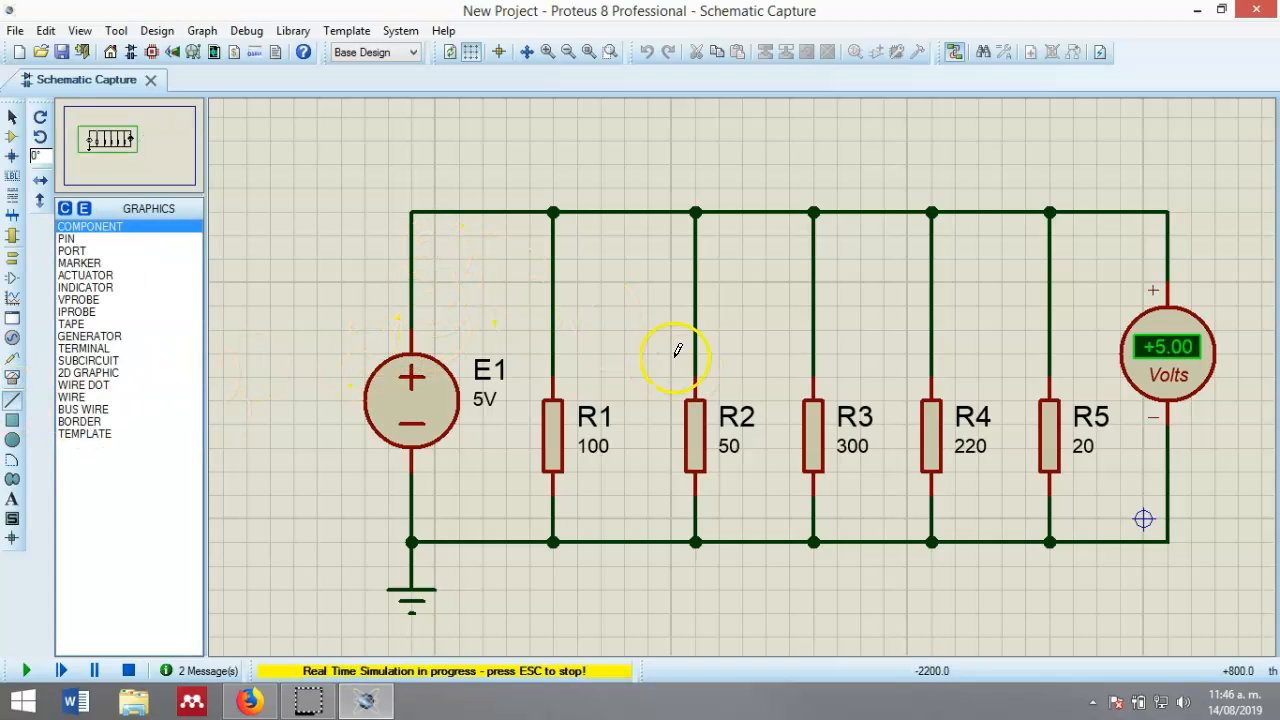
{"action": "left_click", "coordinate": [128, 670]}
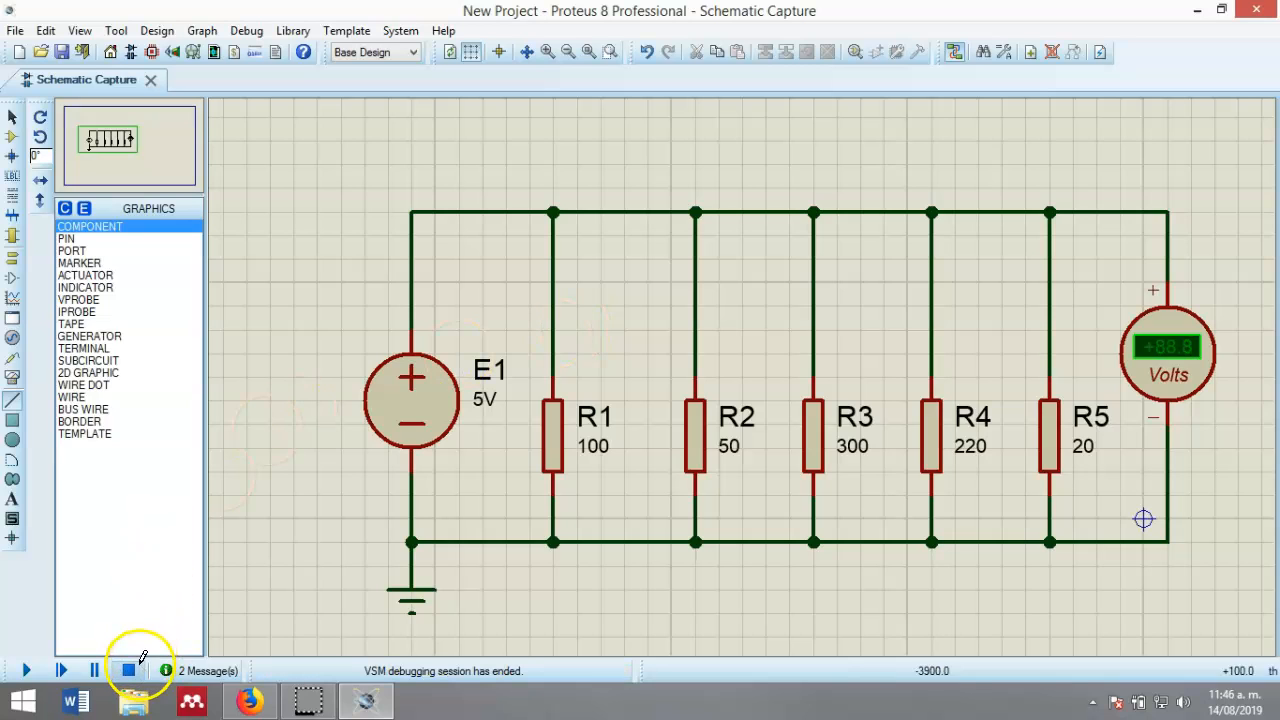
- Draw graphic lines tracing the current path from E1 towards R1, plus a short vertical line beside each branch of R1 to R5
{"action": "left_click", "coordinate": [438, 331]}
{"action": "left_click", "coordinate": [436, 234]}
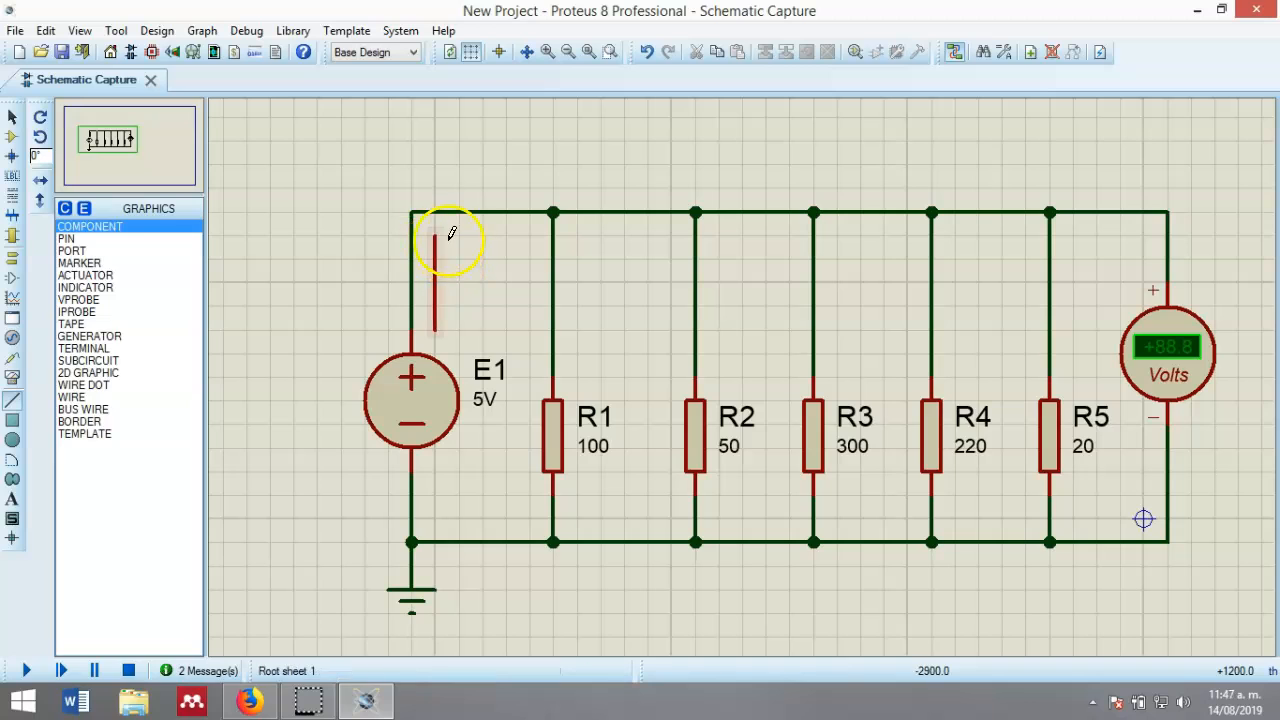
{"action": "left_click", "coordinate": [522, 231]}
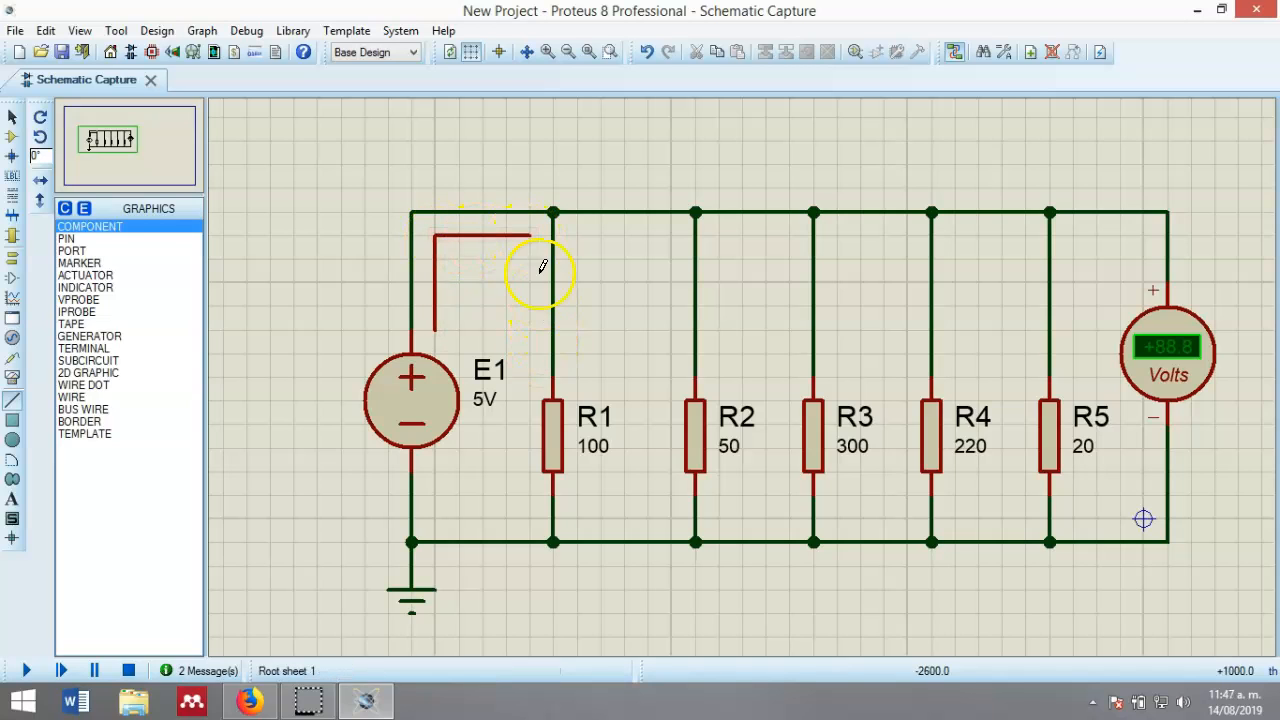
{"action": "left_click", "coordinate": [530, 282]}
{"action": "left_click", "coordinate": [530, 354]}
{"action": "left_click", "coordinate": [671, 282]}
{"action": "left_click", "coordinate": [671, 354]}
{"action": "left_click", "coordinate": [789, 282]}
{"action": "left_click", "coordinate": [789, 330]}
{"action": "left_click", "coordinate": [907, 282]}
{"action": "left_click", "coordinate": [907, 354]}
{"action": "left_click", "coordinate": [1025, 282]}
{"action": "left_click", "coordinate": [1025, 354]}
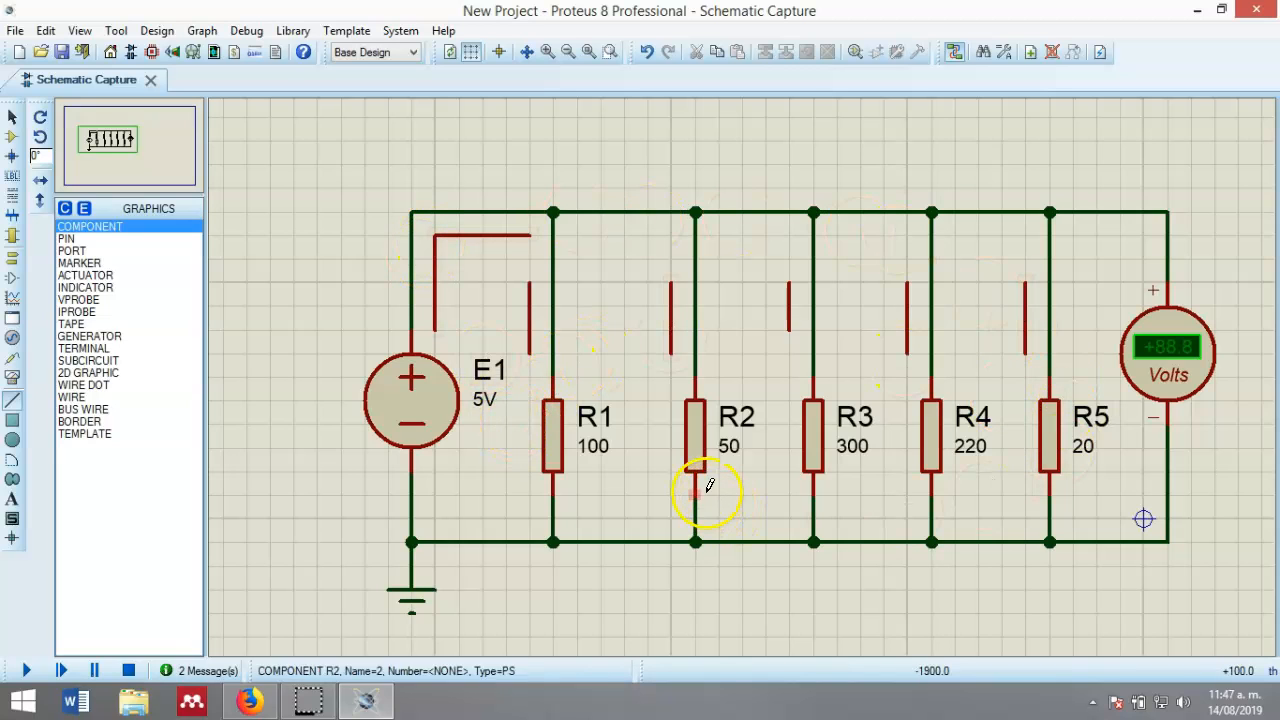
- Delete all the graphic lines drawn beside the source and the five resistor branches
{"action": "right_click", "coordinate": [495, 235]}
{"action": "right_click", "coordinate": [493, 235]}
{"action": "right_click", "coordinate": [491, 235]}
{"action": "right_click", "coordinate": [491, 235]}
{"action": "right_click", "coordinate": [436, 262]}
{"action": "right_click", "coordinate": [436, 262]}
{"action": "right_click", "coordinate": [529, 314]}
{"action": "right_click", "coordinate": [529, 314]}
{"action": "right_click", "coordinate": [671, 318]}
{"action": "right_click", "coordinate": [671, 318]}
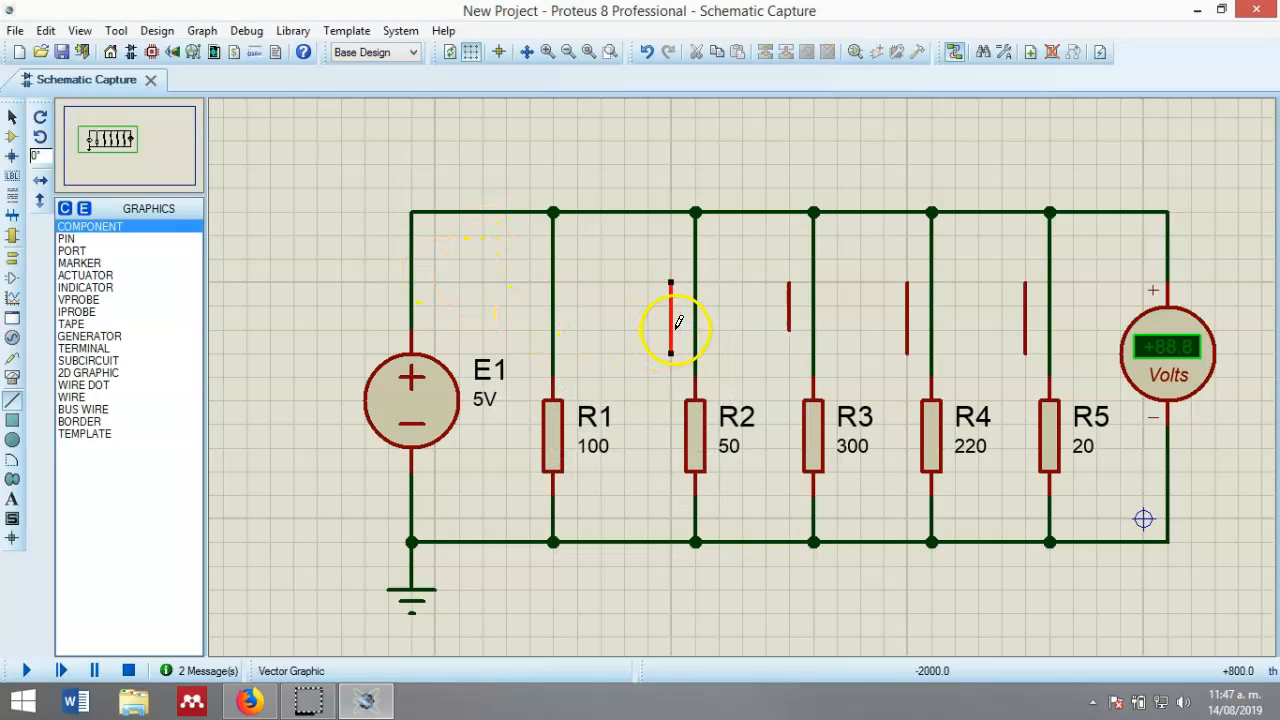
{"action": "right_click", "coordinate": [787, 315]}
{"action": "right_click", "coordinate": [787, 315]}
{"action": "right_click", "coordinate": [907, 318]}
{"action": "right_click", "coordinate": [907, 318]}
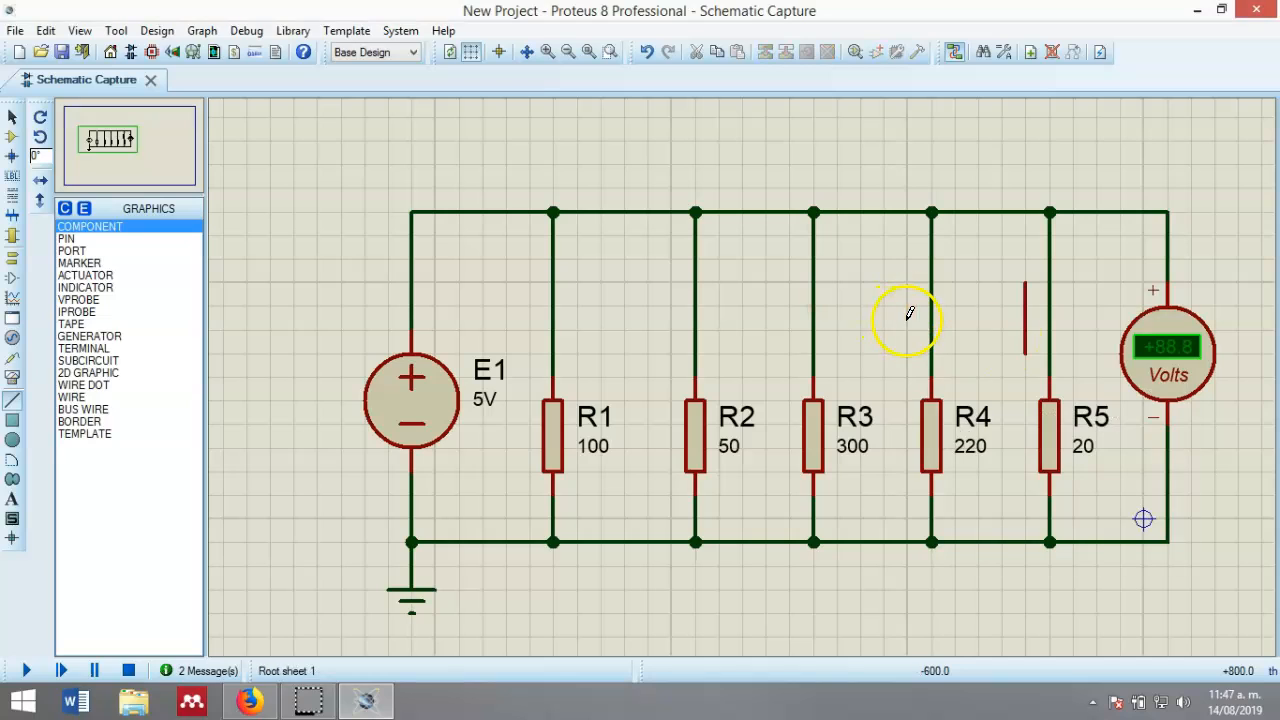
{"action": "right_click", "coordinate": [1024, 318]}
{"action": "right_click", "coordinate": [1024, 318]}
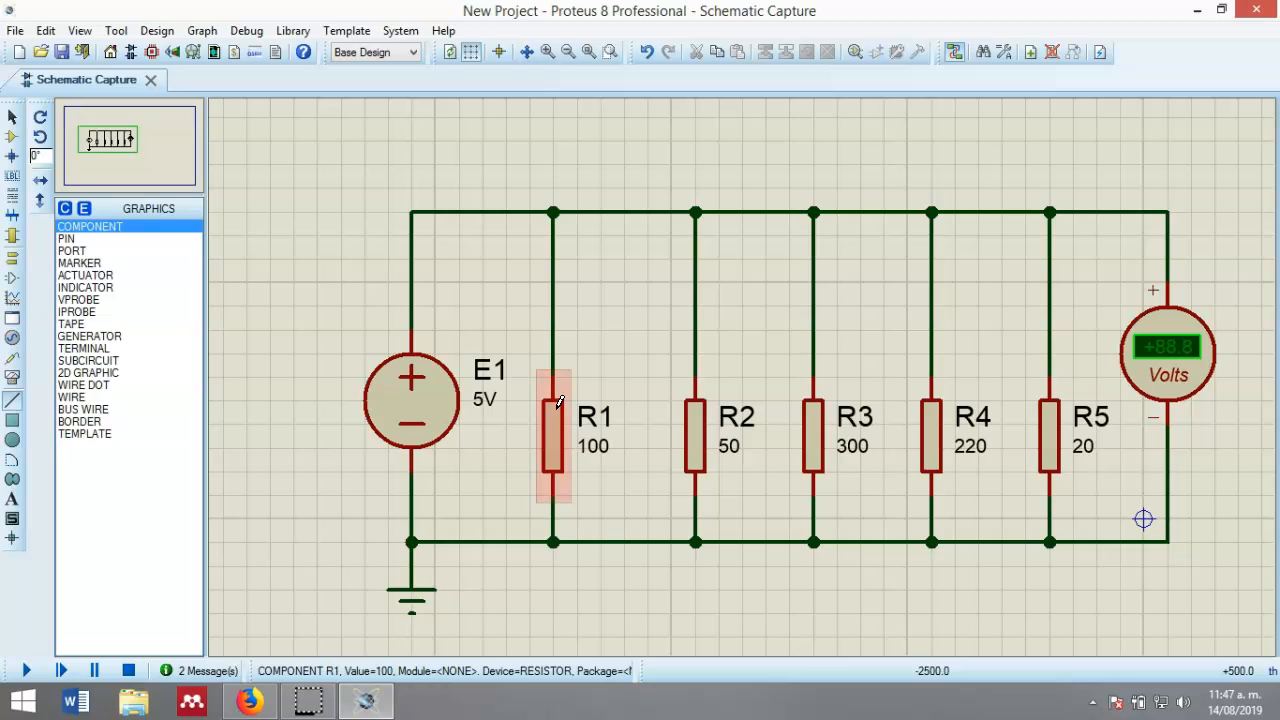
- Replace the wire above R1 with two short stubs, one from the supply line and one from R1, leaving a gap between them
{"action": "right_click", "coordinate": [553, 303]}
{"action": "right_click", "coordinate": [553, 303]}
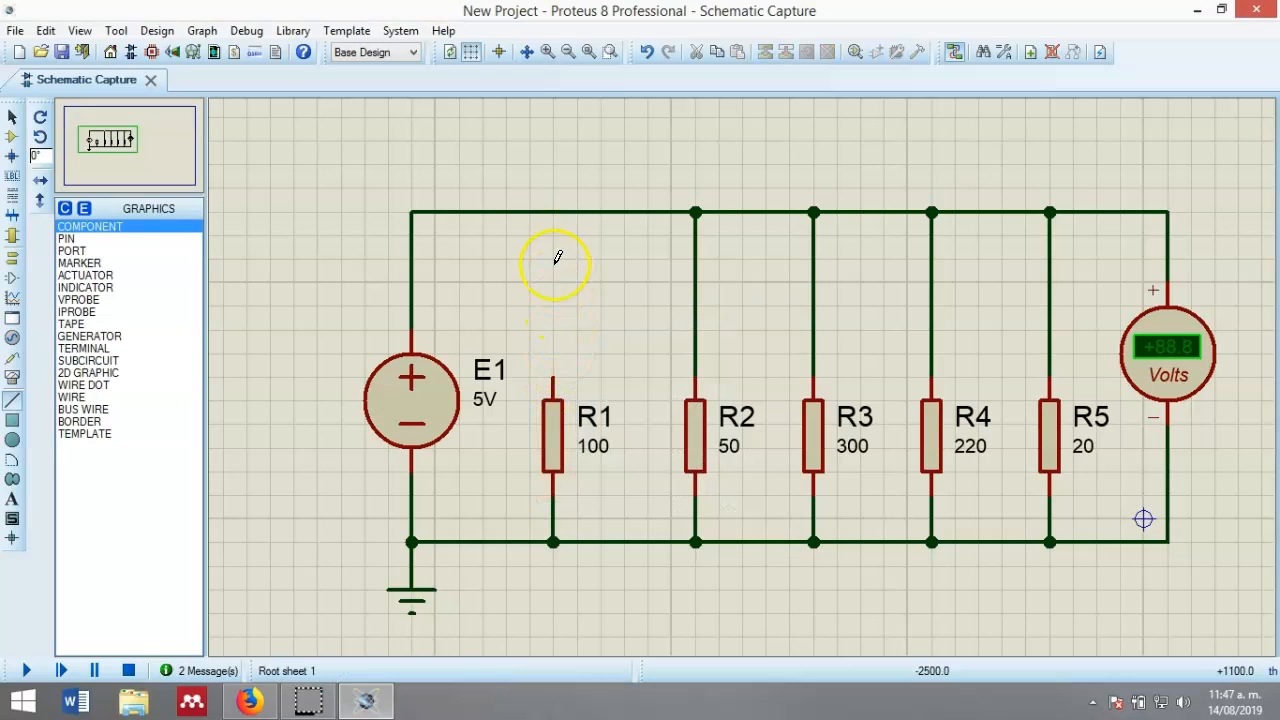
{"action": "left_click", "coordinate": [554, 212]}
{"action": "double_click", "coordinate": [553, 258]}
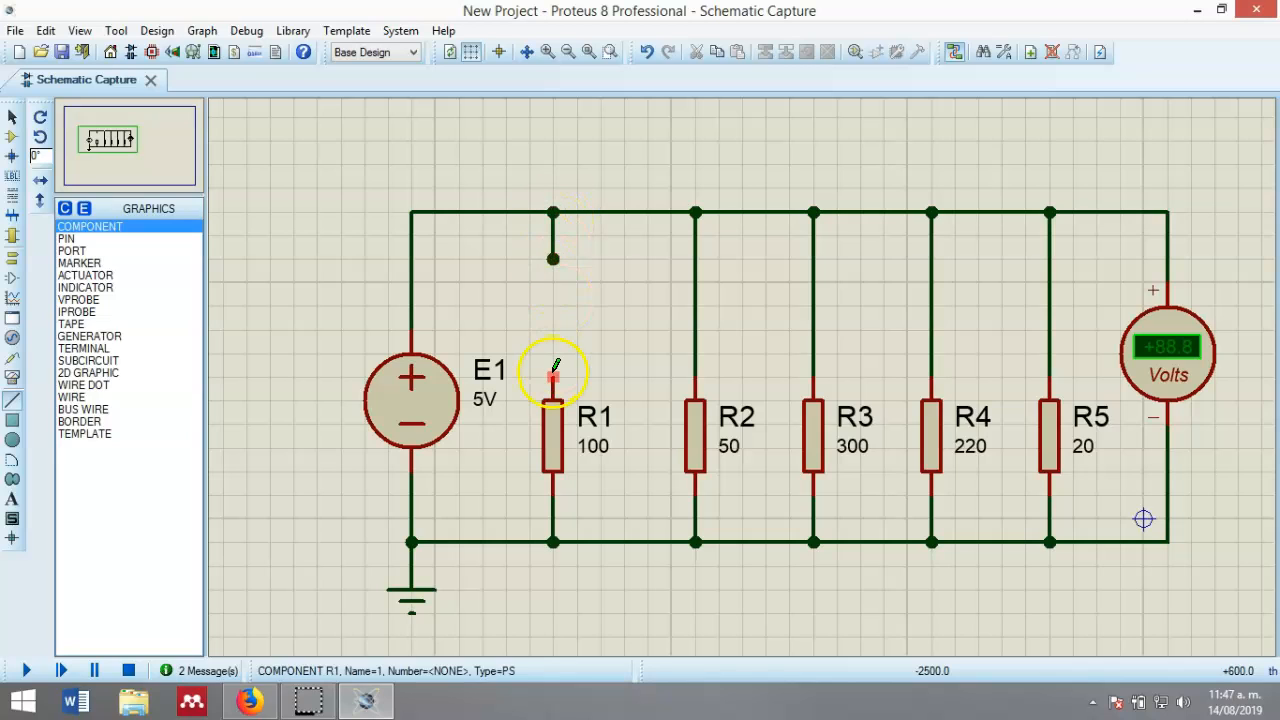
{"action": "double_click", "coordinate": [555, 330]}
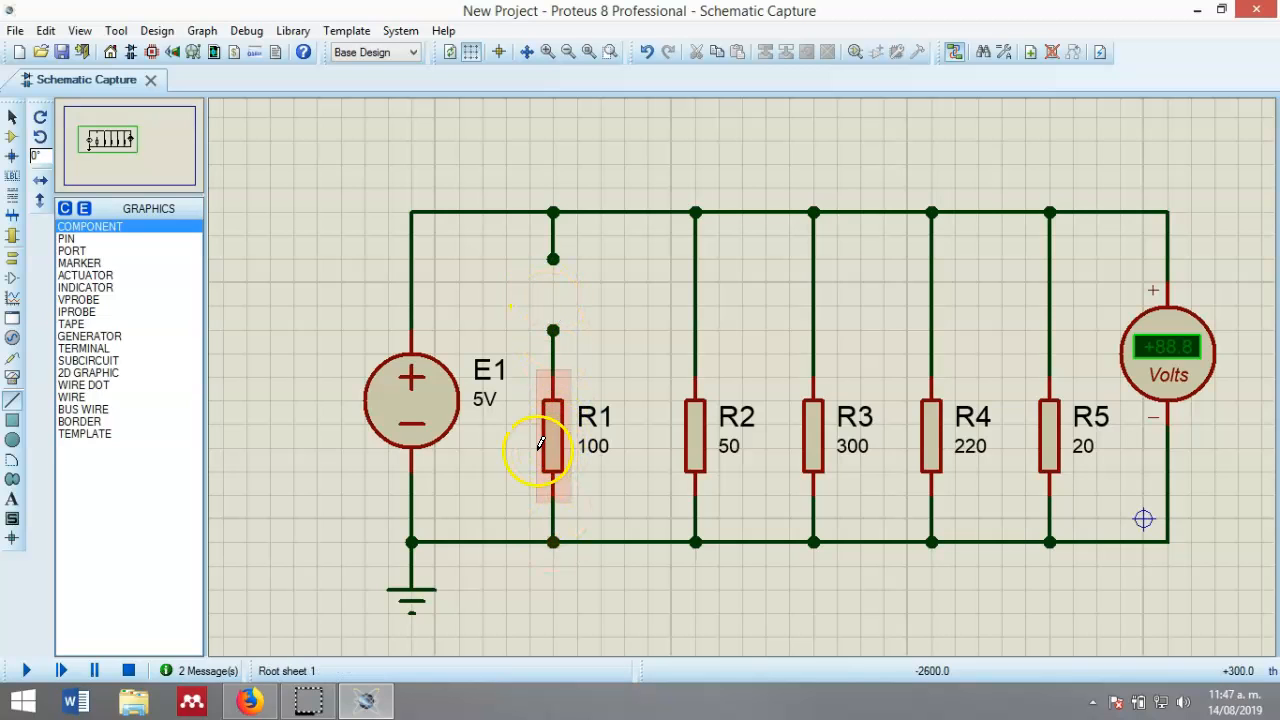
- Place a DC ammeter, rotate it clockwise, and position it above and to the left of E1
{"action": "left_click", "coordinate": [12, 377]}
{"action": "left_click", "coordinate": [98, 337]}
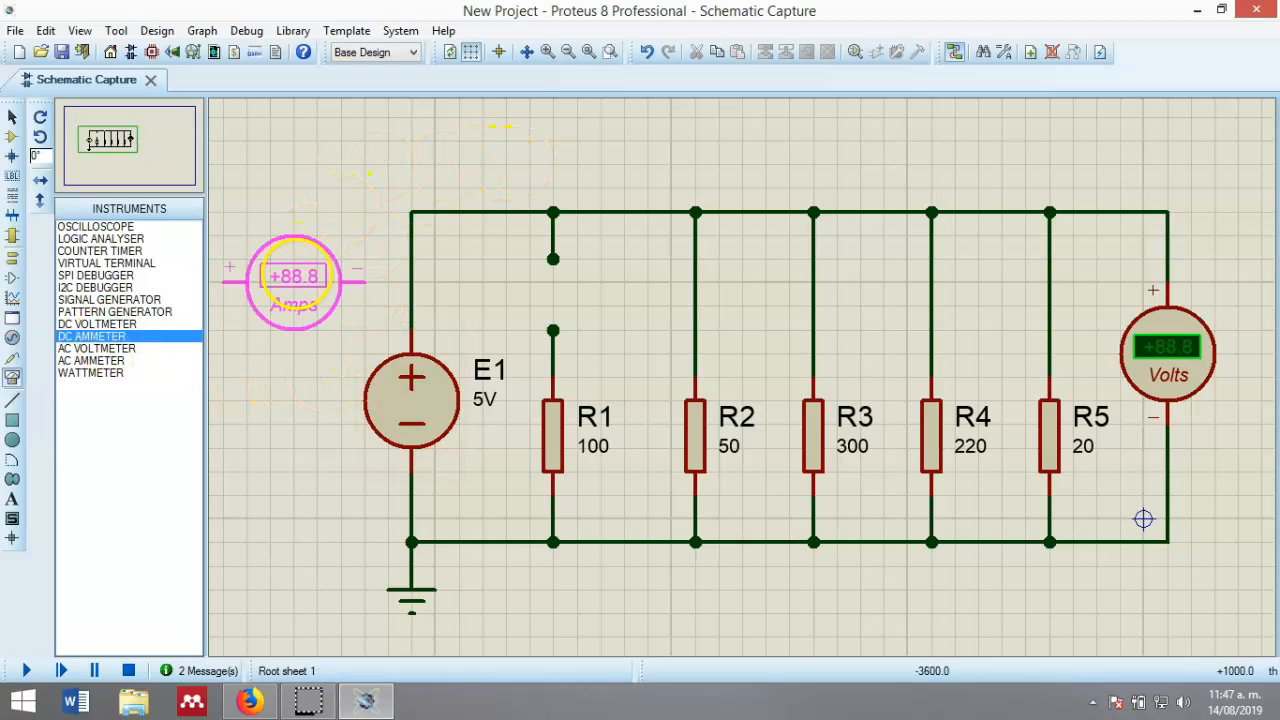
{"action": "left_click", "coordinate": [290, 300]}
{"action": "right_click", "coordinate": [330, 300]}
{"action": "left_click", "coordinate": [377, 257]}
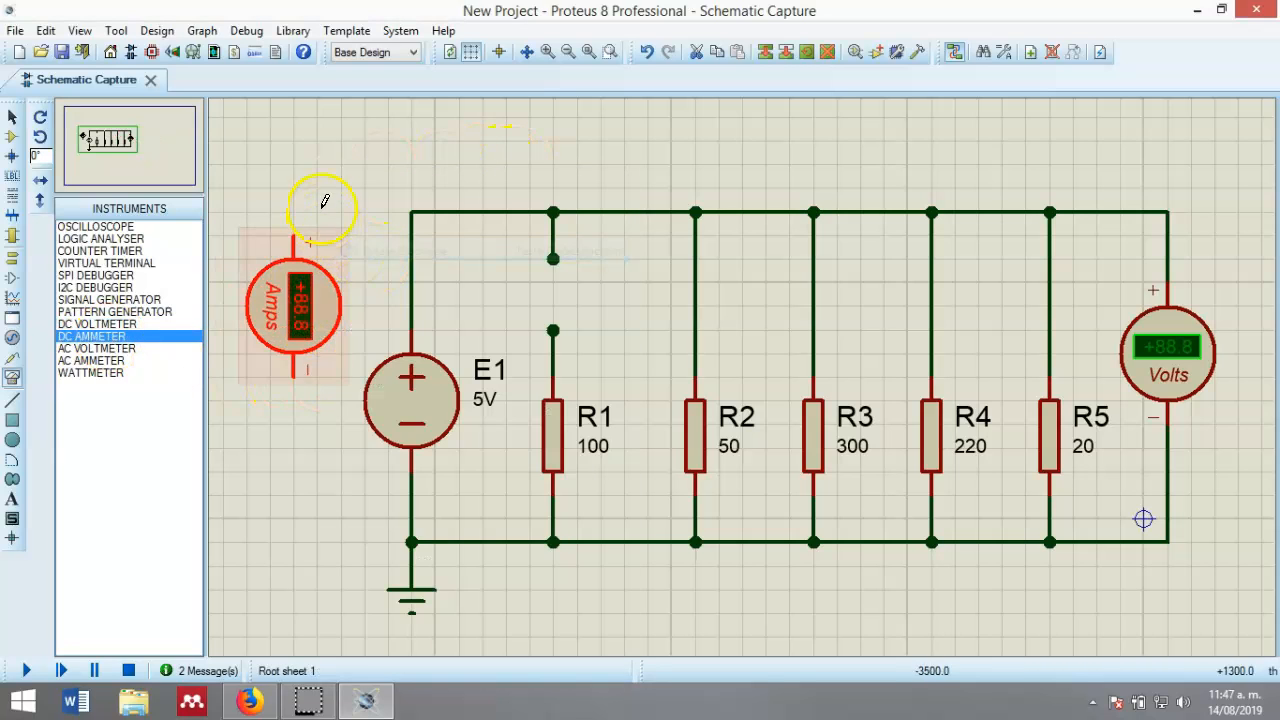
{"action": "left_click_drag", "start_coordinate": [326, 281], "coordinate": [347, 237]}
- Wire the ammeter into the gap above R1, positive terminal to the supply side, and run the simulation briefly
{"action": "left_click", "coordinate": [340, 162]}
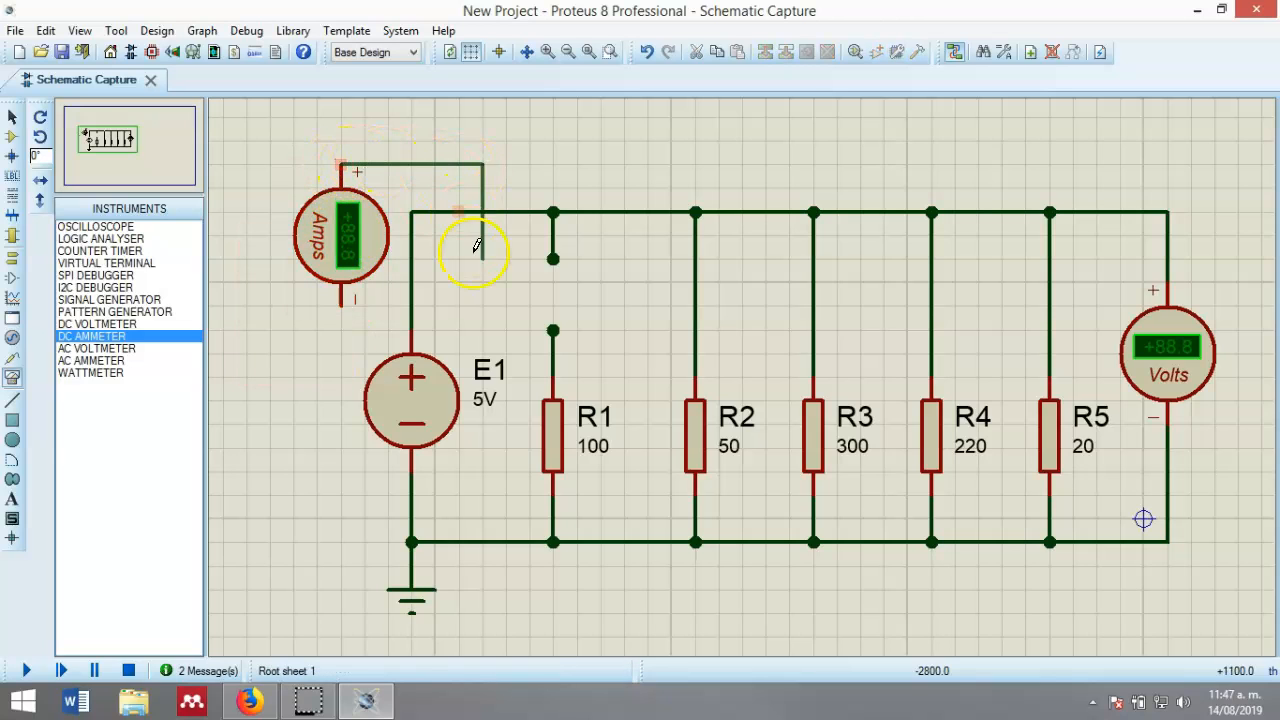
{"action": "left_click", "coordinate": [553, 259]}
{"action": "left_click", "coordinate": [341, 303]}
{"action": "left_click", "coordinate": [553, 331]}
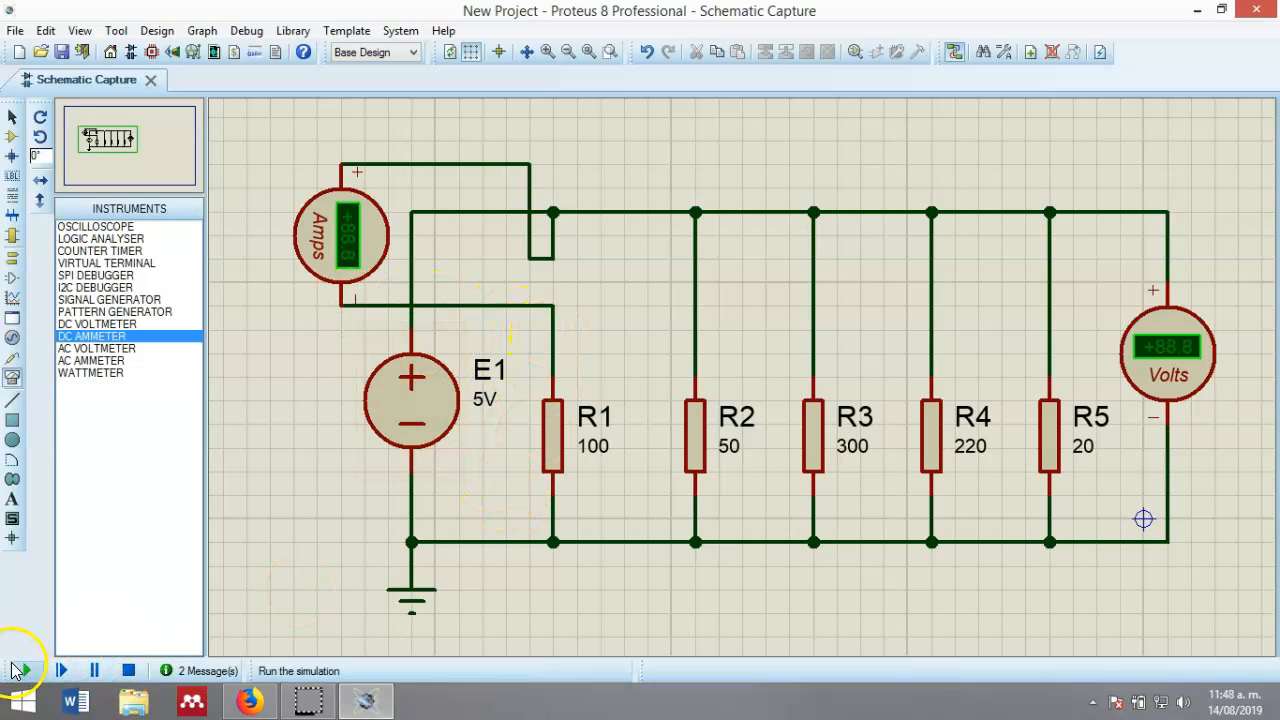
{"action": "left_click", "coordinate": [20, 670]}
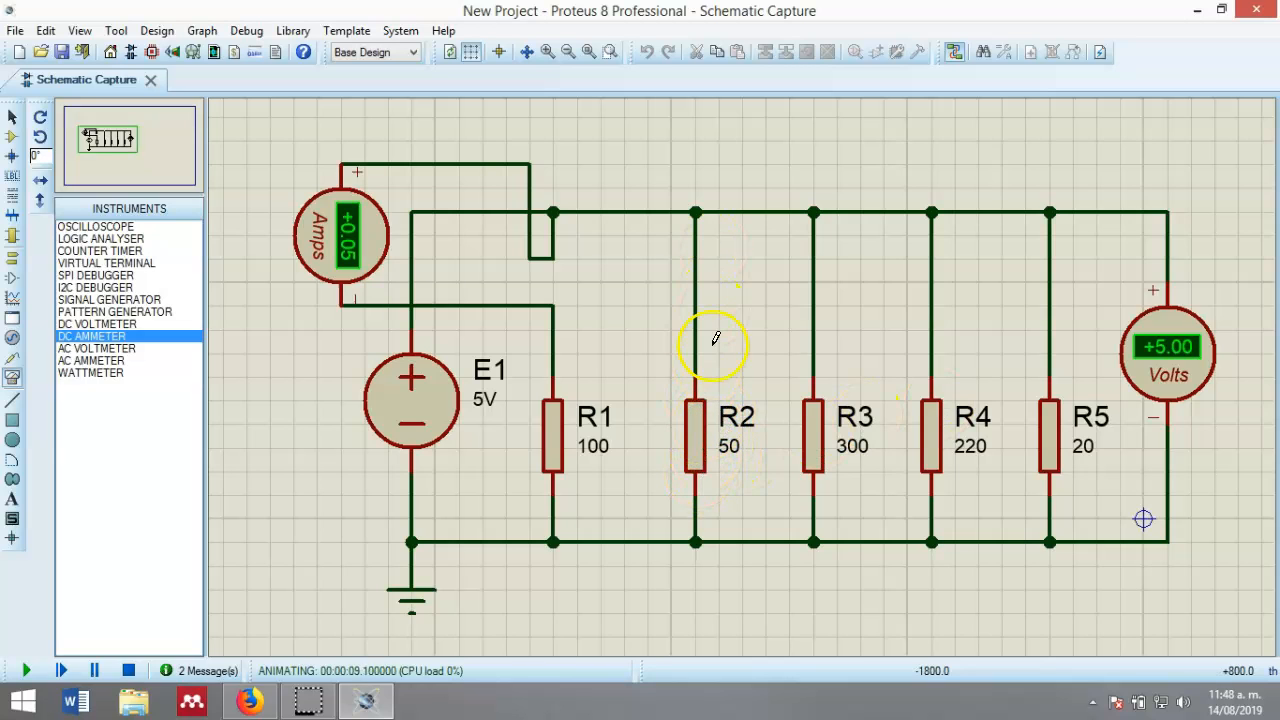
{"action": "left_click", "coordinate": [128, 670]}
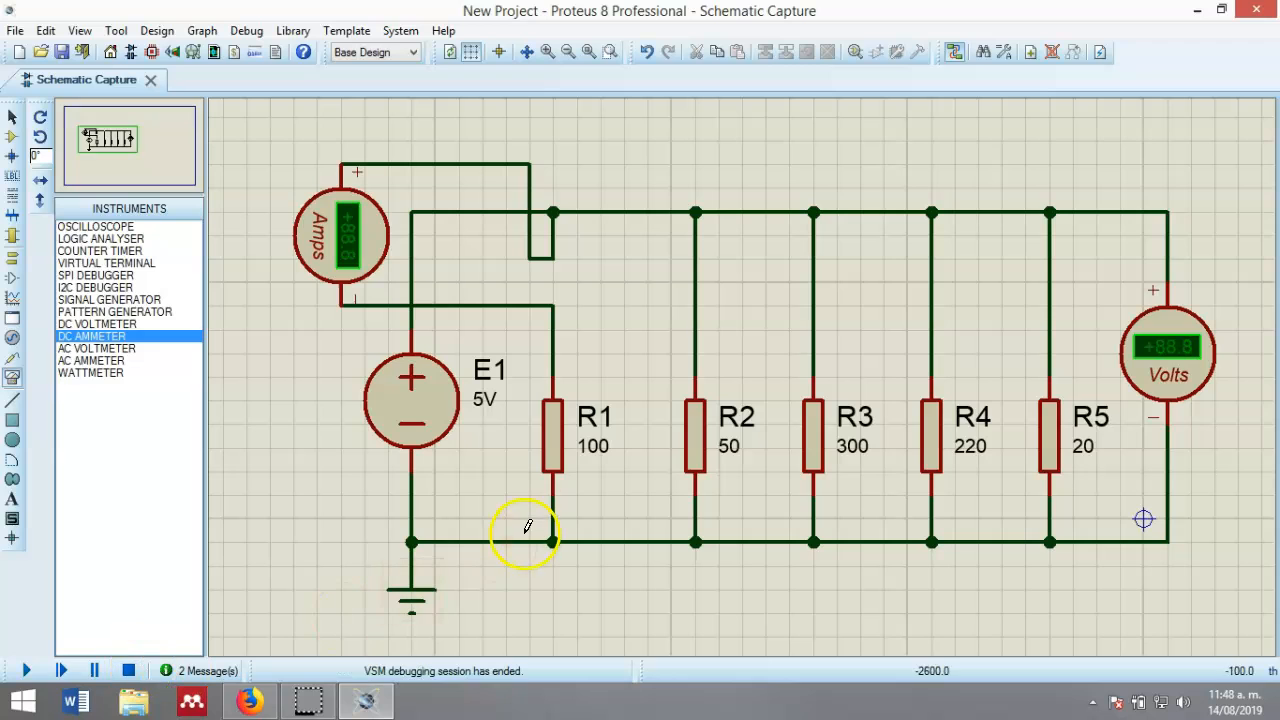
- Replace the wire above R2 with two short stubs from the supply line and R2, leaving a gap between them
{"action": "right_click", "coordinate": [695, 307]}
{"action": "right_click", "coordinate": [695, 307]}
{"action": "left_click", "coordinate": [695, 211]}
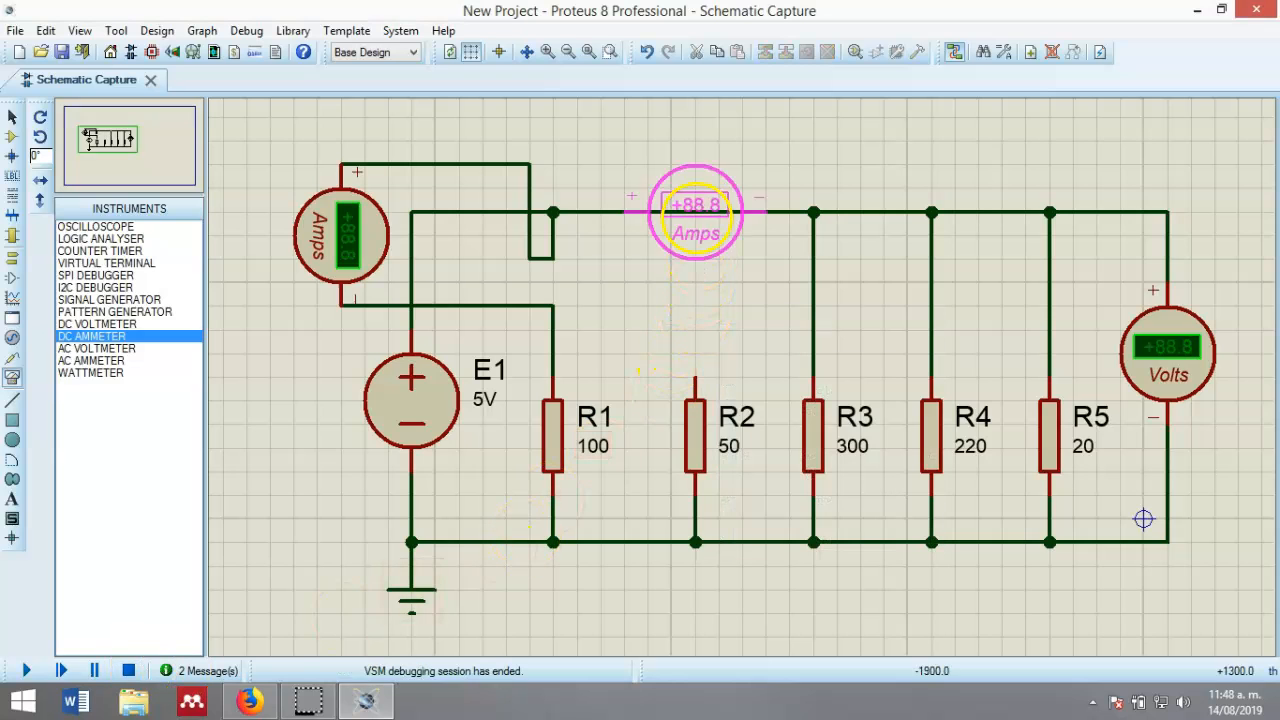
{"action": "right_click", "coordinate": [694, 211]}
{"action": "left_click", "coordinate": [695, 211]}
{"action": "double_click", "coordinate": [695, 259]}
{"action": "left_click", "coordinate": [695, 378]}
{"action": "double_click", "coordinate": [695, 330]}
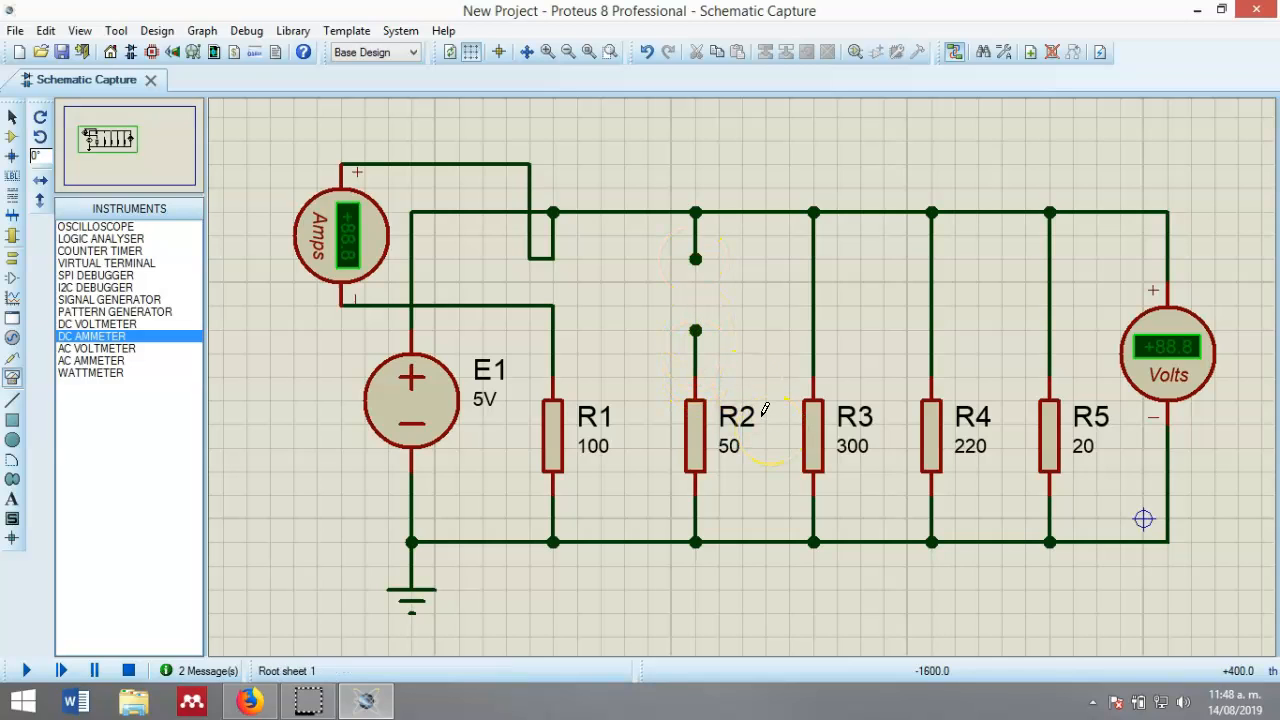
- Place a second DC ammeter between the R1 and R2 branches and rotate it clockwise
{"action": "left_click", "coordinate": [90, 336]}
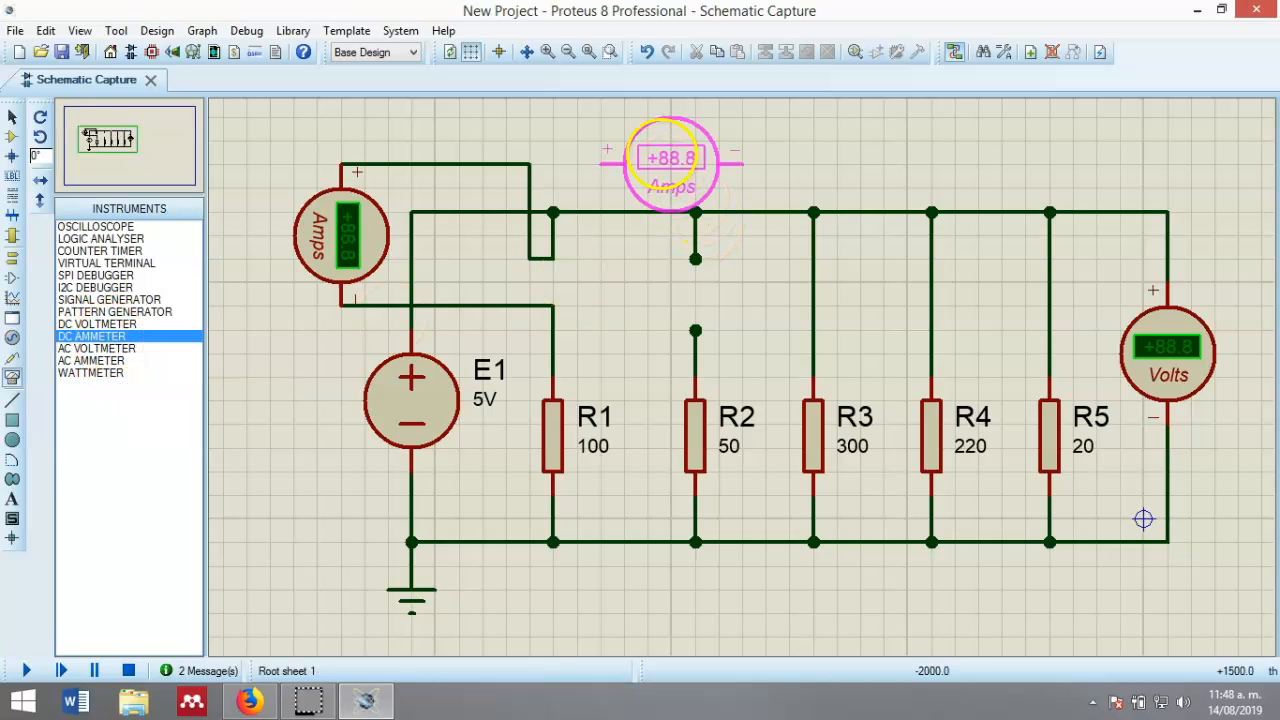
{"action": "left_click", "coordinate": [624, 300]}
{"action": "right_click", "coordinate": [660, 318]}
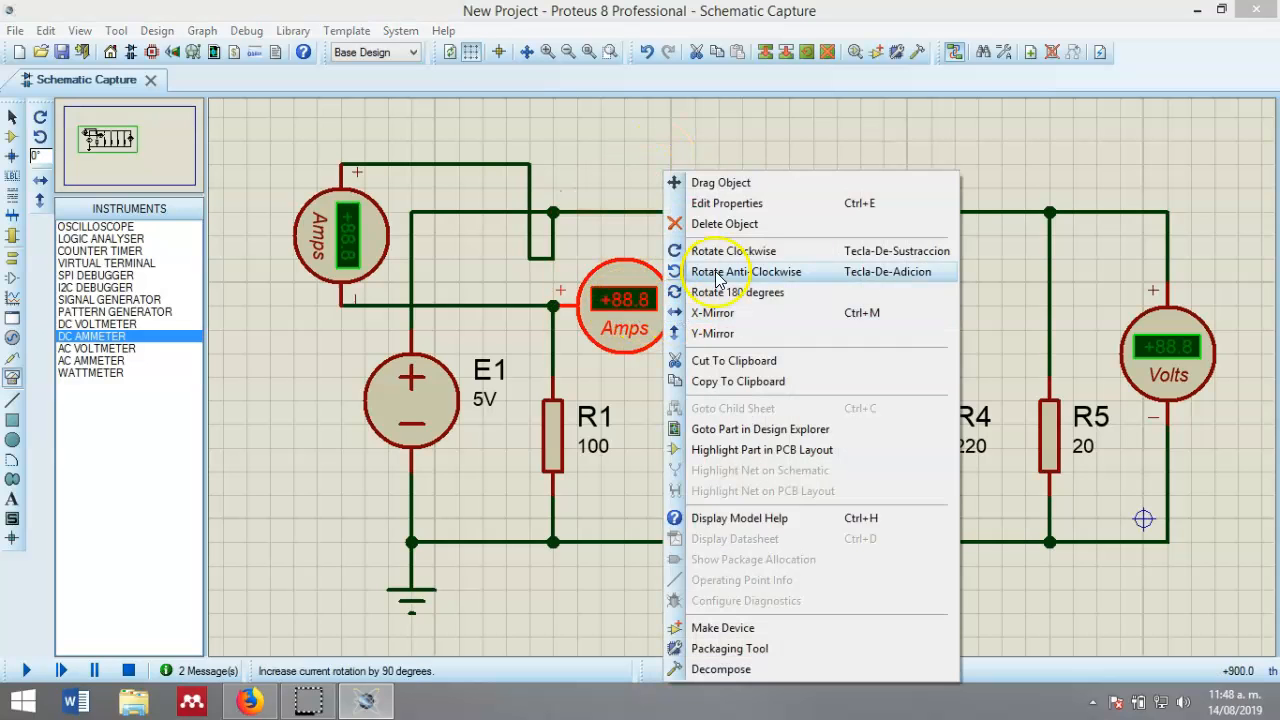
{"action": "left_click", "coordinate": [718, 251]}
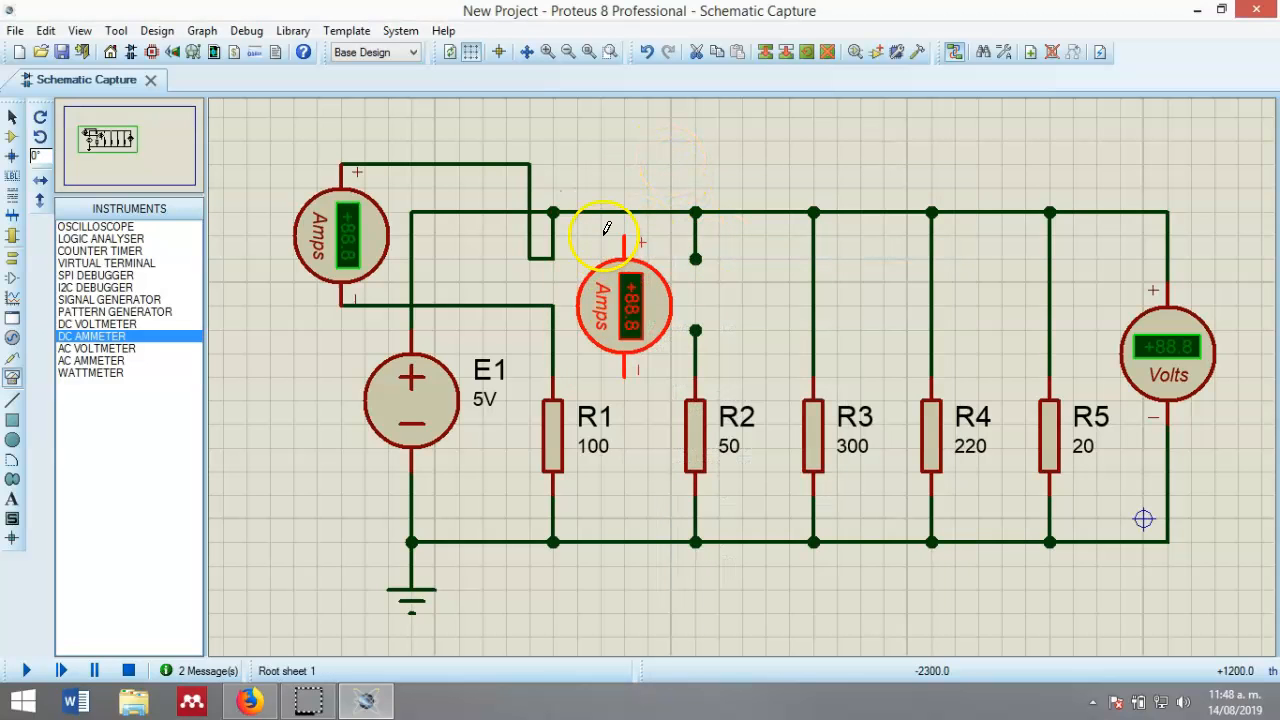
{"action": "left_click", "coordinate": [740, 177]}
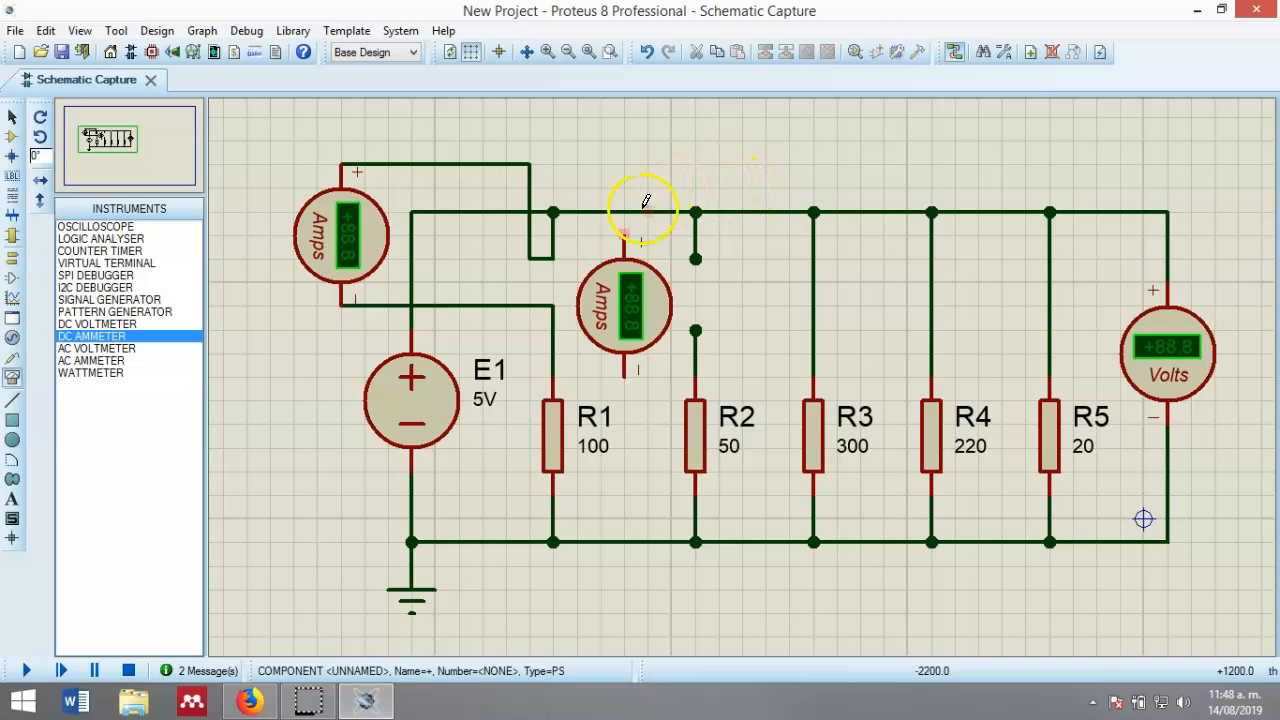
- Wire the second ammeter into the gap above R2, positive terminal to the supply side, and run the simulation briefly
{"action": "left_click", "coordinate": [624, 236]}
{"action": "left_click", "coordinate": [695, 258]}
{"action": "left_click", "coordinate": [638, 375]}
{"action": "left_click", "coordinate": [695, 330]}
{"action": "left_click", "coordinate": [626, 333]}
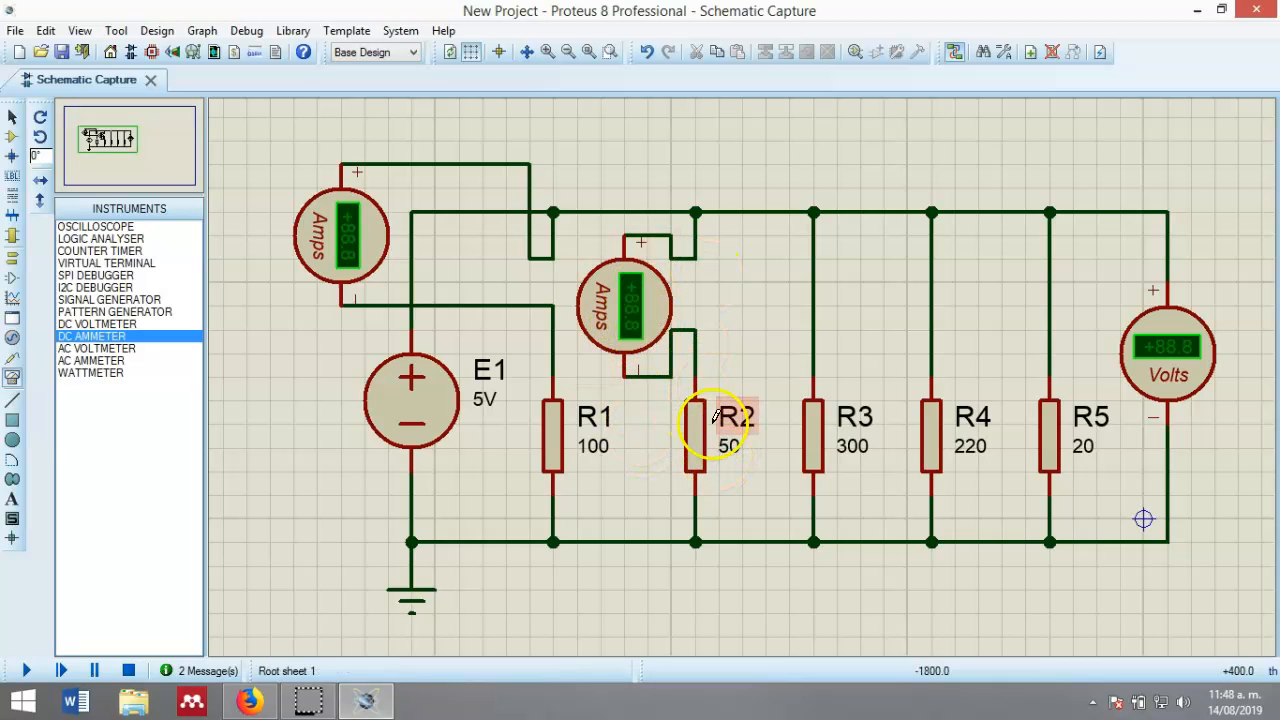
{"action": "left_click", "coordinate": [22, 666]}
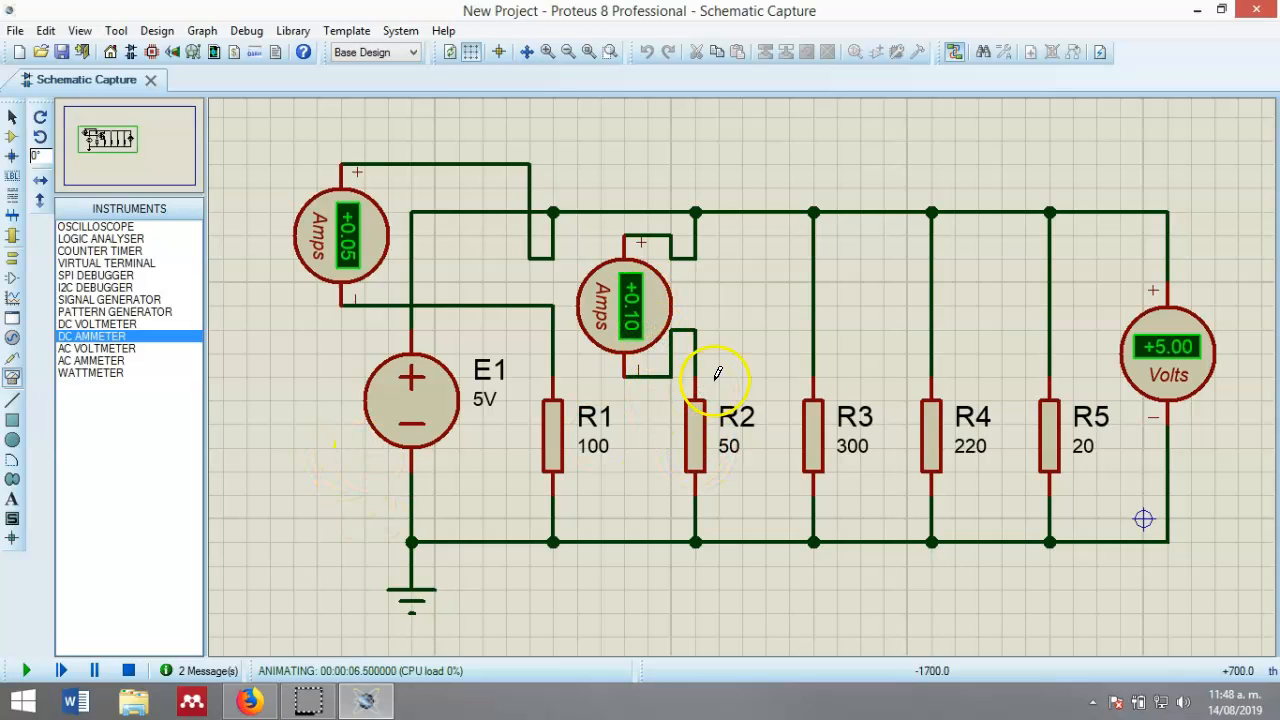
{"action": "left_click", "coordinate": [128, 670]}
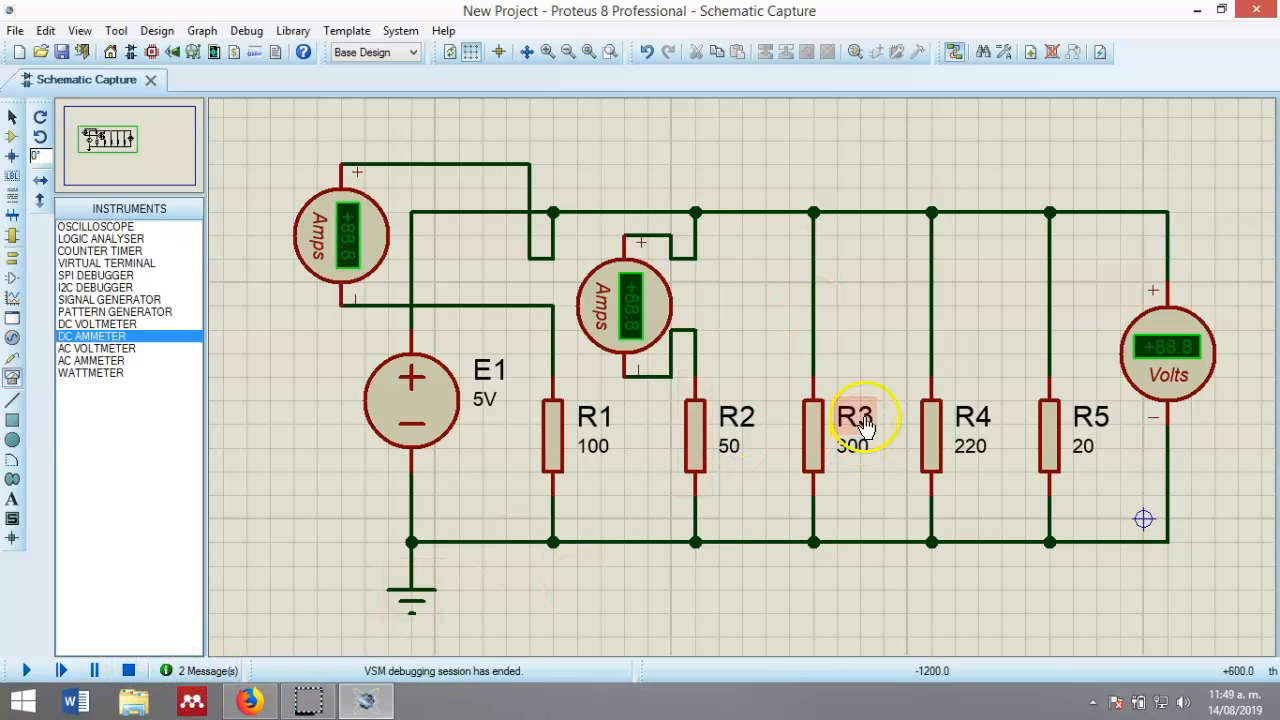
- Replace the wire above R3 with two short stubs from the supply line and R3, leaving a gap between them
{"action": "right_click", "coordinate": [816, 307]}
{"action": "right_click", "coordinate": [816, 307]}
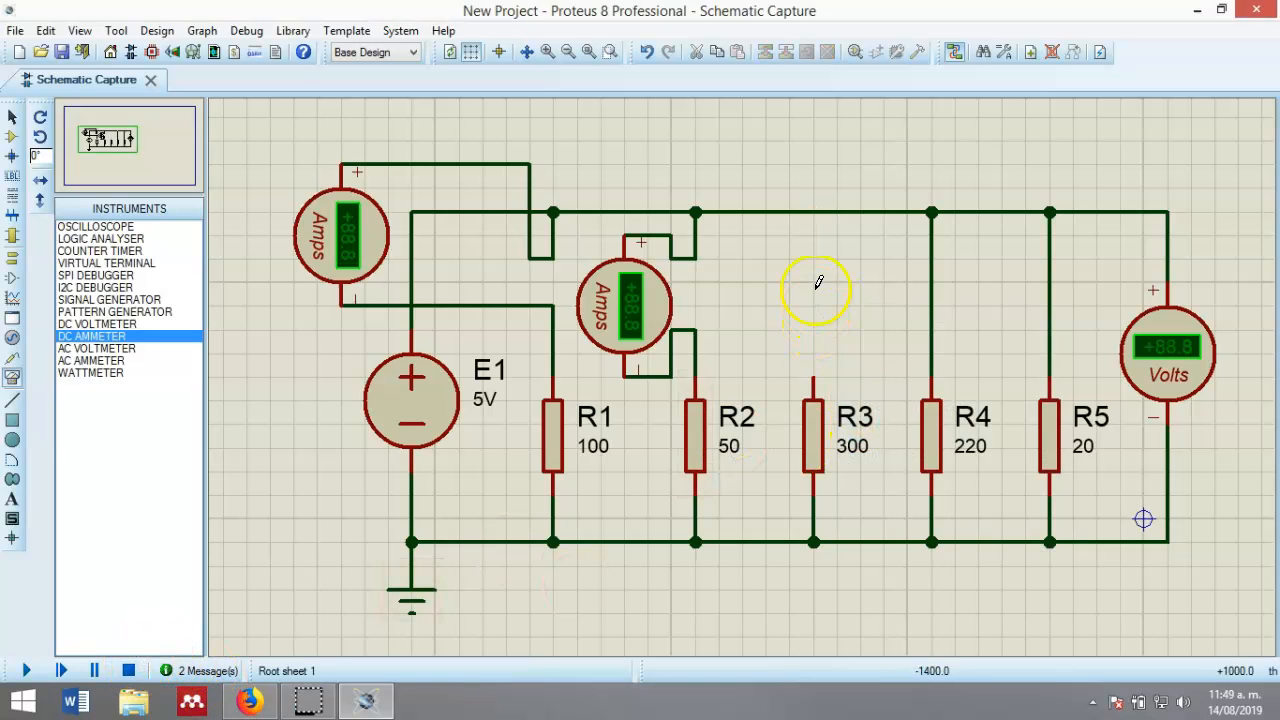
{"action": "left_click", "coordinate": [814, 211]}
{"action": "left_click", "coordinate": [812, 381]}
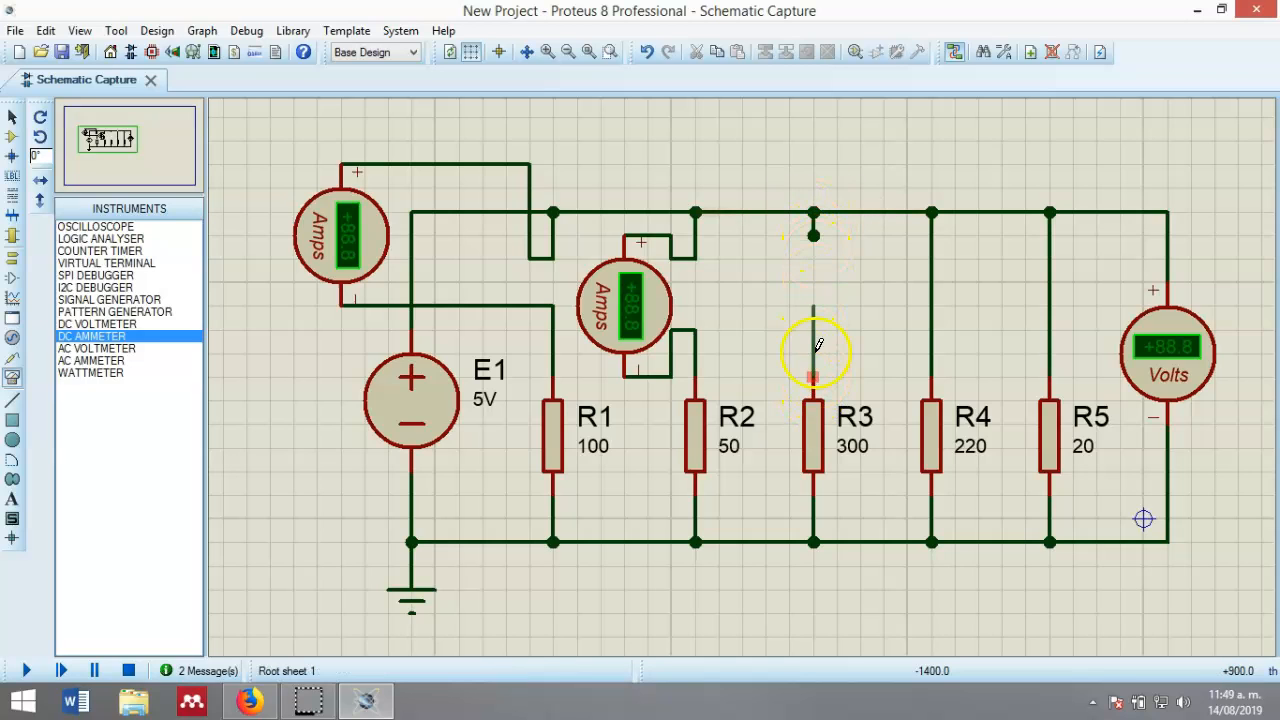
{"action": "double_click", "coordinate": [817, 299]}
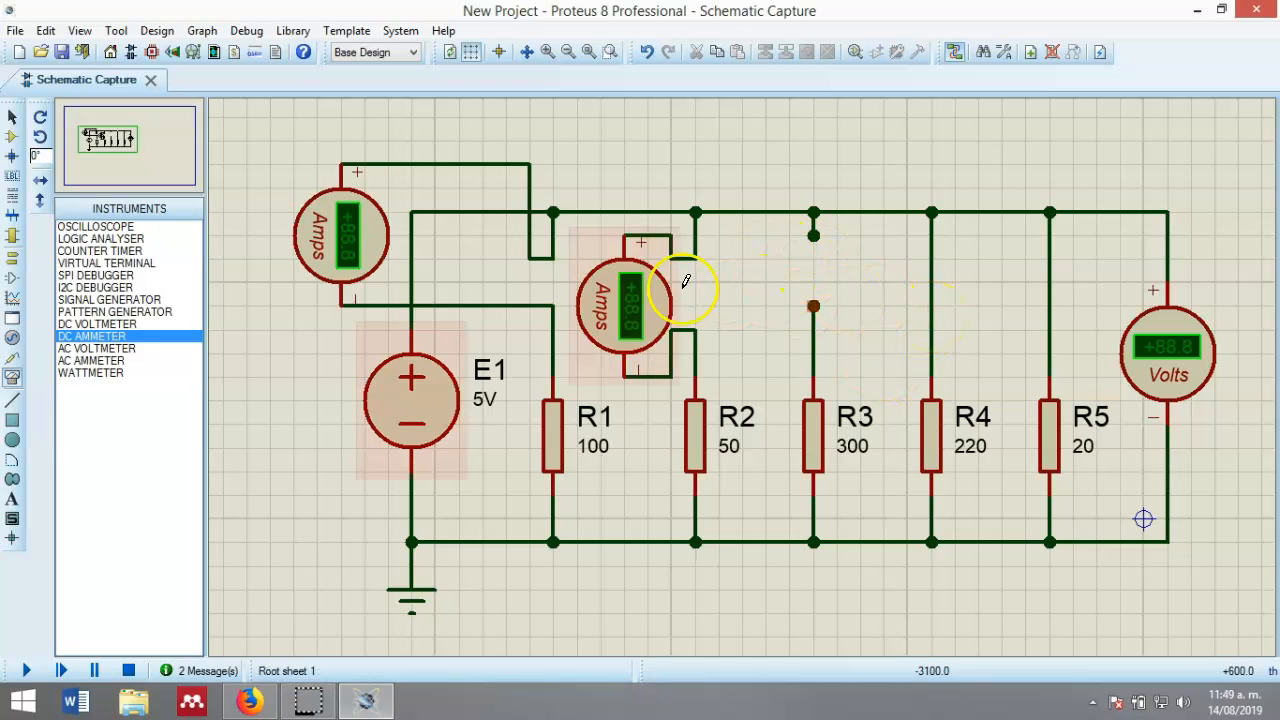
- Delete the two stubs above R3 and wire R3 directly back to the supply line
{"action": "right_click", "coordinate": [814, 325]}
{"action": "left_click", "coordinate": [875, 362]}
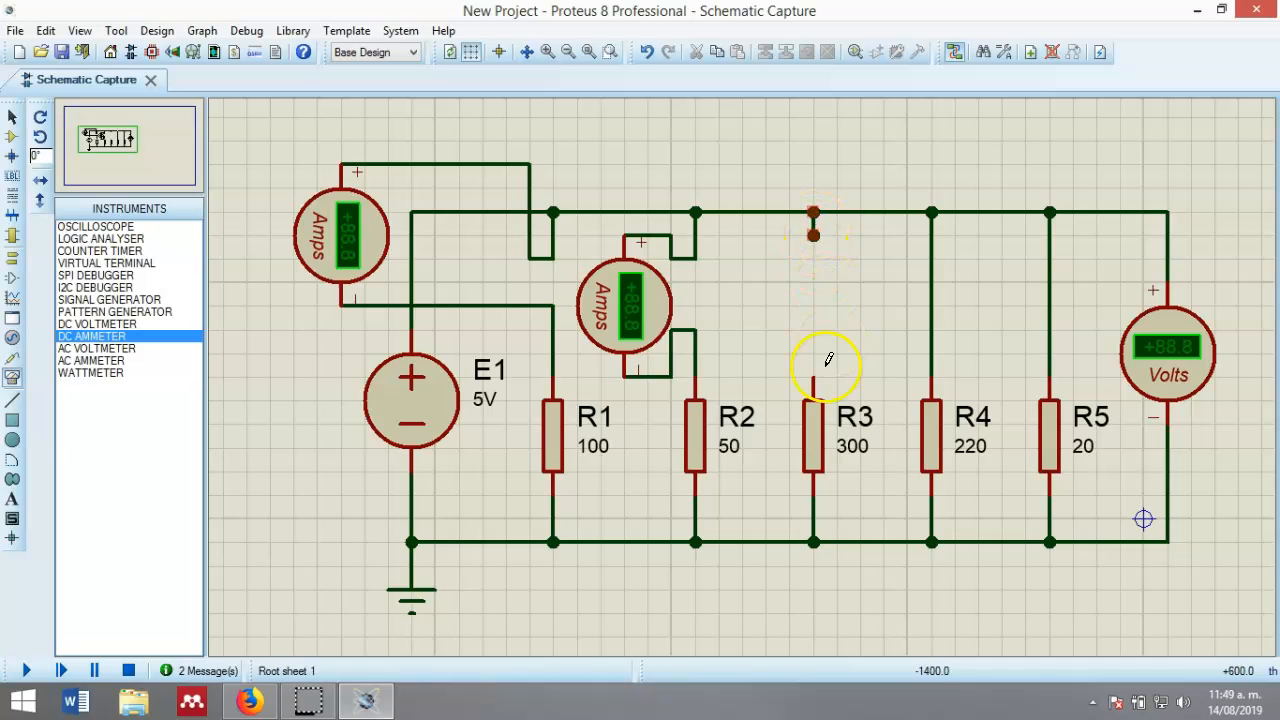
{"action": "right_click", "coordinate": [814, 236]}
{"action": "right_click", "coordinate": [814, 236]}
{"action": "left_click", "coordinate": [814, 211]}
{"action": "left_click", "coordinate": [814, 379]}
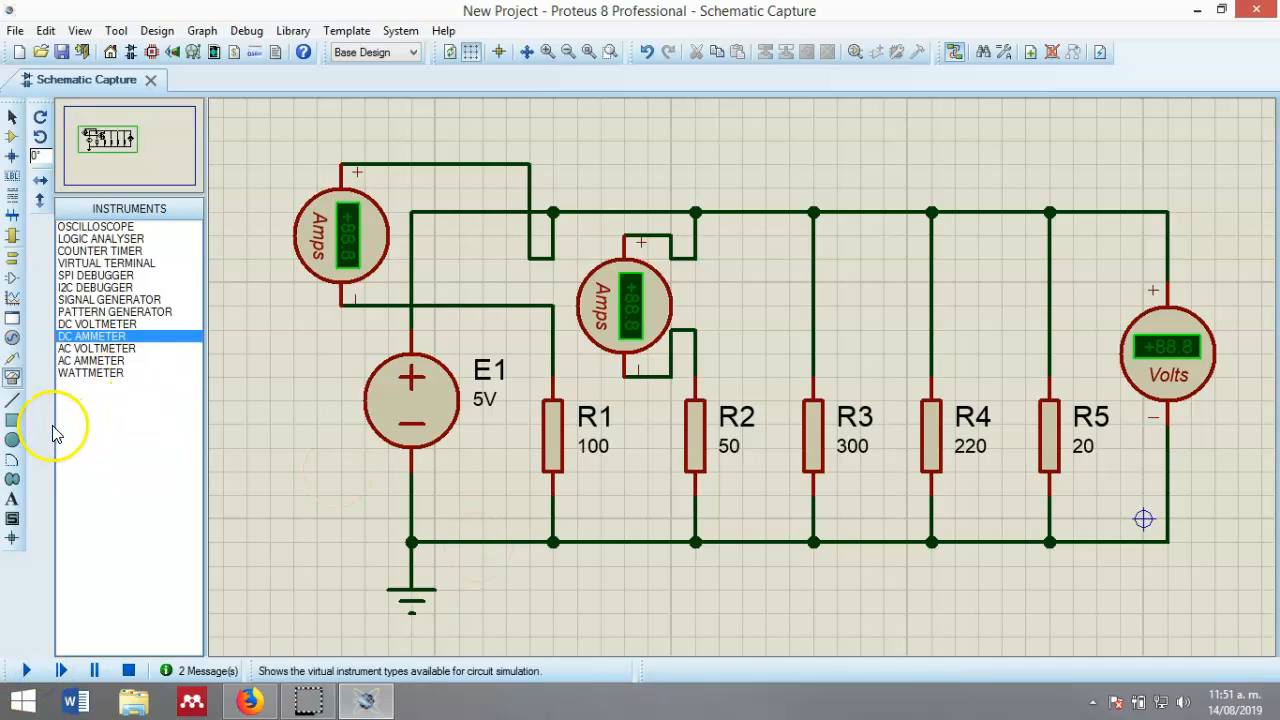
- Place a third DC ammeter between the R3 and R4 branches and rotate it clockwise
{"action": "left_click", "coordinate": [93, 337]}
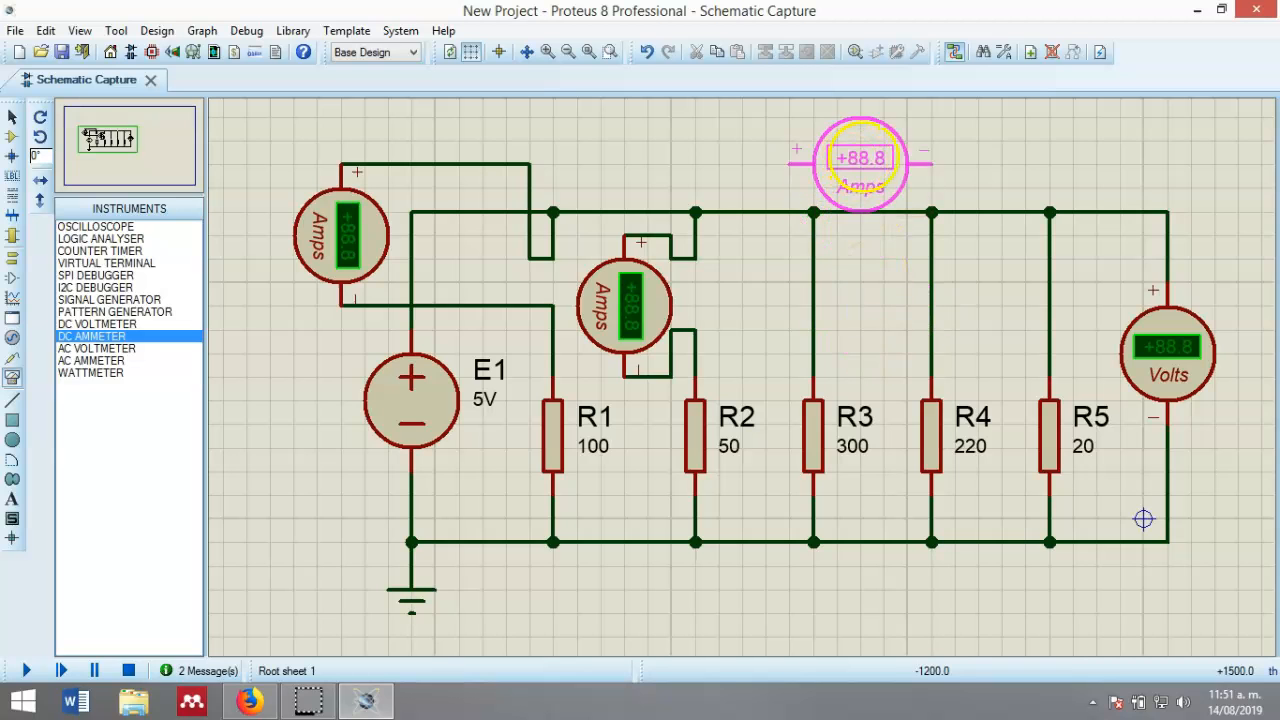
{"action": "left_click", "coordinate": [883, 277]}
{"action": "right_click", "coordinate": [893, 278]}
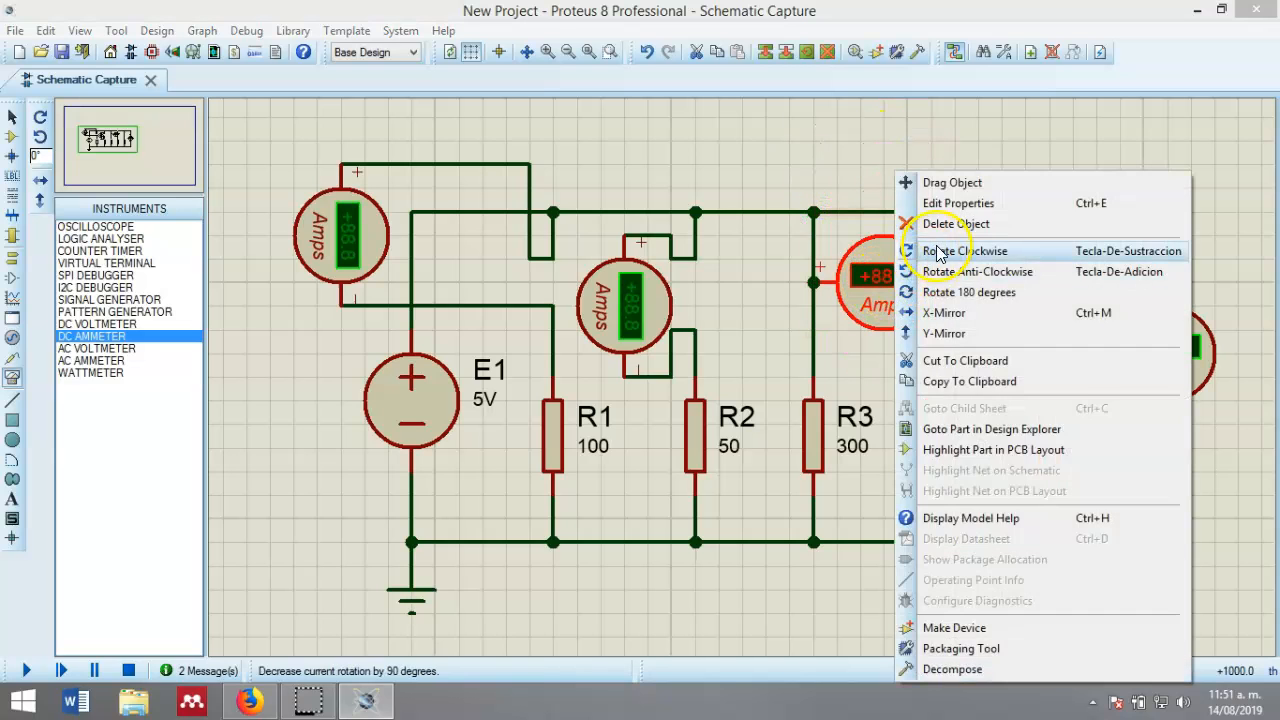
{"action": "left_click", "coordinate": [938, 254]}
{"action": "right_click", "coordinate": [874, 188]}
{"action": "right_click", "coordinate": [874, 188]}
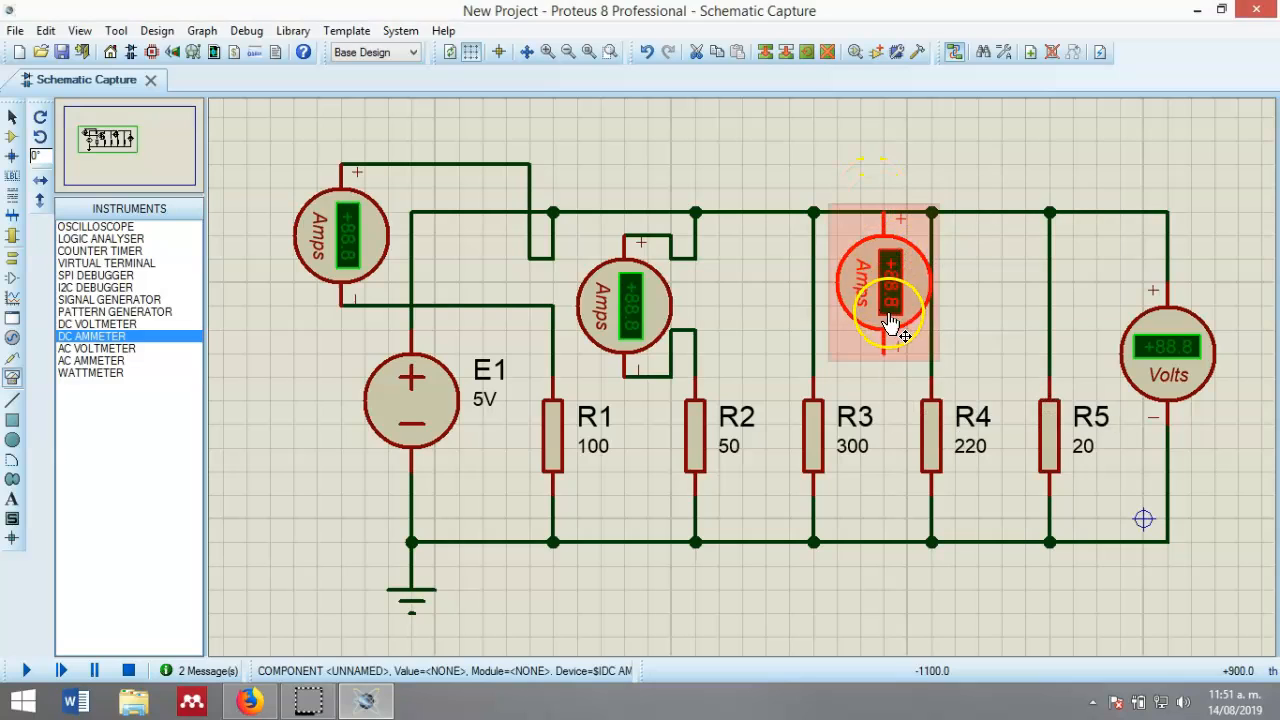
- Lower the third ammeter beside R3, wire its positive terminal to the supply side and negative to R3, and delete the bypassing wire
{"action": "left_click_drag", "start_coordinate": [888, 232], "coordinate": [888, 322]}
{"action": "left_click", "coordinate": [877, 143]}
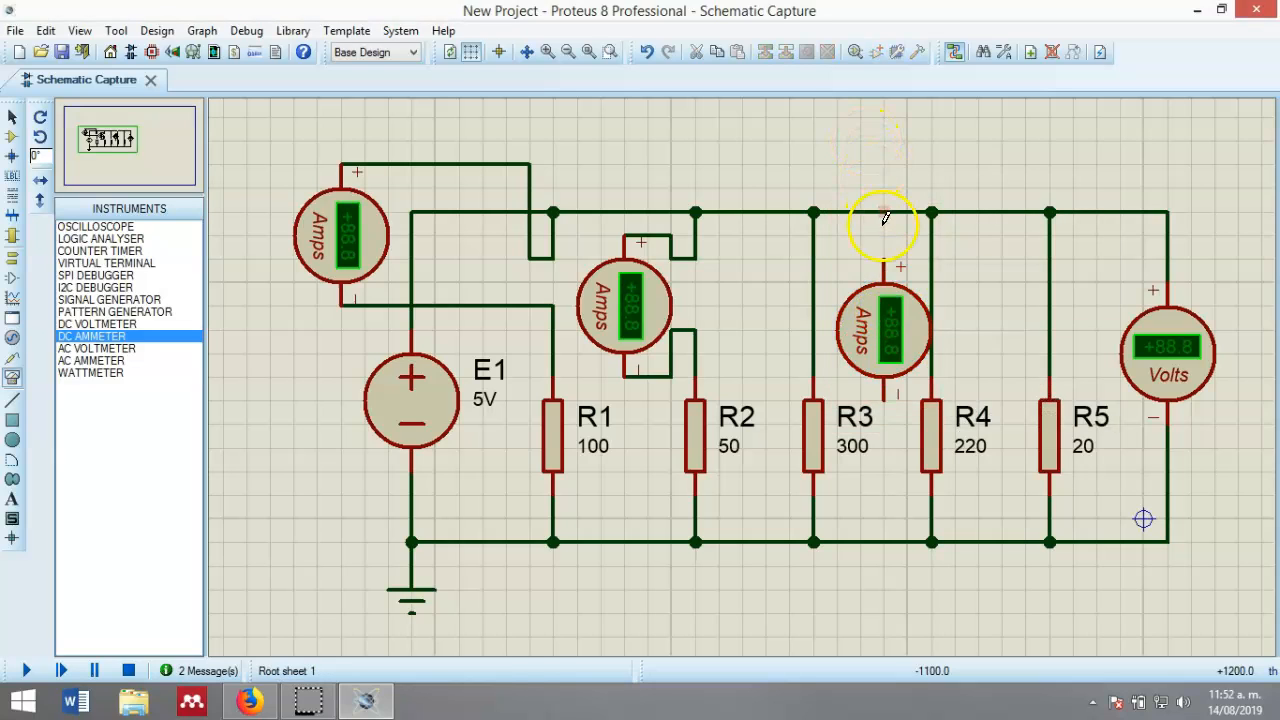
{"action": "left_click", "coordinate": [884, 259]}
{"action": "left_click", "coordinate": [814, 259]}
{"action": "left_click", "coordinate": [886, 396]}
{"action": "left_click", "coordinate": [812, 376]}
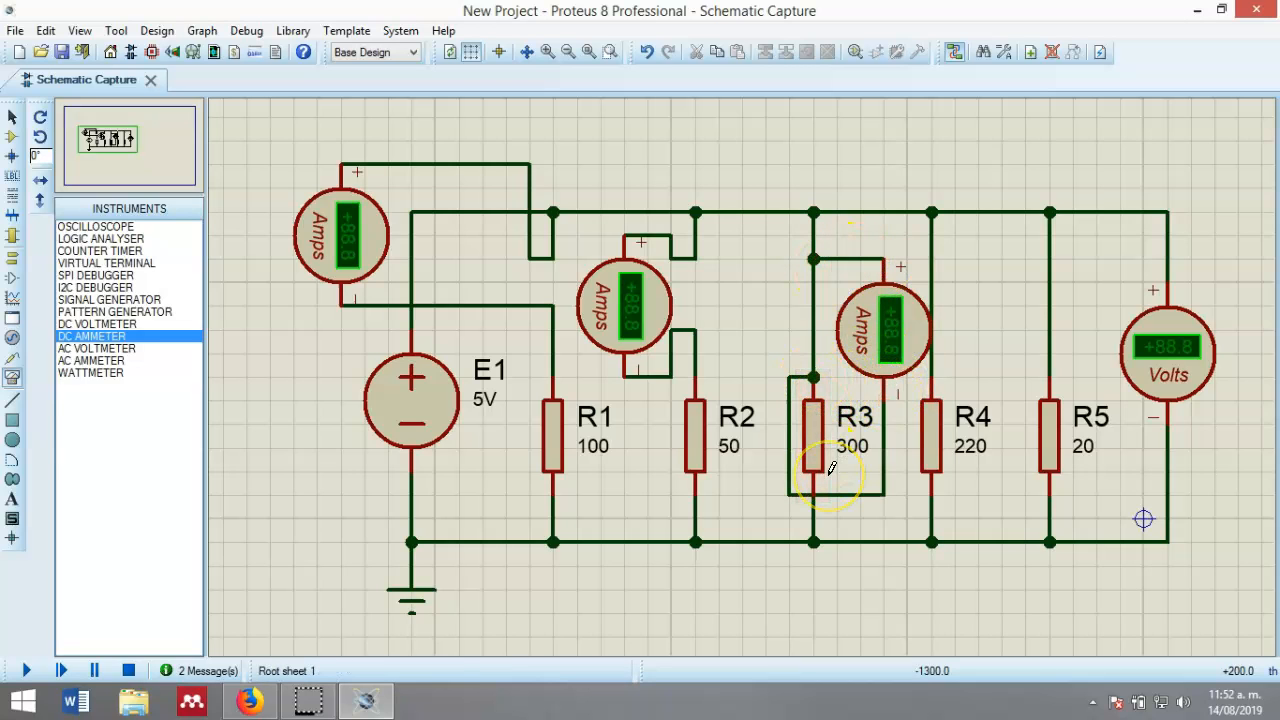
{"action": "right_click", "coordinate": [813, 308]}
{"action": "right_click", "coordinate": [813, 308]}
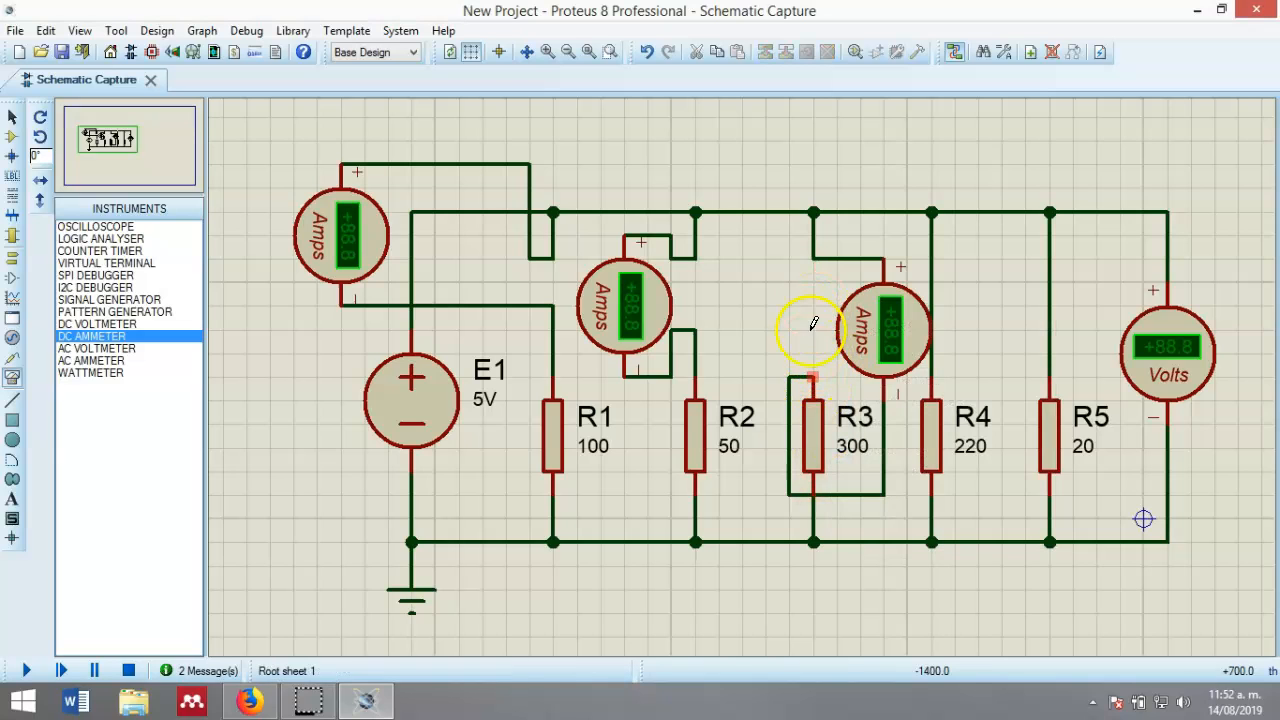
- Delete the third ammeter with its wires and connect the top of R3 directly back to the supply line
{"action": "right_click", "coordinate": [885, 335]}
{"action": "right_click", "coordinate": [885, 335]}
{"action": "left_click", "coordinate": [813, 378]}
{"action": "left_click", "coordinate": [815, 212]}
{"action": "scroll", "coordinate": [836, 341], "scroll_direction": "down", "scroll_amount": 1}
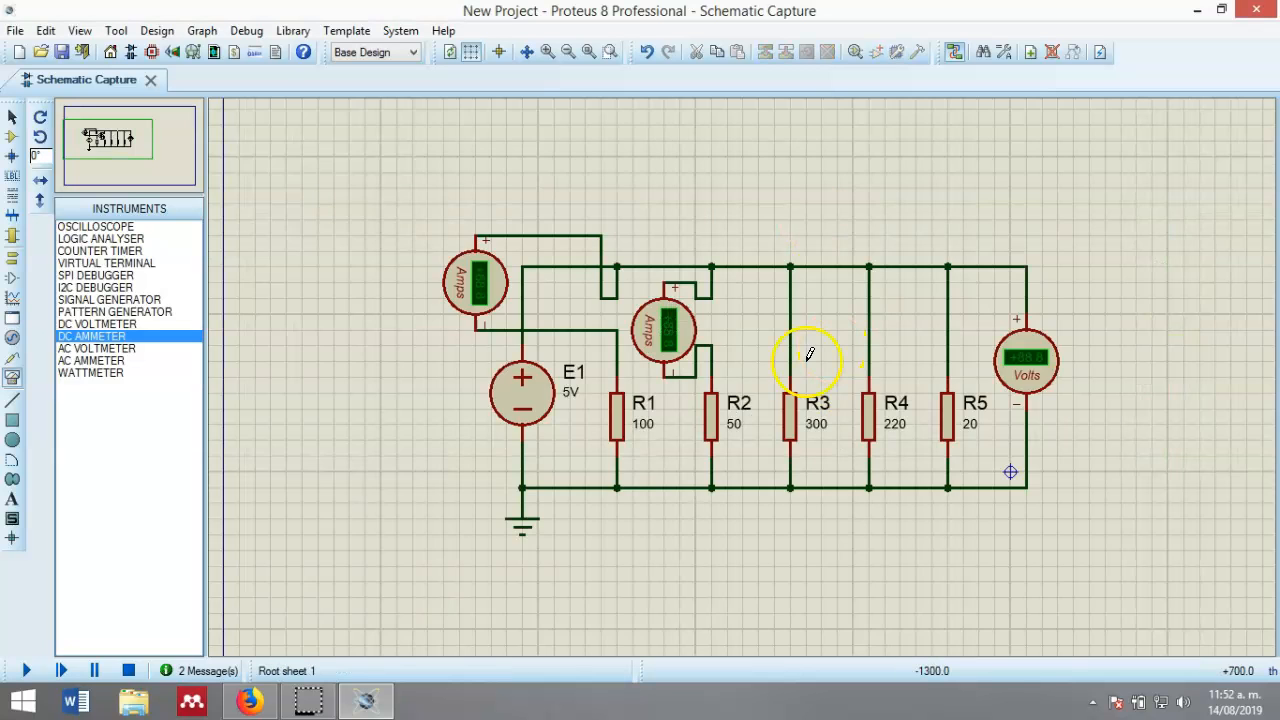
{"action": "scroll", "coordinate": [793, 351], "scroll_direction": "up", "scroll_amount": 1}
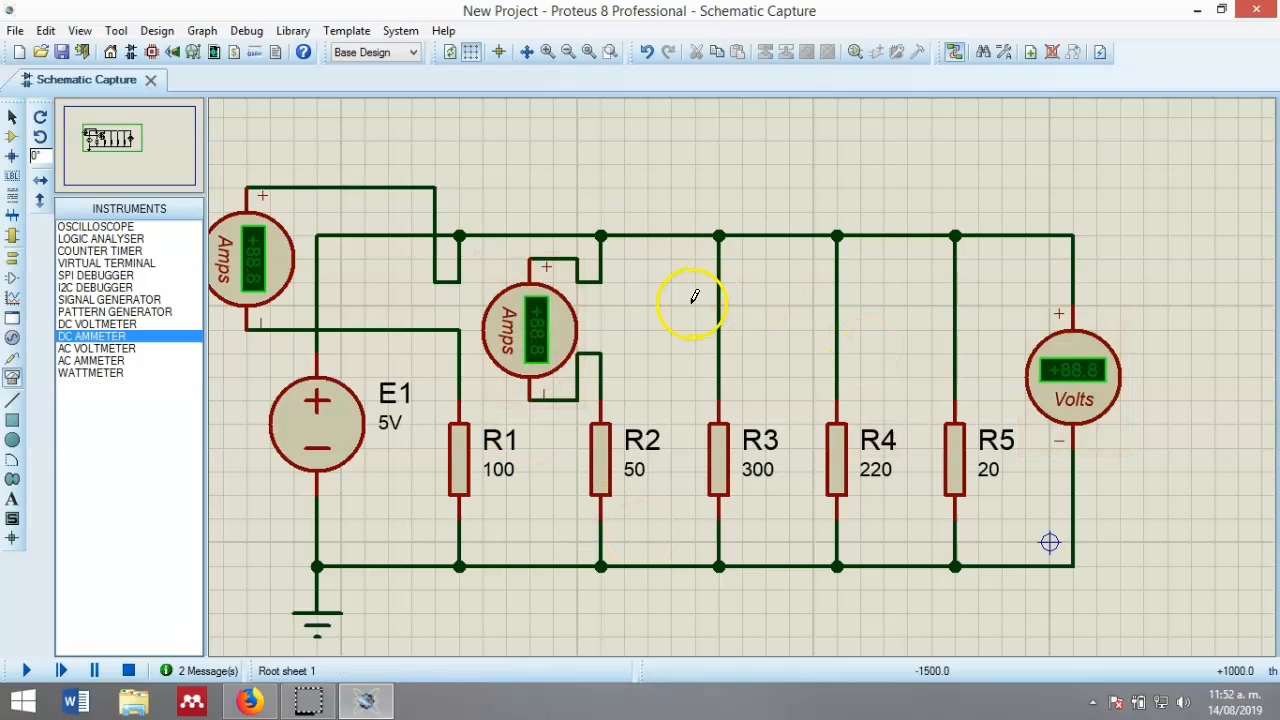
{"action": "scroll", "coordinate": [694, 296], "scroll_direction": "down", "scroll_amount": 1}
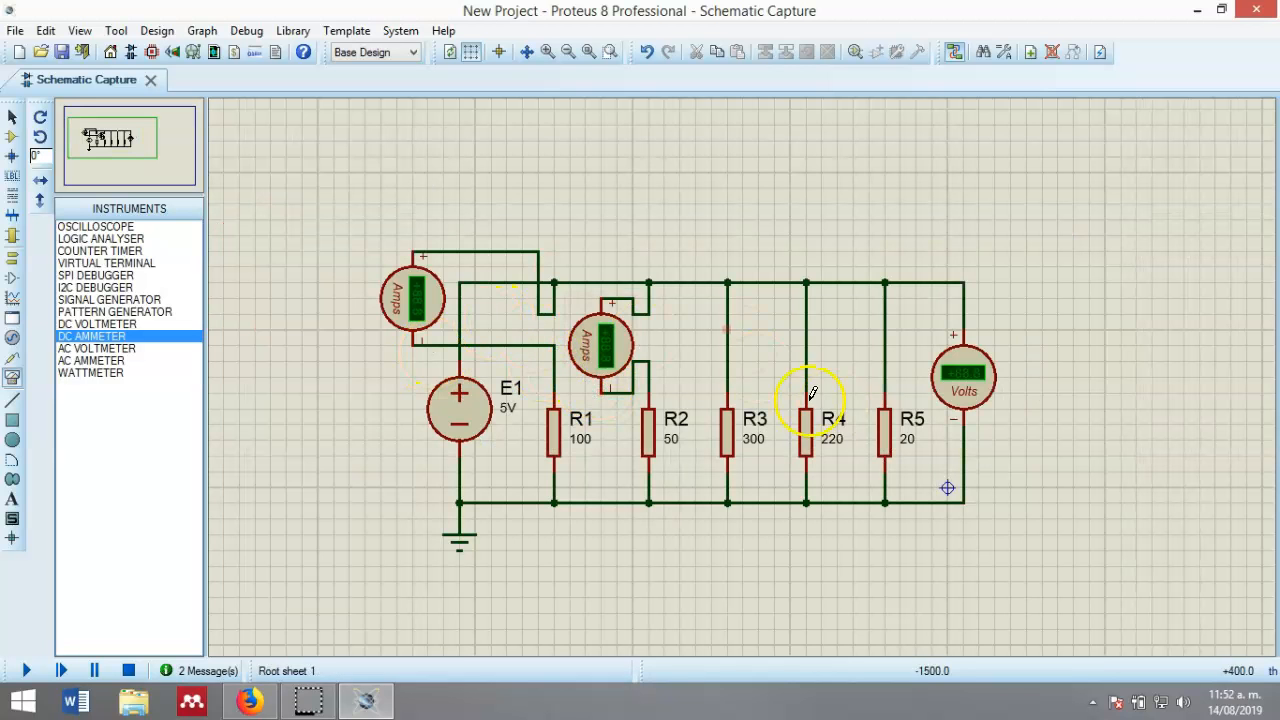
{"action": "scroll", "coordinate": [812, 393], "scroll_direction": "up", "scroll_amount": 1}
{"action": "scroll", "coordinate": [700, 370], "scroll_direction": "down", "scroll_amount": 1}
{"action": "scroll", "coordinate": [749, 366], "scroll_direction": "up", "scroll_amount": 1}
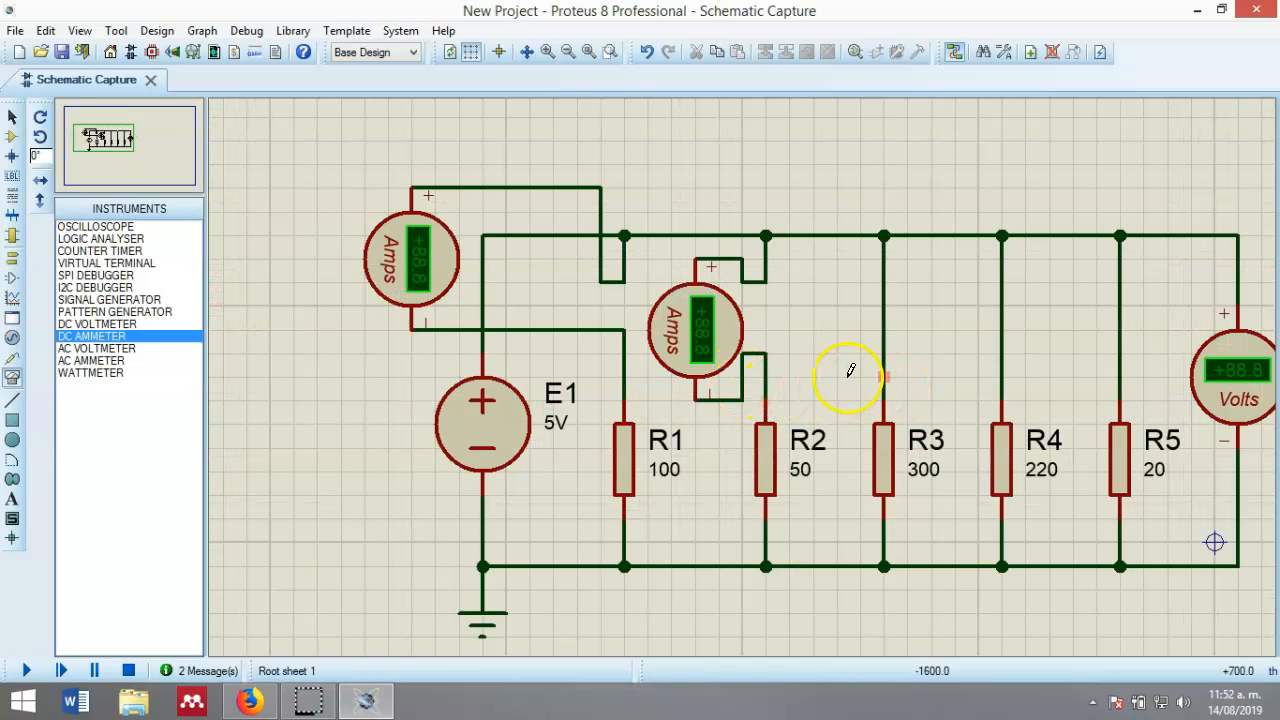
{"action": "scroll", "coordinate": [766, 337], "scroll_direction": "down", "scroll_amount": 1}
{"action": "scroll", "coordinate": [720, 340], "scroll_direction": "up", "scroll_amount": 1}
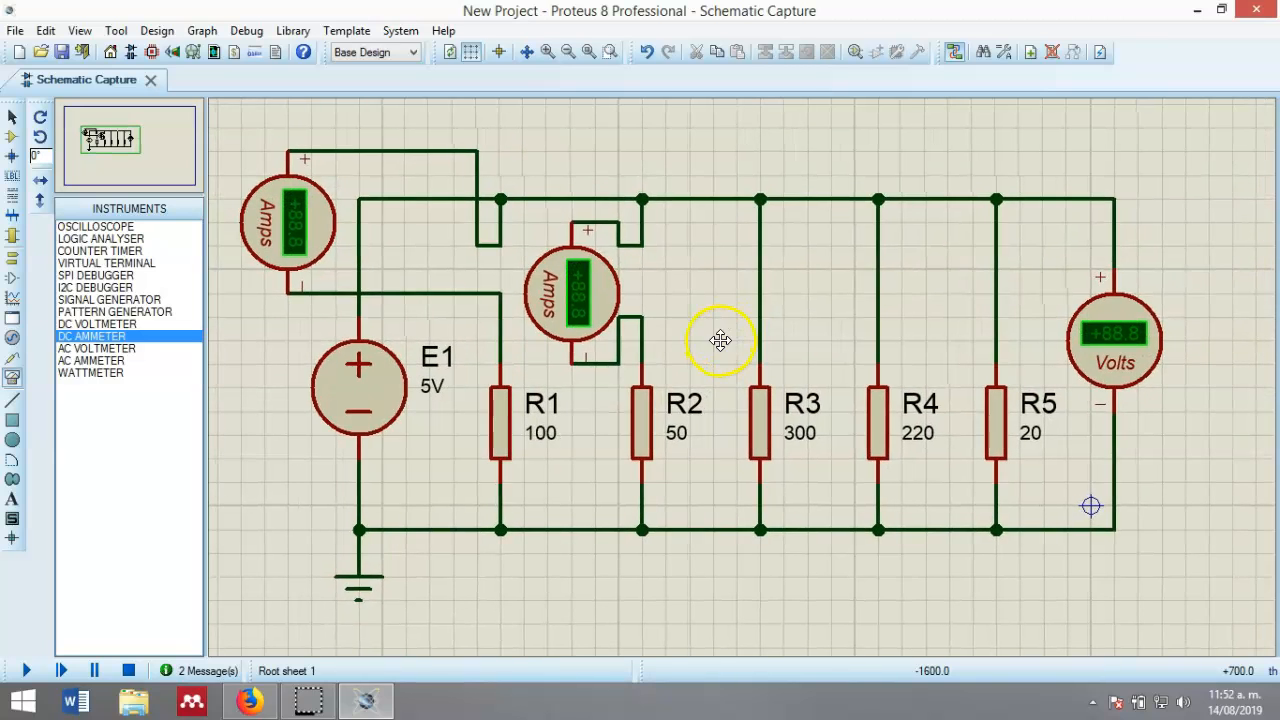
{"action": "scroll", "coordinate": [728, 345], "scroll_direction": "down", "scroll_amount": 1}
{"action": "scroll", "coordinate": [737, 343], "scroll_direction": "up", "scroll_amount": 1}
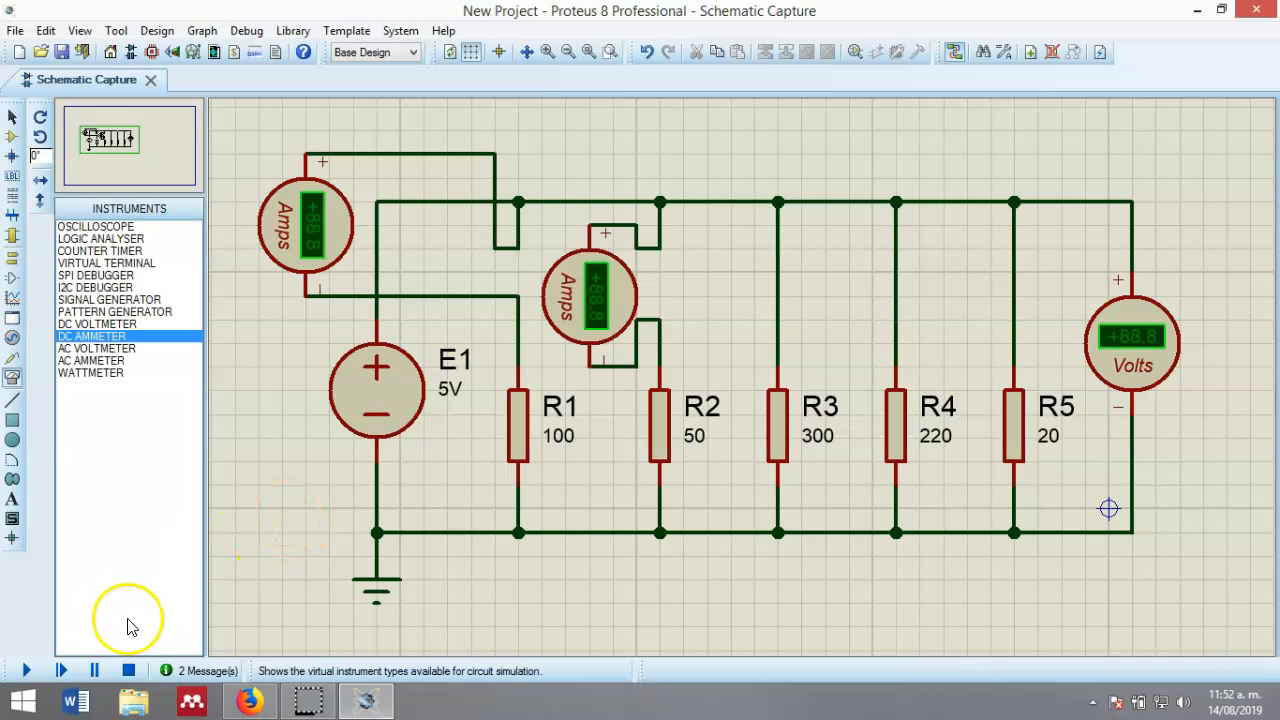
- Start the simulation of the parallel circuit with the ammeters in the R1 and R2 branches
{"action": "left_click", "coordinate": [28, 672]}
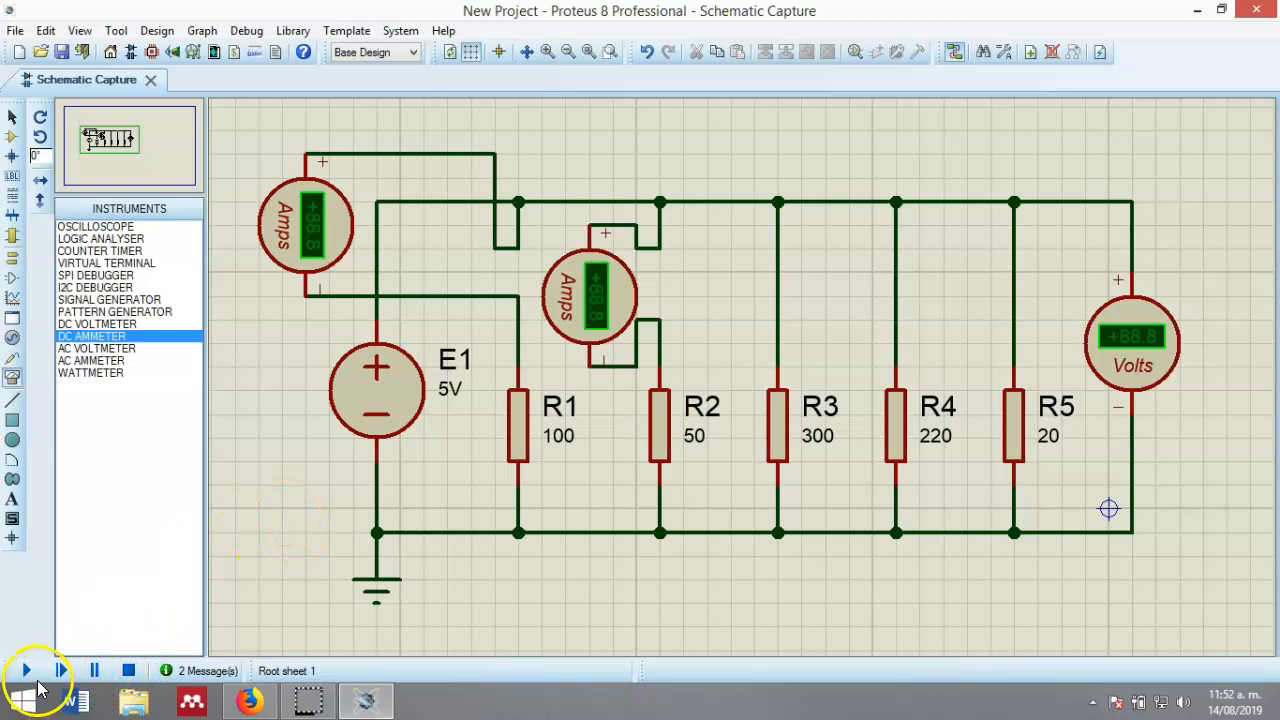